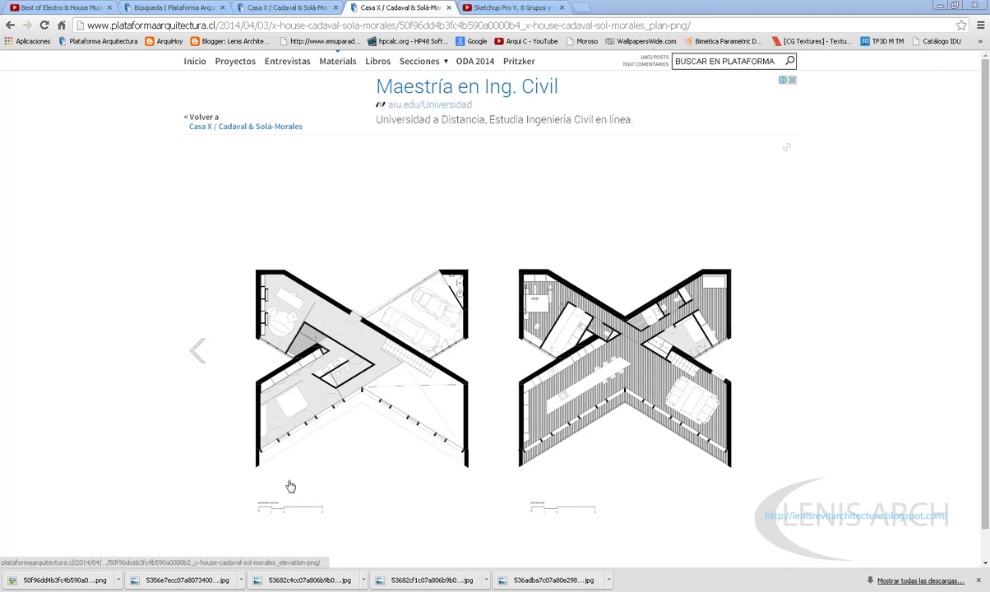
Step: Look through the Casa X article, plan image and SketchUp video tabs, briefly selecting the video title
{"action": "left_click", "coordinate": [302, 8]}
{"action": "left_click", "coordinate": [395, 7]}
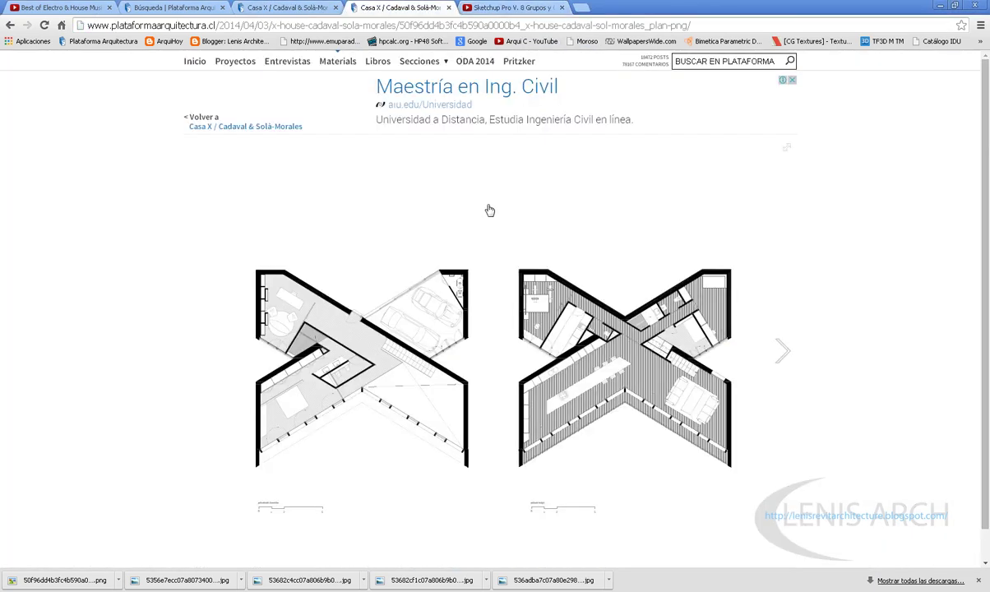
{"action": "left_click", "coordinate": [510, 8]}
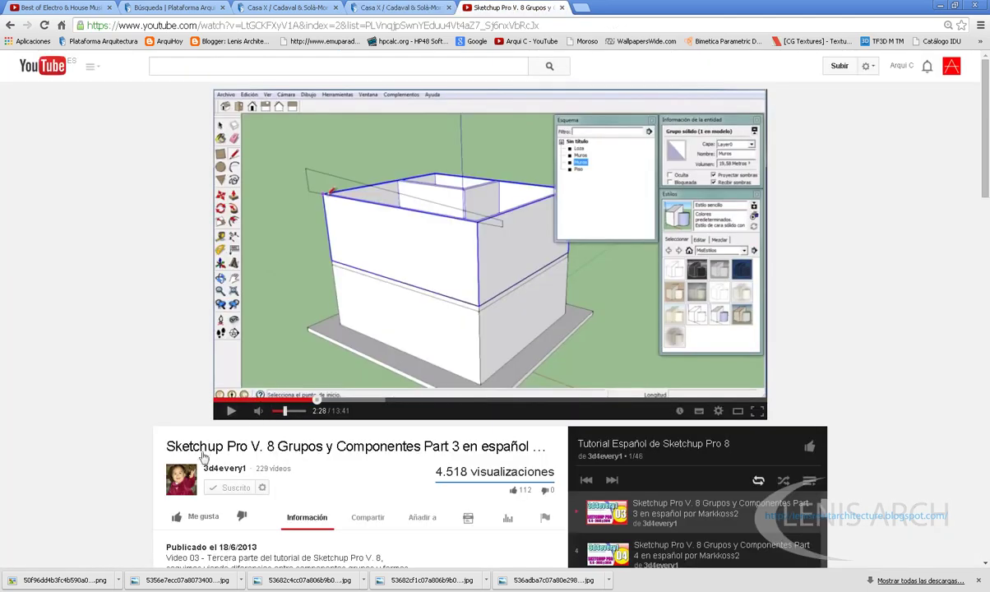
{"action": "left_click_drag", "start_coordinate": [167, 453], "coordinate": [227, 454]}
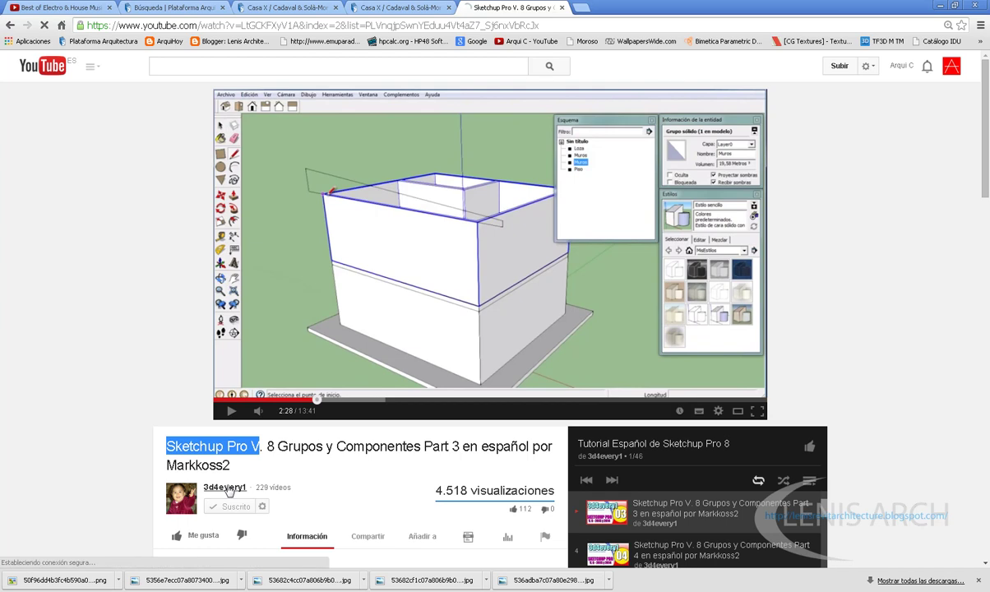
{"action": "left_click", "coordinate": [179, 454]}
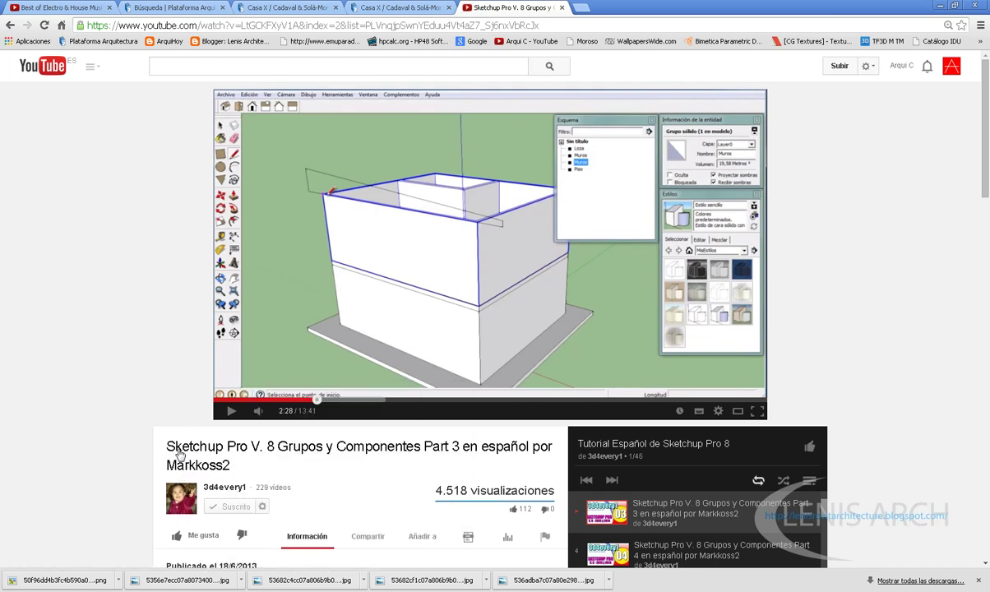
Step: Glance at the Casa X article again, return to the video, and minimize Chrome
{"action": "left_click", "coordinate": [393, 7]}
{"action": "left_click", "coordinate": [488, 7]}
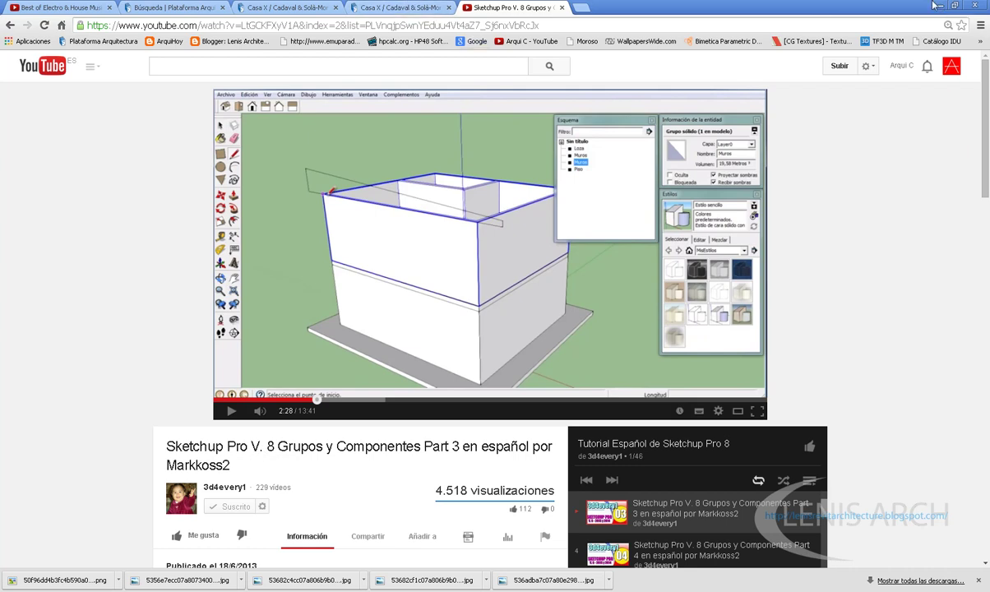
{"action": "left_click", "coordinate": [941, 8]}
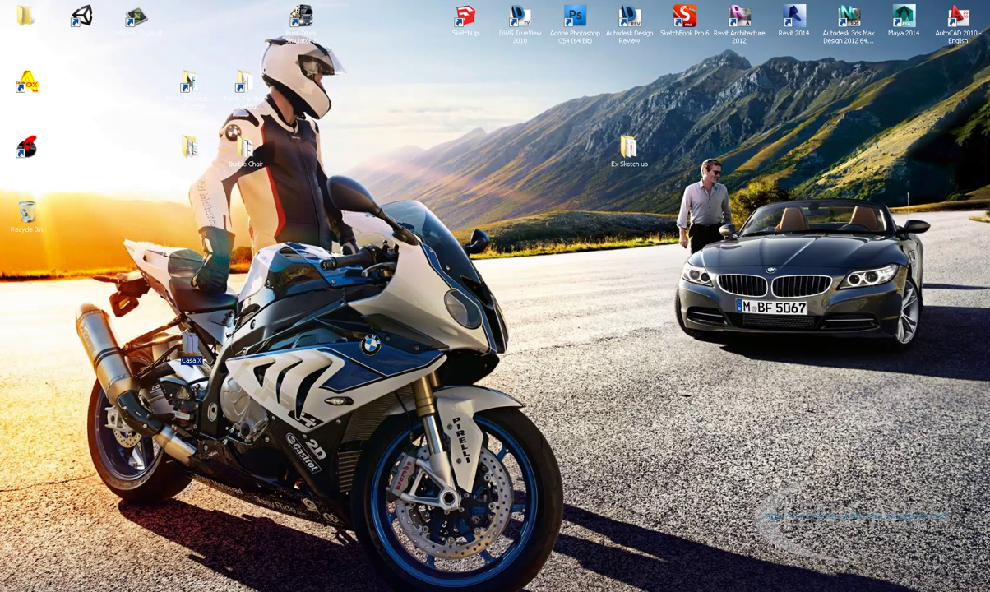
Step: Open the Casa X folder and display its files as large icons
{"action": "double_click", "coordinate": [188, 359]}
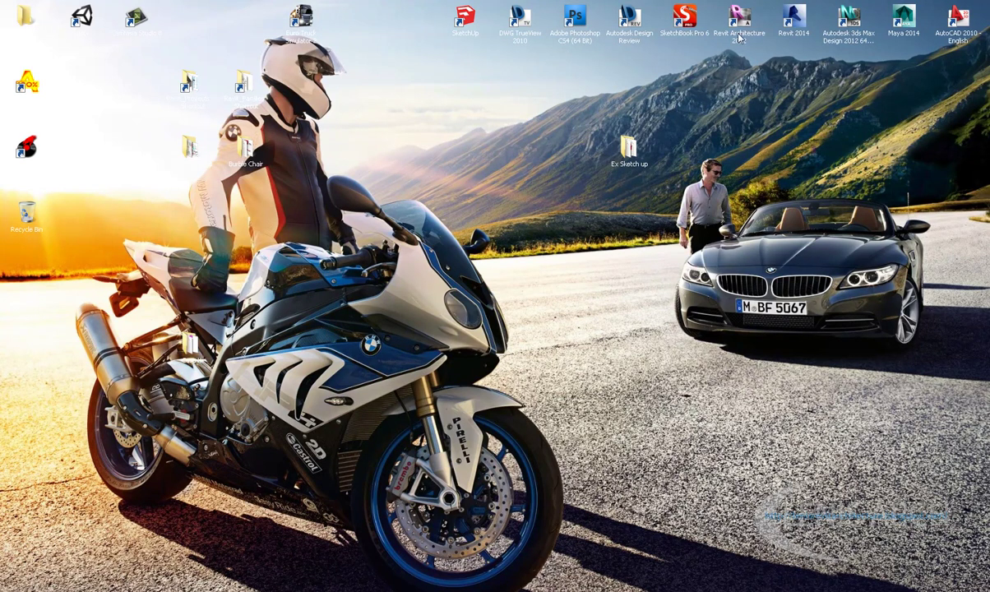
{"action": "left_click_drag", "start_coordinate": [679, 47], "coordinate": [785, 152]}
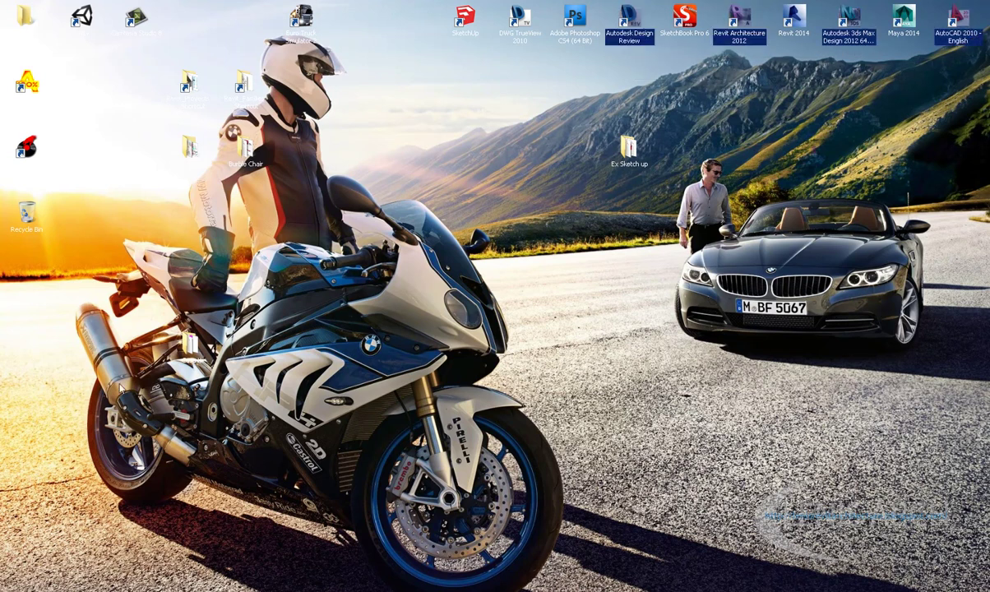
{"action": "double_click", "coordinate": [181, 329]}
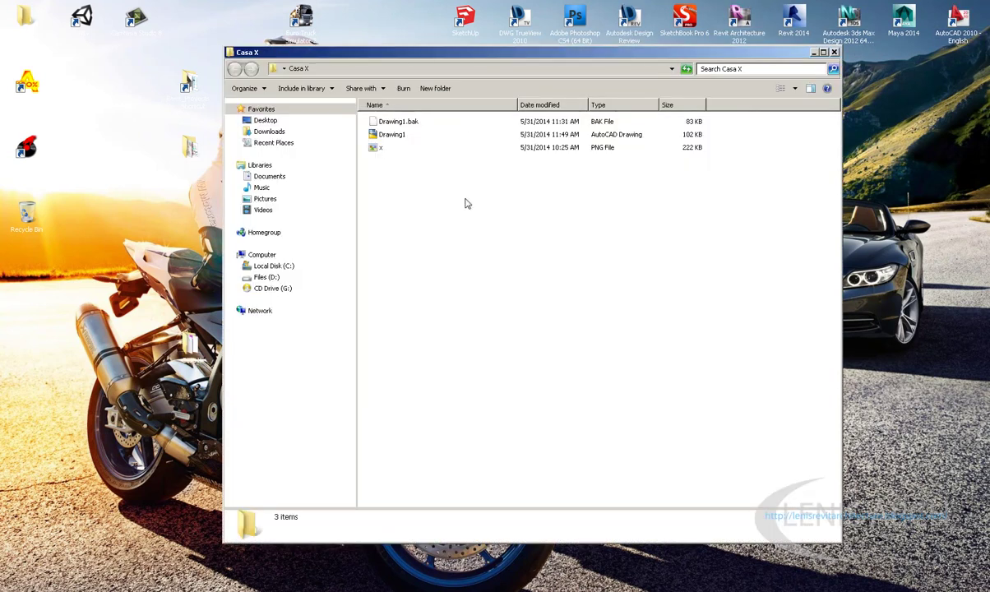
{"action": "double_click", "coordinate": [778, 51]}
{"action": "left_click", "coordinate": [943, 41]}
{"action": "left_click", "coordinate": [955, 41]}
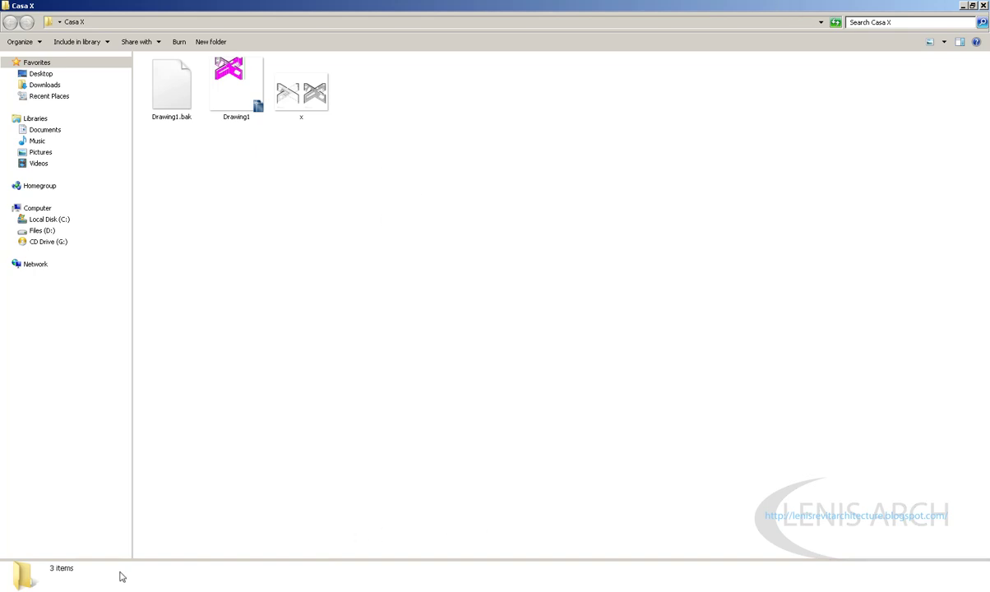
{"action": "left_click_drag", "start_coordinate": [789, 6], "coordinate": [787, 67]}
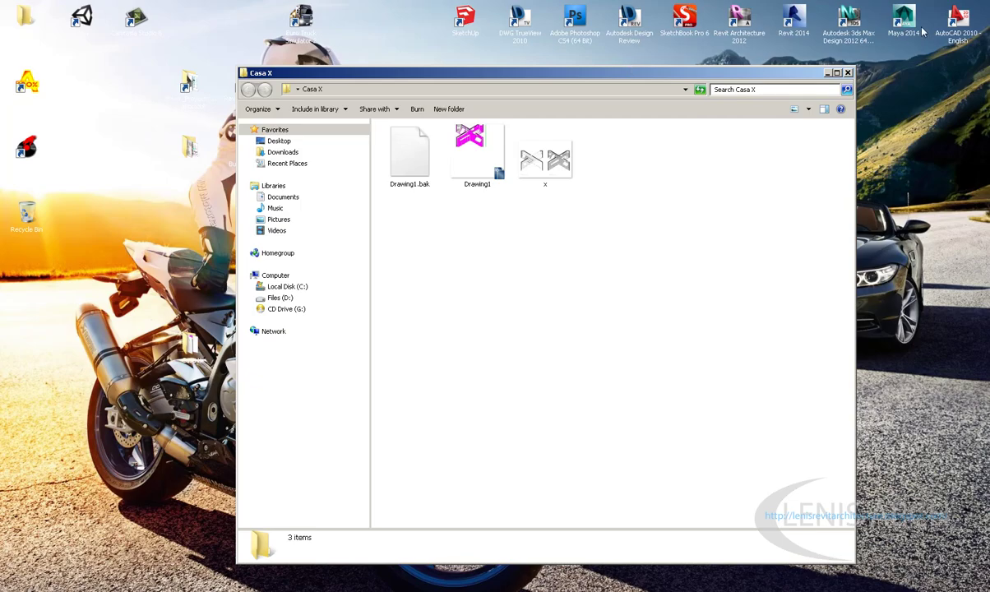
Step: Launch AutoCAD 2010, then open the x floor-plan image from the Casa X folder
{"action": "right_click", "coordinate": [932, 7]}
{"action": "left_click", "coordinate": [870, 25]}
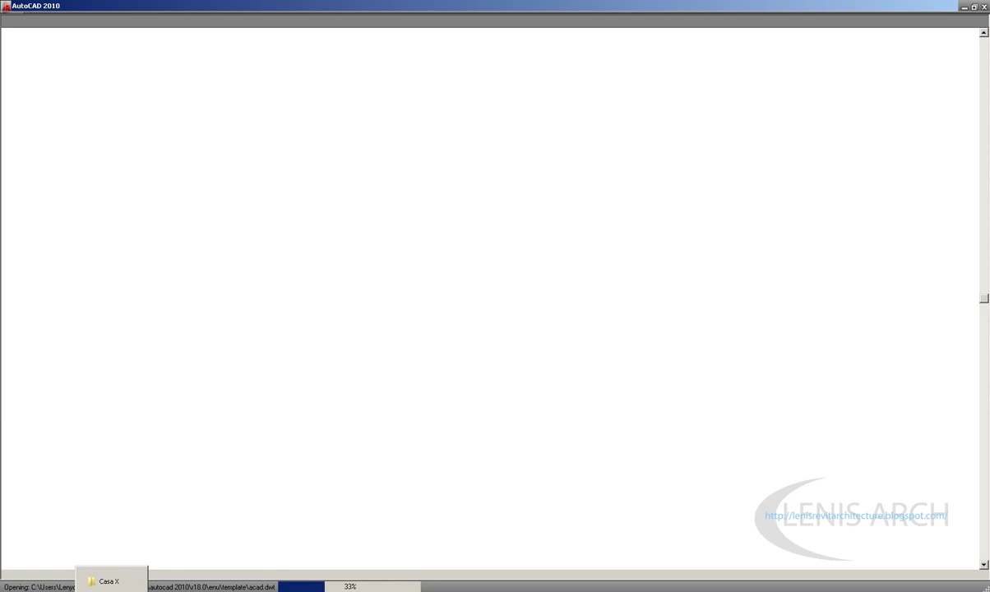
{"action": "left_click", "coordinate": [107, 582]}
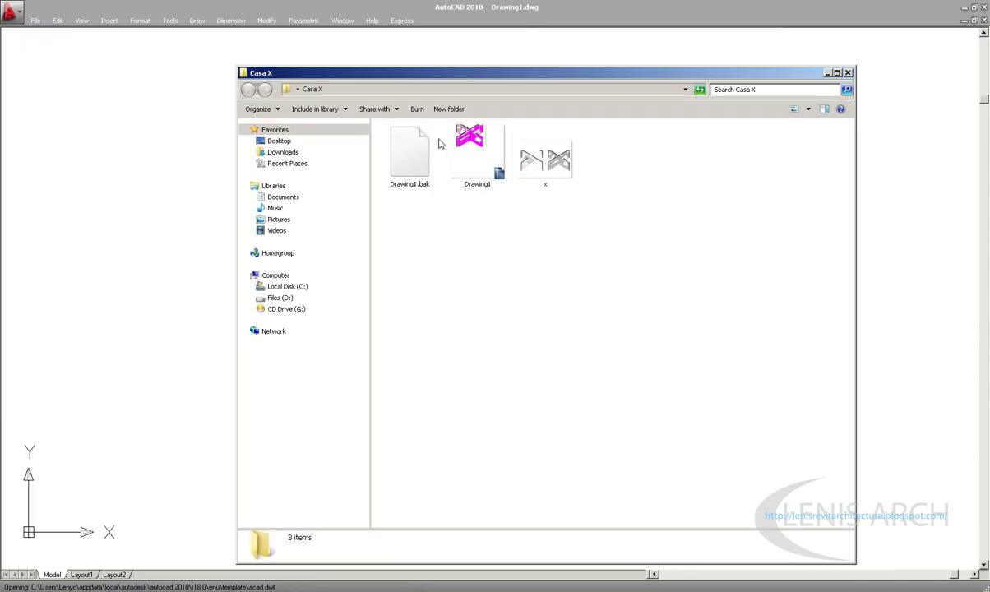
{"action": "left_click_drag", "start_coordinate": [495, 70], "coordinate": [472, 70]}
{"action": "left_click", "coordinate": [498, 146]}
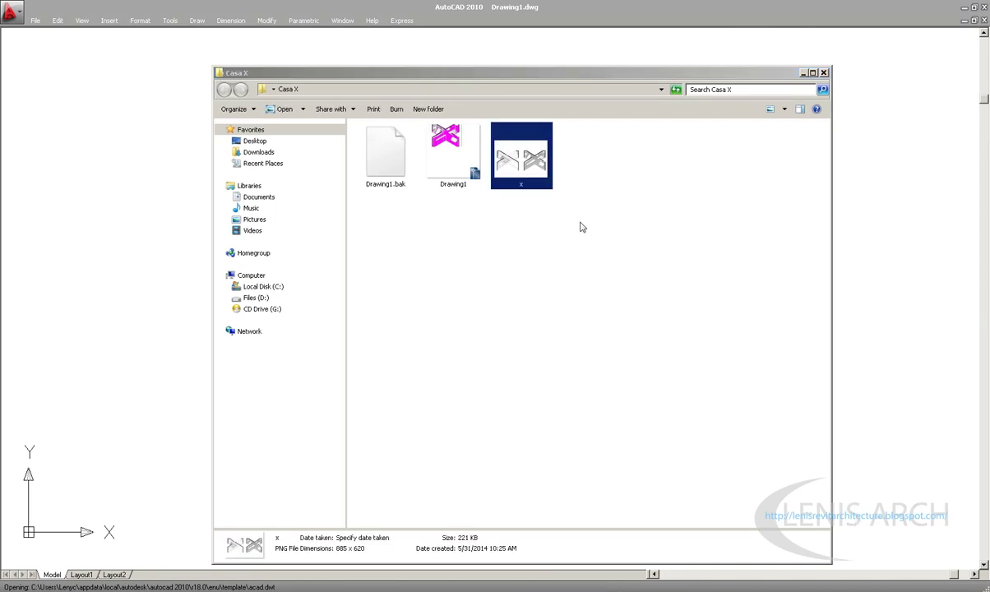
{"action": "key", "text": "Return"}
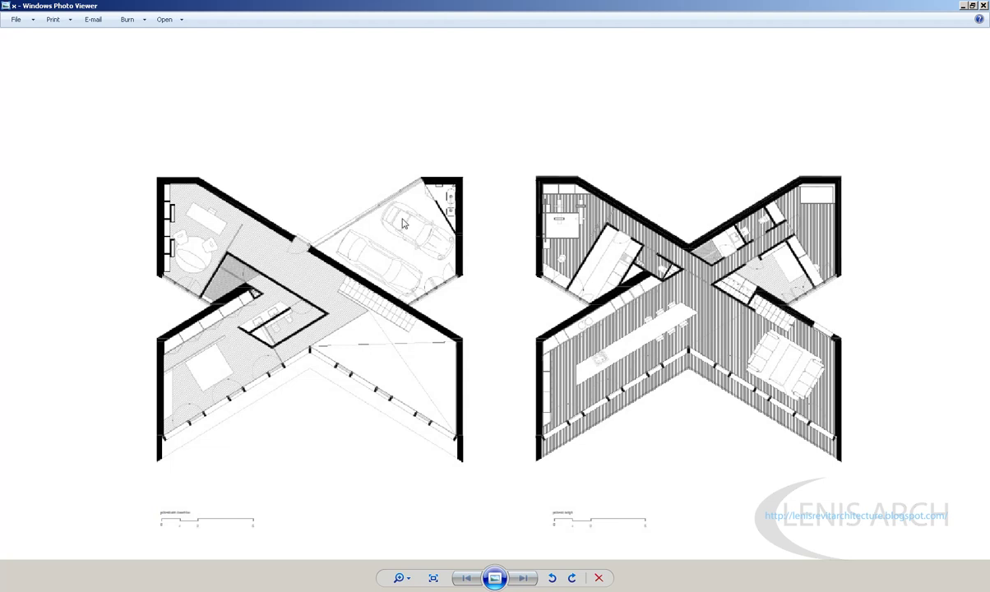
Step: Zoom into the x plan image, close the viewer, and reopen it from the downloads bar
{"action": "scroll", "coordinate": [402, 224], "scroll_direction": "up", "scroll_amount": 5}
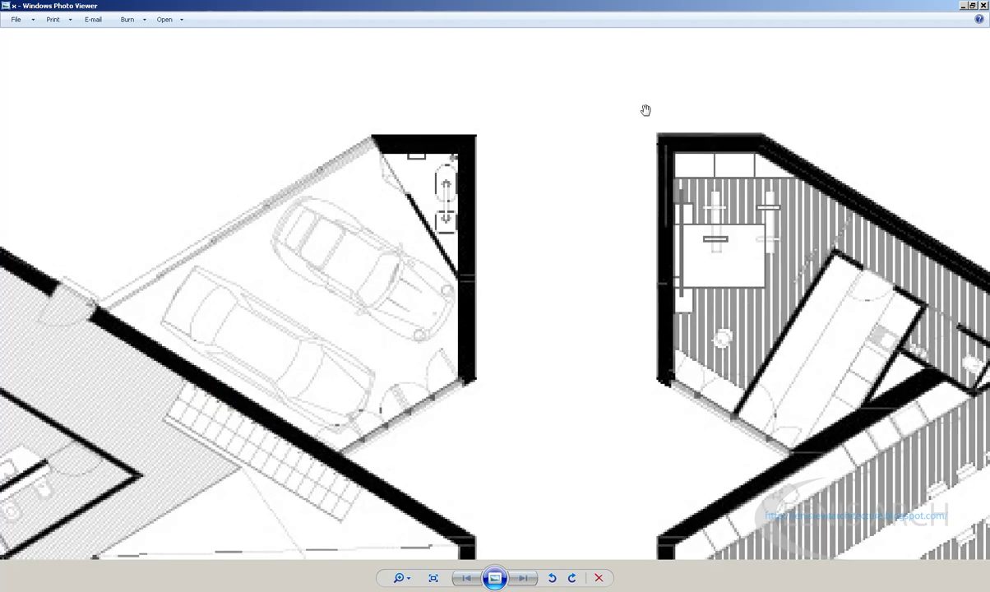
{"action": "scroll", "coordinate": [434, 284], "scroll_direction": "down", "scroll_amount": 5}
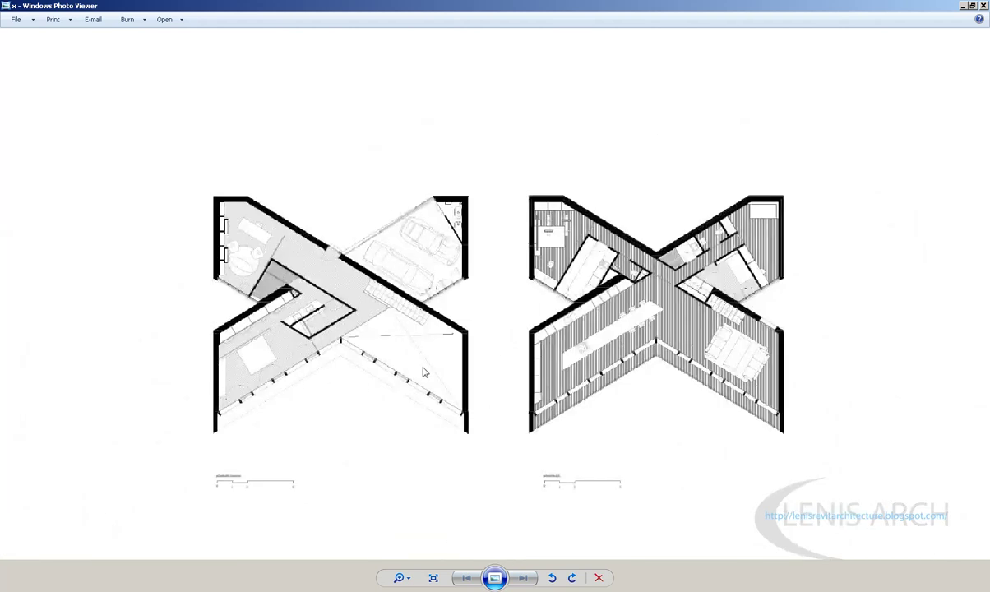
{"action": "scroll", "coordinate": [424, 372], "scroll_direction": "up", "scroll_amount": 1}
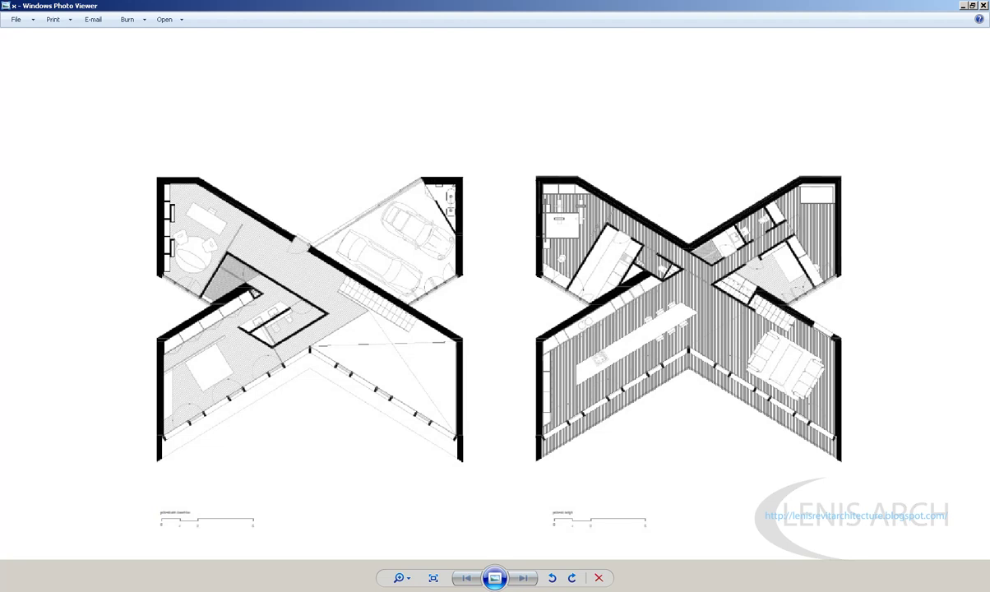
{"action": "key", "text": "alt+F4"}
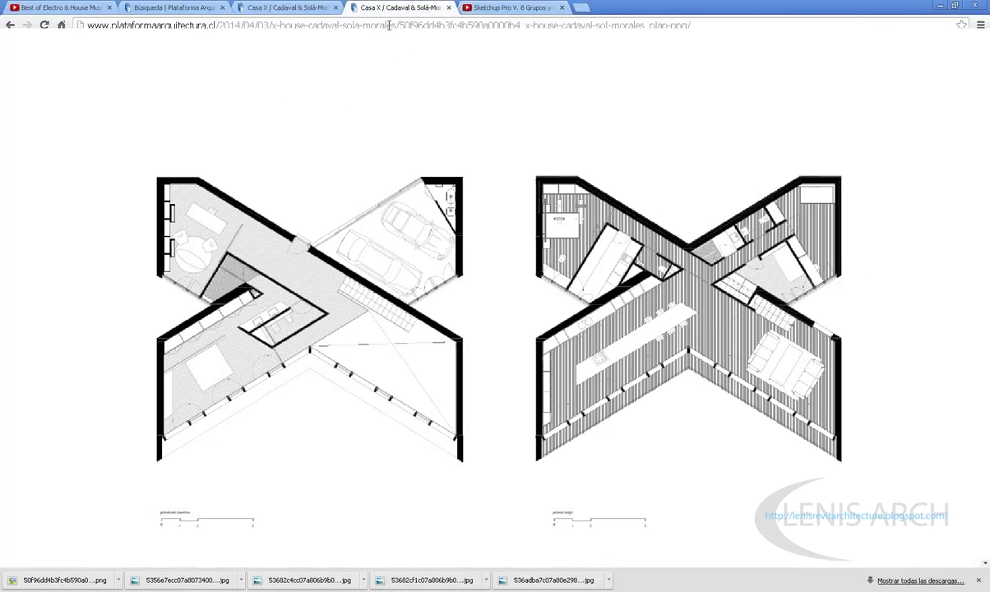
{"action": "left_click", "coordinate": [61, 580]}
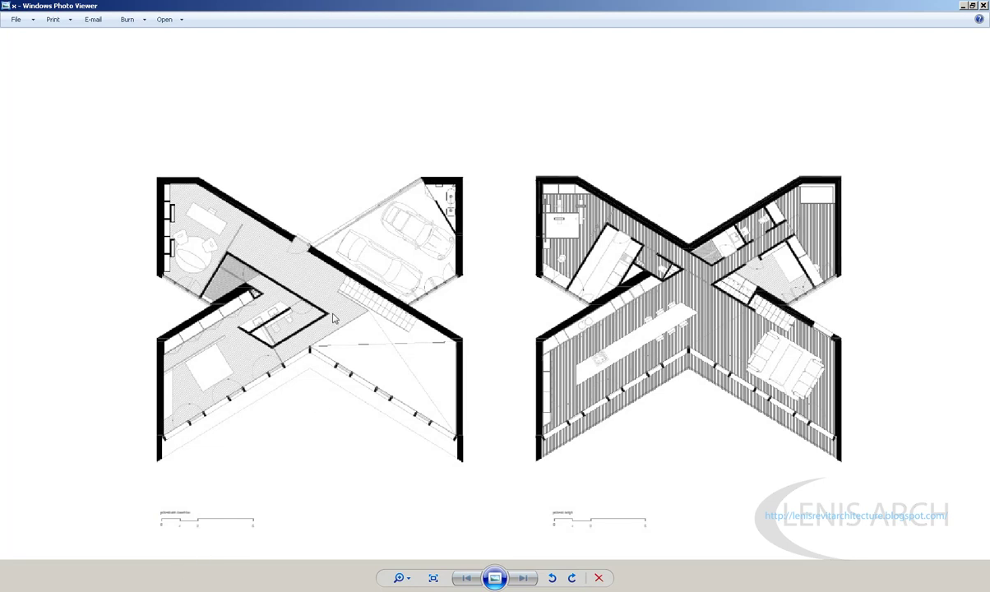
Step: Zoom in and out over the two X-shaped plans, then close the viewer
{"action": "scroll", "coordinate": [593, 272], "scroll_direction": "down", "scroll_amount": 1}
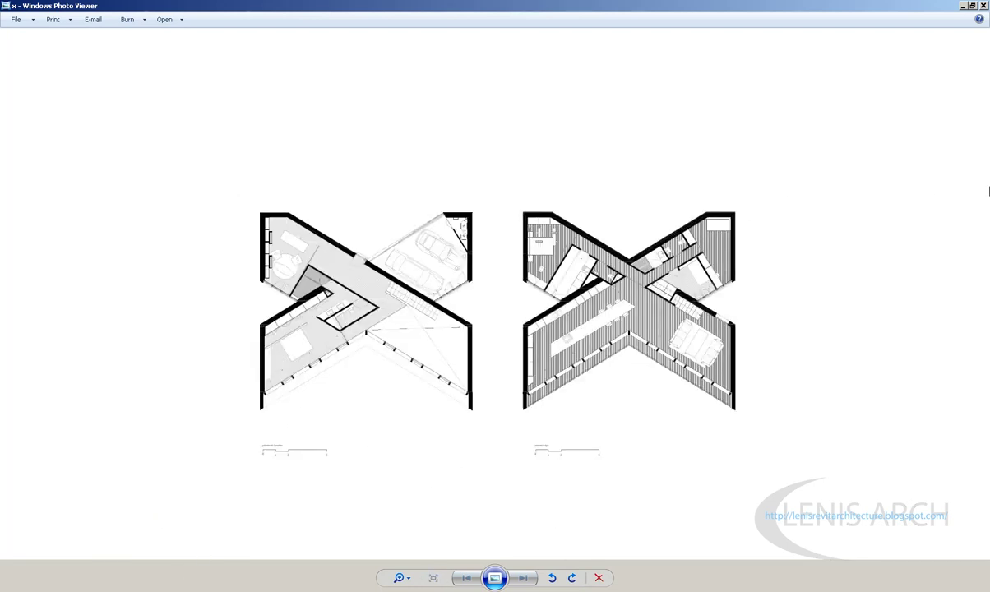
{"action": "scroll", "coordinate": [501, 371], "scroll_direction": "up", "scroll_amount": 1}
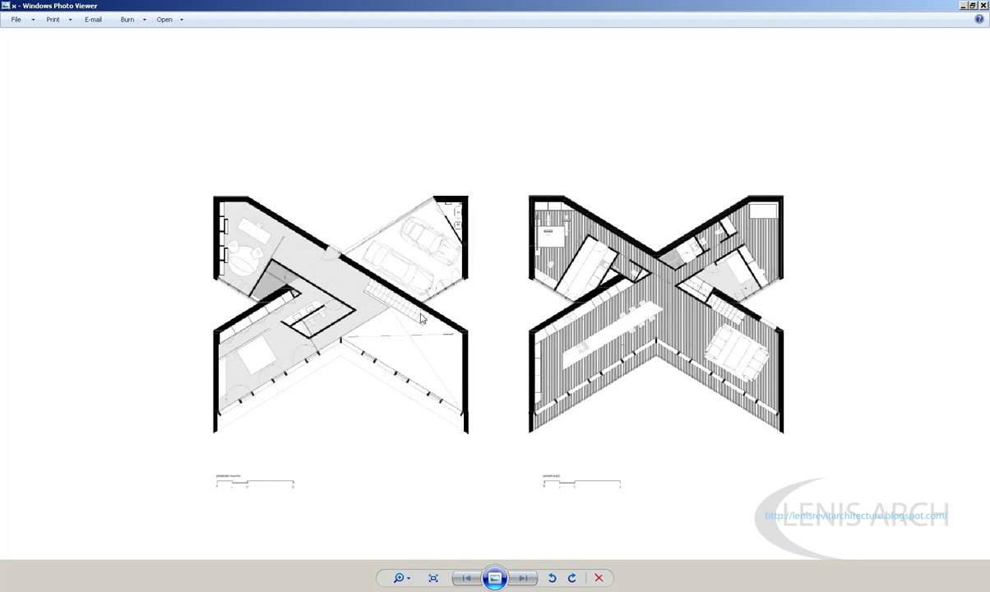
{"action": "scroll", "coordinate": [399, 299], "scroll_direction": "up", "scroll_amount": 1}
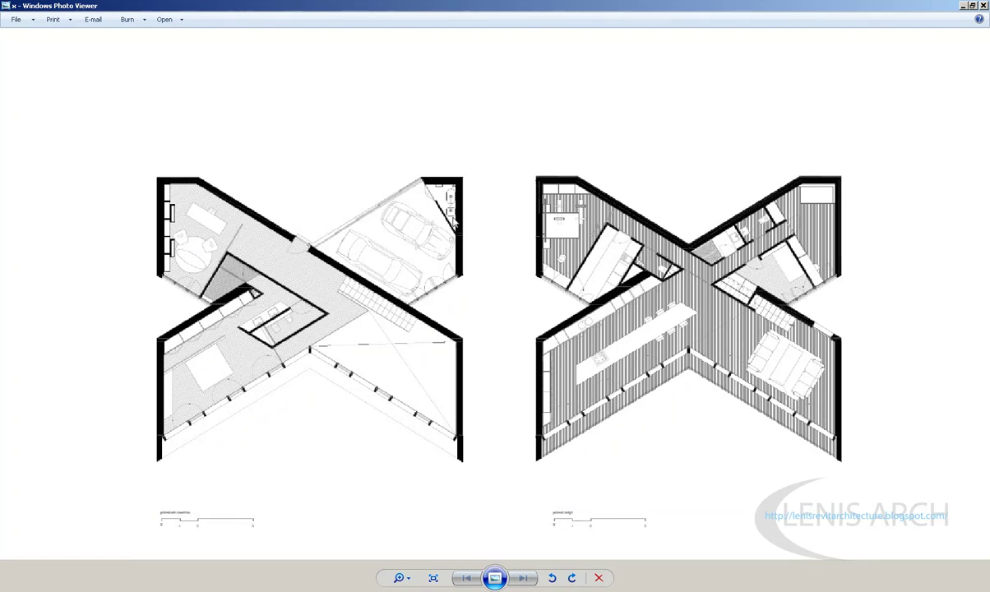
{"action": "scroll", "coordinate": [453, 218], "scroll_direction": "up", "scroll_amount": 2}
{"action": "scroll", "coordinate": [453, 218], "scroll_direction": "up", "scroll_amount": 1}
{"action": "scroll", "coordinate": [456, 216], "scroll_direction": "down", "scroll_amount": 2}
{"action": "scroll", "coordinate": [463, 212], "scroll_direction": "down", "scroll_amount": 2}
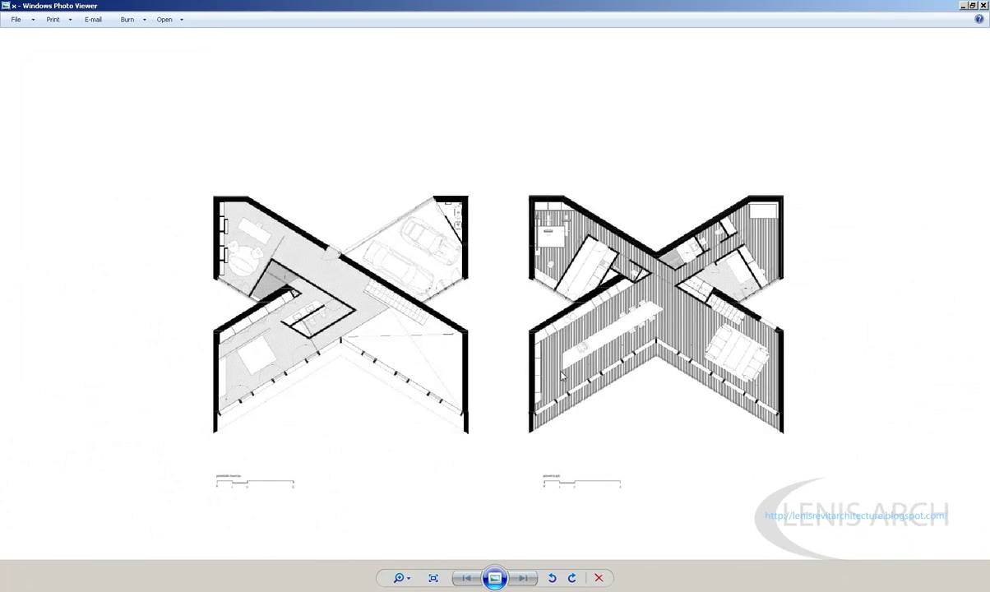
{"action": "scroll", "coordinate": [562, 375], "scroll_direction": "up", "scroll_amount": 2}
{"action": "scroll", "coordinate": [564, 337], "scroll_direction": "down", "scroll_amount": 2}
{"action": "scroll", "coordinate": [567, 299], "scroll_direction": "up", "scroll_amount": 1}
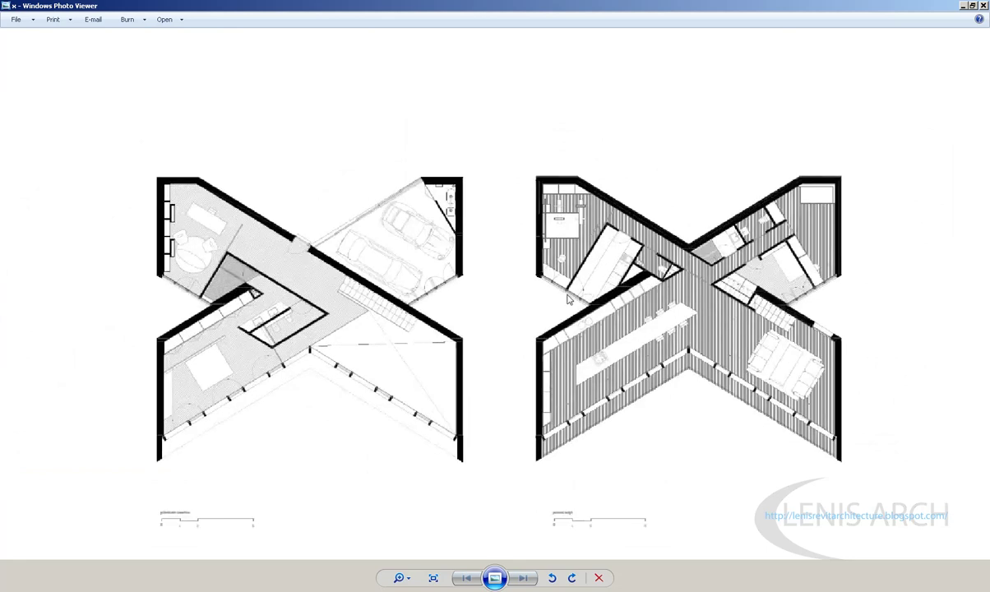
{"action": "scroll", "coordinate": [567, 299], "scroll_direction": "up", "scroll_amount": 1}
{"action": "scroll", "coordinate": [420, 374], "scroll_direction": "down", "scroll_amount": 2}
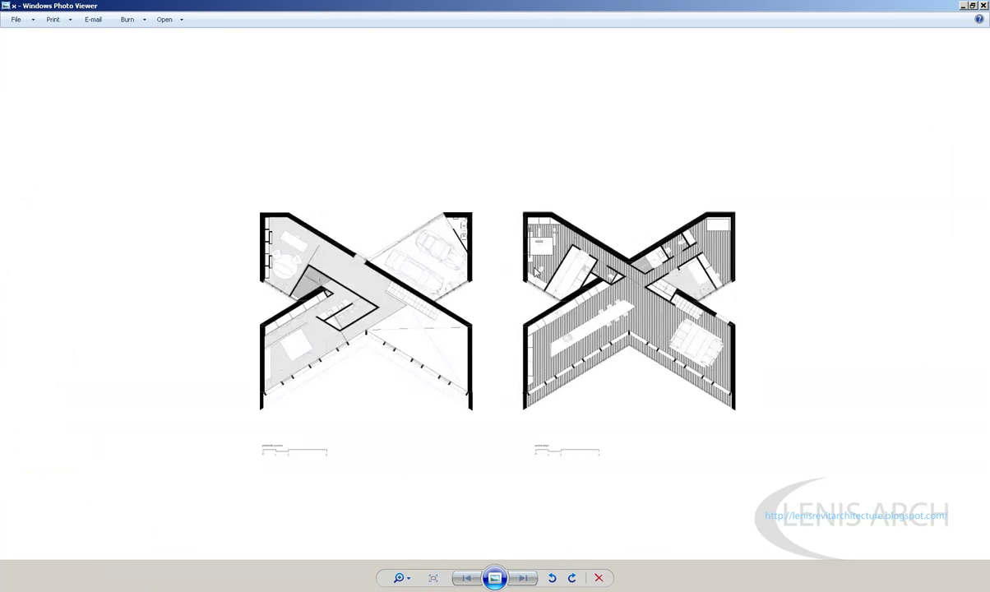
{"action": "scroll", "coordinate": [493, 292], "scroll_direction": "up", "scroll_amount": 1}
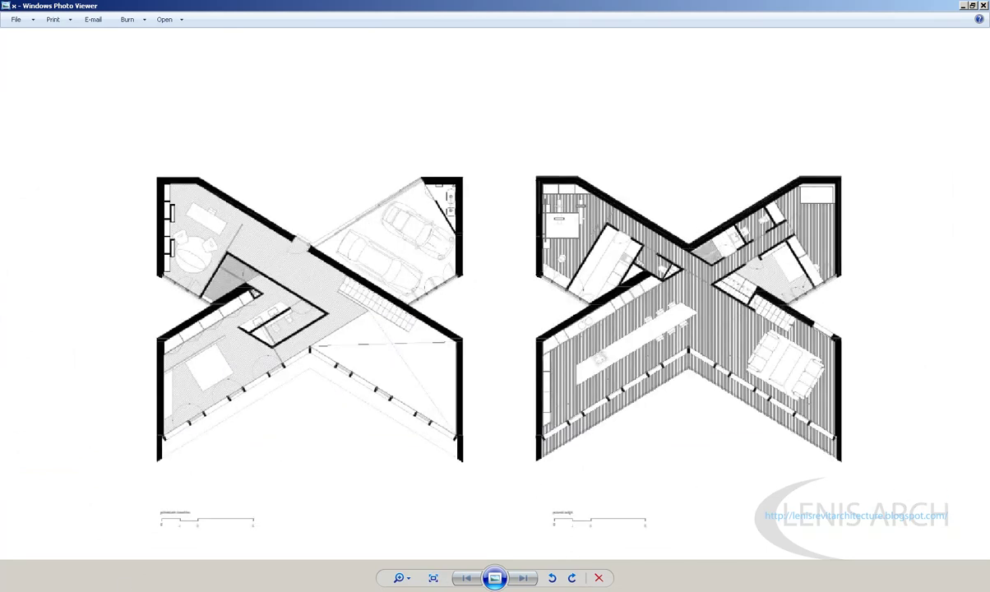
{"action": "key", "text": "Escape"}
Step: Switch to the Plataforma Arquitectura Casa X article and scroll through its introductory text
{"action": "left_click", "coordinate": [414, 105]}
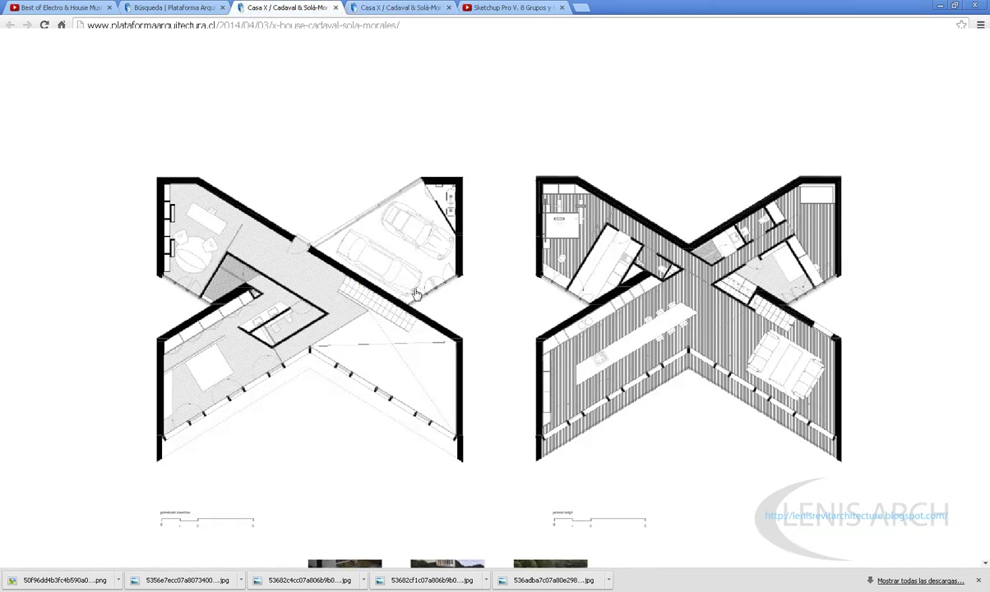
{"action": "left_click", "coordinate": [366, 8]}
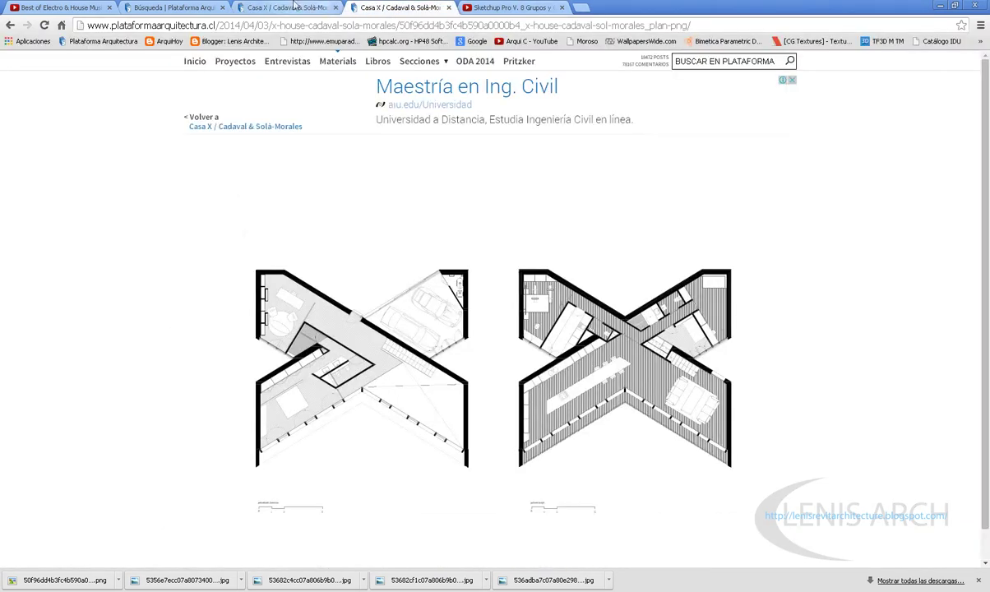
{"action": "left_click", "coordinate": [294, 6]}
{"action": "scroll", "coordinate": [453, 263], "scroll_direction": "up", "scroll_amount": 4}
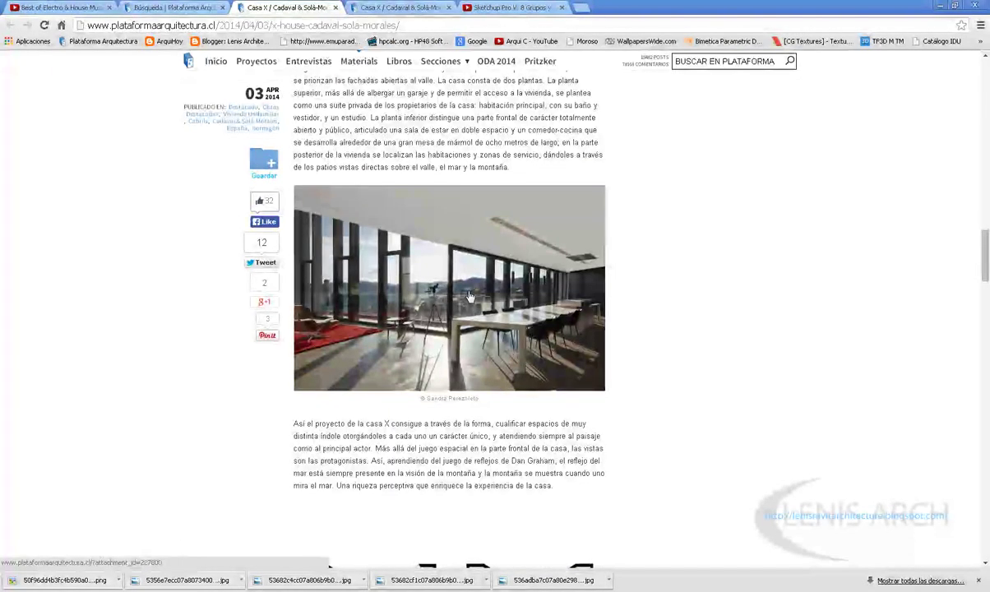
{"action": "scroll", "coordinate": [487, 320], "scroll_direction": "up", "scroll_amount": 4}
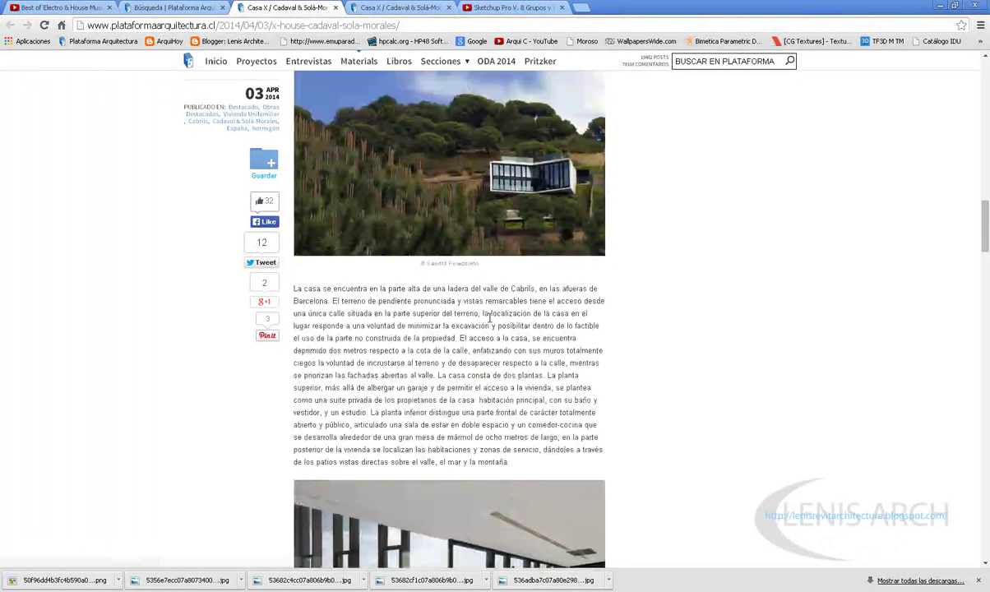
{"action": "scroll", "coordinate": [420, 163], "scroll_direction": "up", "scroll_amount": 1}
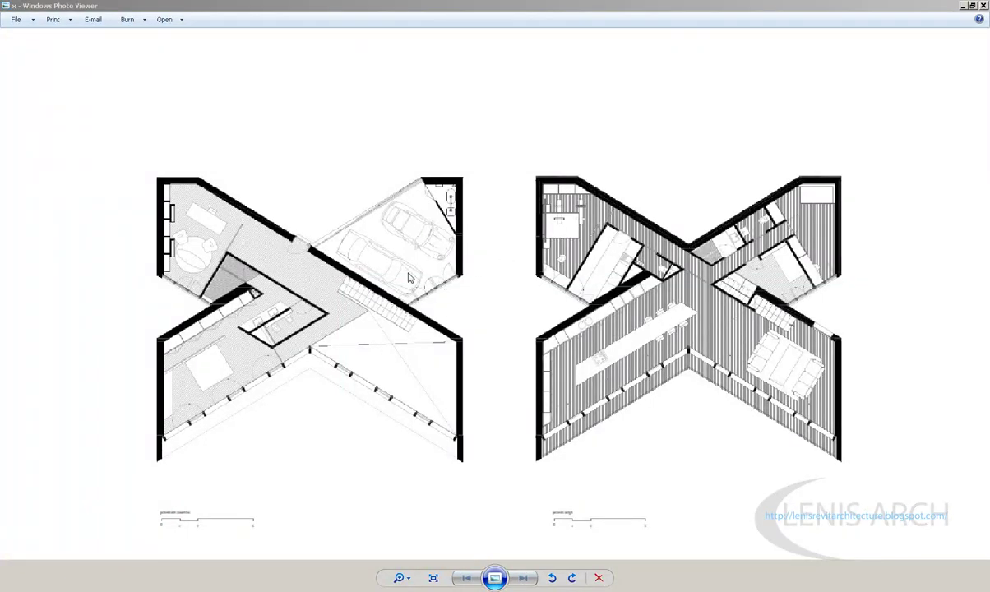
Step: Zoom in and out on the two X-shaped plans, then bring AutoCAD 2010 forward
{"action": "scroll", "coordinate": [399, 261], "scroll_direction": "up", "scroll_amount": 1}
{"action": "scroll", "coordinate": [383, 261], "scroll_direction": "down", "scroll_amount": 2}
{"action": "scroll", "coordinate": [296, 257], "scroll_direction": "up", "scroll_amount": 1}
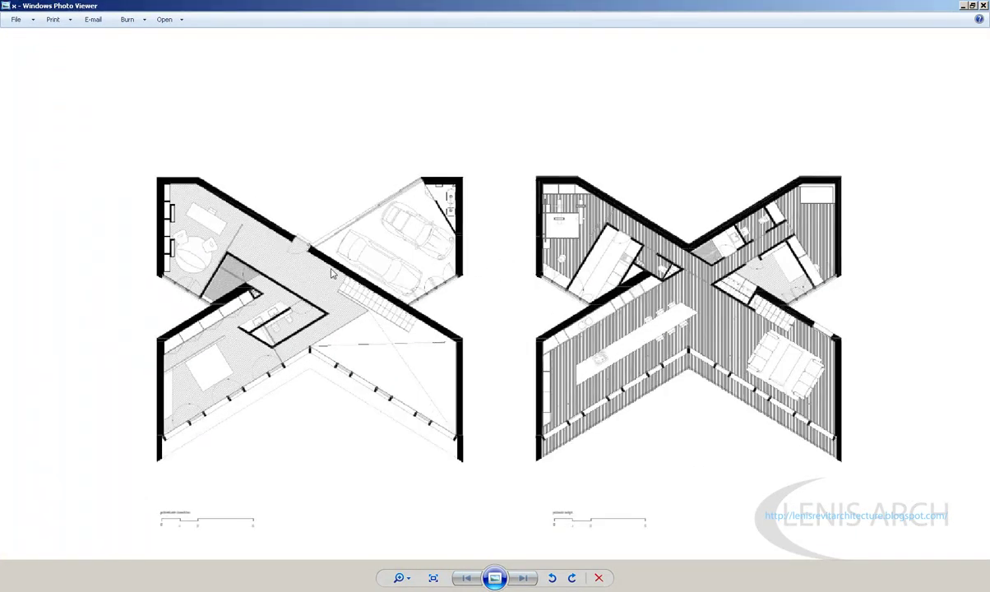
{"action": "scroll", "coordinate": [362, 264], "scroll_direction": "down", "scroll_amount": 2}
{"action": "scroll", "coordinate": [498, 272], "scroll_direction": "up", "scroll_amount": 2}
{"action": "scroll", "coordinate": [504, 336], "scroll_direction": "down", "scroll_amount": 2}
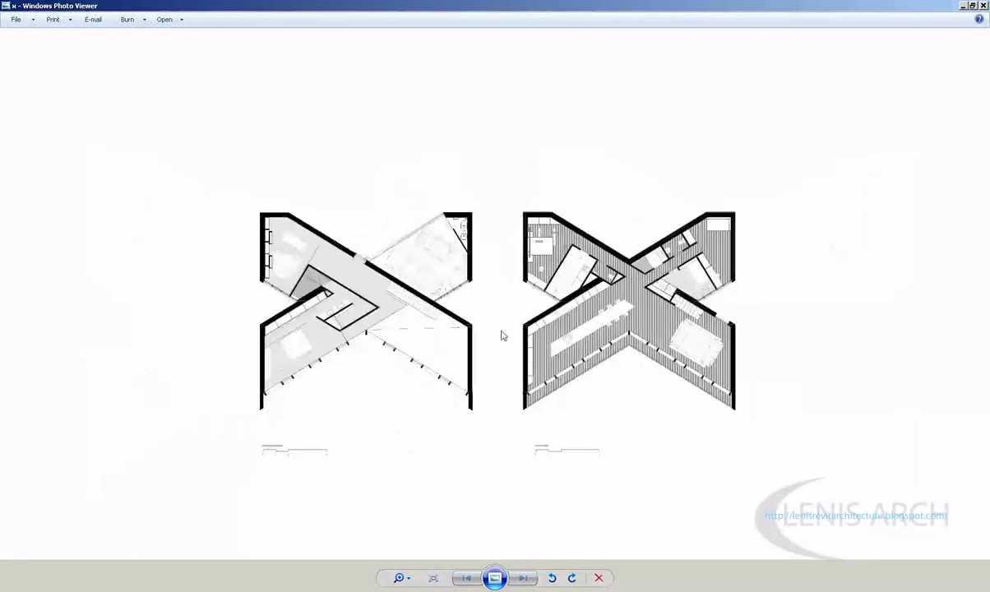
{"action": "scroll", "coordinate": [559, 314], "scroll_direction": "up", "scroll_amount": 1}
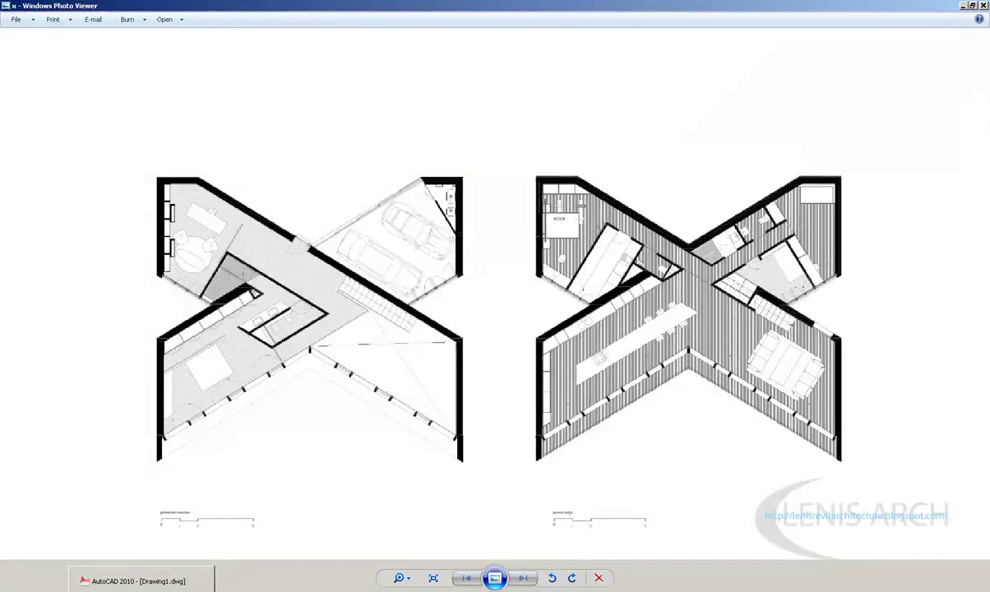
{"action": "left_click", "coordinate": [135, 581]}
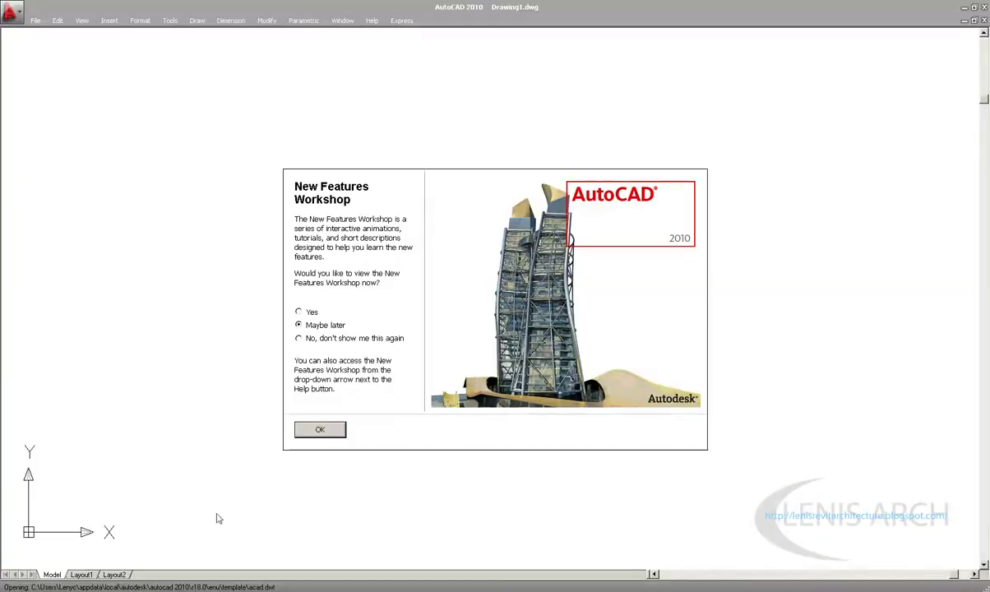
Step: Dismiss the New Features Workshop, dock Properties, and select Drawing1 in Desktop > Casa X
{"action": "left_click", "coordinate": [320, 429]}
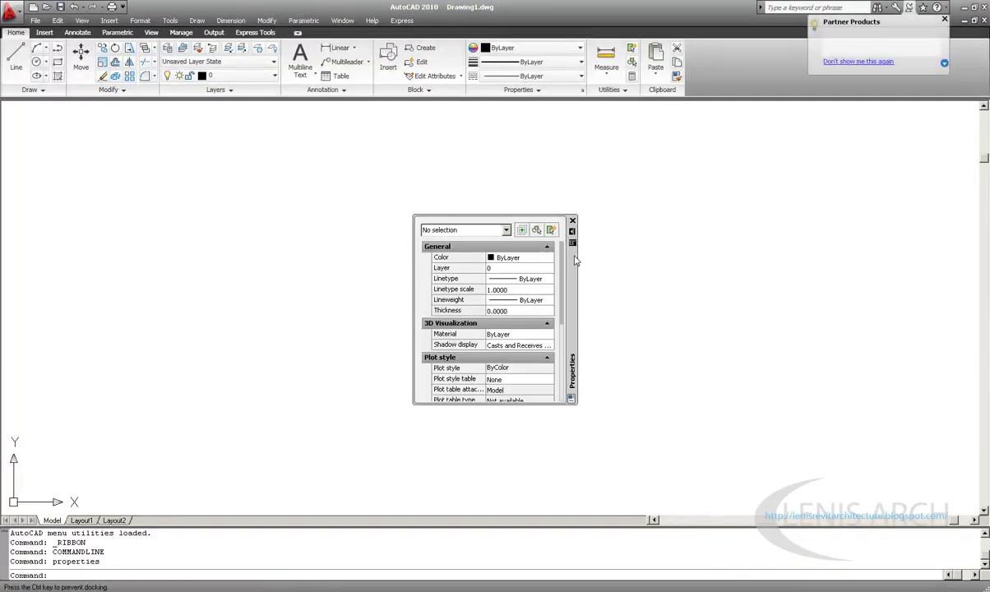
{"action": "left_click_drag", "start_coordinate": [575, 261], "coordinate": [904, 240]}
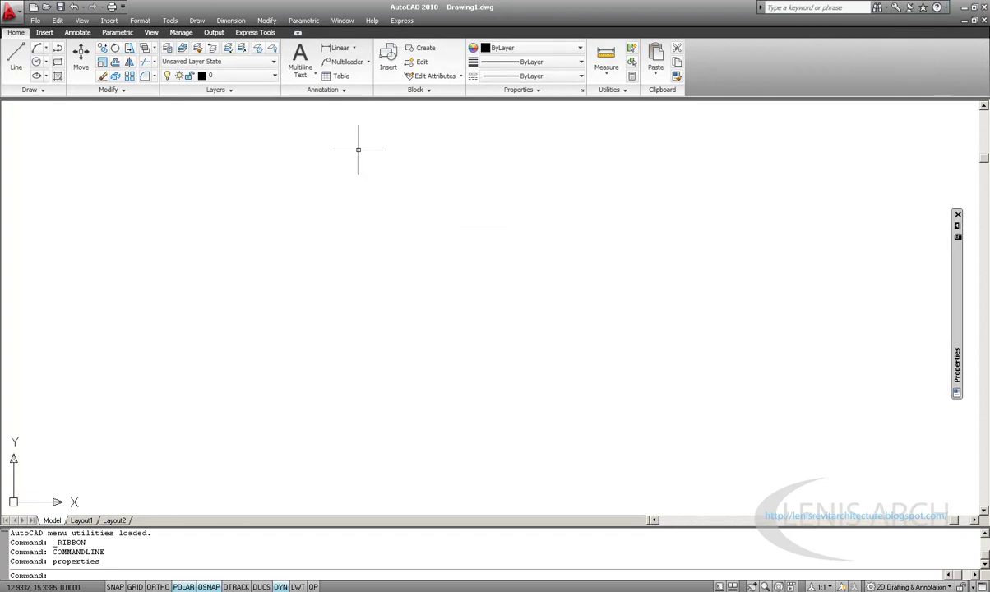
{"action": "left_click", "coordinate": [10, 12]}
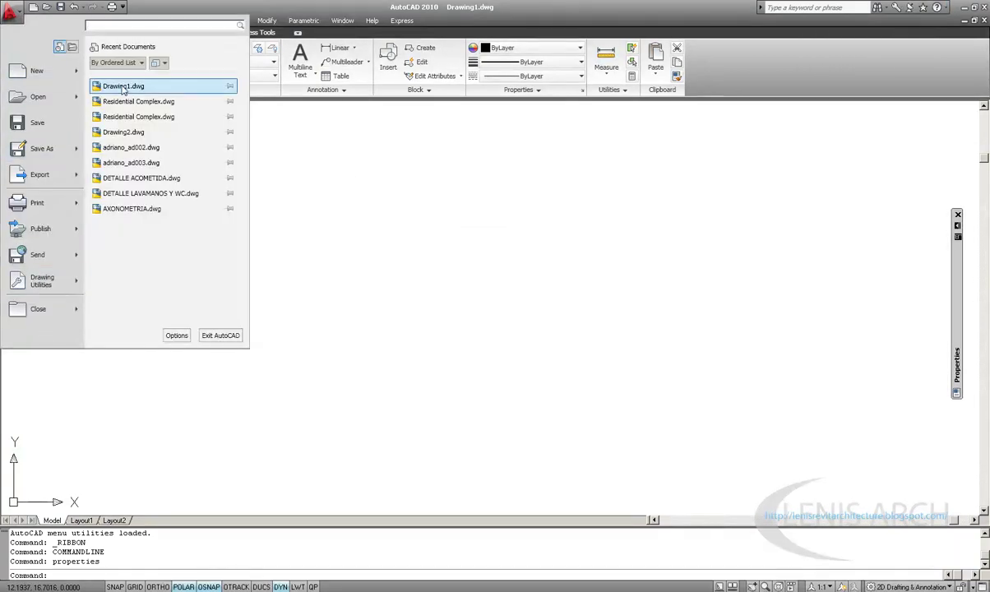
{"action": "left_click", "coordinate": [38, 97]}
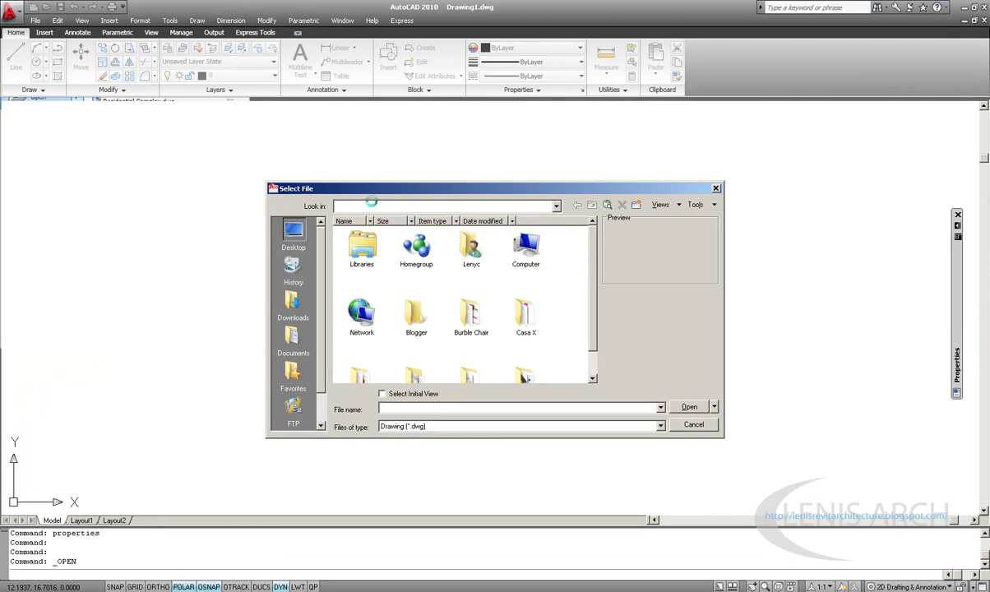
{"action": "left_click", "coordinate": [370, 205]}
{"action": "left_click", "coordinate": [361, 217]}
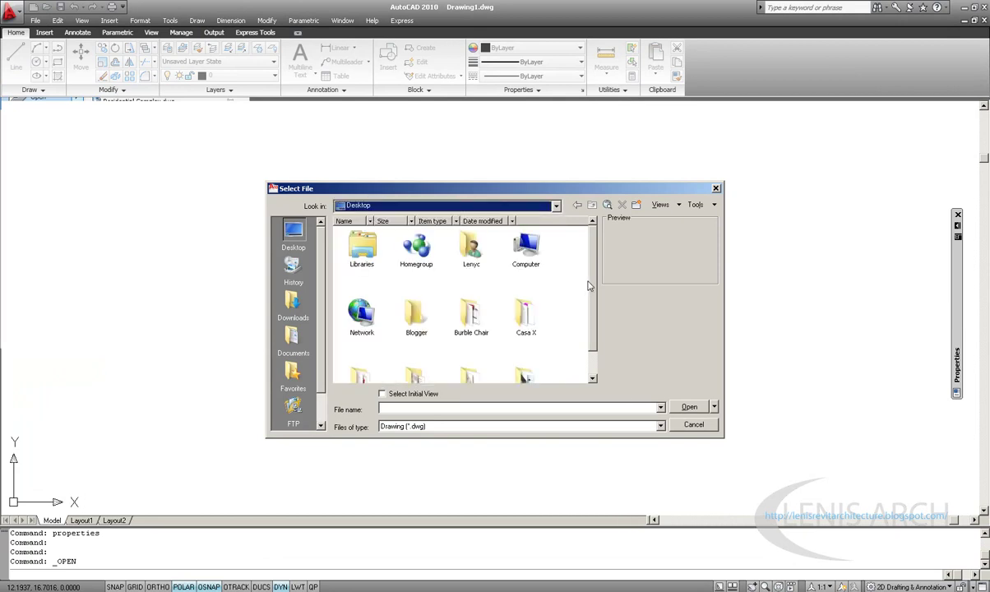
{"action": "scroll", "coordinate": [589, 286], "scroll_direction": "down", "scroll_amount": 2}
{"action": "double_click", "coordinate": [527, 284]}
{"action": "left_click", "coordinate": [359, 246]}
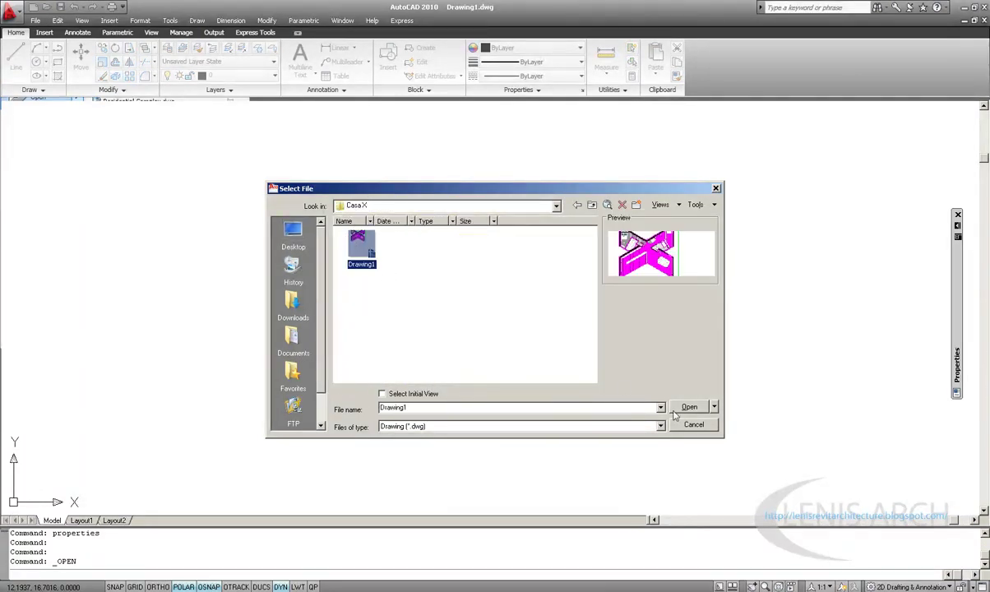
Step: Open Drawing1 from Casa X and switch from the paper layout to model space
{"action": "left_click", "coordinate": [688, 407]}
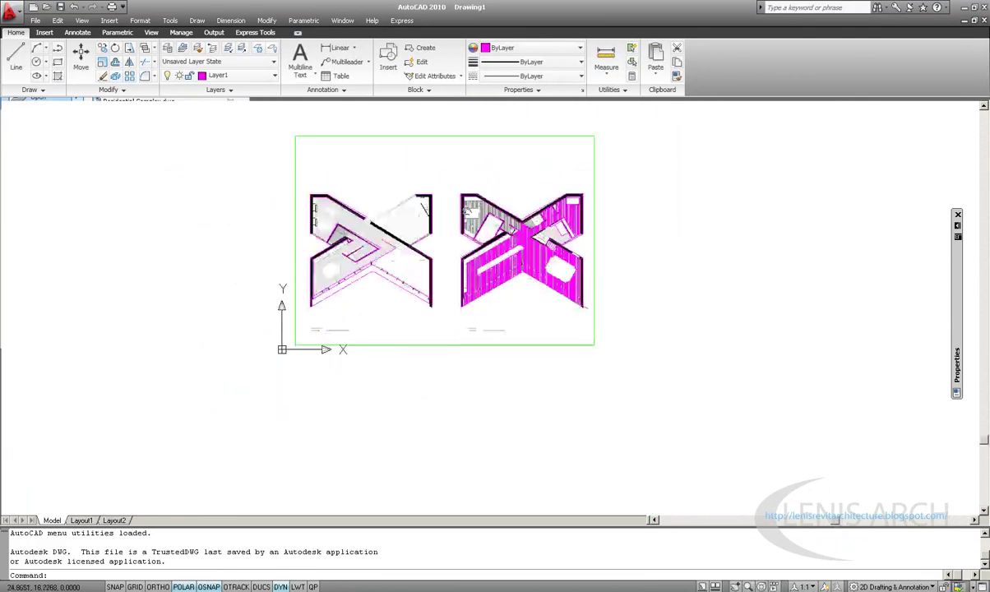
{"action": "middle_click_drag", "start_coordinate": [263, 438], "coordinate": [347, 488]}
{"action": "middle_click_drag", "start_coordinate": [376, 247], "coordinate": [414, 254]}
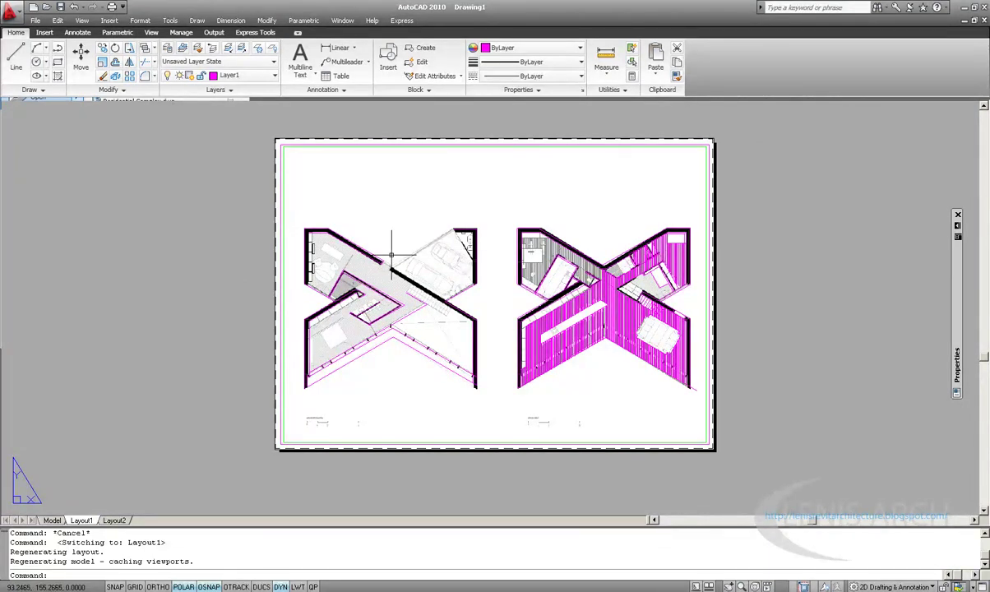
{"action": "left_click", "coordinate": [51, 521]}
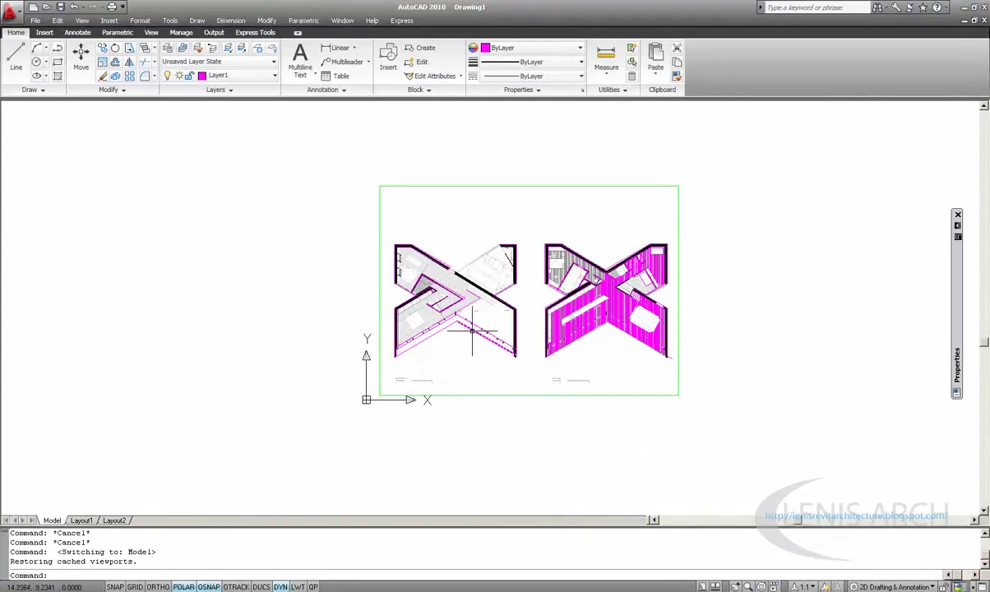
Step: Zoom and pan to bring the garage plan and hatched plan into view
{"action": "scroll", "coordinate": [682, 258], "scroll_direction": "up", "scroll_amount": 2}
{"action": "scroll", "coordinate": [683, 258], "scroll_direction": "up", "scroll_amount": 2}
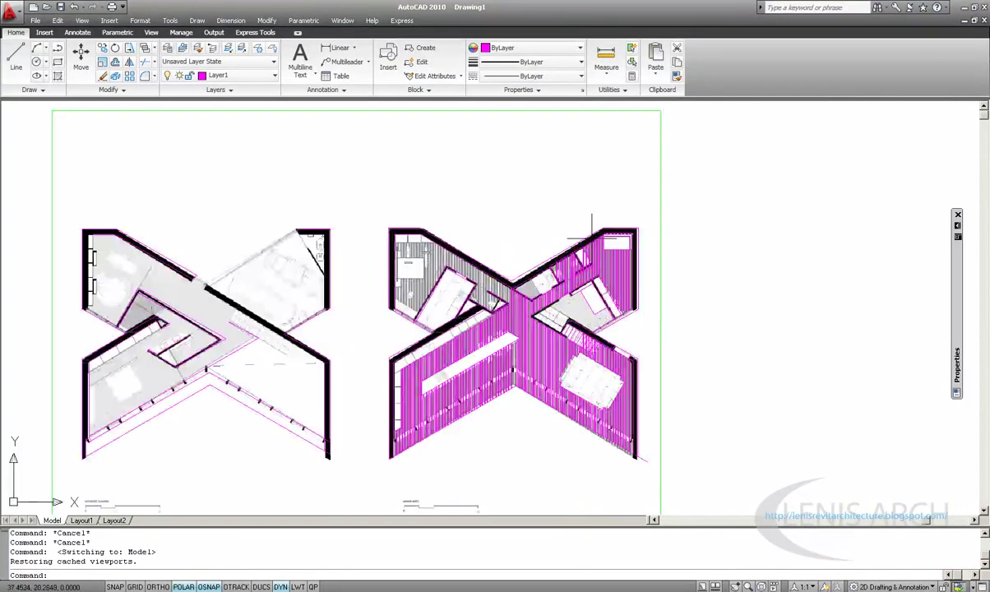
{"action": "scroll", "coordinate": [505, 275], "scroll_direction": "up", "scroll_amount": 1}
{"action": "scroll", "coordinate": [490, 278], "scroll_direction": "up", "scroll_amount": 1}
{"action": "scroll", "coordinate": [469, 284], "scroll_direction": "up", "scroll_amount": 1}
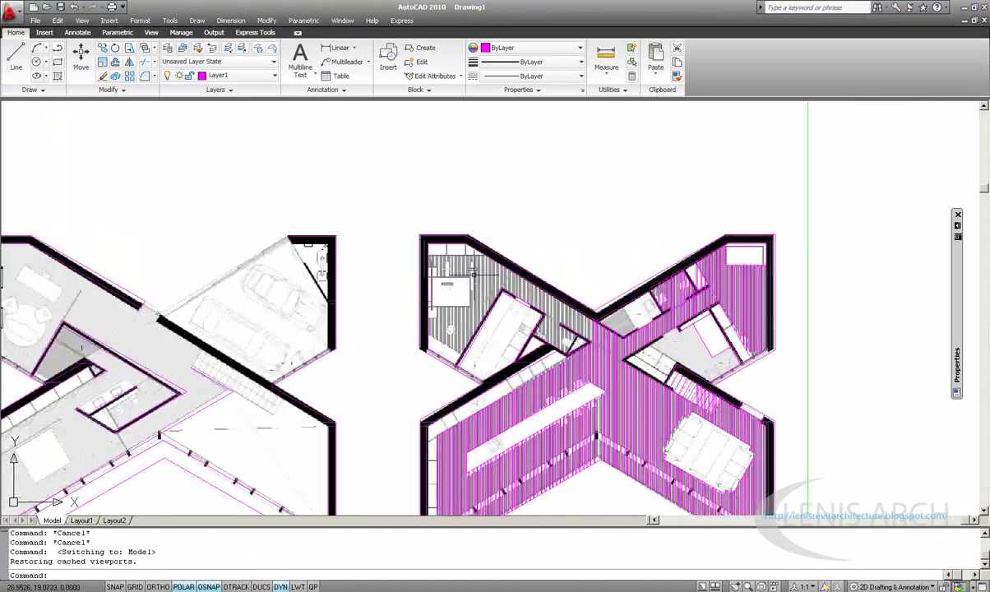
{"action": "scroll", "coordinate": [456, 300], "scroll_direction": "up", "scroll_amount": 1}
{"action": "middle_click_drag", "start_coordinate": [455, 306], "coordinate": [462, 240]}
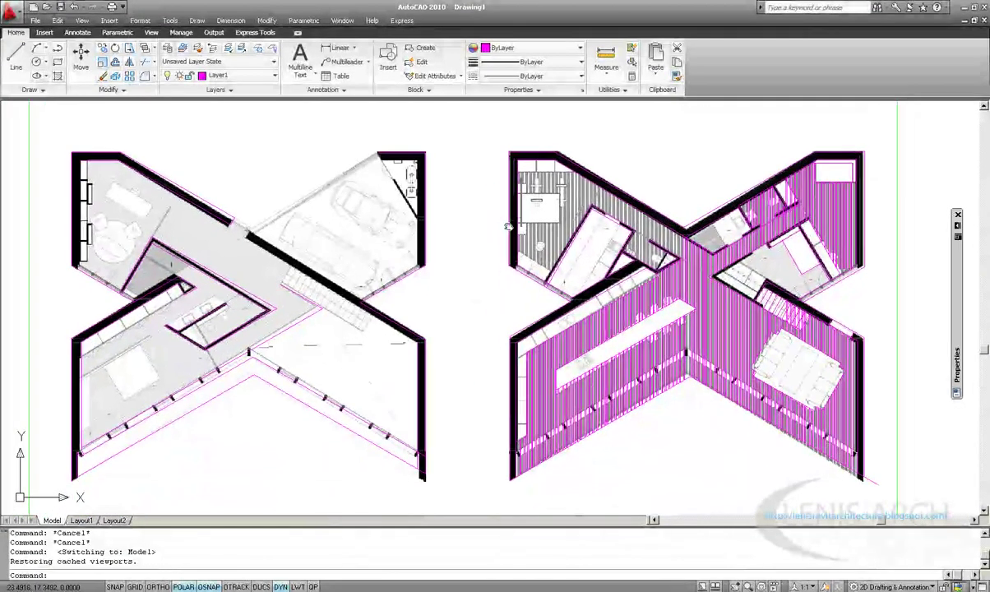
{"action": "scroll", "coordinate": [551, 197], "scroll_direction": "up", "scroll_amount": 1}
{"action": "scroll", "coordinate": [393, 261], "scroll_direction": "up", "scroll_amount": 1}
{"action": "scroll", "coordinate": [448, 329], "scroll_direction": "up", "scroll_amount": 1}
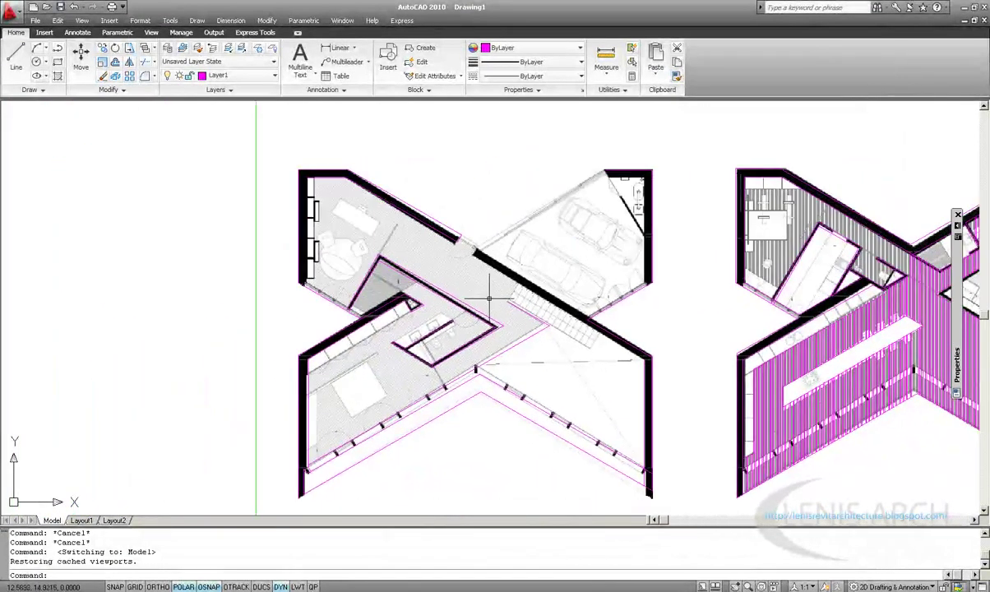
{"action": "scroll", "coordinate": [467, 336], "scroll_direction": "up", "scroll_amount": 1}
{"action": "scroll", "coordinate": [387, 427], "scroll_direction": "up", "scroll_amount": 1}
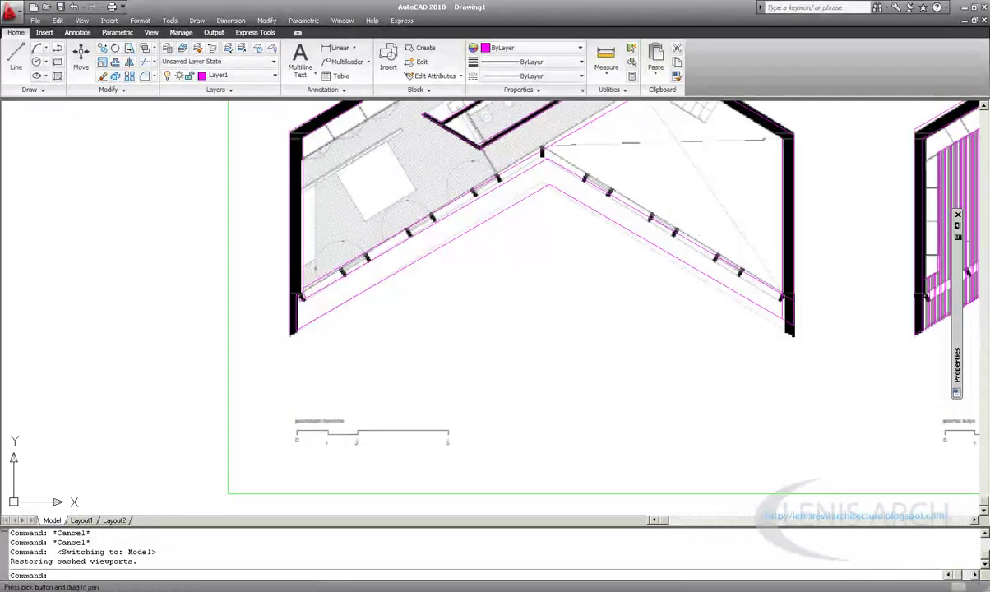
{"action": "middle_click_drag", "start_coordinate": [375, 451], "coordinate": [439, 214]}
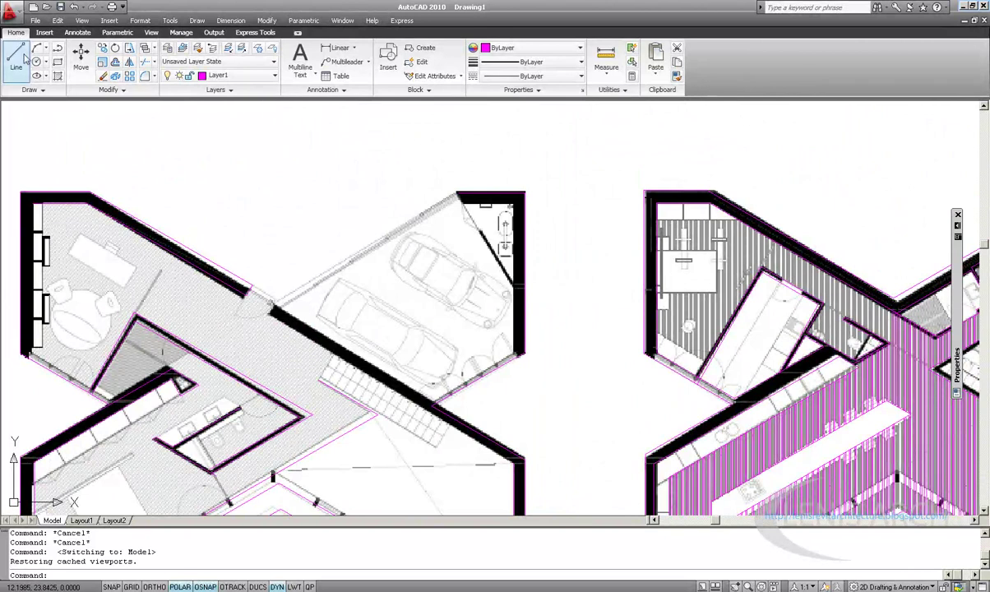
{"action": "scroll", "coordinate": [469, 199], "scroll_direction": "up", "scroll_amount": 1}
{"action": "scroll", "coordinate": [432, 207], "scroll_direction": "up", "scroll_amount": 5}
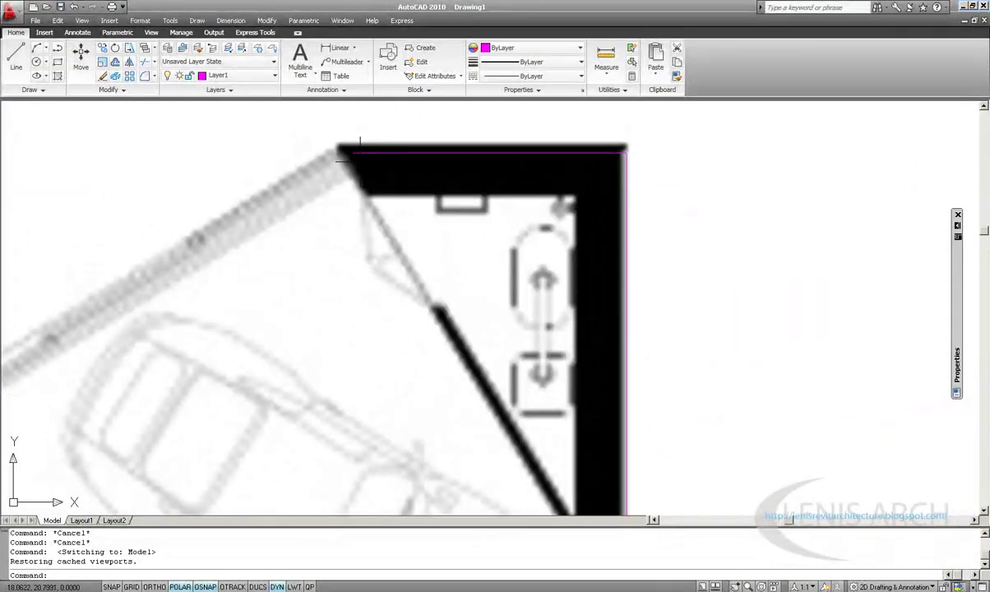
Step: Start a line, navigate to the garage corner, then cancel the line command
{"action": "left_click", "coordinate": [15, 57]}
{"action": "scroll", "coordinate": [321, 116], "scroll_direction": "down", "scroll_amount": 3}
{"action": "left_click", "coordinate": [239, 75]}
{"action": "scroll", "coordinate": [494, 272], "scroll_direction": "up", "scroll_amount": 2}
{"action": "middle_click_drag", "start_coordinate": [494, 270], "coordinate": [449, 212]}
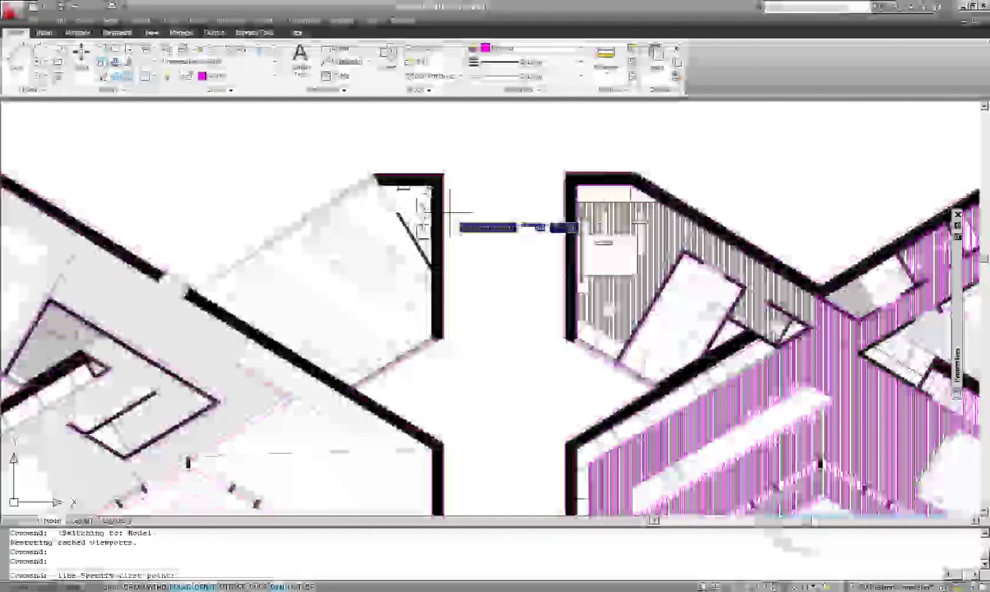
{"action": "scroll", "coordinate": [449, 212], "scroll_direction": "down", "scroll_amount": 5}
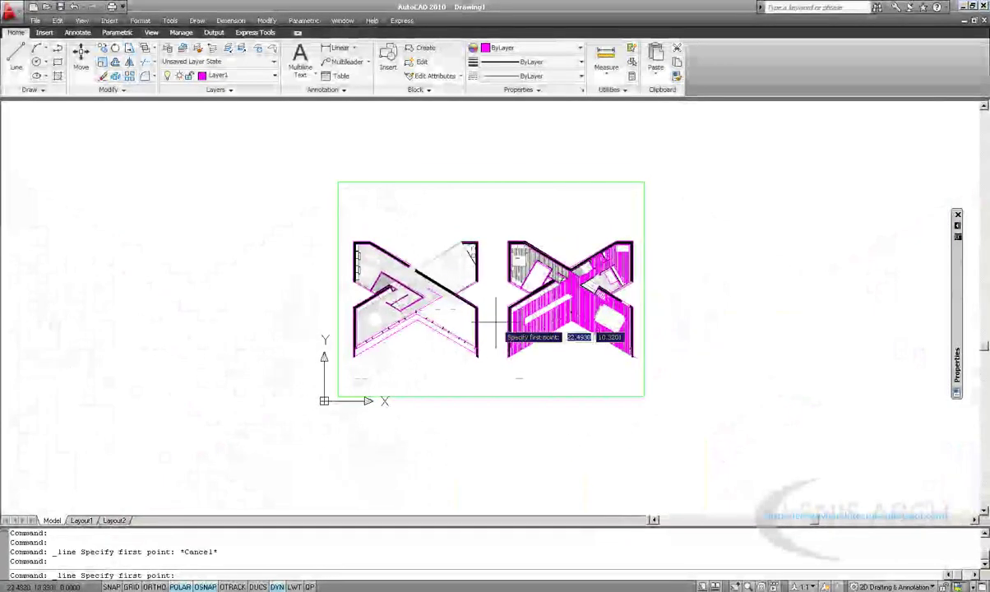
{"action": "scroll", "coordinate": [493, 320], "scroll_direction": "up", "scroll_amount": 5}
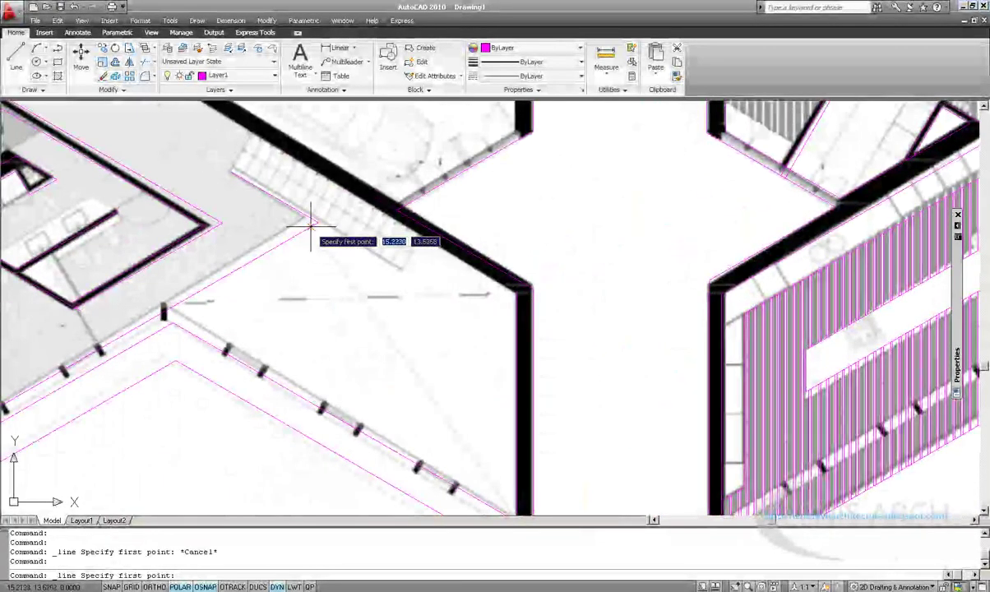
{"action": "scroll", "coordinate": [304, 220], "scroll_direction": "up", "scroll_amount": 2}
{"action": "scroll", "coordinate": [276, 176], "scroll_direction": "up", "scroll_amount": 2}
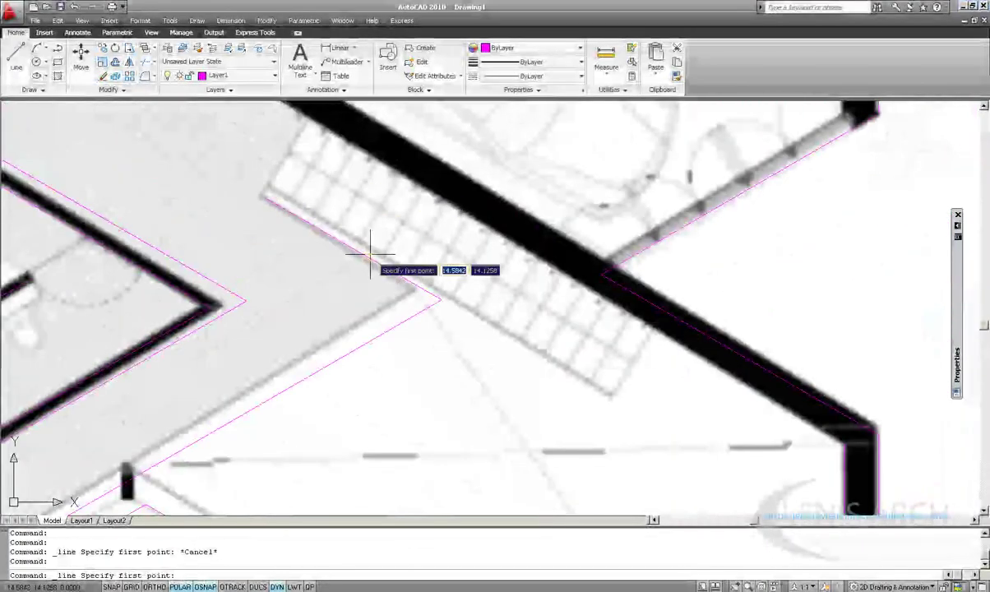
{"action": "scroll", "coordinate": [436, 288], "scroll_direction": "down", "scroll_amount": 1}
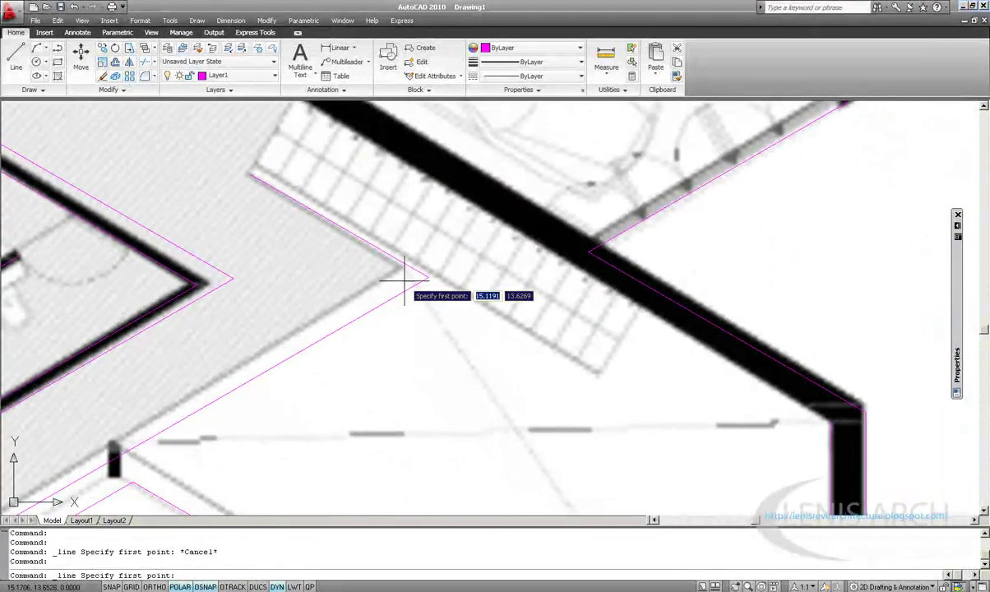
{"action": "scroll", "coordinate": [419, 283], "scroll_direction": "down", "scroll_amount": 1}
{"action": "key", "text": "Escape"}
Step: Check the magenta stair line, pan across both plans, and clear the reference-image selection
{"action": "scroll", "coordinate": [437, 269], "scroll_direction": "down", "scroll_amount": 4}
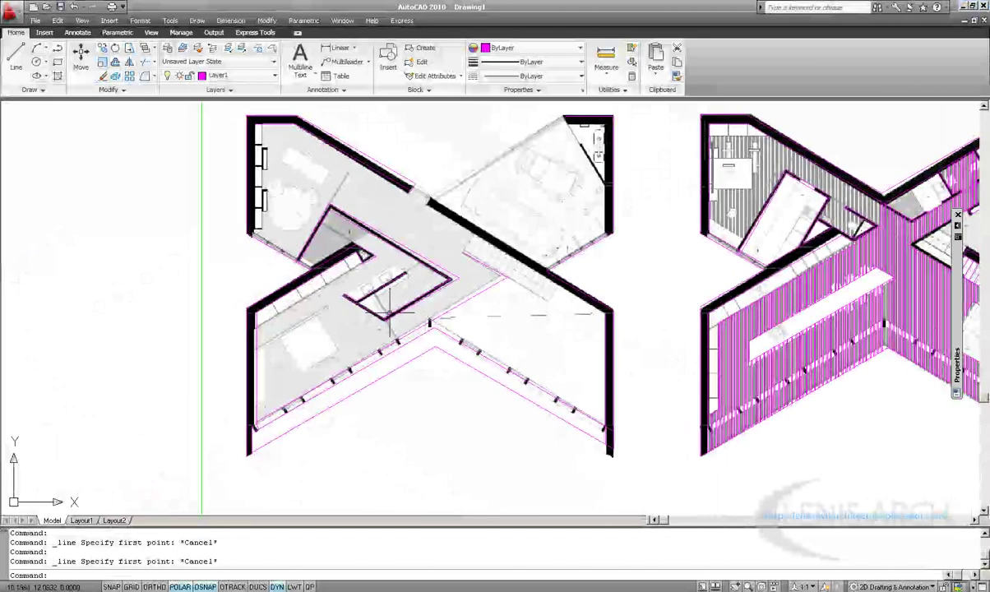
{"action": "scroll", "coordinate": [423, 286], "scroll_direction": "up", "scroll_amount": 5}
{"action": "left_click", "coordinate": [388, 251]}
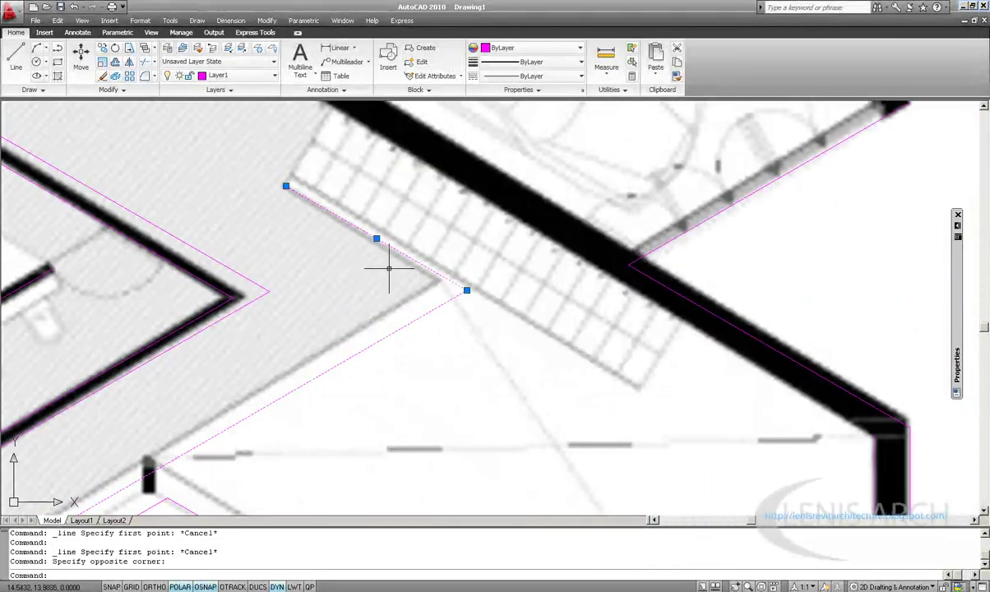
{"action": "key", "text": "Escape"}
{"action": "key", "text": "Escape"}
{"action": "mouse_move", "coordinate": [362, 291]}
{"action": "middle_mouse_down"}
{"action": "mouse_move", "coordinate": [504, 221]}
{"action": "mouse_move", "coordinate": [536, 275]}
{"action": "middle_mouse_up"}
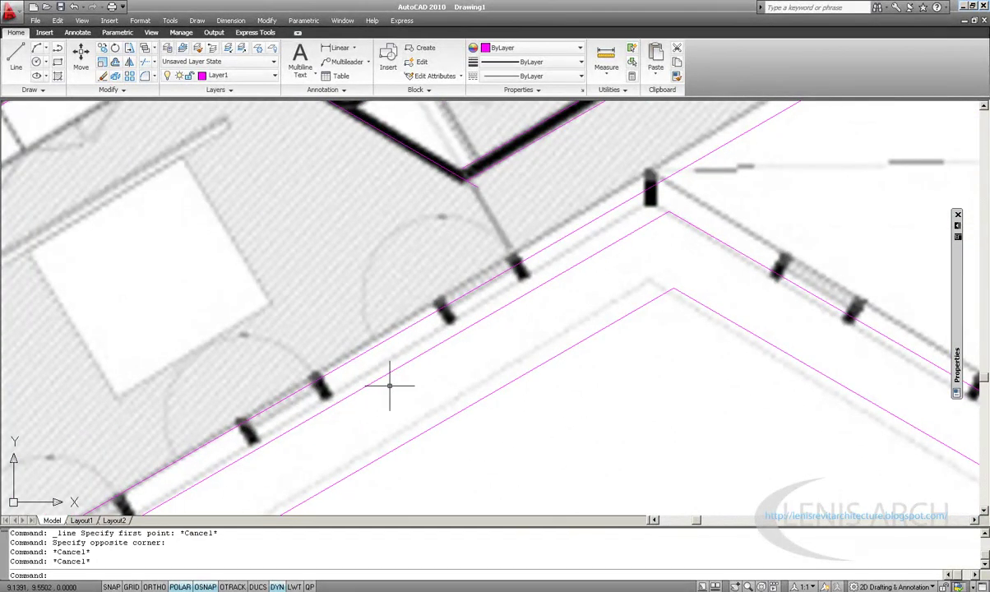
{"action": "scroll", "coordinate": [389, 384], "scroll_direction": "down", "scroll_amount": 4}
{"action": "scroll", "coordinate": [855, 219], "scroll_direction": "up", "scroll_amount": 2}
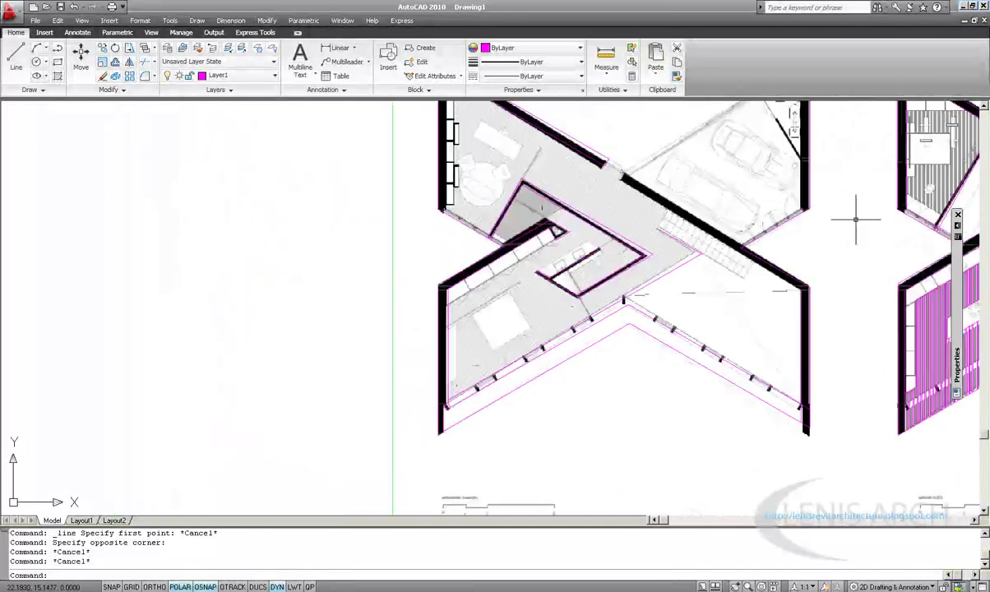
{"action": "middle_click_drag", "start_coordinate": [855, 219], "coordinate": [505, 228]}
{"action": "scroll", "coordinate": [442, 344], "scroll_direction": "down", "scroll_amount": 3}
{"action": "scroll", "coordinate": [674, 223], "scroll_direction": "down", "scroll_amount": 1}
{"action": "left_click_drag", "start_coordinate": [738, 219], "coordinate": [573, 182]}
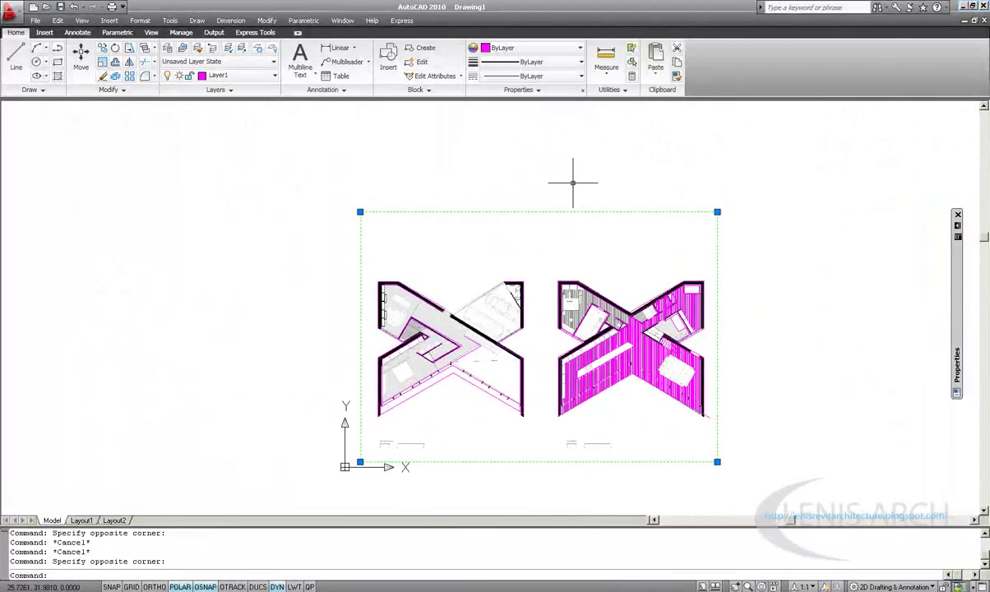
{"action": "left_click", "coordinate": [572, 182]}
{"action": "middle_click_drag", "start_coordinate": [506, 278], "coordinate": [488, 283]}
{"action": "key", "text": "Escape"}
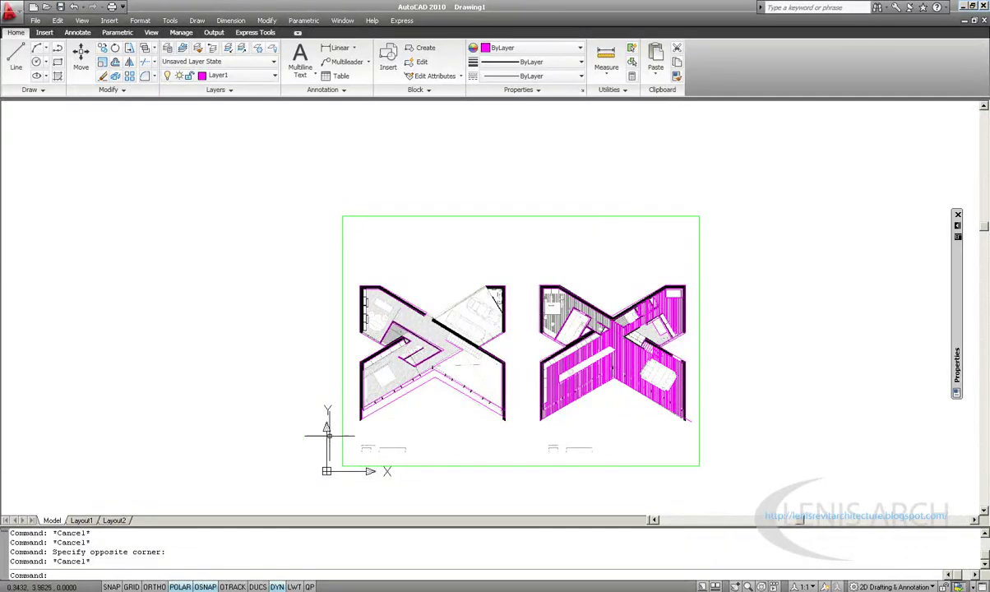
Step: Zoom in on the garage area of the left floor plan
{"action": "scroll", "coordinate": [481, 327], "scroll_direction": "up", "scroll_amount": 1}
{"action": "scroll", "coordinate": [472, 244], "scroll_direction": "up", "scroll_amount": 2}
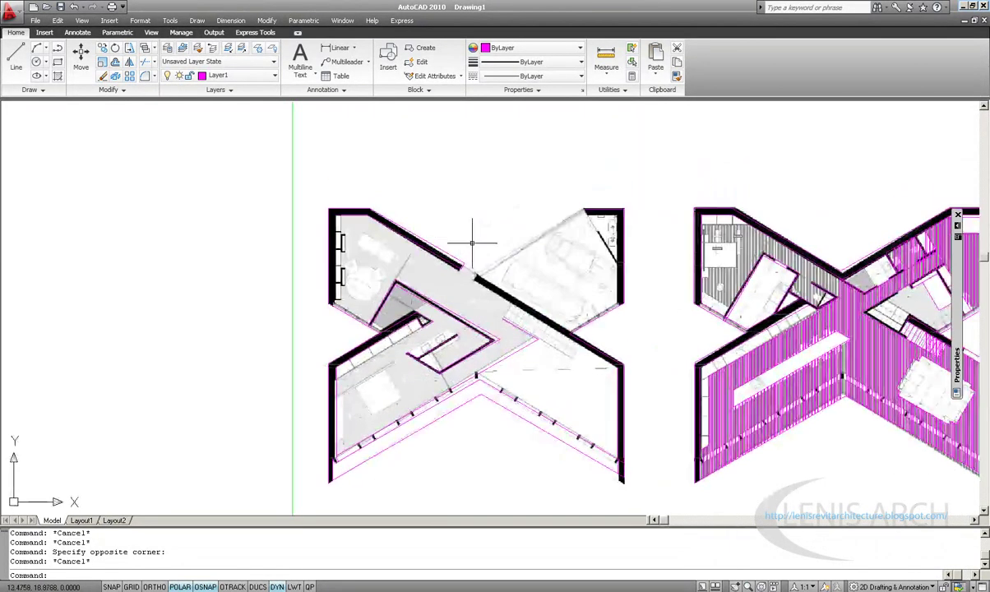
{"action": "scroll", "coordinate": [674, 221], "scroll_direction": "up", "scroll_amount": 2}
{"action": "scroll", "coordinate": [577, 268], "scroll_direction": "up", "scroll_amount": 3}
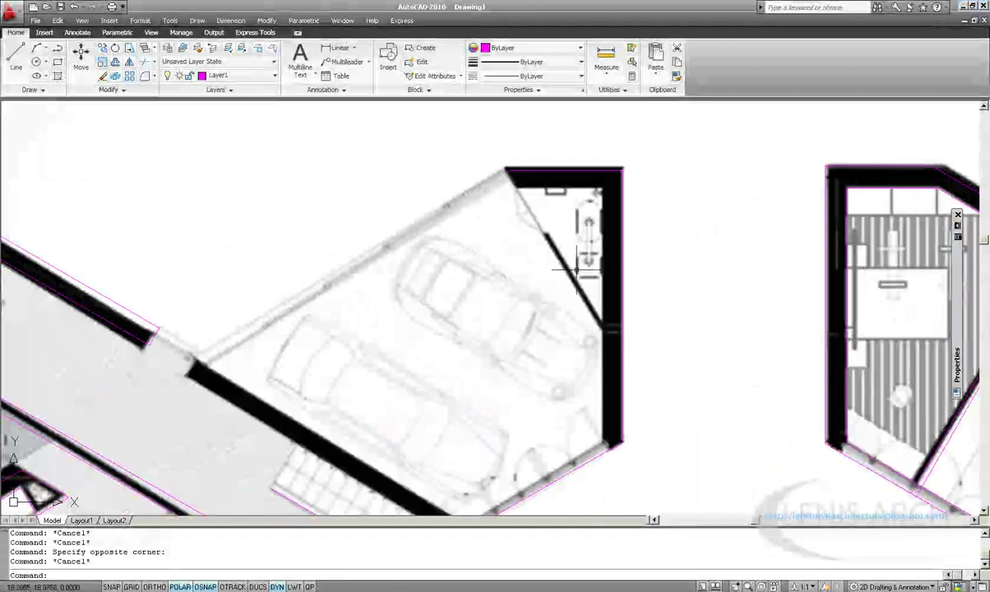
Step: Trace the angled wall line at the garage's top corner in magenta
{"action": "left_click", "coordinate": [15, 58]}
{"action": "scroll", "coordinate": [567, 131], "scroll_direction": "up", "scroll_amount": 2}
{"action": "scroll", "coordinate": [477, 217], "scroll_direction": "up", "scroll_amount": 1}
{"action": "left_click", "coordinate": [466, 216]}
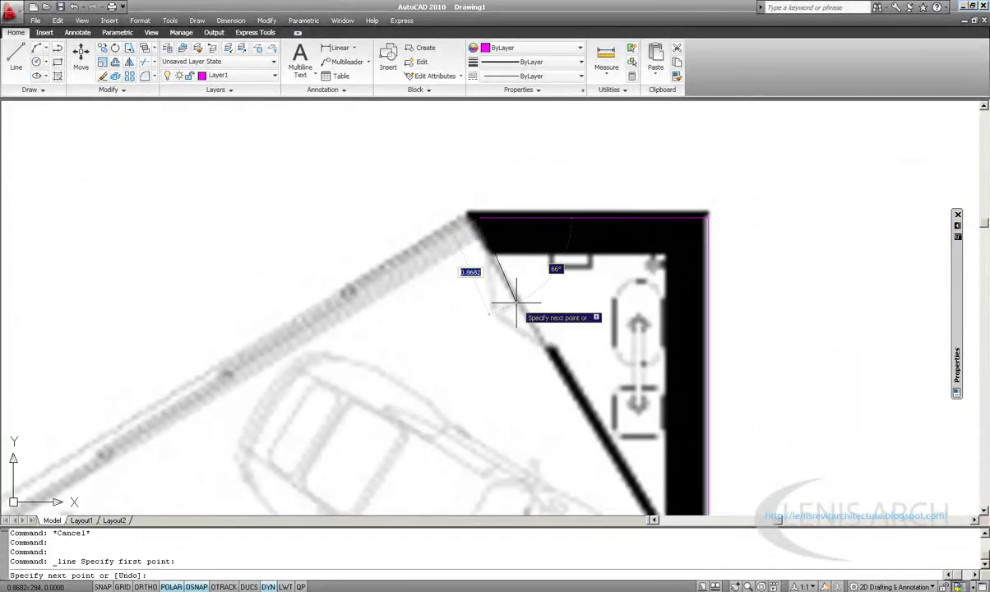
{"action": "left_click", "coordinate": [530, 308]}
{"action": "scroll", "coordinate": [459, 222], "scroll_direction": "down", "scroll_amount": 2}
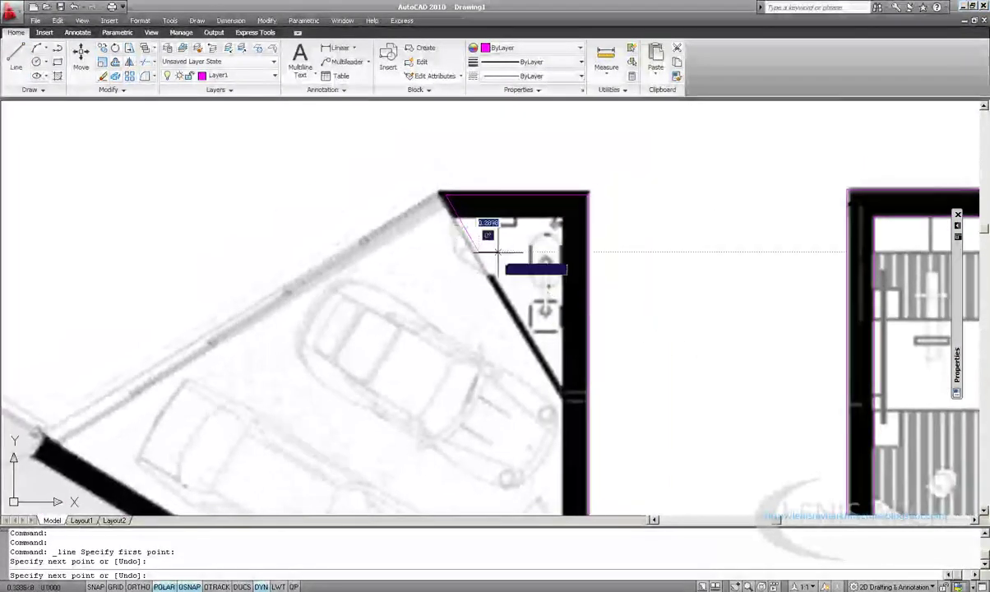
{"action": "key", "text": "Return"}
Step: Trace two more magenta lines along the garage corner walls
{"action": "key", "text": "Escape"}
{"action": "key", "text": "Return"}
{"action": "left_click", "coordinate": [462, 221]}
{"action": "scroll", "coordinate": [561, 220], "scroll_direction": "down", "scroll_amount": 3}
{"action": "left_click", "coordinate": [564, 205]}
{"action": "scroll", "coordinate": [561, 374], "scroll_direction": "up", "scroll_amount": 3}
{"action": "left_click", "coordinate": [569, 376]}
{"action": "key", "text": "Escape"}
{"action": "key", "text": "Return"}
{"action": "left_click", "coordinate": [572, 324]}
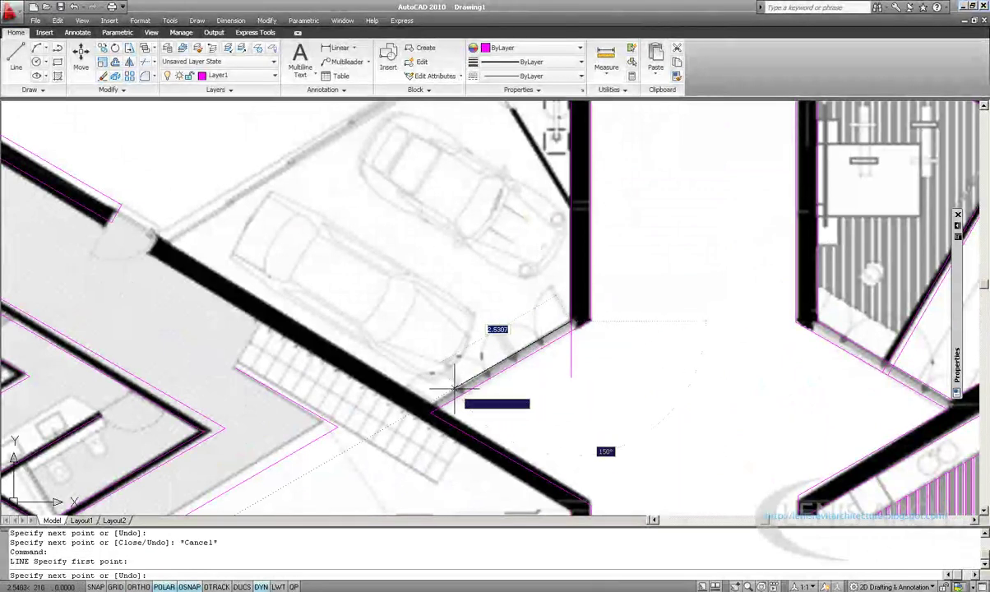
{"action": "left_click", "coordinate": [425, 402]}
{"action": "key", "text": "Escape"}
{"action": "key", "text": "Escape"}
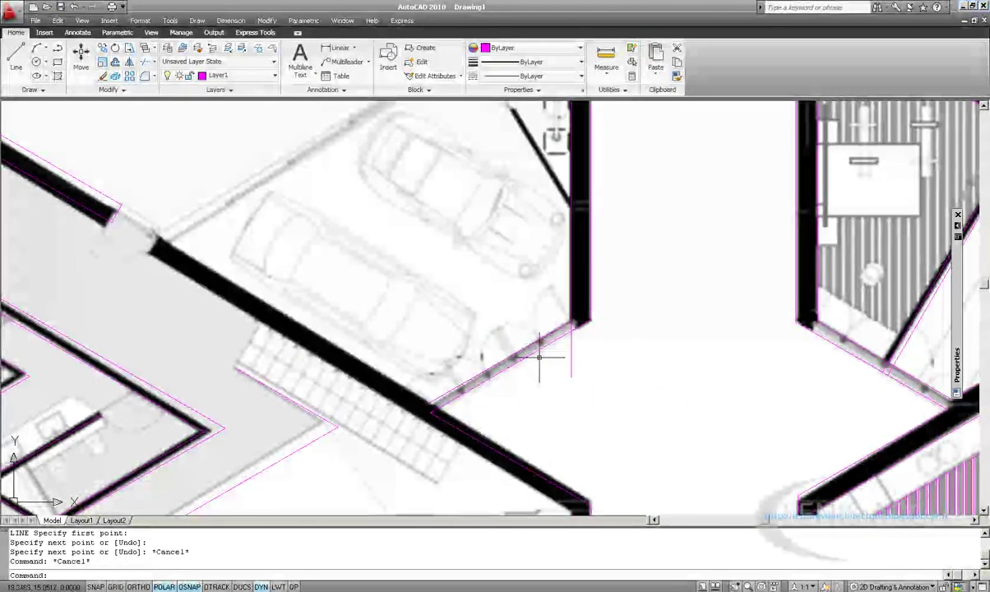
{"action": "type", "text": "TR"}
Step: Trim the overlapping line piece at the garage wall corner
{"action": "key", "text": "Return"}
{"action": "scroll", "coordinate": [535, 337], "scroll_direction": "up", "scroll_amount": 3}
{"action": "left_click", "coordinate": [641, 389]}
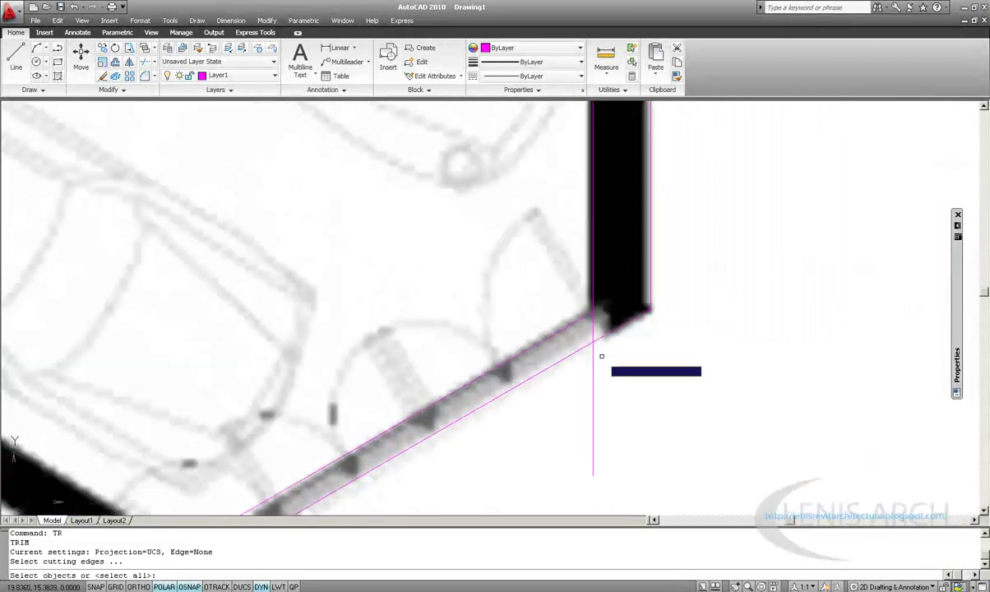
{"action": "left_click", "coordinate": [534, 322]}
{"action": "key", "text": "Return"}
{"action": "left_click", "coordinate": [585, 349]}
{"action": "left_click", "coordinate": [591, 327]}
{"action": "key", "text": "Escape"}
{"action": "key", "text": "Escape"}
Step: Erase the stray vertical magenta line with E
{"action": "type", "text": "E"}
{"action": "key", "text": "Return"}
{"action": "left_click_drag", "start_coordinate": [625, 419], "coordinate": [577, 457]}
{"action": "key", "text": "Return"}
{"action": "scroll", "coordinate": [577, 457], "scroll_direction": "down", "scroll_amount": 2}
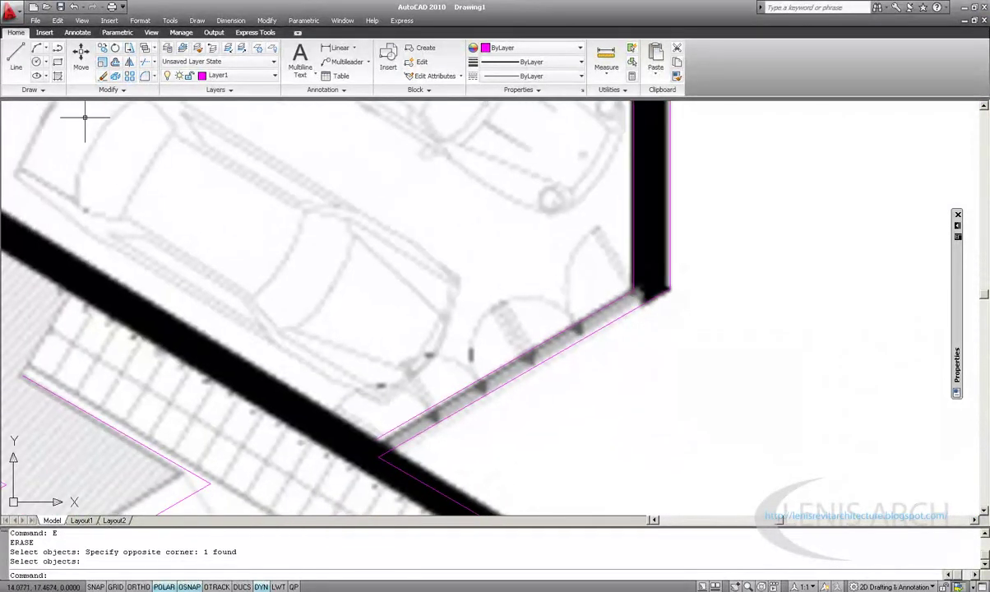
Step: Draw a trial line along the lower garage wall
{"action": "left_click", "coordinate": [15, 57]}
{"action": "scroll", "coordinate": [445, 423], "scroll_direction": "up", "scroll_amount": 2}
{"action": "left_click", "coordinate": [466, 449]}
{"action": "scroll", "coordinate": [411, 411], "scroll_direction": "down", "scroll_amount": 2}
{"action": "scroll", "coordinate": [364, 376], "scroll_direction": "down", "scroll_amount": 3}
{"action": "key", "text": "Escape"}
{"action": "key", "text": "Return"}
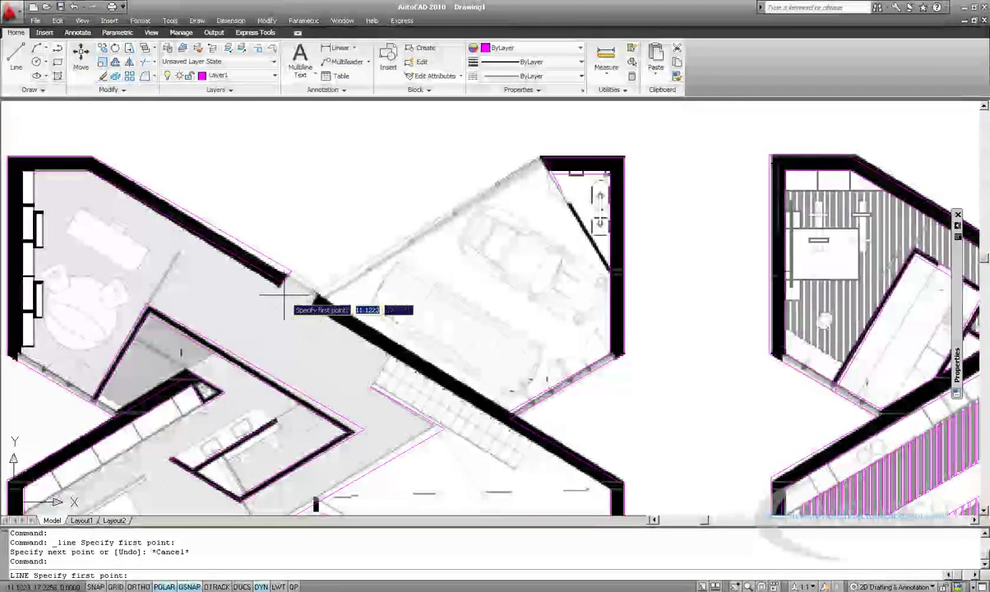
{"action": "left_click", "coordinate": [310, 303]}
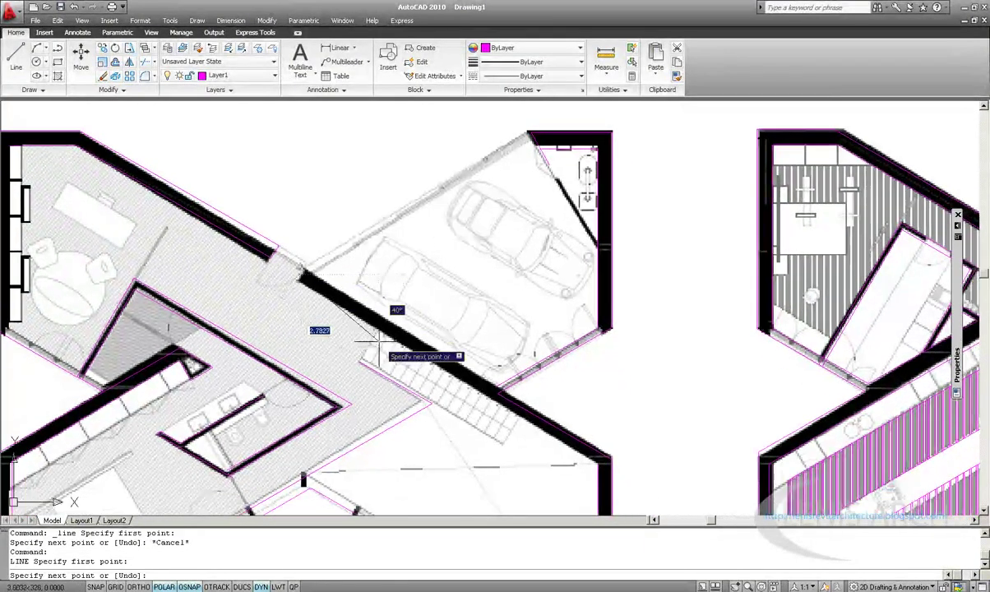
{"action": "scroll", "coordinate": [442, 358], "scroll_direction": "down", "scroll_amount": 2}
{"action": "scroll", "coordinate": [442, 365], "scroll_direction": "up", "scroll_amount": 3}
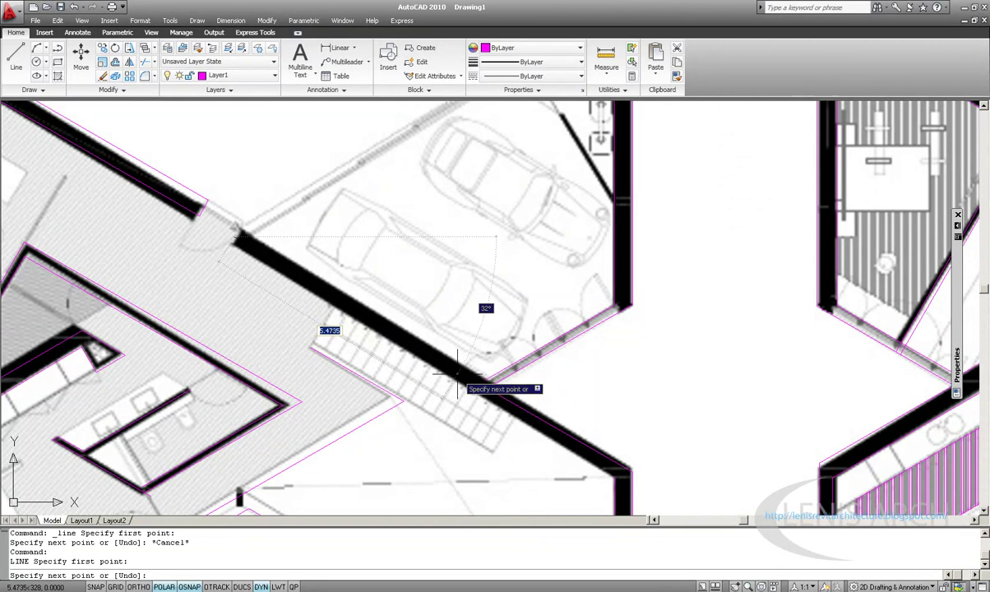
{"action": "left_click", "coordinate": [457, 370]}
{"action": "key", "text": "Escape"}
Step: Erase the stray line near the garage stairs
{"action": "middle_click_drag", "start_coordinate": [336, 297], "coordinate": [380, 314]}
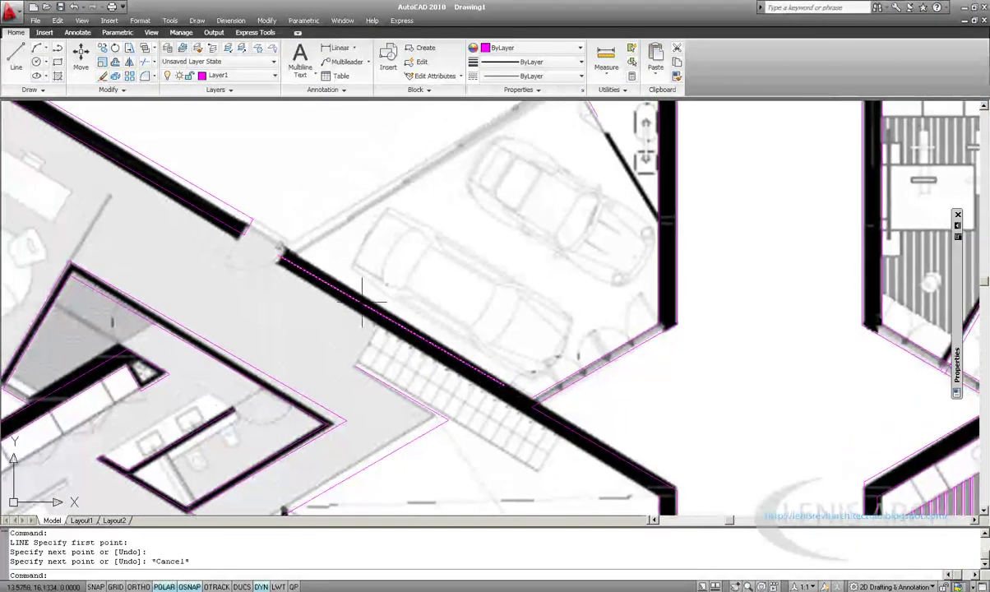
{"action": "left_click", "coordinate": [335, 282]}
{"action": "middle_click_drag", "start_coordinate": [335, 282], "coordinate": [353, 304]}
{"action": "type", "text": "e"}
{"action": "key", "text": "Return"}
{"action": "scroll", "coordinate": [353, 304], "scroll_direction": "up", "scroll_amount": 1}
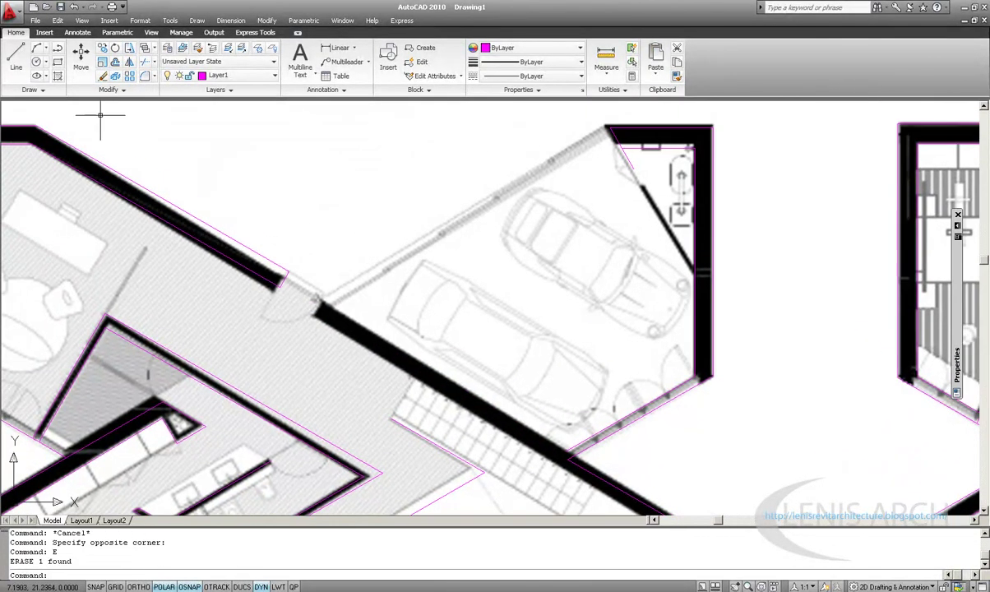
Step: Zoom in on the garage's top corner
{"action": "left_click", "coordinate": [23, 64]}
{"action": "scroll", "coordinate": [321, 283], "scroll_direction": "up", "scroll_amount": 3}
{"action": "scroll", "coordinate": [309, 265], "scroll_direction": "down", "scroll_amount": 2}
{"action": "scroll", "coordinate": [402, 270], "scroll_direction": "down", "scroll_amount": 4}
{"action": "key", "text": "Escape"}
{"action": "scroll", "coordinate": [398, 227], "scroll_direction": "up", "scroll_amount": 2}
{"action": "scroll", "coordinate": [403, 243], "scroll_direction": "up", "scroll_amount": 2}
{"action": "scroll", "coordinate": [407, 256], "scroll_direction": "up", "scroll_amount": 2}
{"action": "key", "text": "Escape"}
{"action": "key", "text": "Escape"}
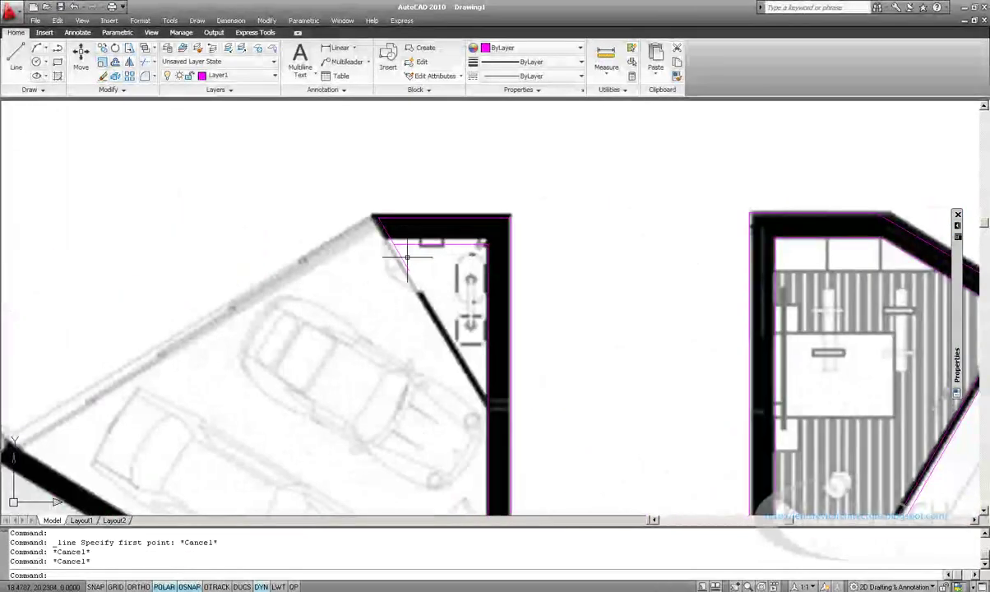
{"action": "scroll", "coordinate": [377, 237], "scroll_direction": "up", "scroll_amount": 1}
{"action": "scroll", "coordinate": [417, 277], "scroll_direction": "up", "scroll_amount": 1}
{"action": "scroll", "coordinate": [427, 288], "scroll_direction": "up", "scroll_amount": 1}
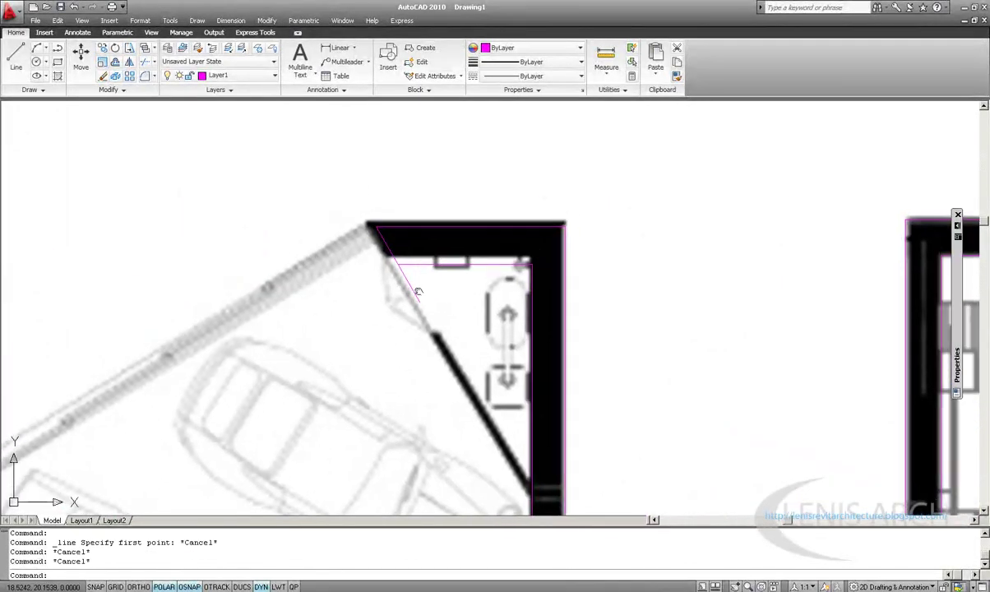
{"action": "scroll", "coordinate": [403, 271], "scroll_direction": "up", "scroll_amount": 2}
Step: Extend the inner horizontal line to the angled wall with EX
{"action": "type", "text": "ex"}
{"action": "key", "text": "Return"}
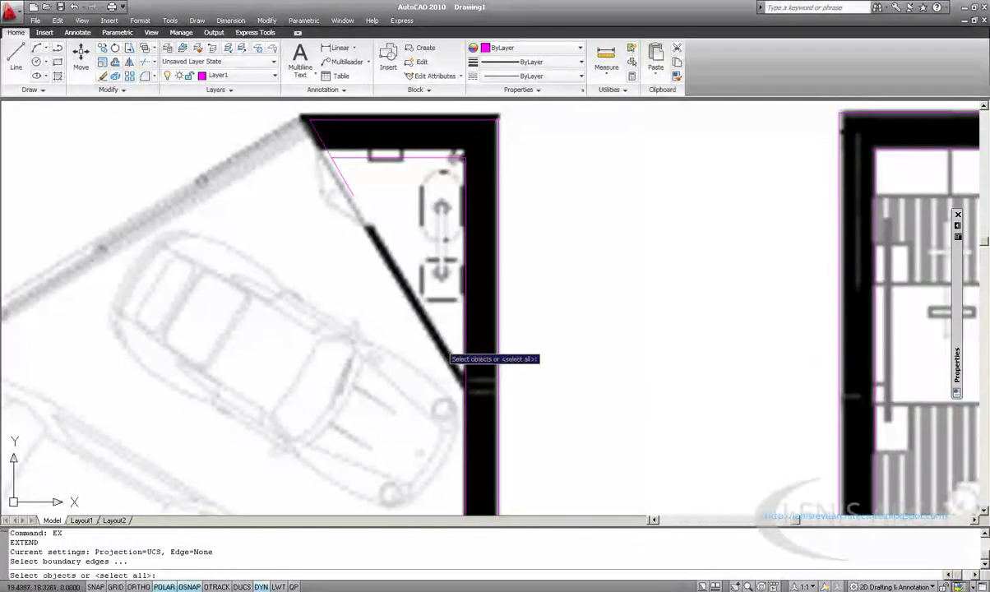
{"action": "left_click", "coordinate": [465, 333]}
{"action": "key", "text": "Return"}
{"action": "left_click", "coordinate": [382, 226]}
{"action": "left_click", "coordinate": [296, 180]}
{"action": "key", "text": "Escape"}
{"action": "scroll", "coordinate": [467, 267], "scroll_direction": "down", "scroll_amount": 2}
Step: Try moving the inner horizontal line with ortho on, then cancel
{"action": "left_click", "coordinate": [15, 61]}
{"action": "scroll", "coordinate": [436, 247], "scroll_direction": "up", "scroll_amount": 1}
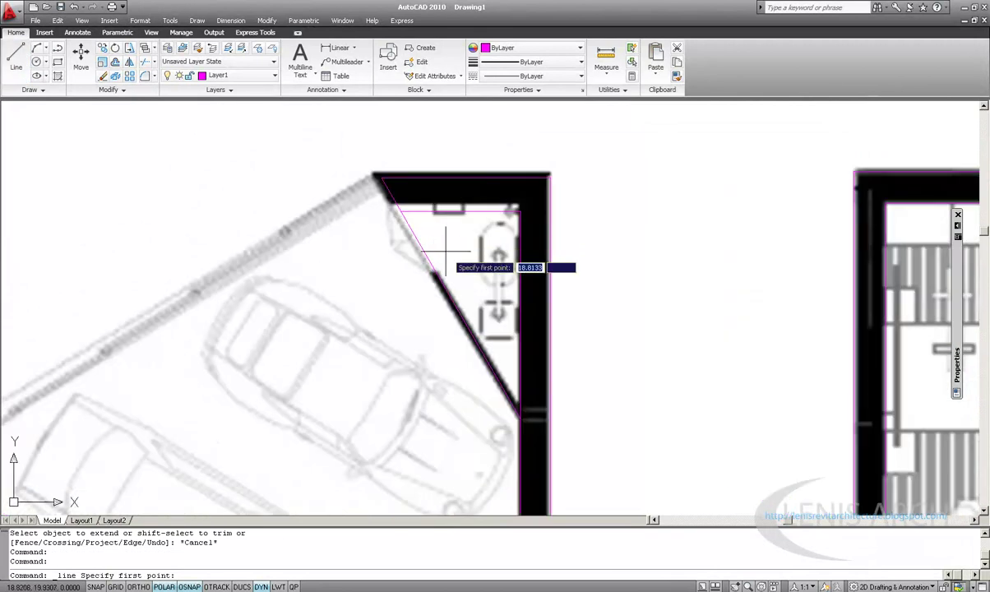
{"action": "scroll", "coordinate": [442, 222], "scroll_direction": "down", "scroll_amount": 1}
{"action": "scroll", "coordinate": [559, 379], "scroll_direction": "up", "scroll_amount": 2}
{"action": "scroll", "coordinate": [551, 374], "scroll_direction": "up", "scroll_amount": 1}
{"action": "key", "text": "Escape"}
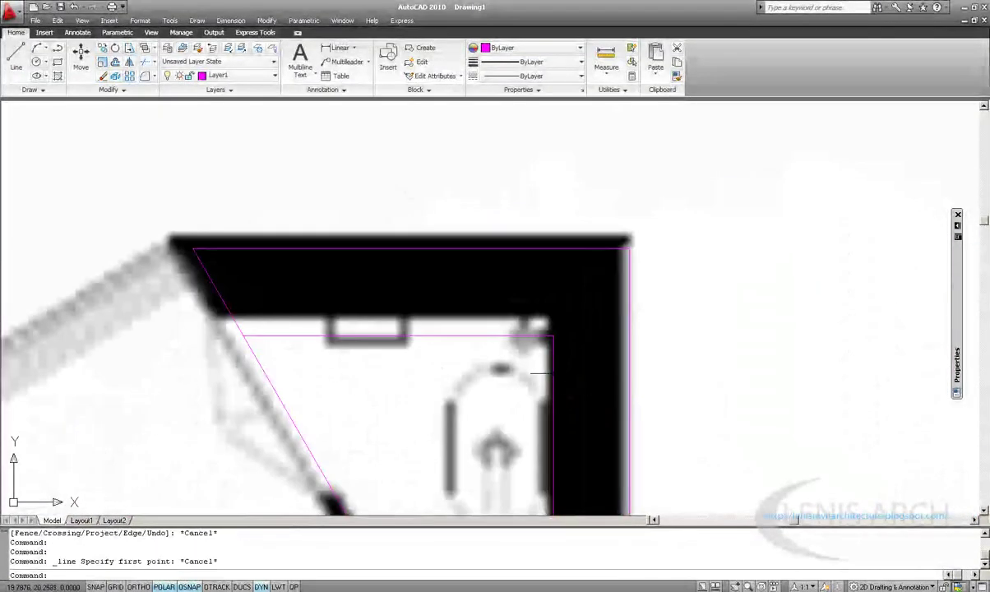
{"action": "type", "text": "M"}
{"action": "key", "text": "Return"}
{"action": "left_click", "coordinate": [532, 350]}
{"action": "left_click", "coordinate": [491, 314]}
{"action": "key", "text": "Return"}
{"action": "left_click", "coordinate": [464, 380]}
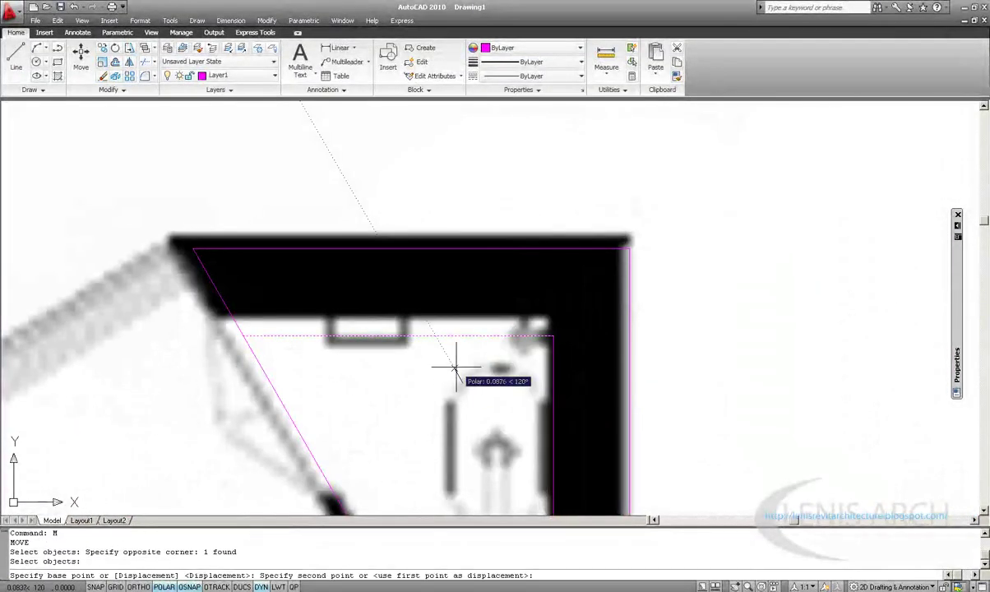
{"action": "key", "text": "F8"}
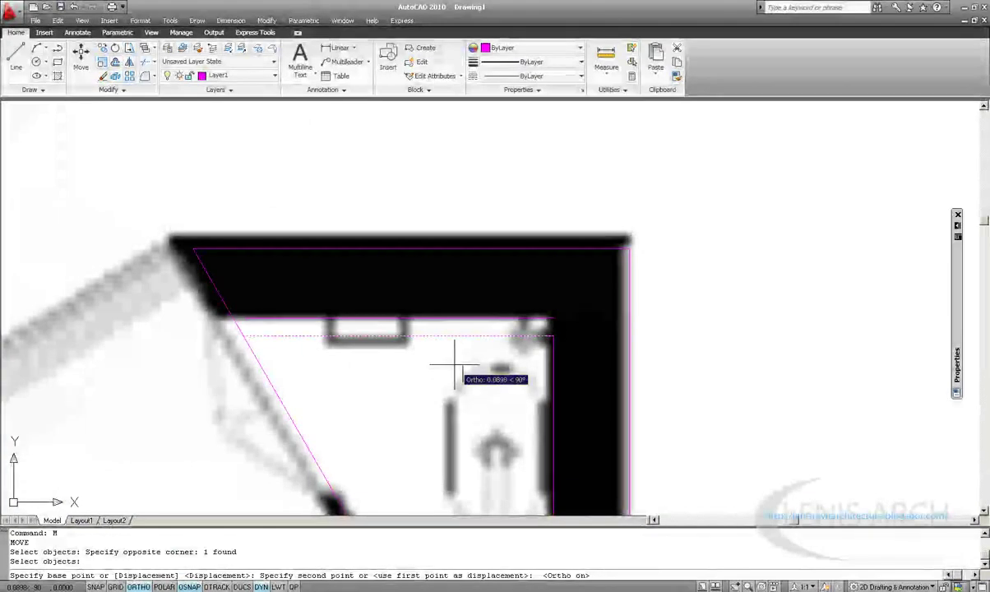
{"action": "key", "text": "Escape"}
{"action": "middle_click_drag", "start_coordinate": [463, 376], "coordinate": [472, 367]}
Step: Try chamfering the inner horizontal and vertical lines into a corner, then cancel
{"action": "key", "text": "Return"}
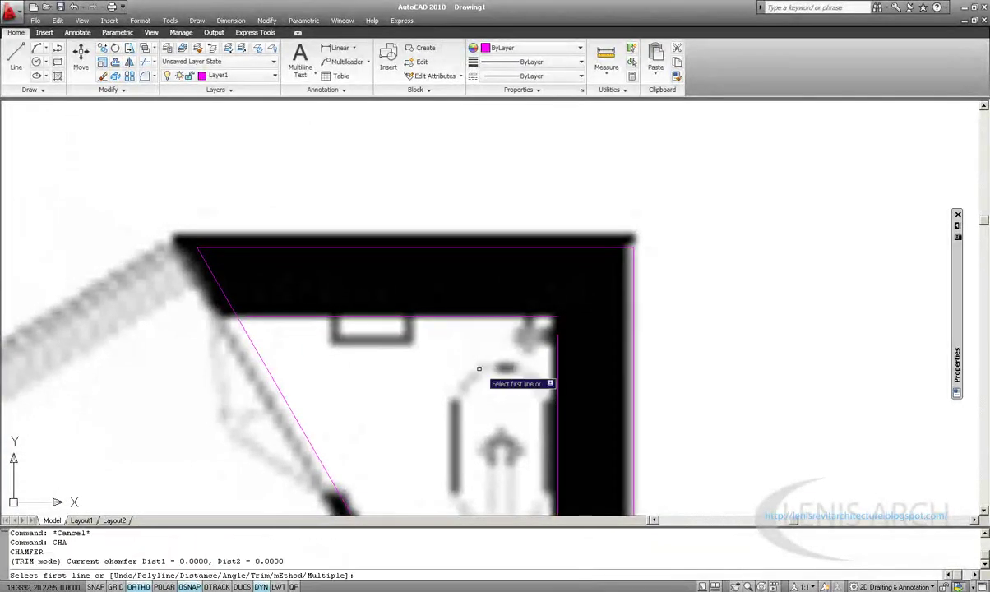
{"action": "left_click", "coordinate": [531, 317]}
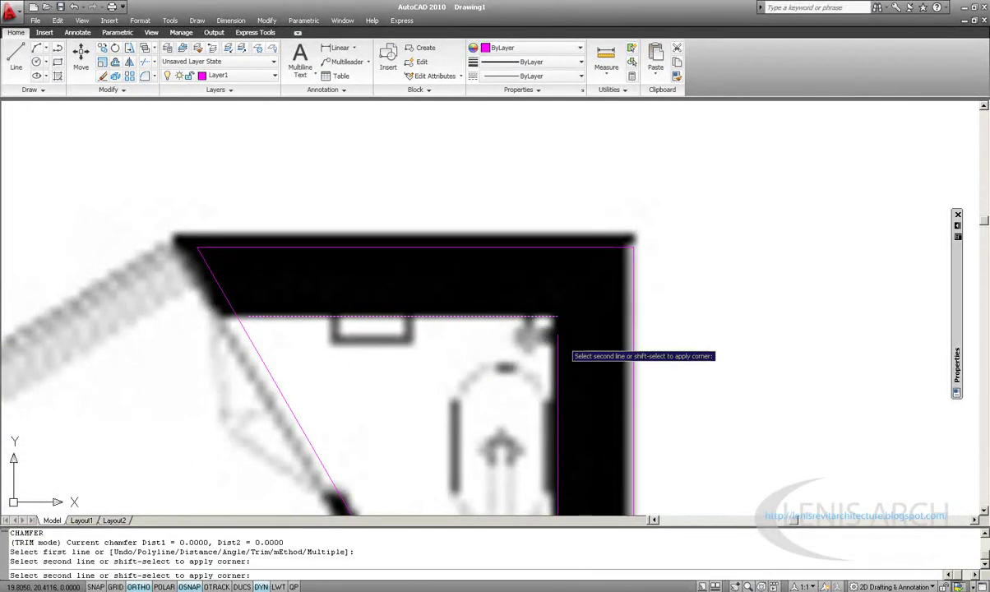
{"action": "left_click", "coordinate": [558, 342]}
{"action": "left_click", "coordinate": [569, 344]}
{"action": "left_click", "coordinate": [571, 344]}
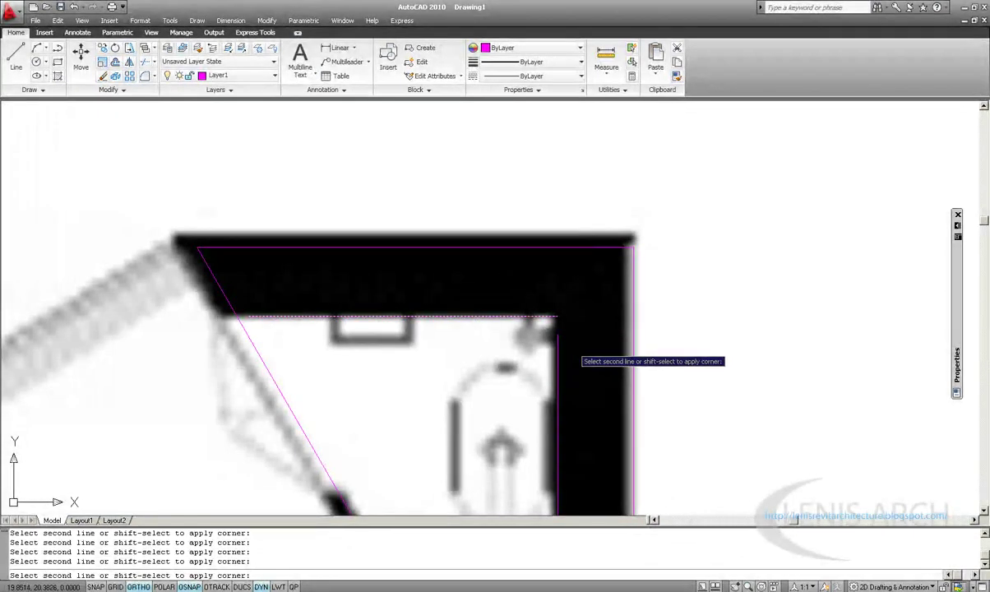
{"action": "scroll", "coordinate": [567, 346], "scroll_direction": "down", "scroll_amount": 2}
{"action": "scroll", "coordinate": [543, 339], "scroll_direction": "up", "scroll_amount": 3}
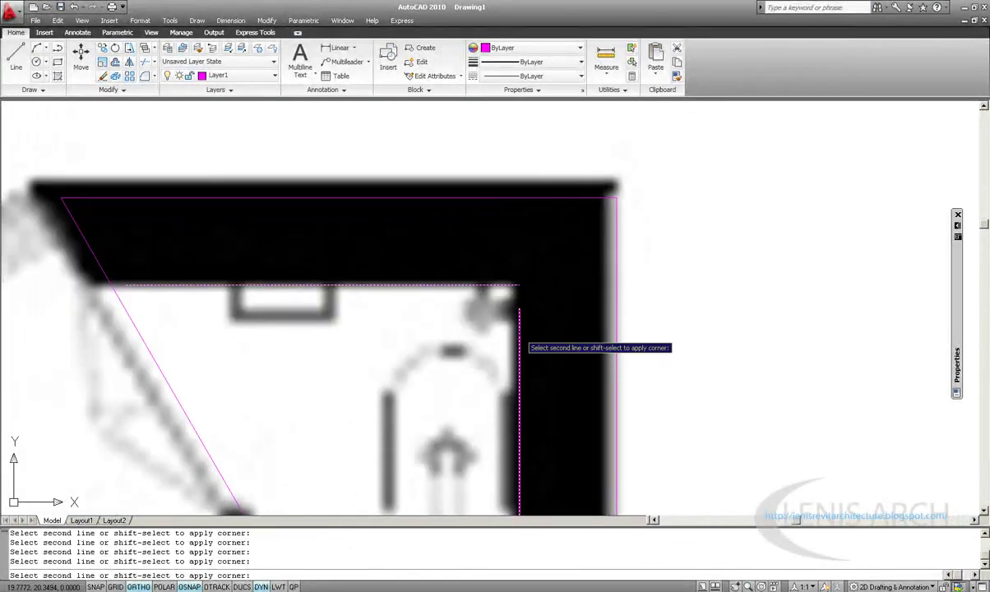
{"action": "key", "text": "Escape"}
{"action": "scroll", "coordinate": [411, 246], "scroll_direction": "down", "scroll_amount": 3}
{"action": "scroll", "coordinate": [275, 164], "scroll_direction": "up", "scroll_amount": 1}
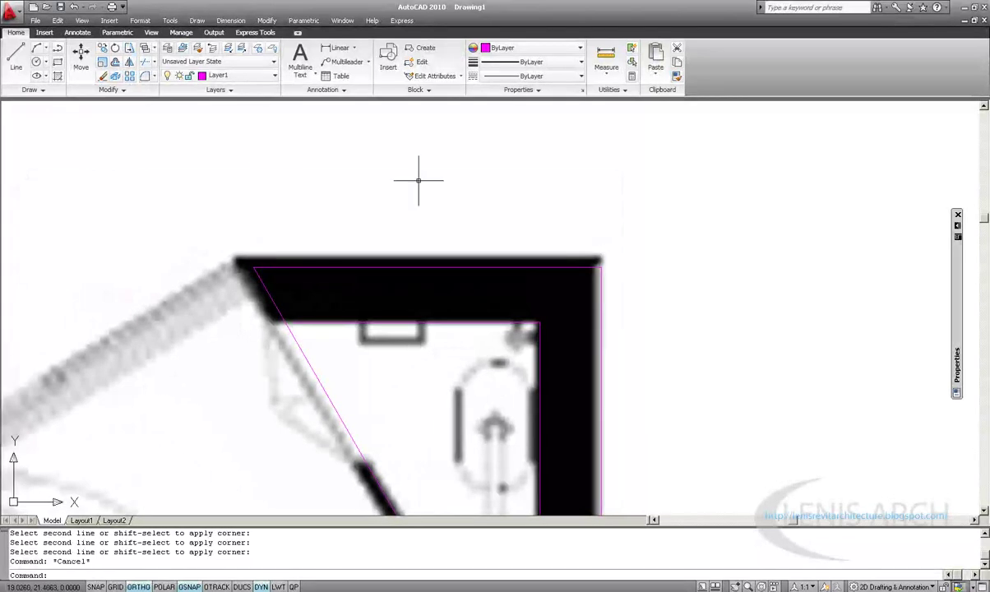
Step: Measure the top wall's thickness with DI, reading 0.4142
{"action": "type", "text": "di"}
{"action": "key", "text": "Return"}
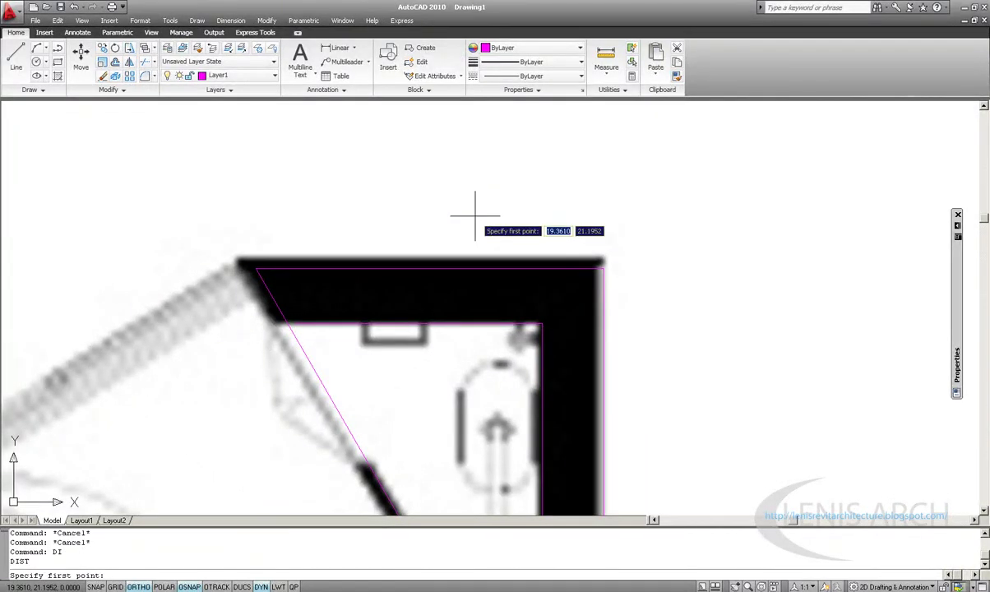
{"action": "left_click", "coordinate": [442, 313]}
{"action": "key", "text": "Escape"}
{"action": "key", "text": "Return"}
{"action": "left_click", "coordinate": [541, 323]}
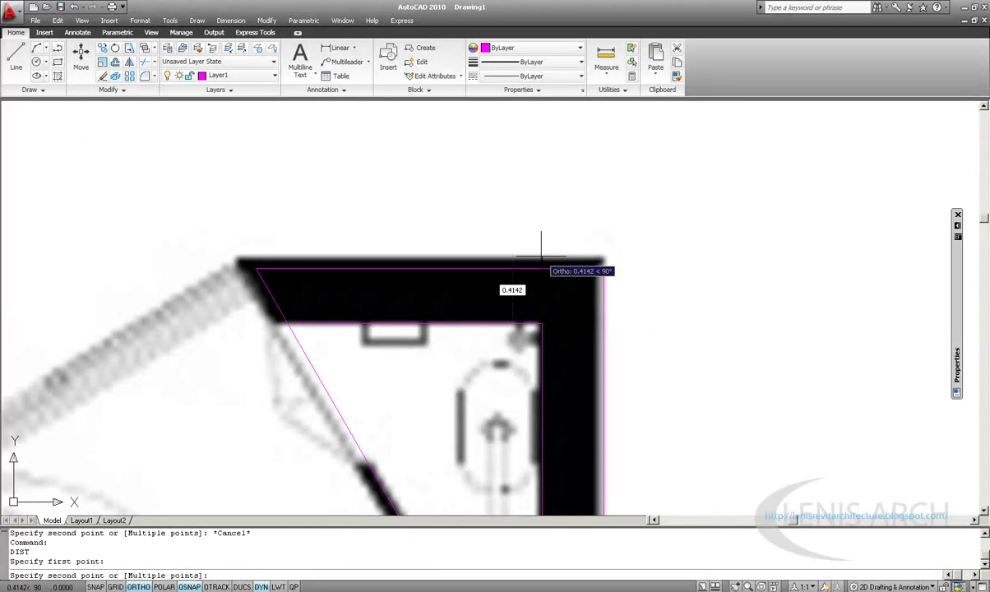
{"action": "left_click", "coordinate": [534, 268]}
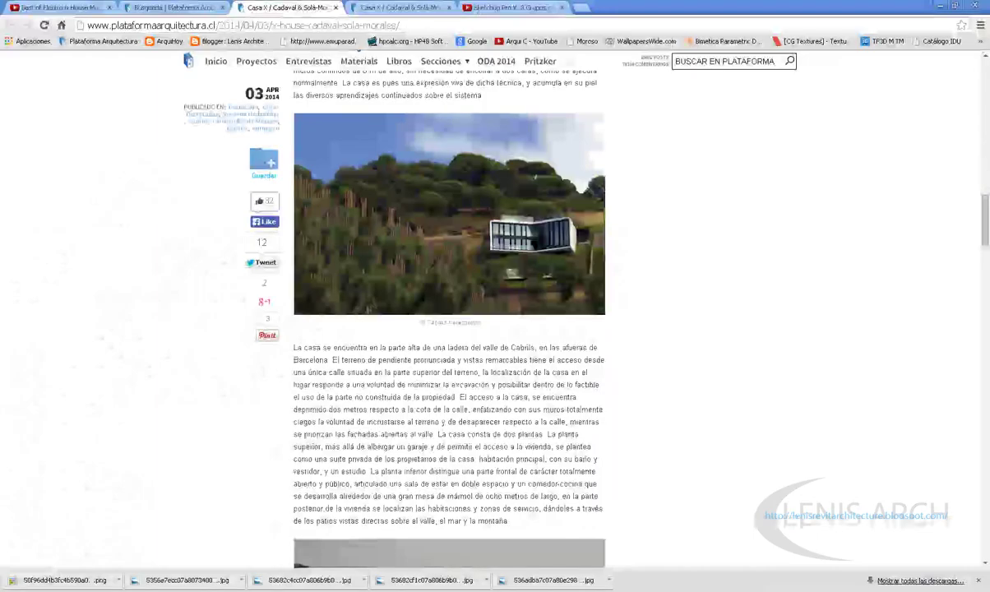
Step: View an article photo at larger size, then go back to the Casa X article
{"action": "scroll", "coordinate": [371, 260], "scroll_direction": "up", "scroll_amount": 3}
{"action": "scroll", "coordinate": [505, 307], "scroll_direction": "up", "scroll_amount": 2}
{"action": "left_click", "coordinate": [505, 308]}
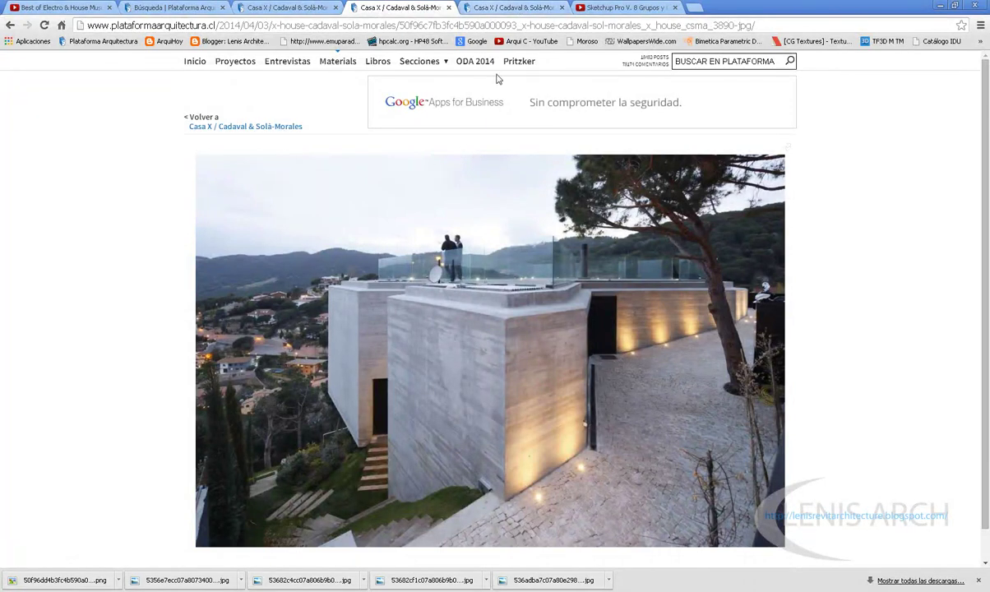
{"action": "scroll", "coordinate": [709, 288], "scroll_direction": "down", "scroll_amount": 1}
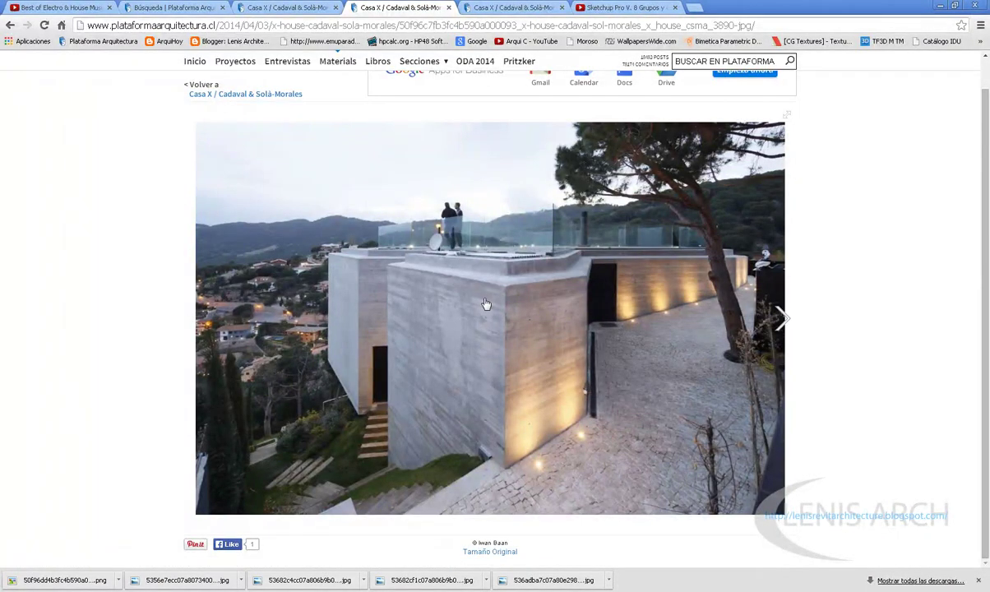
{"action": "left_click", "coordinate": [293, 7]}
Step: Scroll through the Casa X article's photo gallery
{"action": "scroll", "coordinate": [485, 356], "scroll_direction": "down", "scroll_amount": 3}
{"action": "scroll", "coordinate": [485, 355], "scroll_direction": "down", "scroll_amount": 3}
{"action": "scroll", "coordinate": [485, 355], "scroll_direction": "down", "scroll_amount": 3}
{"action": "scroll", "coordinate": [485, 356], "scroll_direction": "down", "scroll_amount": 3}
{"action": "scroll", "coordinate": [485, 355], "scroll_direction": "down", "scroll_amount": 3}
{"action": "scroll", "coordinate": [485, 355], "scroll_direction": "down", "scroll_amount": 3}
{"action": "scroll", "coordinate": [483, 355], "scroll_direction": "down", "scroll_amount": 3}
{"action": "scroll", "coordinate": [484, 354], "scroll_direction": "down", "scroll_amount": 1}
{"action": "scroll", "coordinate": [483, 354], "scroll_direction": "down", "scroll_amount": 4}
{"action": "scroll", "coordinate": [483, 352], "scroll_direction": "down", "scroll_amount": 4}
{"action": "scroll", "coordinate": [460, 338], "scroll_direction": "up", "scroll_amount": 2}
{"action": "scroll", "coordinate": [457, 335], "scroll_direction": "up", "scroll_amount": 1}
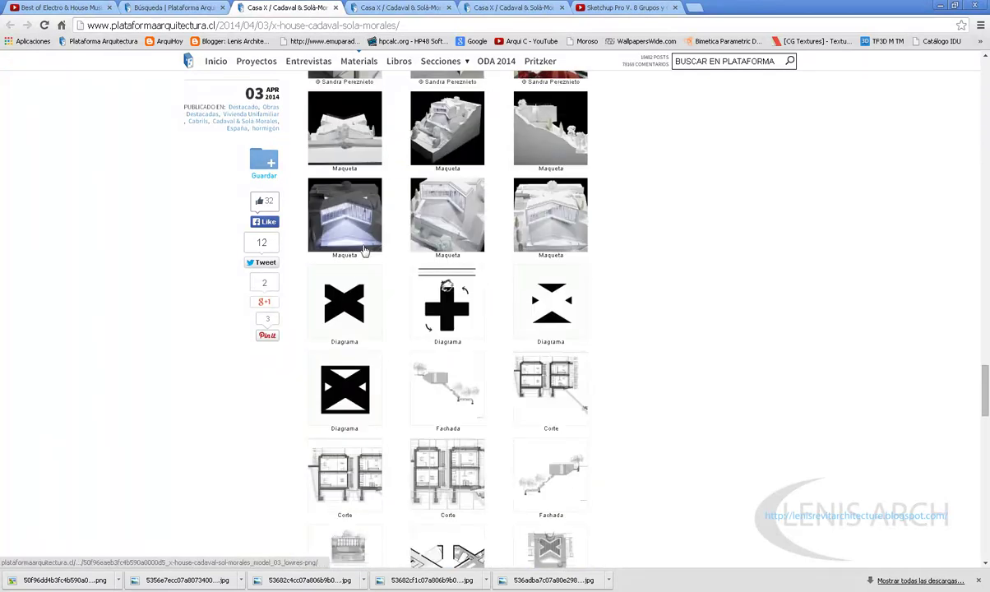
{"action": "scroll", "coordinate": [457, 316], "scroll_direction": "down", "scroll_amount": 4}
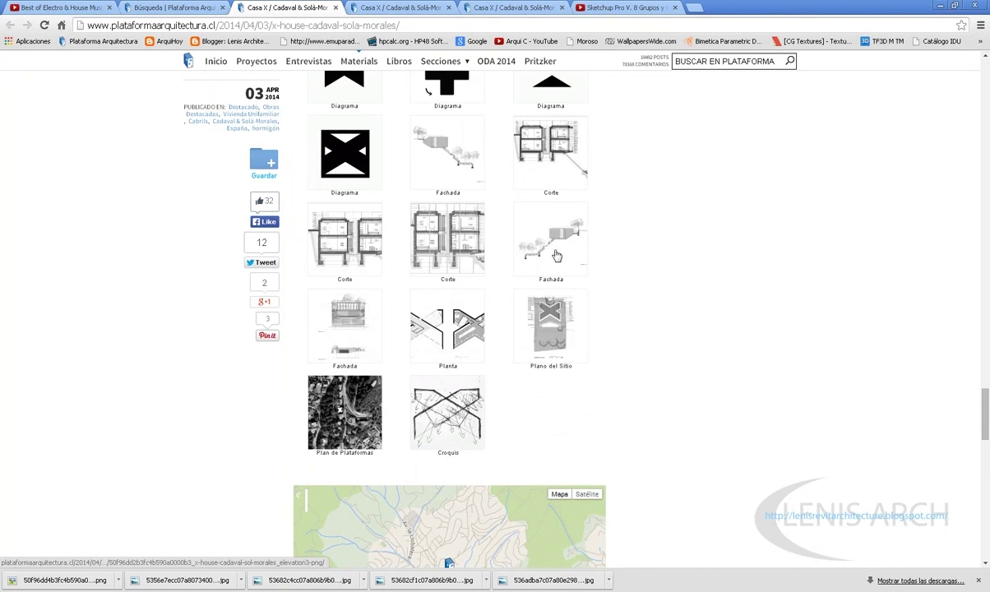
{"action": "scroll", "coordinate": [575, 253], "scroll_direction": "up", "scroll_amount": 7}
{"action": "scroll", "coordinate": [616, 256], "scroll_direction": "up", "scroll_amount": 5}
{"action": "scroll", "coordinate": [641, 259], "scroll_direction": "up", "scroll_amount": 5}
{"action": "scroll", "coordinate": [661, 261], "scroll_direction": "up", "scroll_amount": 2}
{"action": "scroll", "coordinate": [496, 290], "scroll_direction": "up", "scroll_amount": 1}
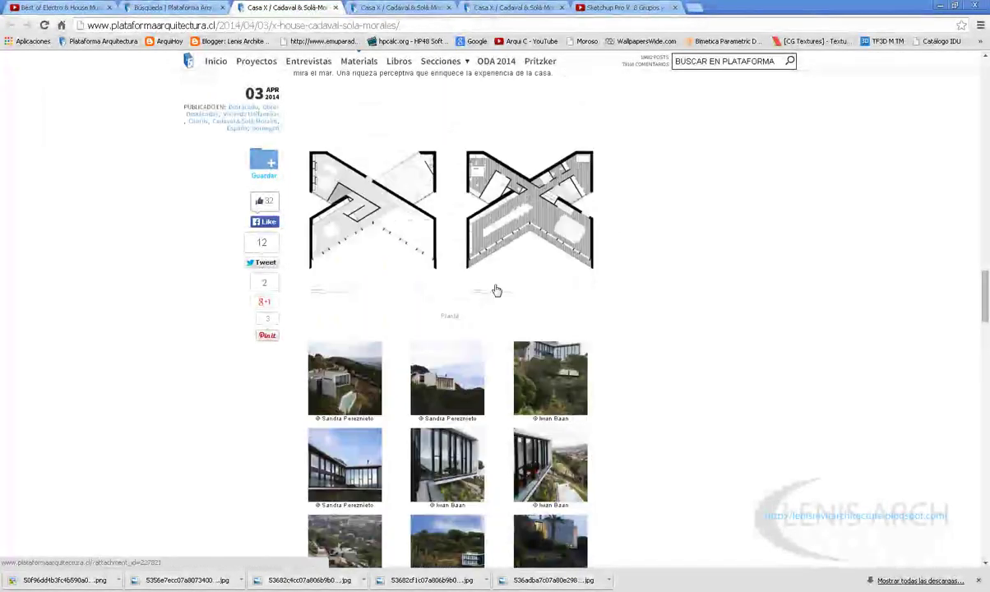
Step: Open the hillside house photo full size, compare Casa X tabs, then return to AutoCAD
{"action": "left_click", "coordinate": [451, 399]}
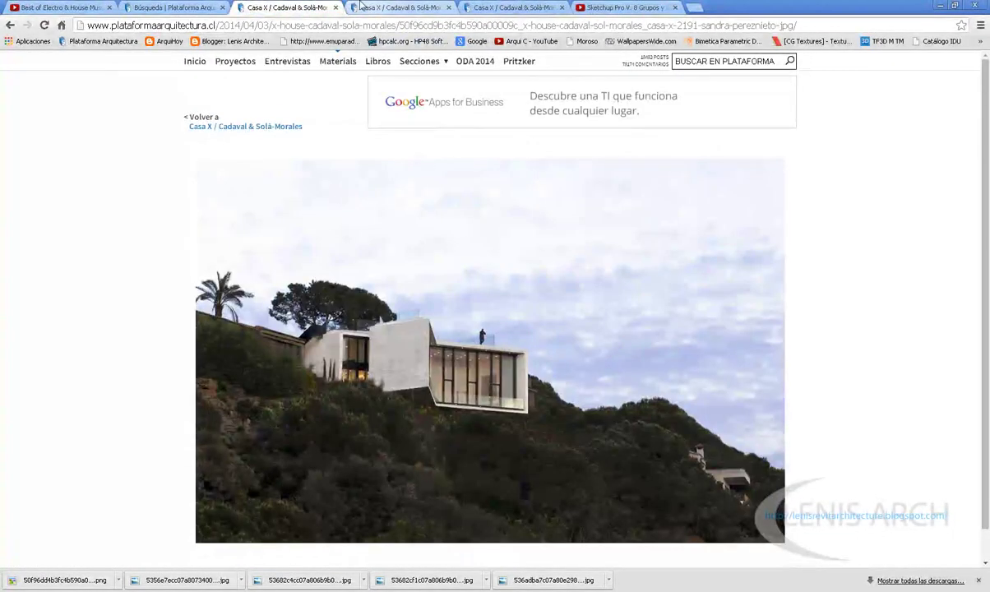
{"action": "left_click", "coordinate": [378, 7]}
{"action": "left_click", "coordinate": [332, 7]}
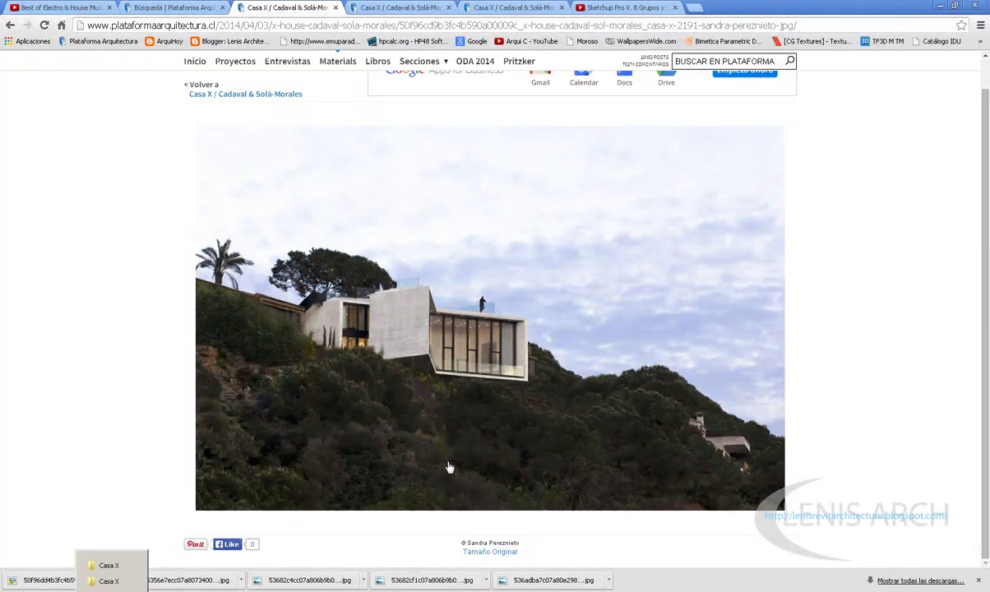
{"action": "left_click", "coordinate": [132, 579]}
Step: With POLAR tracking on, trace the table outline in the left plan's corner room
{"action": "scroll", "coordinate": [99, 229], "scroll_direction": "down", "scroll_amount": 2}
{"action": "scroll", "coordinate": [354, 235], "scroll_direction": "down", "scroll_amount": 3}
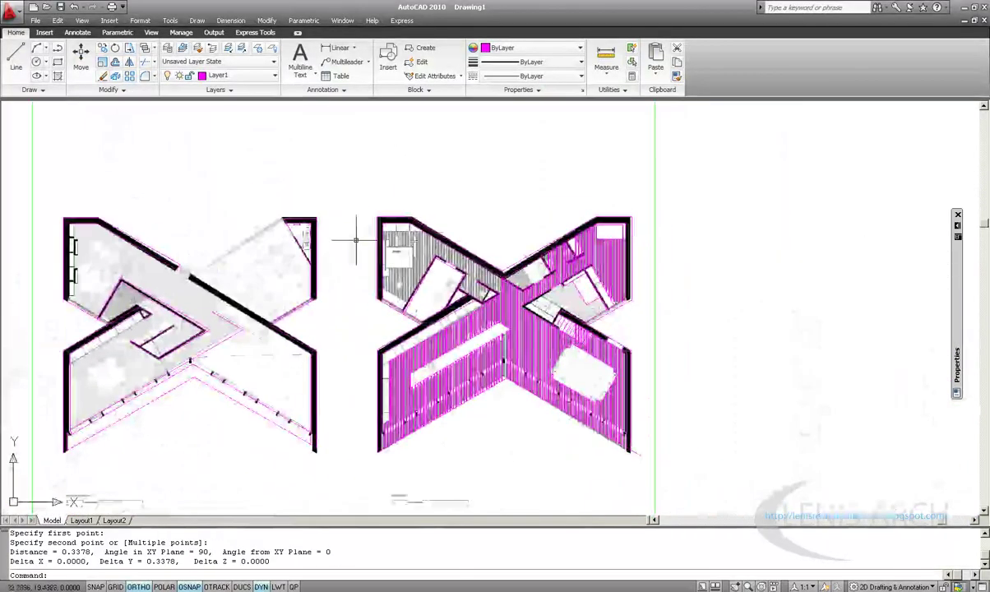
{"action": "scroll", "coordinate": [372, 272], "scroll_direction": "up", "scroll_amount": 3}
{"action": "middle_click_drag", "start_coordinate": [376, 276], "coordinate": [469, 279]}
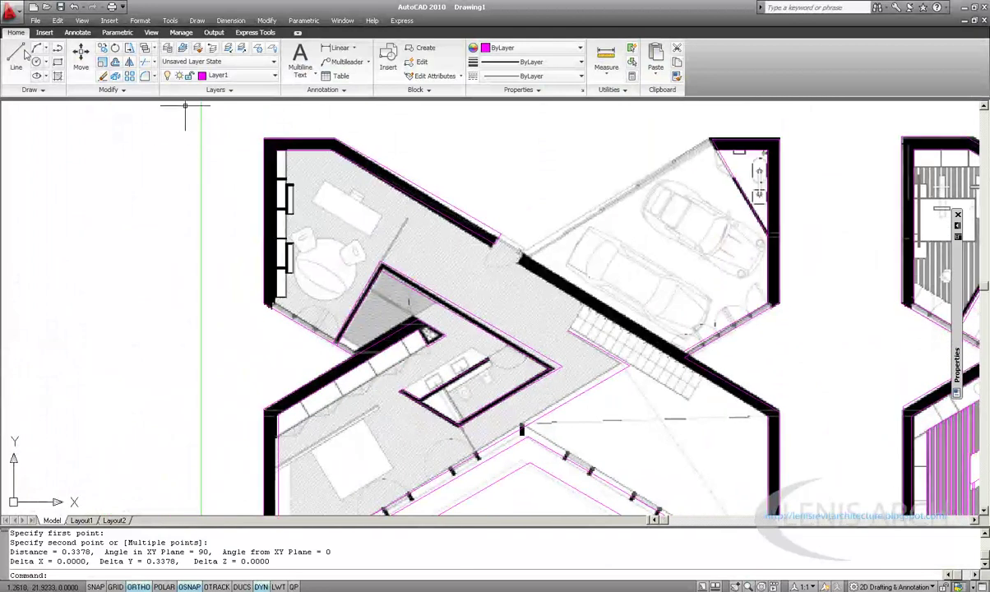
{"action": "left_click", "coordinate": [58, 62]}
{"action": "scroll", "coordinate": [409, 260], "scroll_direction": "up", "scroll_amount": 2}
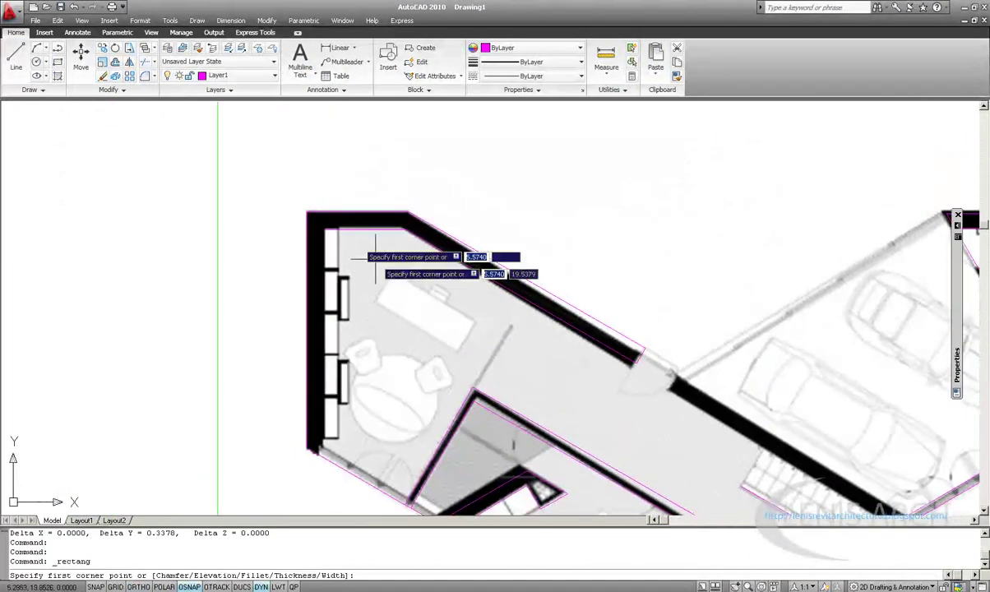
{"action": "left_click", "coordinate": [15, 56]}
{"action": "scroll", "coordinate": [380, 309], "scroll_direction": "up", "scroll_amount": 2}
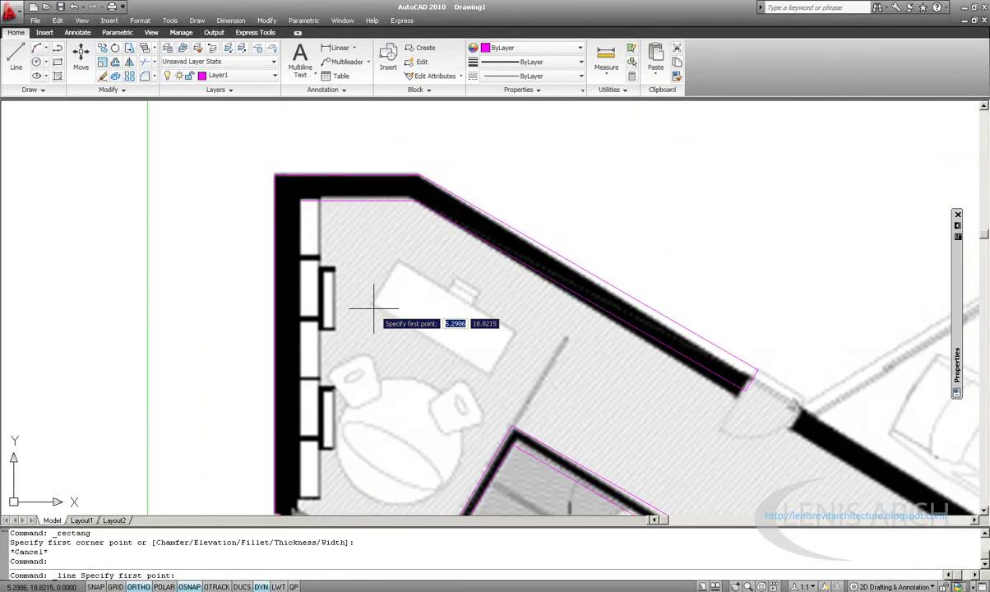
{"action": "left_click", "coordinate": [369, 312]}
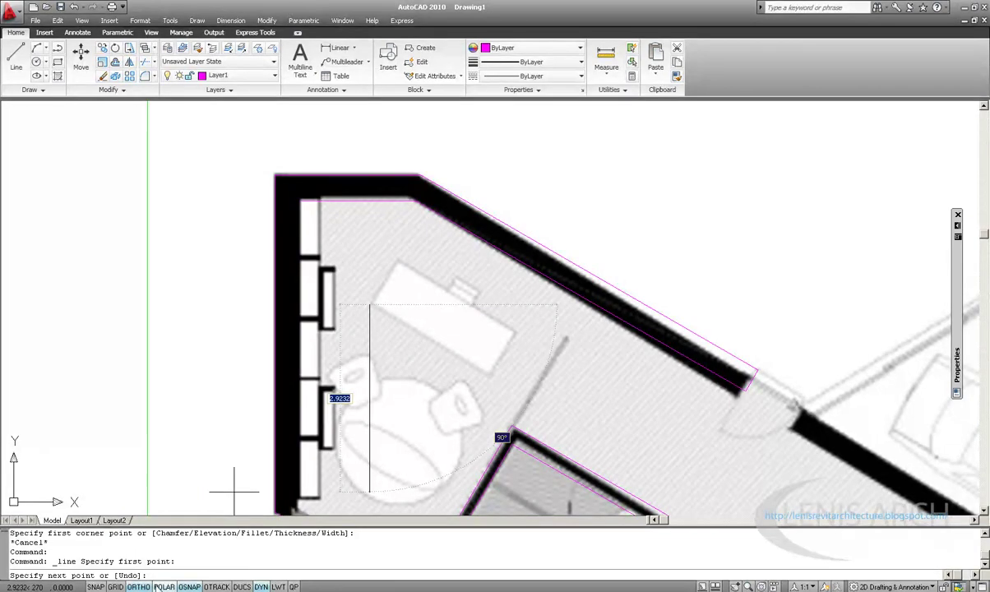
{"action": "key", "text": "F10"}
{"action": "left_click", "coordinate": [396, 260]}
{"action": "left_click", "coordinate": [513, 327]}
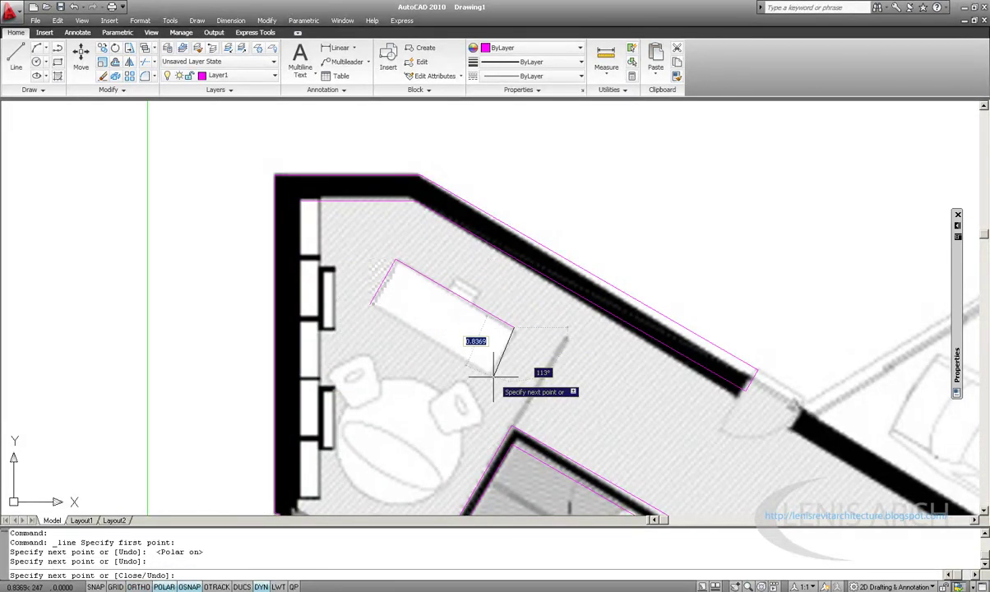
{"action": "left_click", "coordinate": [490, 374]}
{"action": "key", "text": "Return"}
{"action": "key", "text": "Return"}
Step: Try a CHAMFER corner join on a table edge, then cancel it
{"action": "left_click", "coordinate": [430, 339]}
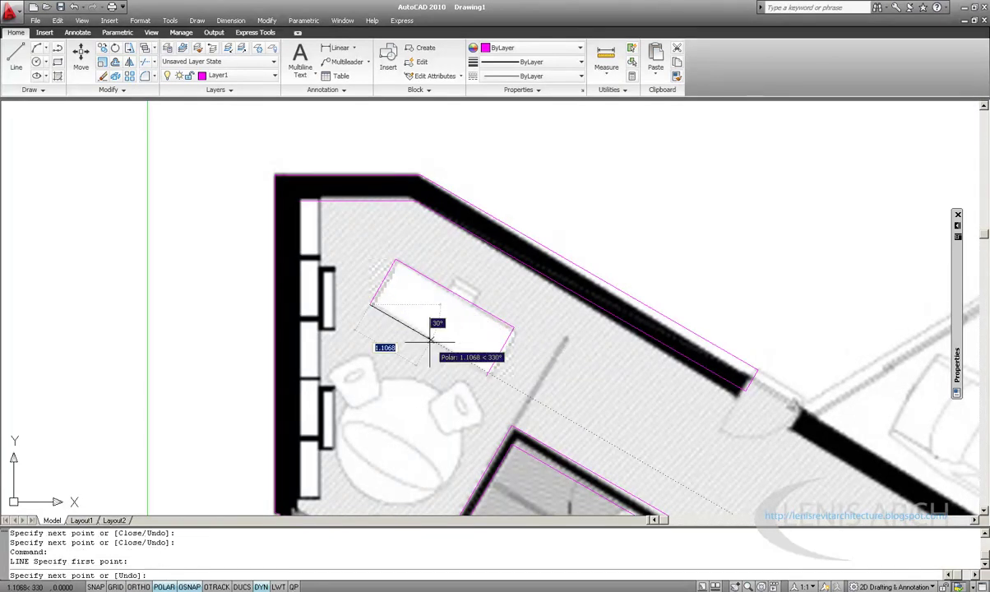
{"action": "key", "text": "Escape"}
{"action": "type", "text": "CHA"}
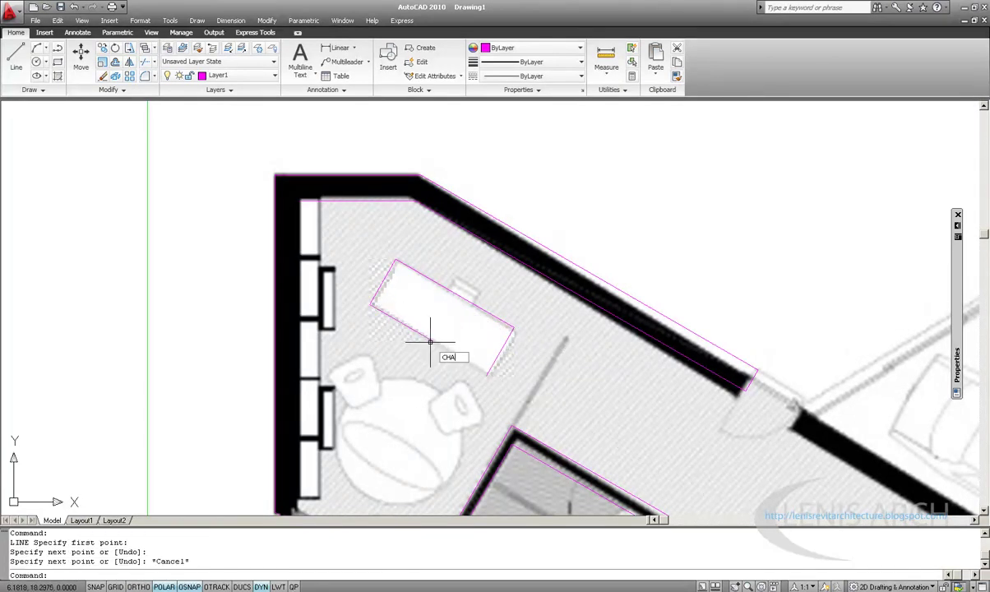
{"action": "key", "text": "Return"}
{"action": "left_click", "coordinate": [424, 337]}
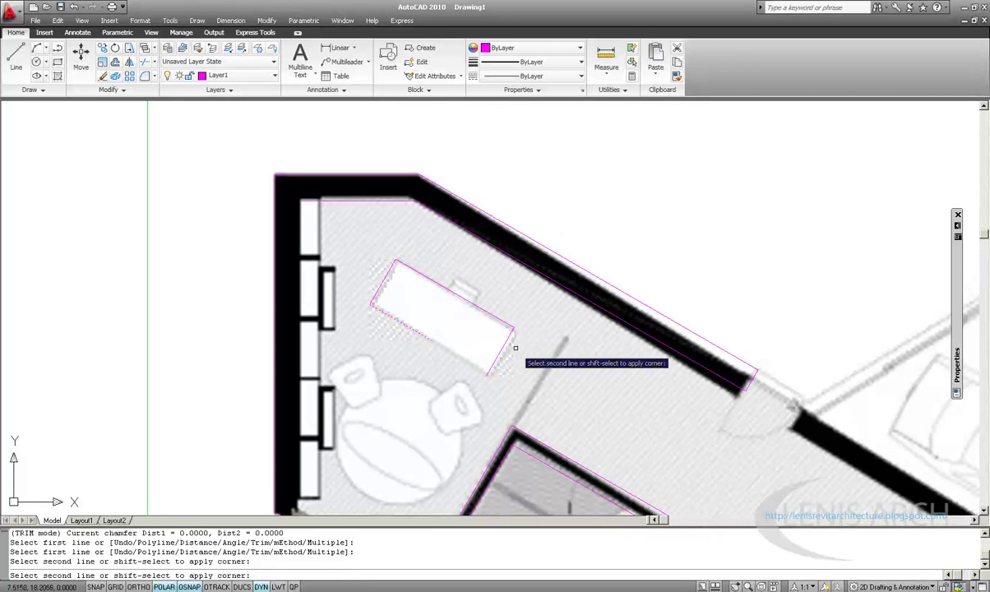
{"action": "middle_click_drag", "start_coordinate": [489, 330], "coordinate": [472, 357]}
{"action": "key", "text": "Escape"}
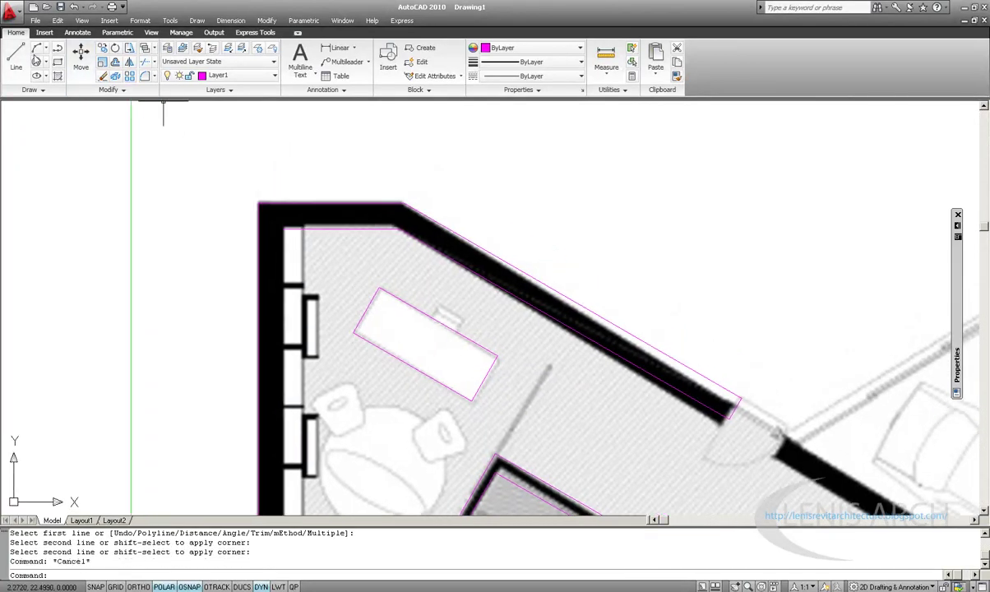
Step: Trace the table's small block, closing it with C, and draw a line across it
{"action": "left_click", "coordinate": [16, 56]}
{"action": "scroll", "coordinate": [313, 286], "scroll_direction": "up", "scroll_amount": 3}
{"action": "left_click", "coordinate": [571, 324]}
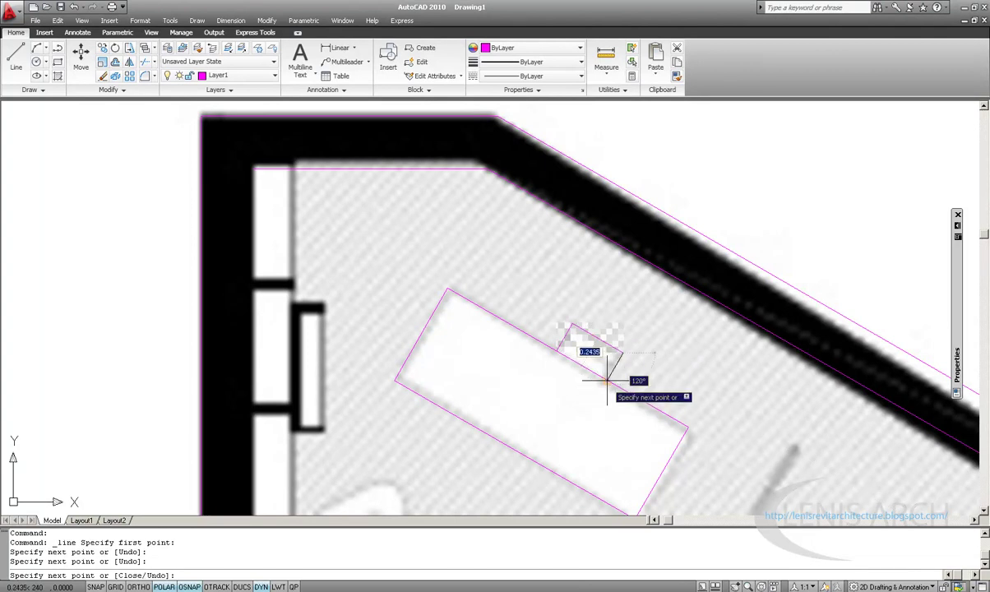
{"action": "type", "text": "c"}
{"action": "key", "text": "Return"}
{"action": "scroll", "coordinate": [590, 341], "scroll_direction": "up", "scroll_amount": 2}
{"action": "left_click", "coordinate": [545, 322]}
{"action": "left_click", "coordinate": [644, 382]}
{"action": "key", "text": "Return"}
{"action": "scroll", "coordinate": [541, 294], "scroll_direction": "down", "scroll_amount": 3}
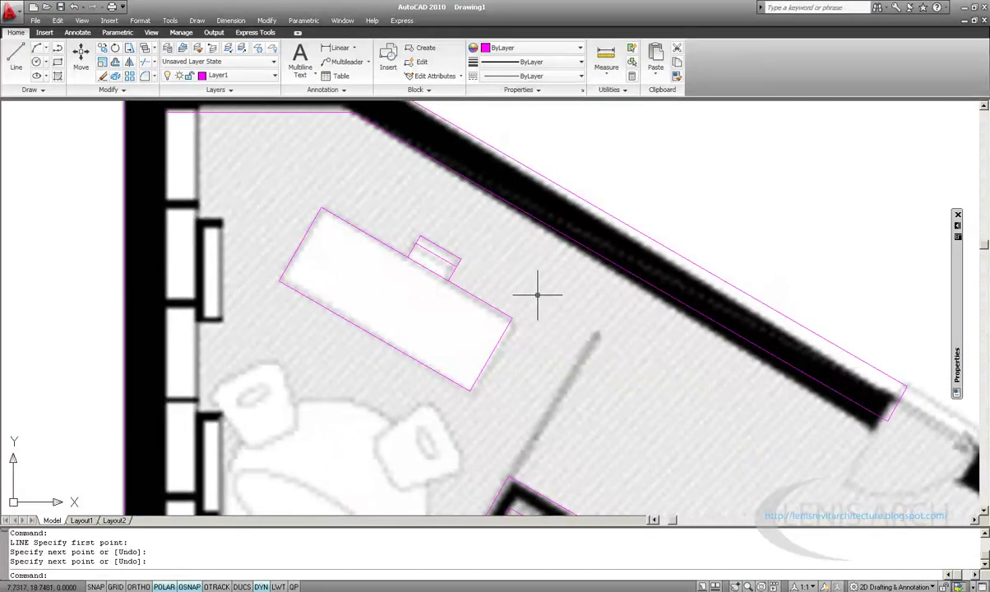
{"action": "scroll", "coordinate": [464, 341], "scroll_direction": "down", "scroll_amount": 4}
{"action": "key", "text": "Escape"}
Step: Trace the outline of the thin diagonal partition wall
{"action": "left_click", "coordinate": [18, 57]}
{"action": "scroll", "coordinate": [460, 379], "scroll_direction": "up", "scroll_amount": 4}
{"action": "left_click", "coordinate": [490, 425]}
{"action": "left_click", "coordinate": [588, 261]}
{"action": "left_click", "coordinate": [593, 266]}
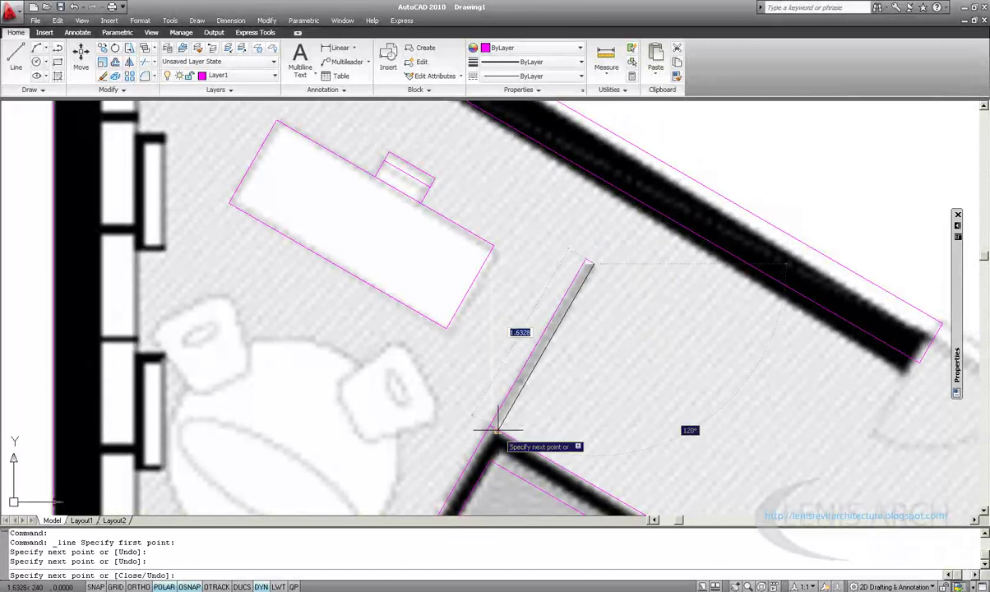
{"action": "left_click", "coordinate": [497, 429]}
{"action": "key", "text": "Return"}
Step: Start a magenta wall line at the doorway wall corner
{"action": "scroll", "coordinate": [494, 354], "scroll_direction": "down", "scroll_amount": 3}
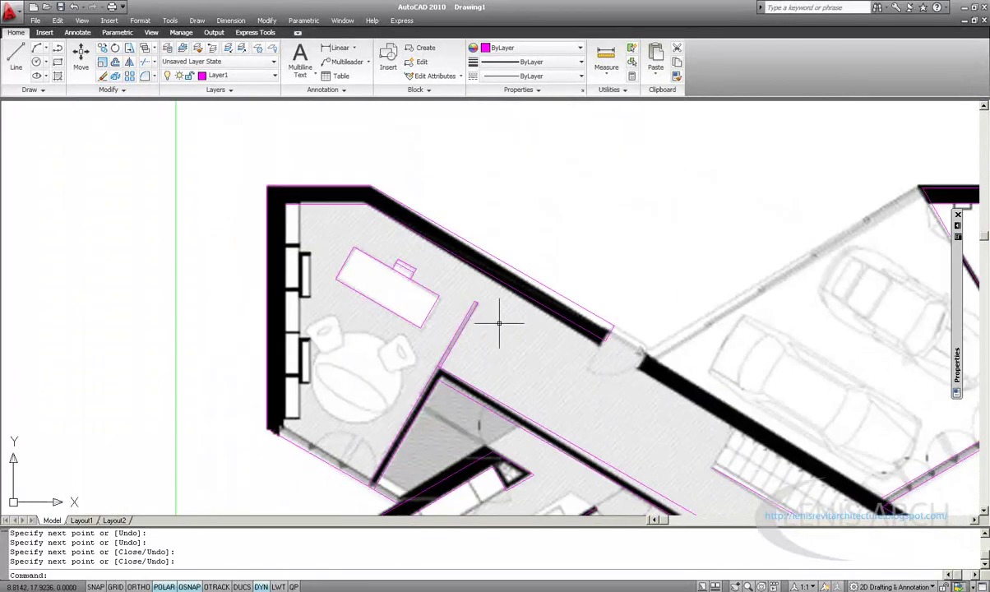
{"action": "scroll", "coordinate": [502, 288], "scroll_direction": "up", "scroll_amount": 2}
{"action": "scroll", "coordinate": [475, 291], "scroll_direction": "up", "scroll_amount": 3}
{"action": "scroll", "coordinate": [493, 312], "scroll_direction": "down", "scroll_amount": 1}
{"action": "scroll", "coordinate": [436, 280], "scroll_direction": "down", "scroll_amount": 2}
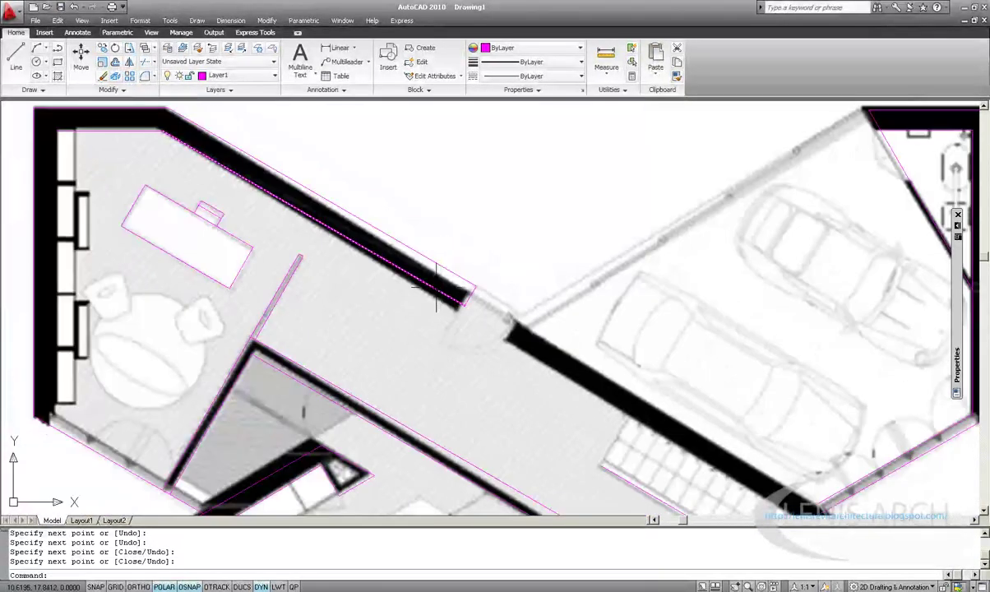
{"action": "scroll", "coordinate": [436, 411], "scroll_direction": "down", "scroll_amount": 1}
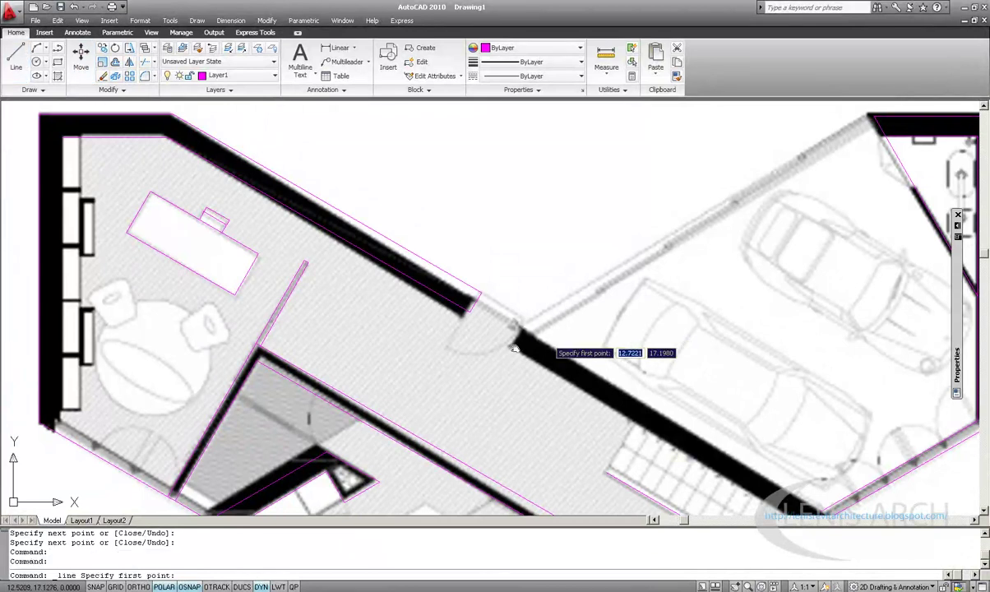
{"action": "scroll", "coordinate": [564, 333], "scroll_direction": "up", "scroll_amount": 2}
{"action": "left_click", "coordinate": [448, 363]}
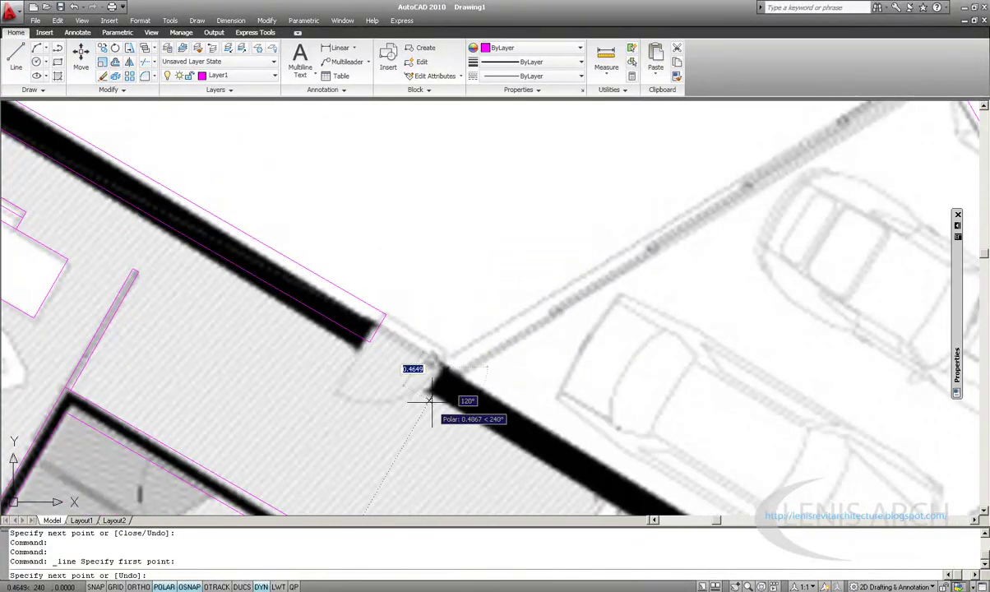
{"action": "left_click", "coordinate": [431, 389]}
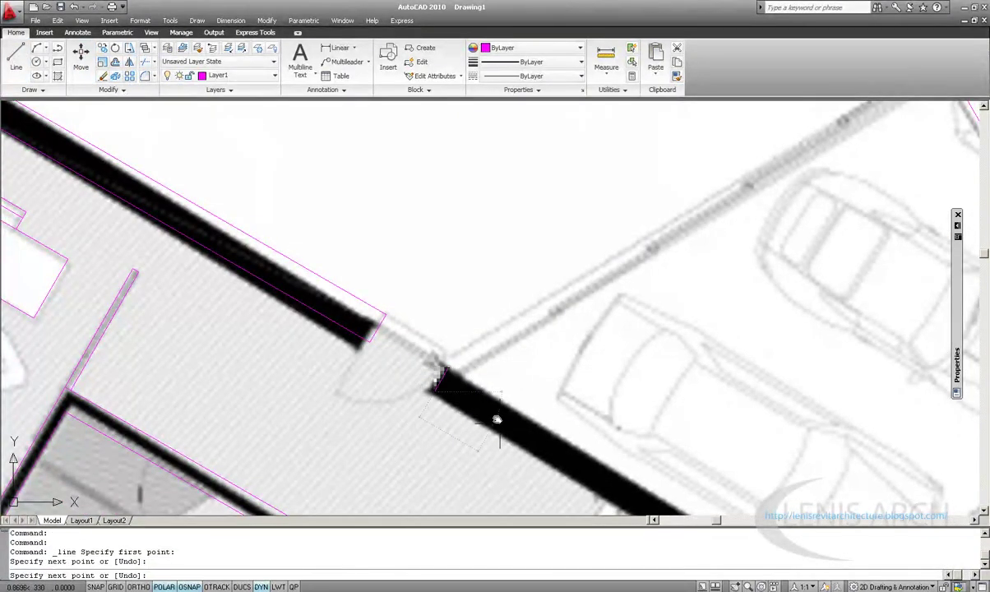
Step: Continue the wall line to a point along the stair edge
{"action": "scroll", "coordinate": [486, 431], "scroll_direction": "up", "scroll_amount": 2}
{"action": "scroll", "coordinate": [644, 444], "scroll_direction": "up", "scroll_amount": 2}
{"action": "middle_click_drag", "start_coordinate": [644, 444], "coordinate": [615, 317]}
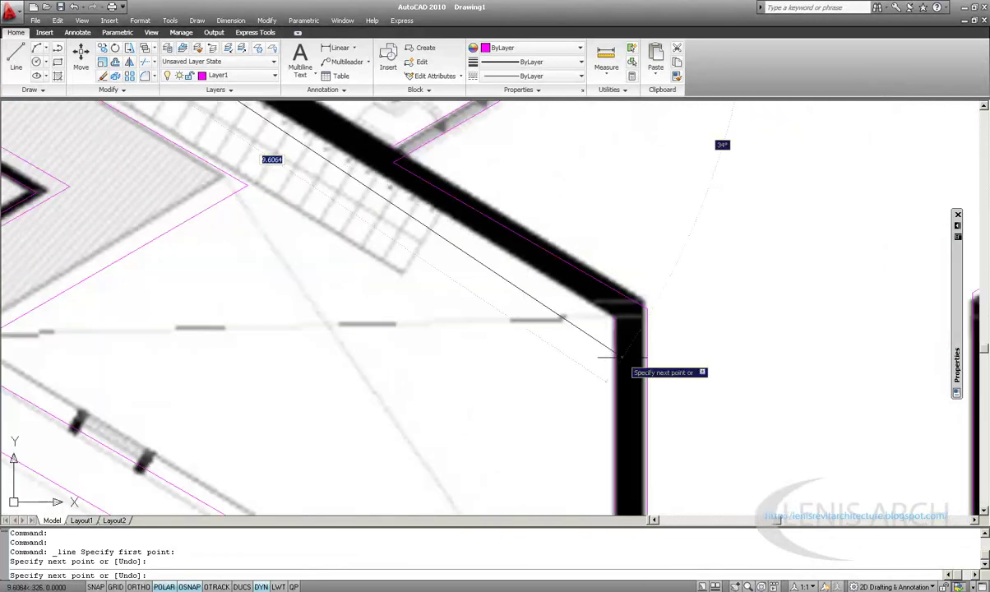
{"action": "scroll", "coordinate": [601, 311], "scroll_direction": "down", "scroll_amount": 2}
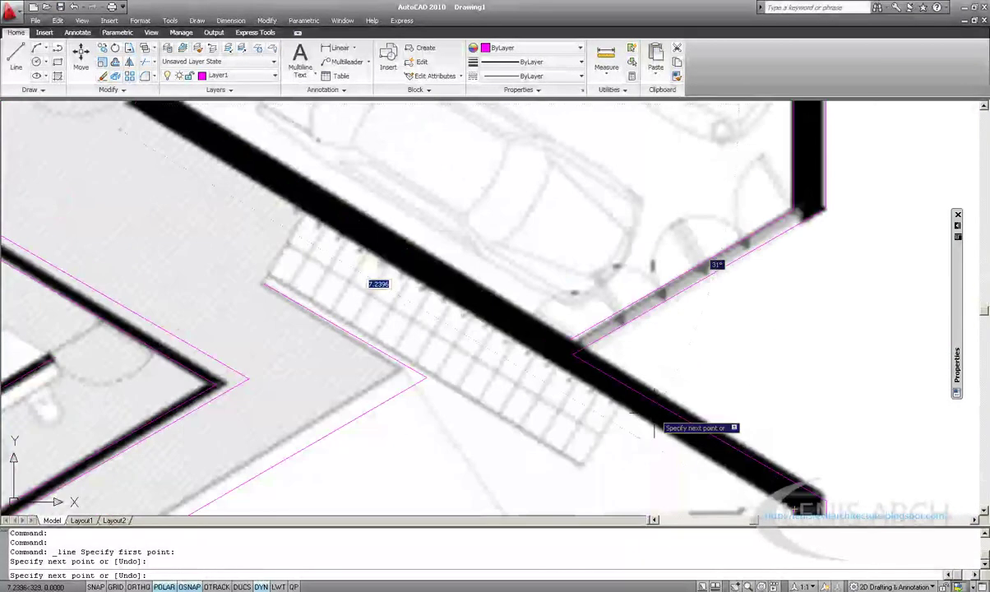
{"action": "scroll", "coordinate": [613, 336], "scroll_direction": "up", "scroll_amount": 2}
{"action": "middle_click_drag", "start_coordinate": [614, 333], "coordinate": [624, 380]}
{"action": "scroll", "coordinate": [618, 371], "scroll_direction": "up", "scroll_amount": 1}
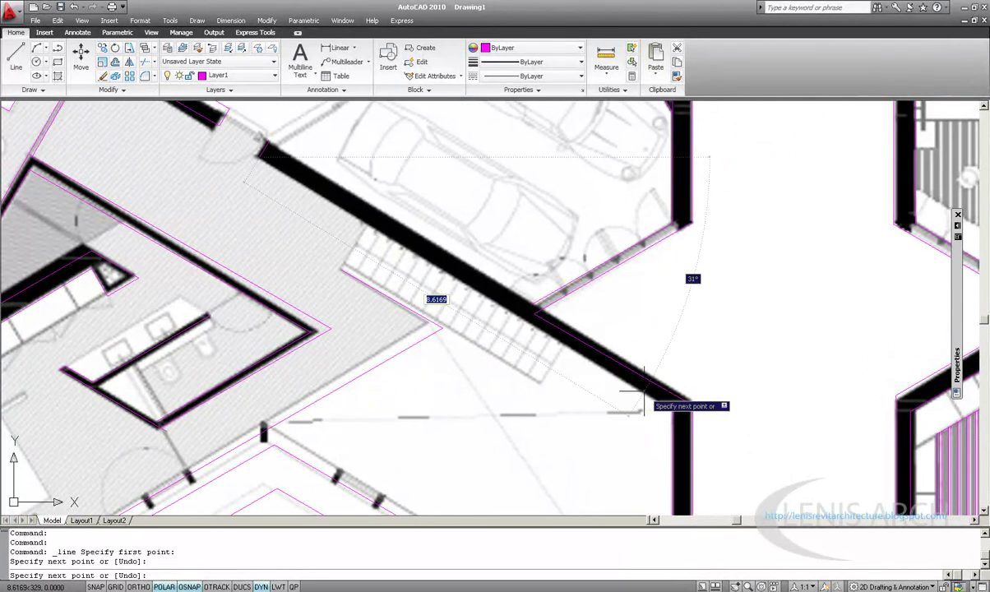
{"action": "left_click", "coordinate": [513, 303]}
{"action": "key", "text": "Escape"}
Step: Begin erasing the stray line near the stairs with a selection window
{"action": "scroll", "coordinate": [513, 303], "scroll_direction": "up", "scroll_amount": 2}
{"action": "left_click", "coordinate": [567, 337]}
{"action": "key", "text": "Escape"}
{"action": "scroll", "coordinate": [564, 354], "scroll_direction": "up", "scroll_amount": 1}
{"action": "type", "text": "e"}
{"action": "key", "text": "Return"}
{"action": "left_click", "coordinate": [608, 357]}
{"action": "left_click", "coordinate": [625, 374]}
Step: Restart ERASE and remove the stray line with a crossing selection
{"action": "scroll", "coordinate": [575, 361], "scroll_direction": "up", "scroll_amount": 1}
{"action": "scroll", "coordinate": [554, 362], "scroll_direction": "up", "scroll_amount": 1}
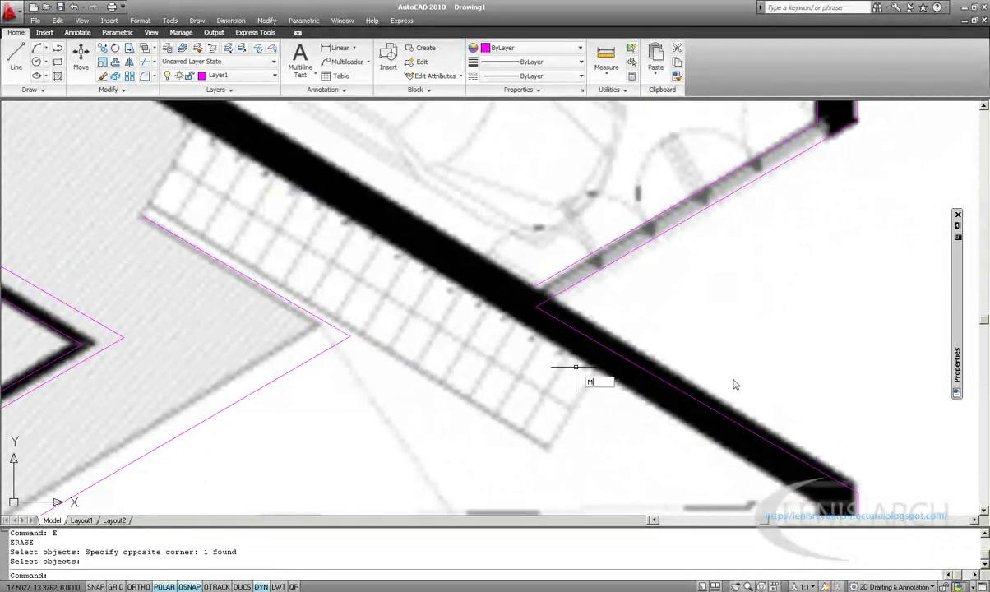
{"action": "key", "text": "Escape"}
{"action": "scroll", "coordinate": [576, 367], "scroll_direction": "up", "scroll_amount": 1}
{"action": "type", "text": "e"}
{"action": "key", "text": "Return"}
{"action": "mouse_move", "coordinate": [744, 344]}
{"action": "left_mouse_down"}
{"action": "mouse_move", "coordinate": [705, 360]}
{"action": "mouse_move", "coordinate": [671, 357]}
{"action": "left_mouse_up"}
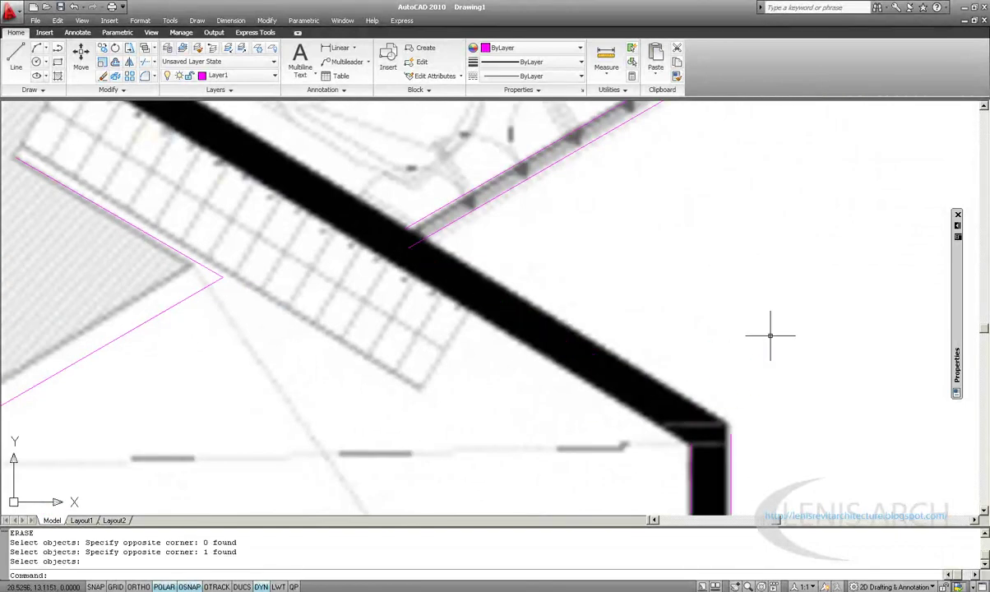
{"action": "key", "text": "Return"}
Step: Draw a new magenta line along the diagonal wall edge beside the stair
{"action": "left_click", "coordinate": [16, 58]}
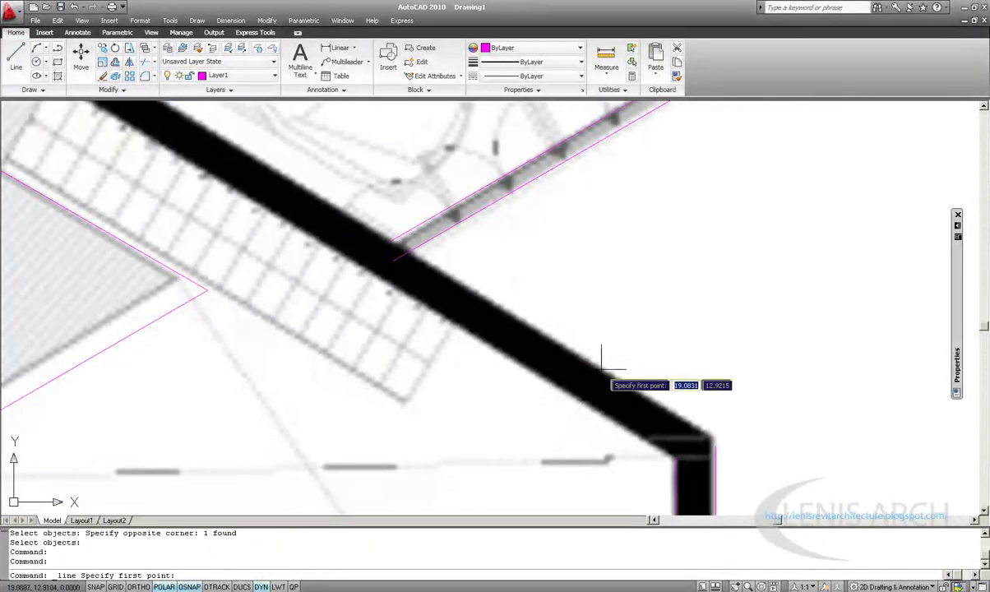
{"action": "left_click", "coordinate": [641, 390]}
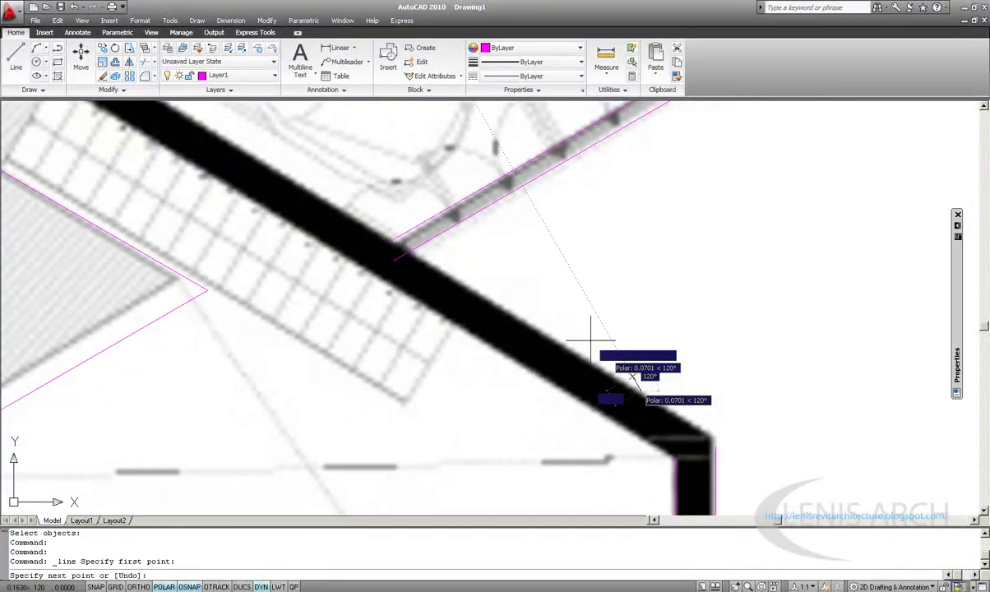
{"action": "left_click", "coordinate": [487, 296]}
{"action": "key", "text": "Escape"}
Step: Join the new wall line to the neighbouring line with a zero-distance CHAMFER
{"action": "type", "text": "cha"}
{"action": "key", "text": "Return"}
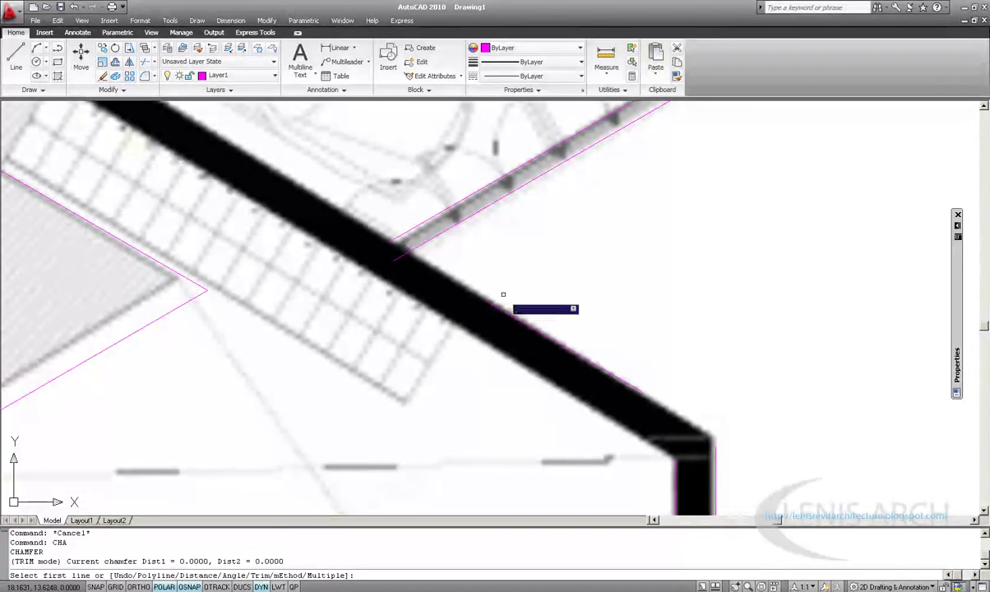
{"action": "left_click", "coordinate": [511, 328]}
{"action": "left_click", "coordinate": [495, 221]}
{"action": "left_click", "coordinate": [491, 219]}
{"action": "scroll", "coordinate": [473, 321], "scroll_direction": "down", "scroll_amount": 4}
{"action": "scroll", "coordinate": [478, 329], "scroll_direction": "down", "scroll_amount": 5}
Step: Zoom to the stair area and try a chamfer on the diagonal wall, then cancel
{"action": "scroll", "coordinate": [386, 343], "scroll_direction": "up", "scroll_amount": 1}
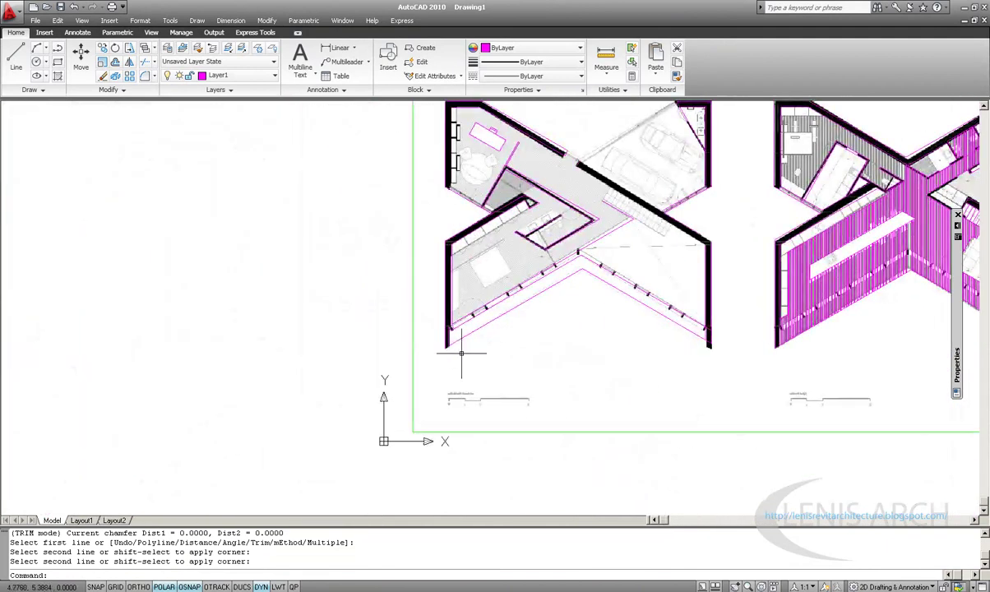
{"action": "scroll", "coordinate": [393, 222], "scroll_direction": "down", "scroll_amount": 1}
{"action": "scroll", "coordinate": [393, 222], "scroll_direction": "down", "scroll_amount": 1}
{"action": "scroll", "coordinate": [504, 464], "scroll_direction": "up", "scroll_amount": 2}
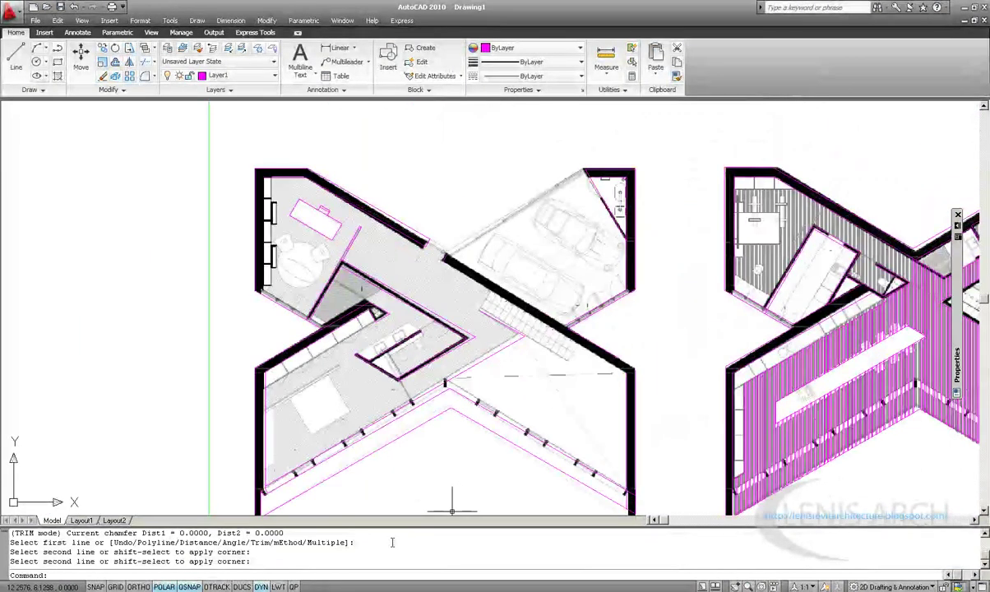
{"action": "scroll", "coordinate": [546, 305], "scroll_direction": "up", "scroll_amount": 1}
{"action": "scroll", "coordinate": [546, 305], "scroll_direction": "up", "scroll_amount": 2}
{"action": "scroll", "coordinate": [758, 369], "scroll_direction": "up", "scroll_amount": 2}
{"action": "mouse_move", "coordinate": [758, 369]}
{"action": "middle_mouse_down"}
{"action": "mouse_move", "coordinate": [620, 342]}
{"action": "mouse_move", "coordinate": [627, 322]}
{"action": "middle_mouse_up"}
{"action": "type", "text": "cha"}
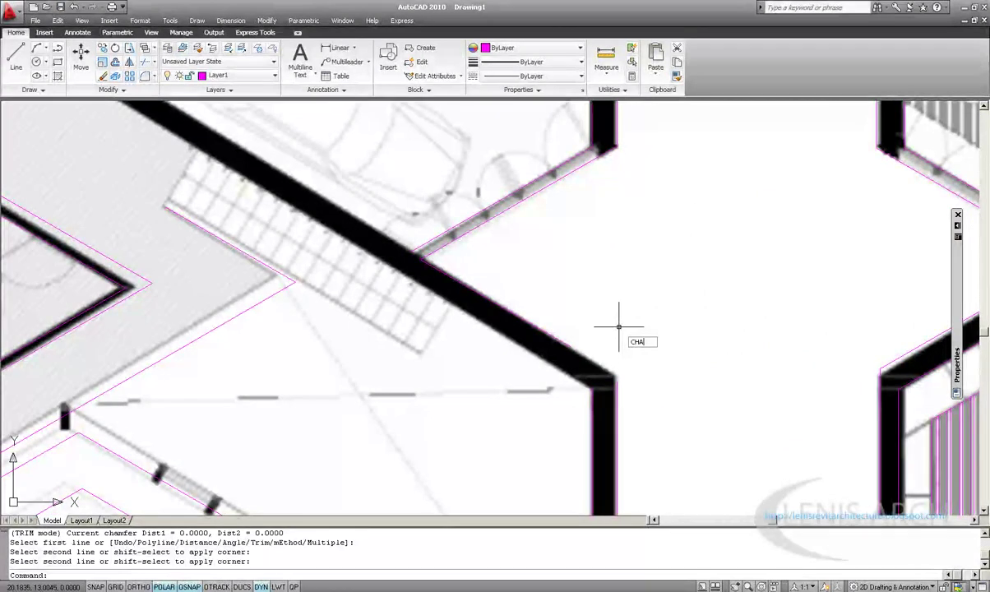
{"action": "key", "text": "Return"}
{"action": "left_click", "coordinate": [566, 341]}
{"action": "key", "text": "Escape"}
{"action": "key", "text": "Escape"}
Step: Try copying the diagonal wall line, cancel it, and select the magenta wall line
{"action": "middle_click_drag", "start_coordinate": [567, 293], "coordinate": [582, 310]}
{"action": "type", "text": "co"}
{"action": "key", "text": "Return"}
{"action": "left_click", "coordinate": [585, 316]}
{"action": "left_click", "coordinate": [537, 371]}
{"action": "key", "text": "Return"}
{"action": "left_click", "coordinate": [631, 388]}
{"action": "key", "text": "Escape"}
{"action": "scroll", "coordinate": [504, 408], "scroll_direction": "up", "scroll_amount": 2}
{"action": "scroll", "coordinate": [520, 391], "scroll_direction": "up", "scroll_amount": 2}
{"action": "left_click", "coordinate": [551, 375]}
{"action": "key", "text": "Escape"}
{"action": "left_click", "coordinate": [545, 379]}
{"action": "left_click", "coordinate": [544, 380]}
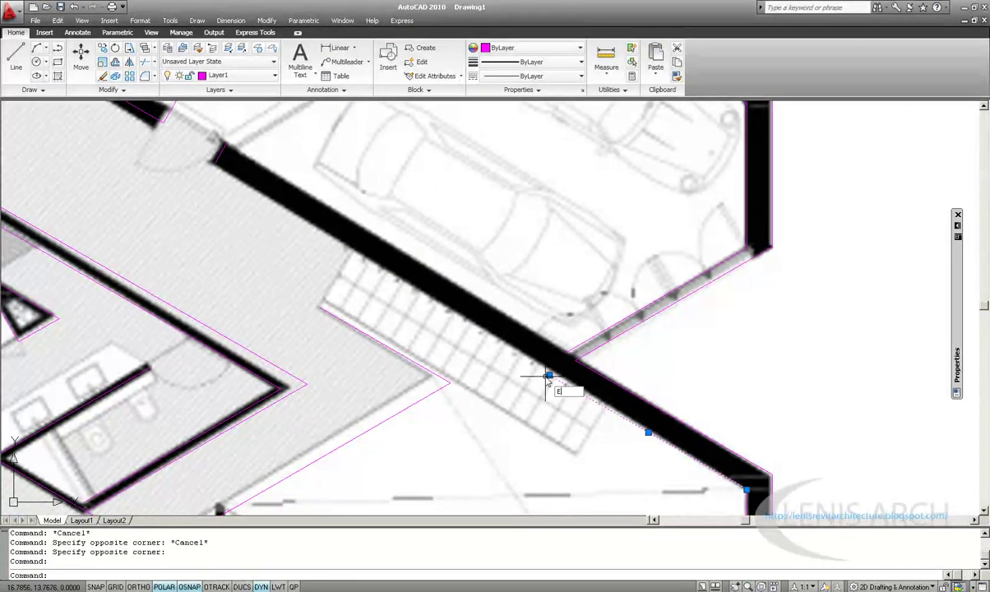
Step: Try starting a new line at the wall corner, then cancel and deselect
{"action": "middle_click_drag", "start_coordinate": [222, 203], "coordinate": [274, 248]}
{"action": "left_click", "coordinate": [264, 205]}
{"action": "middle_click_drag", "start_coordinate": [494, 352], "coordinate": [479, 324]}
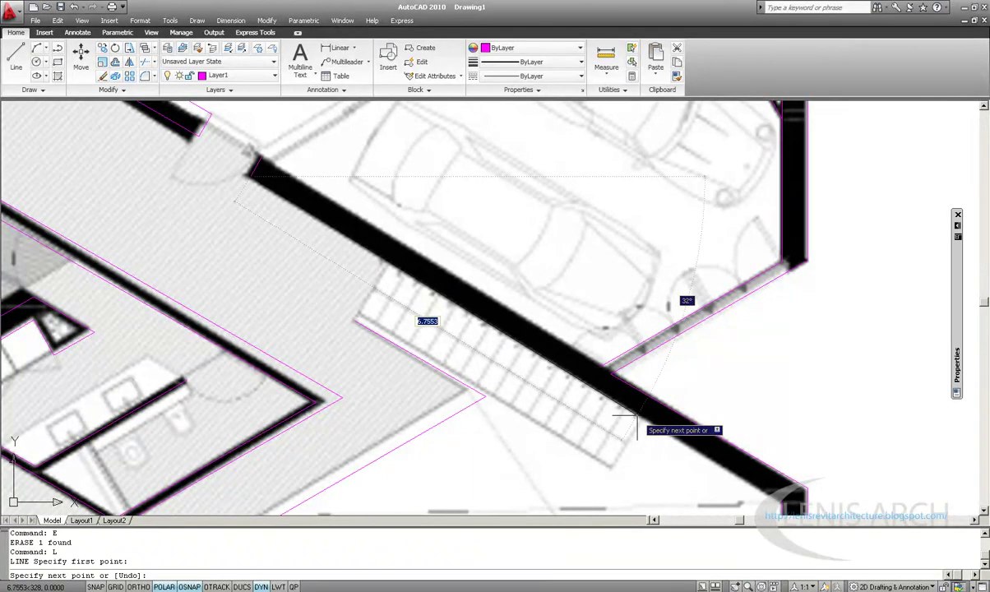
{"action": "middle_click_drag", "start_coordinate": [659, 445], "coordinate": [630, 431]}
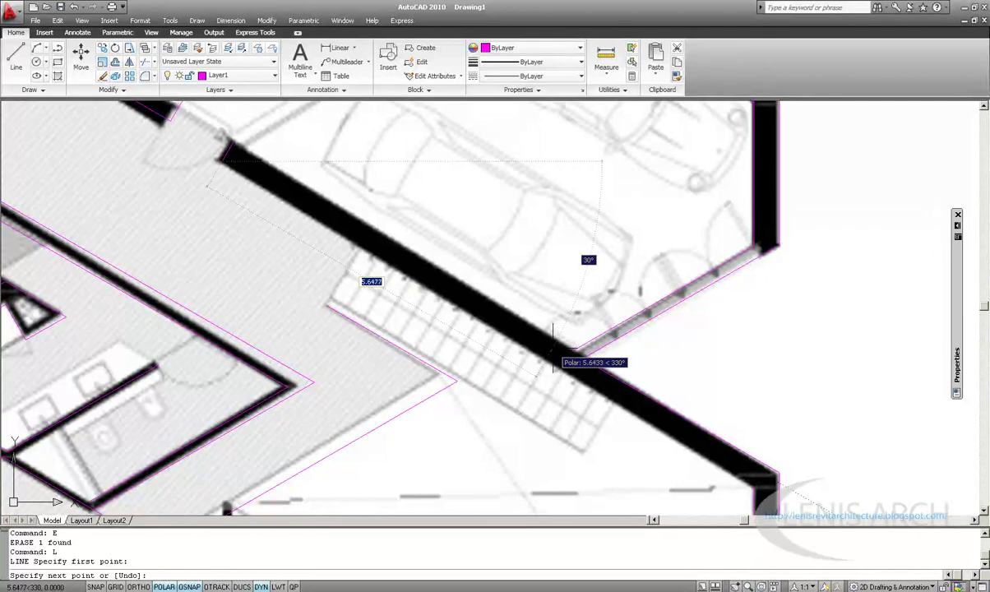
{"action": "key", "text": "Escape"}
{"action": "key", "text": "Escape"}
{"action": "scroll", "coordinate": [552, 352], "scroll_direction": "up", "scroll_amount": 1}
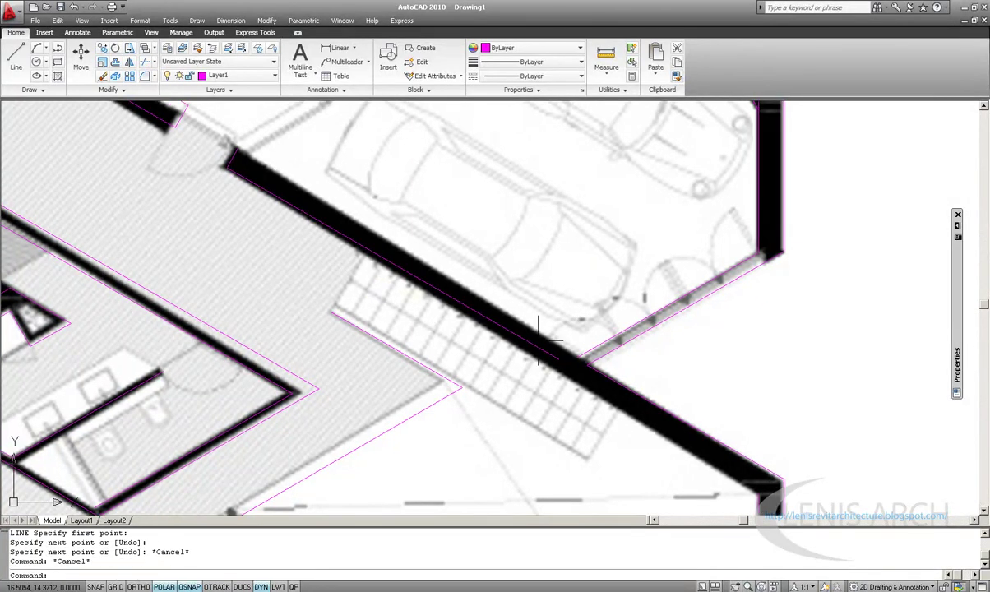
{"action": "left_click", "coordinate": [659, 420]}
{"action": "key", "text": "Escape"}
{"action": "middle_click_drag", "start_coordinate": [659, 419], "coordinate": [704, 428]}
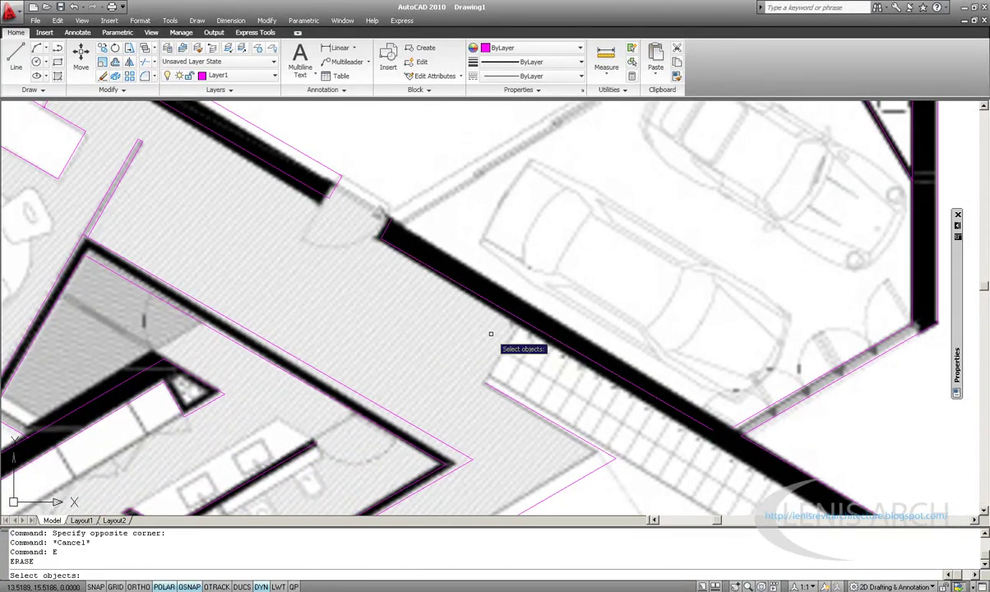
Step: Erase the two wrong lines by the stair with a selection window
{"action": "left_click", "coordinate": [460, 228]}
{"action": "left_click", "coordinate": [347, 290]}
{"action": "key", "text": "Return"}
{"action": "middle_click_drag", "start_coordinate": [424, 298], "coordinate": [279, 206]}
Step: Begin a line at the wall corner, then cancel it
{"action": "left_click", "coordinate": [11, 67]}
{"action": "scroll", "coordinate": [631, 409], "scroll_direction": "up", "scroll_amount": 1}
{"action": "scroll", "coordinate": [712, 427], "scroll_direction": "up", "scroll_amount": 2}
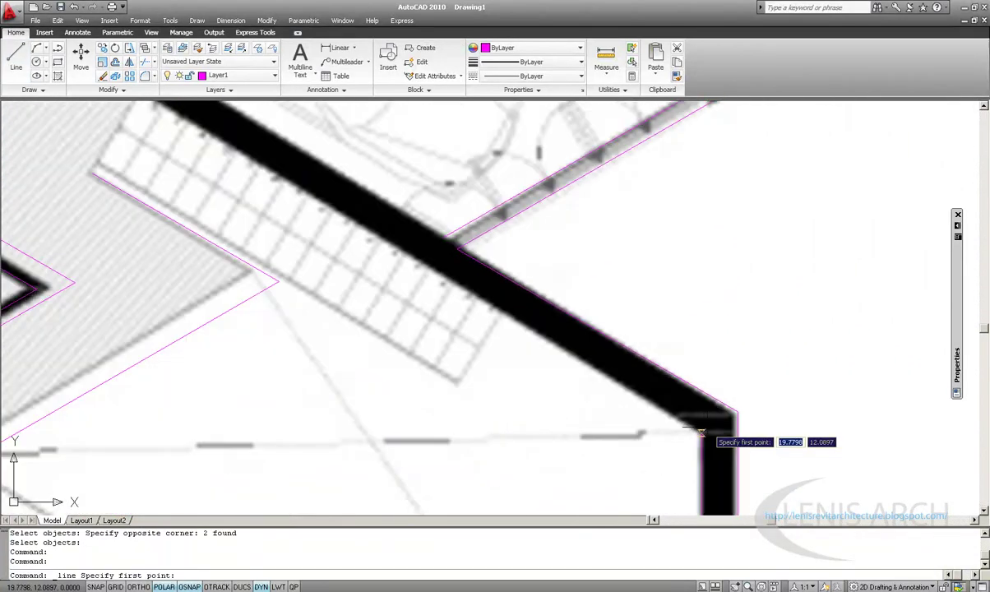
{"action": "left_click", "coordinate": [689, 431]}
{"action": "scroll", "coordinate": [529, 333], "scroll_direction": "down", "scroll_amount": 1}
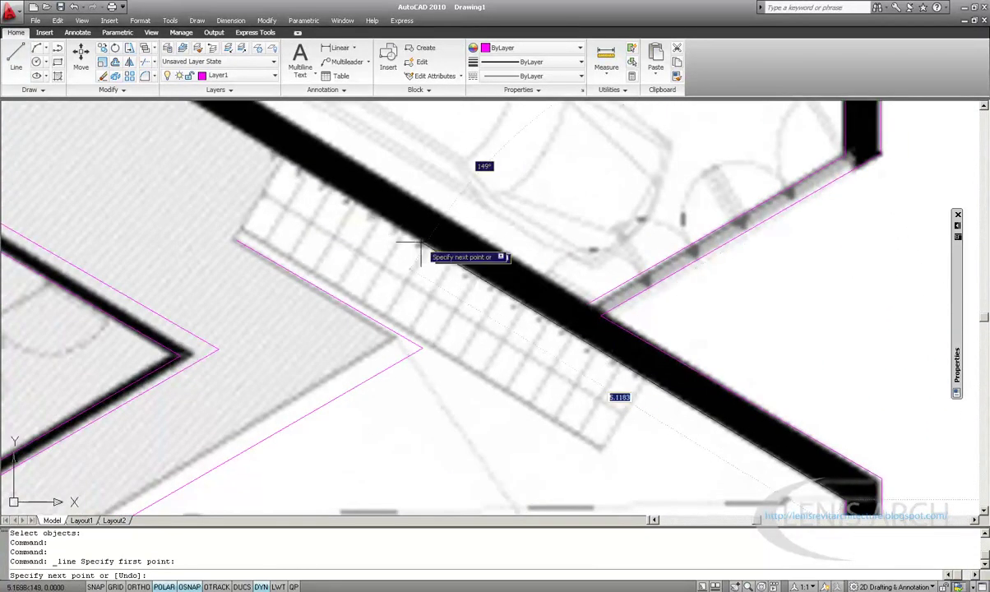
{"action": "scroll", "coordinate": [333, 210], "scroll_direction": "down", "scroll_amount": 1}
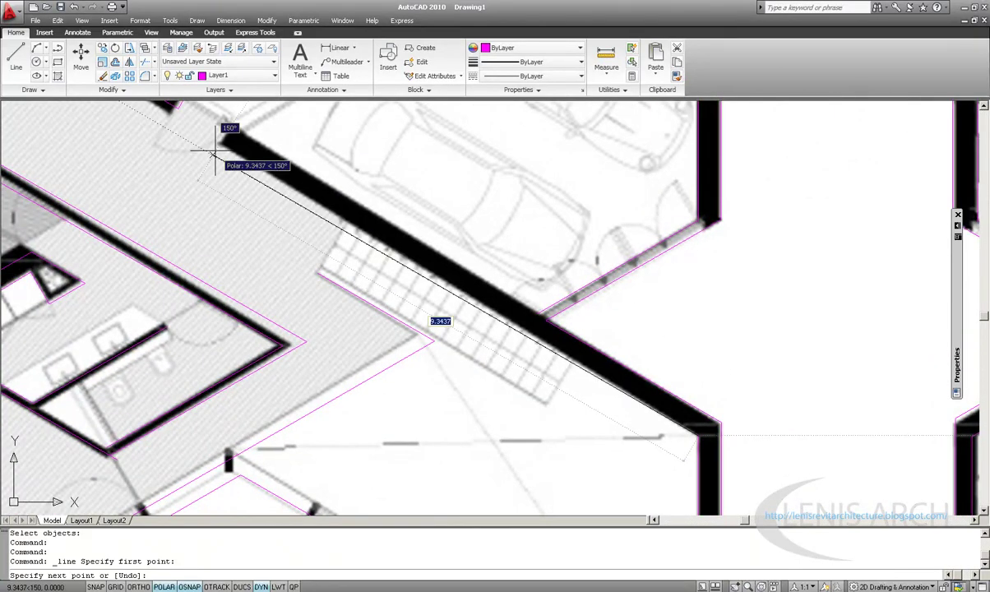
{"action": "key", "text": "Escape"}
{"action": "middle_click_drag", "start_coordinate": [249, 87], "coordinate": [282, 119]}
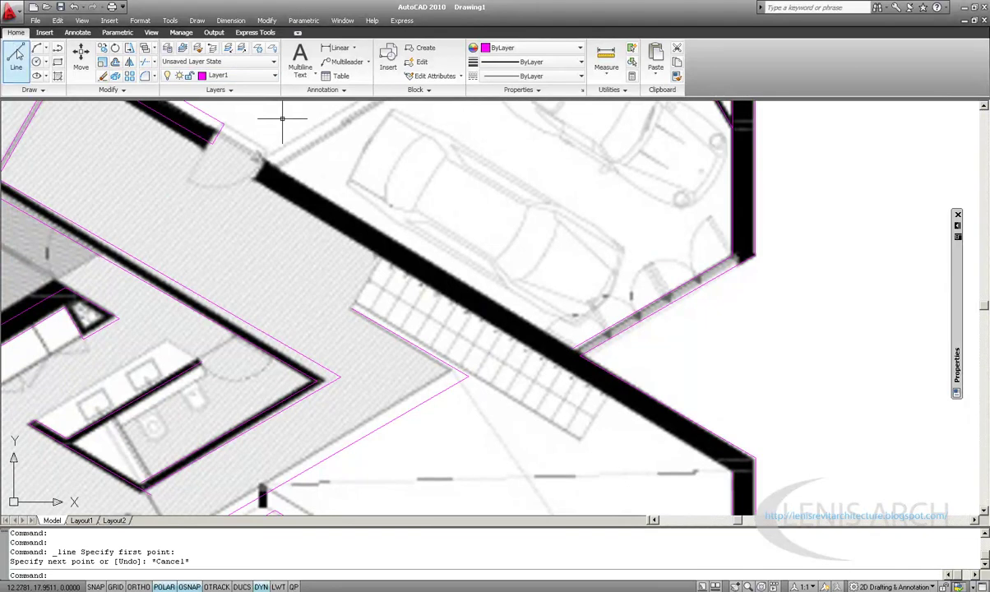
Step: Draw the diagonal wall line from the wall end by the door along the diagonal edge
{"action": "key", "text": "Return"}
{"action": "left_click", "coordinate": [257, 173]}
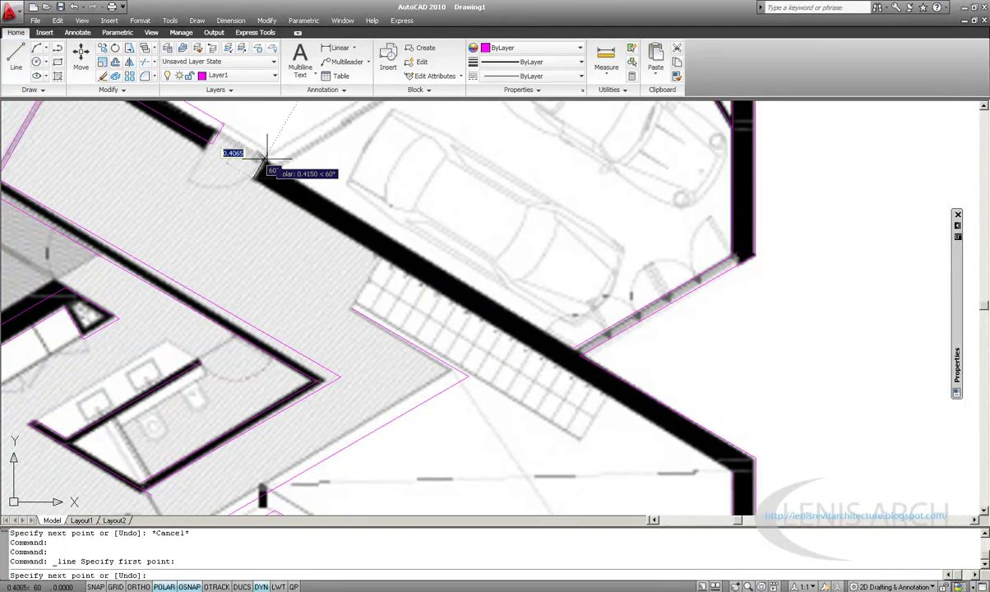
{"action": "left_click", "coordinate": [265, 156]}
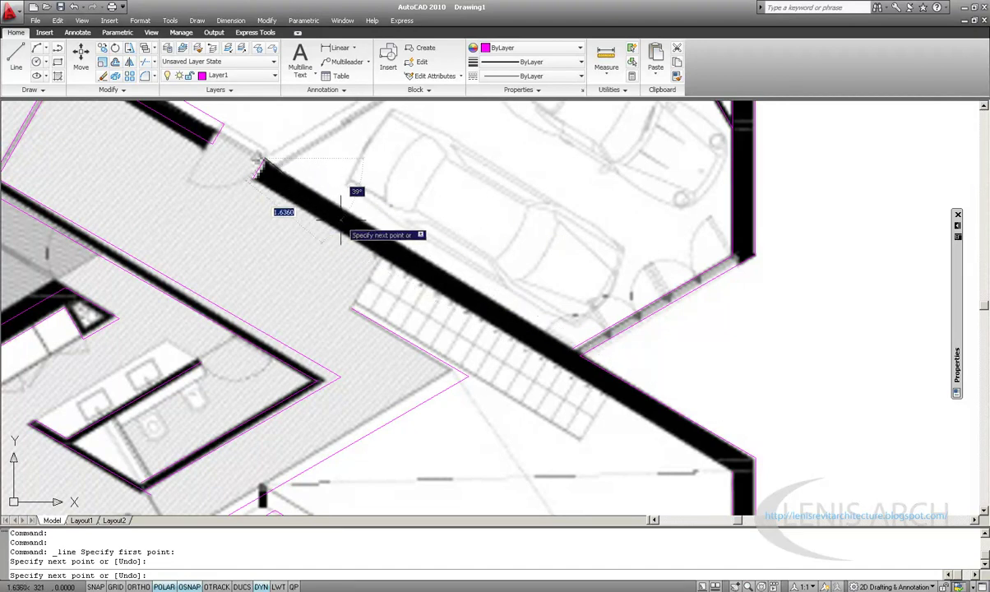
{"action": "left_click", "coordinate": [571, 338]}
{"action": "key", "text": "Escape"}
Step: Chamfer the corner between the new diagonal line and the adjoining wall line
{"action": "type", "text": "A"}
{"action": "key", "text": "Return"}
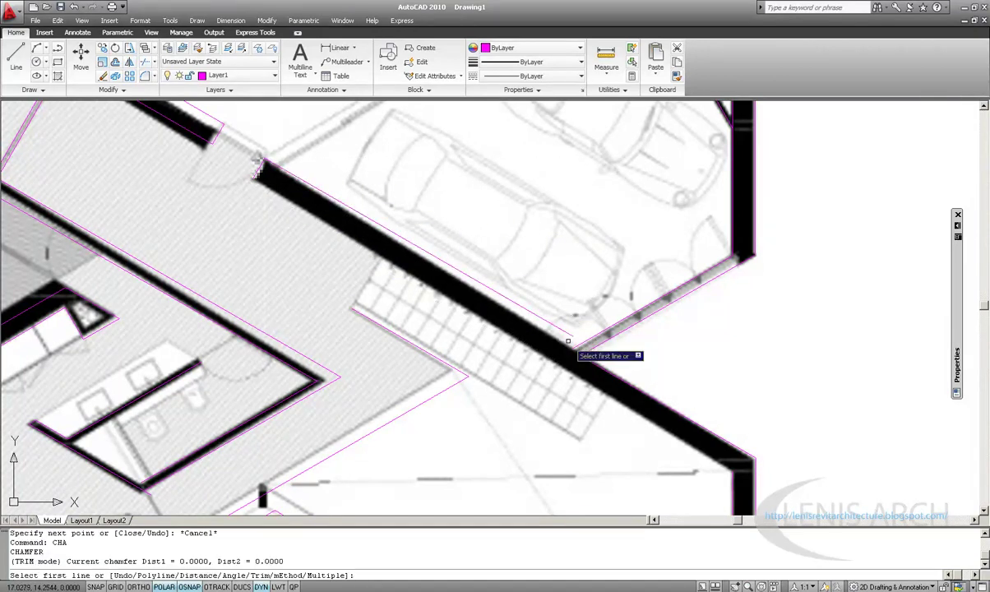
{"action": "left_click", "coordinate": [565, 333]}
{"action": "left_click", "coordinate": [594, 336]}
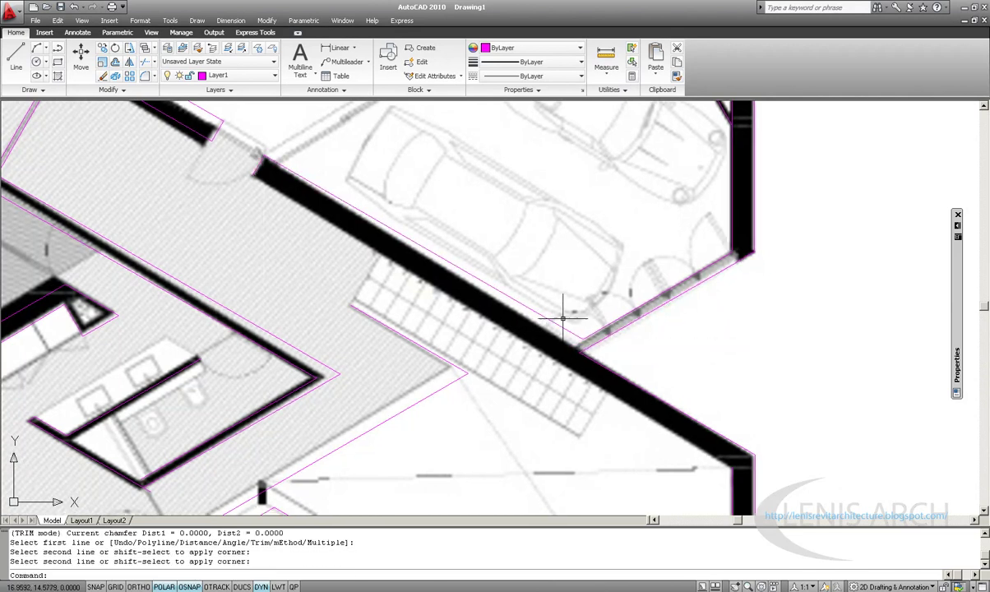
{"action": "key", "text": "Escape"}
Step: Draw a magenta line along the garage's angled wall
{"action": "scroll", "coordinate": [559, 347], "scroll_direction": "up", "scroll_amount": 2}
{"action": "scroll", "coordinate": [484, 354], "scroll_direction": "up", "scroll_amount": 2}
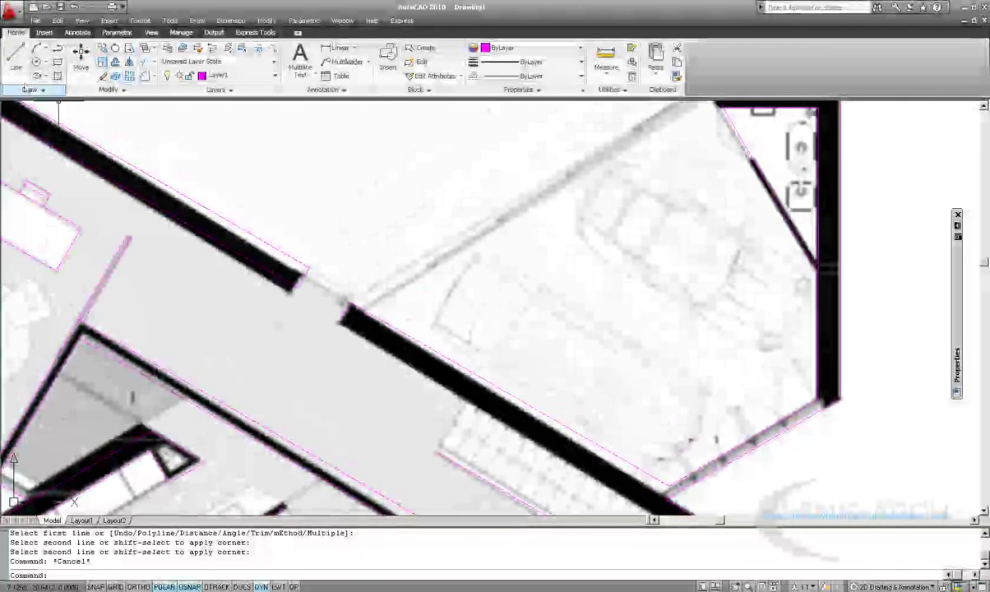
{"action": "left_click", "coordinate": [16, 56]}
{"action": "left_click", "coordinate": [358, 334]}
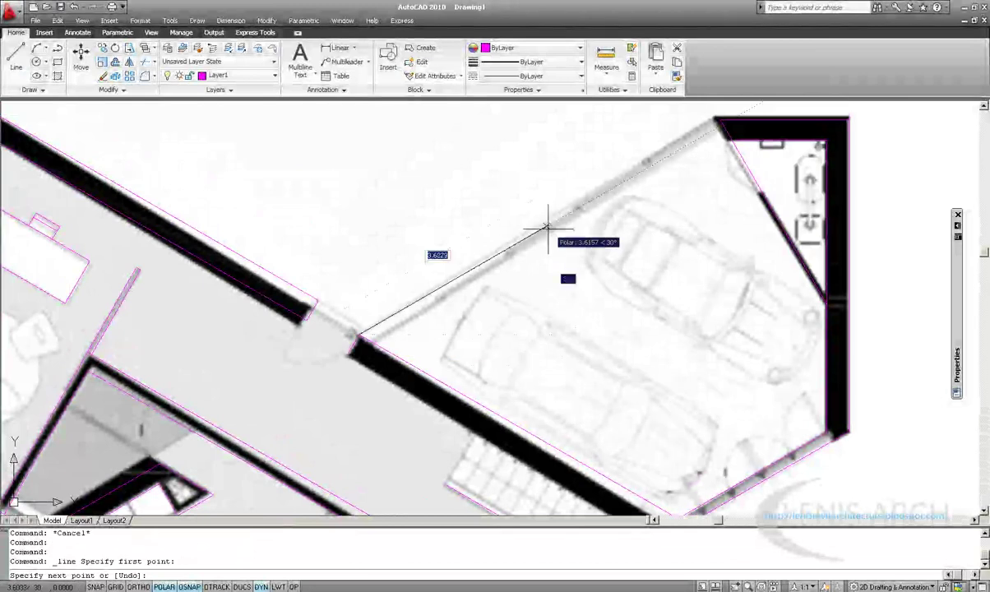
{"action": "middle_click_drag", "start_coordinate": [546, 222], "coordinate": [491, 316]}
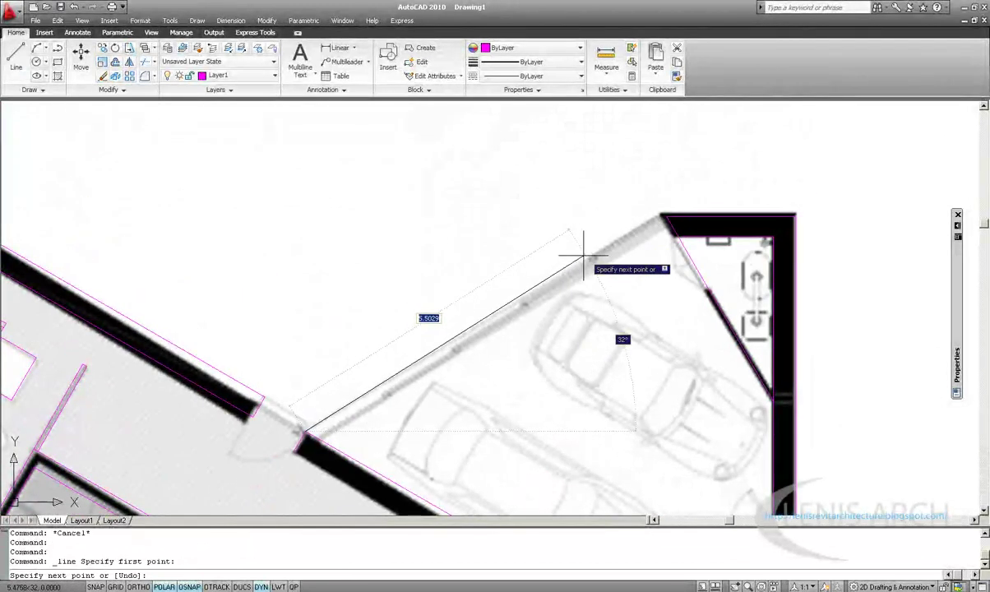
{"action": "left_click", "coordinate": [566, 281]}
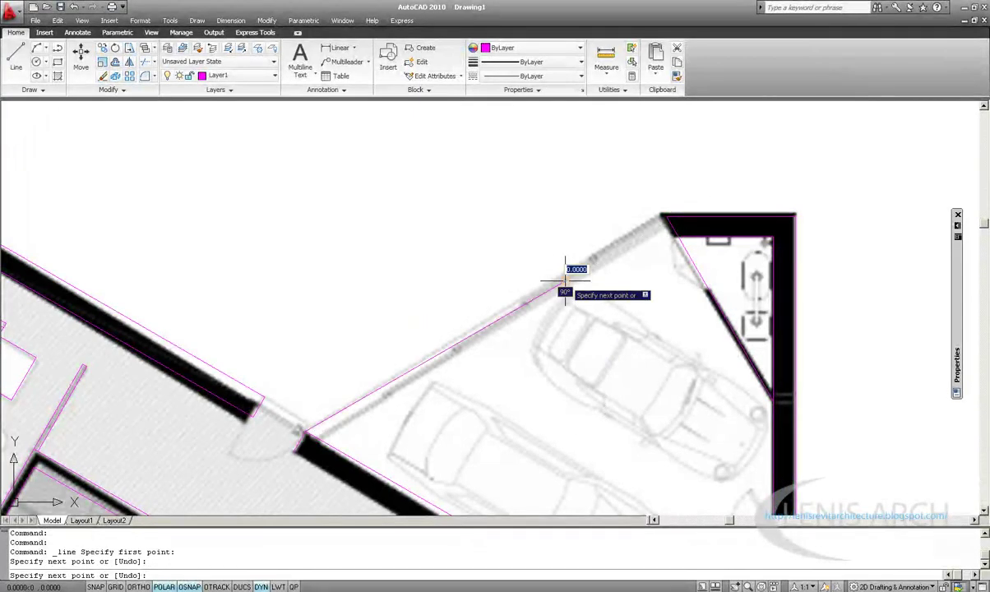
{"action": "key", "text": "Escape"}
{"action": "middle_click_drag", "start_coordinate": [550, 278], "coordinate": [515, 295]}
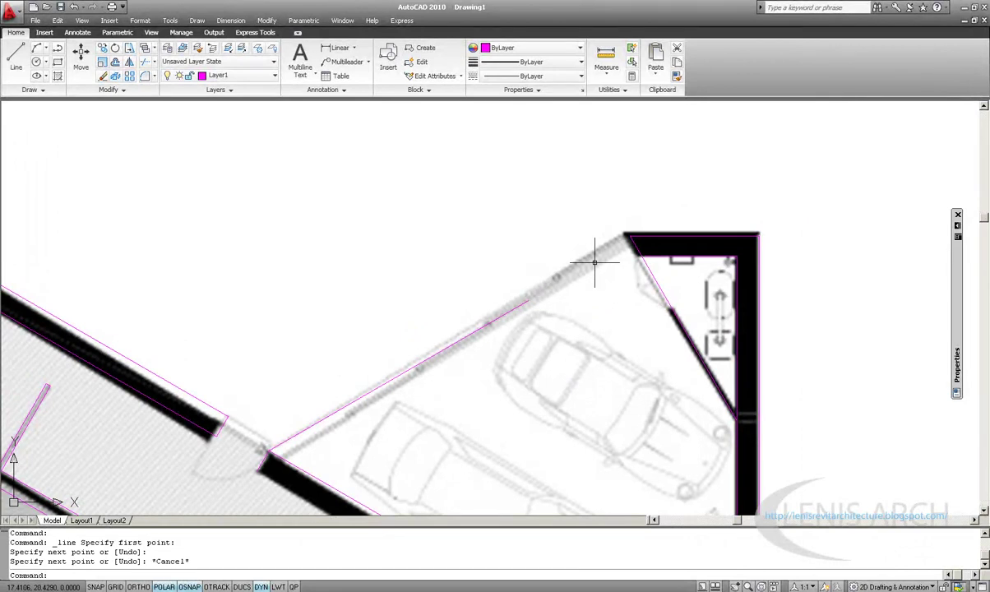
Step: Extend the garage wall line to the wall corner
{"action": "type", "text": "ex"}
{"action": "key", "text": "Return"}
{"action": "left_click", "coordinate": [644, 261]}
{"action": "key", "text": "Return"}
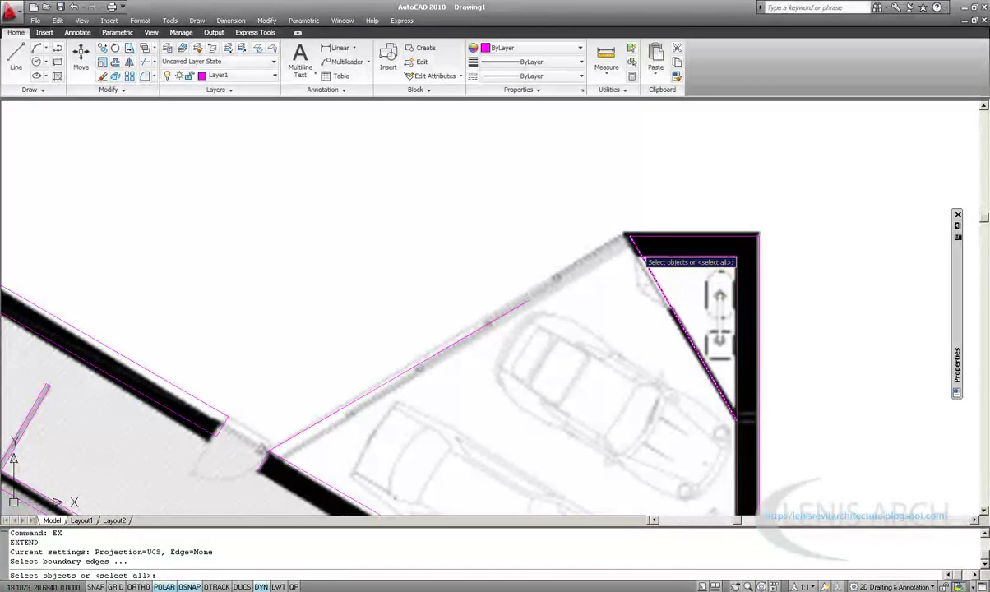
{"action": "left_click", "coordinate": [588, 285]}
{"action": "left_click", "coordinate": [488, 317]}
{"action": "key", "text": "Escape"}
{"action": "key", "text": "Escape"}
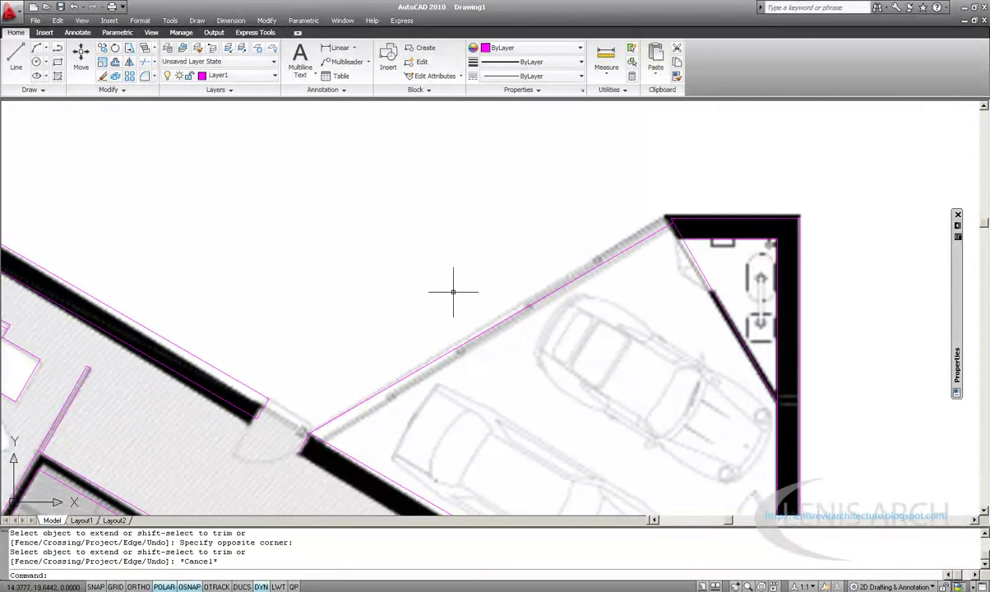
{"action": "middle_click_drag", "start_coordinate": [453, 287], "coordinate": [490, 197]}
Step: Offset the garage wall line by 0.1 to make it a double wall
{"action": "type", "text": "o"}
{"action": "key", "text": "Return"}
{"action": "type", "text": ".1"}
{"action": "key", "text": "Return"}
{"action": "left_click", "coordinate": [535, 254]}
{"action": "left_click", "coordinate": [530, 263]}
{"action": "key", "text": "Escape"}
{"action": "key", "text": "Escape"}
{"action": "scroll", "coordinate": [477, 332], "scroll_direction": "down", "scroll_amount": 3}
Step: Trim the overlap at the doorway corner with the magenta line, then frame both plans
{"action": "type", "text": "tr"}
{"action": "key", "text": "Return"}
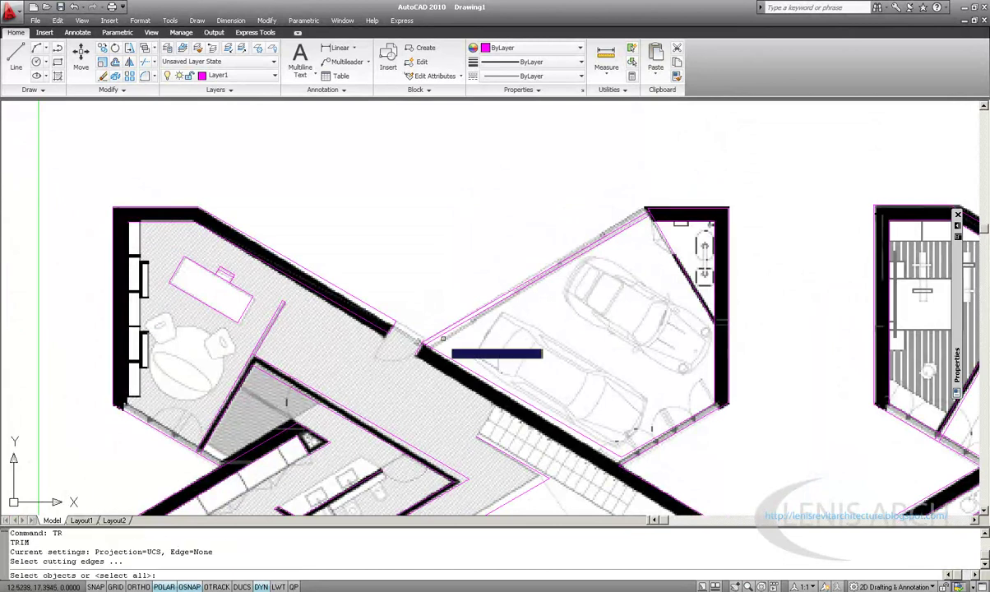
{"action": "scroll", "coordinate": [435, 353], "scroll_direction": "up", "scroll_amount": 3}
{"action": "scroll", "coordinate": [353, 346], "scroll_direction": "up", "scroll_amount": 2}
{"action": "left_click", "coordinate": [320, 323]}
{"action": "key", "text": "Return"}
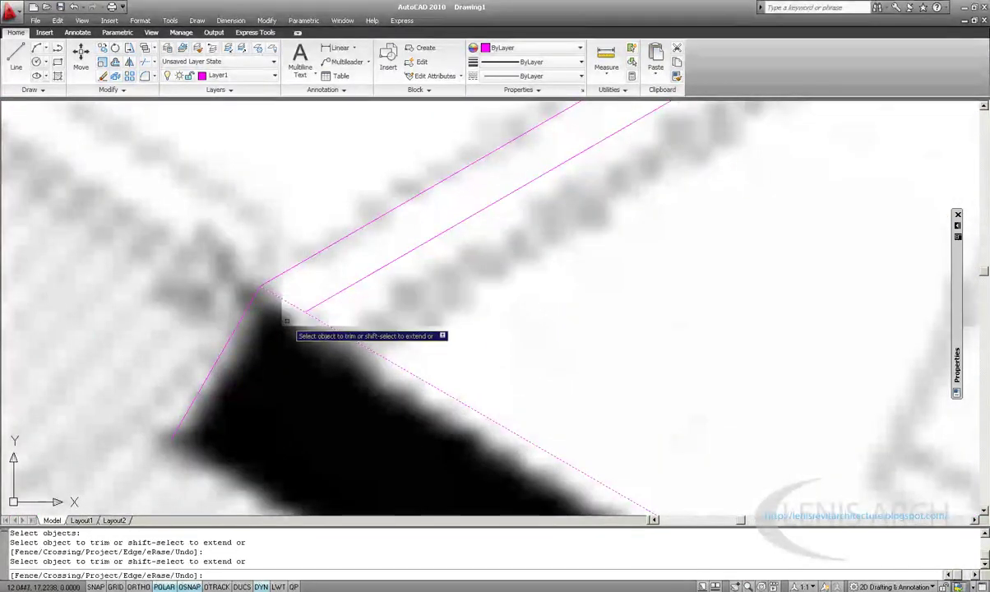
{"action": "key", "text": "Escape"}
{"action": "key", "text": "Escape"}
{"action": "scroll", "coordinate": [519, 302], "scroll_direction": "down", "scroll_amount": 3}
{"action": "scroll", "coordinate": [520, 302], "scroll_direction": "down", "scroll_amount": 3}
{"action": "scroll", "coordinate": [520, 302], "scroll_direction": "down", "scroll_amount": 2}
{"action": "middle_click_drag", "start_coordinate": [519, 303], "coordinate": [448, 327]}
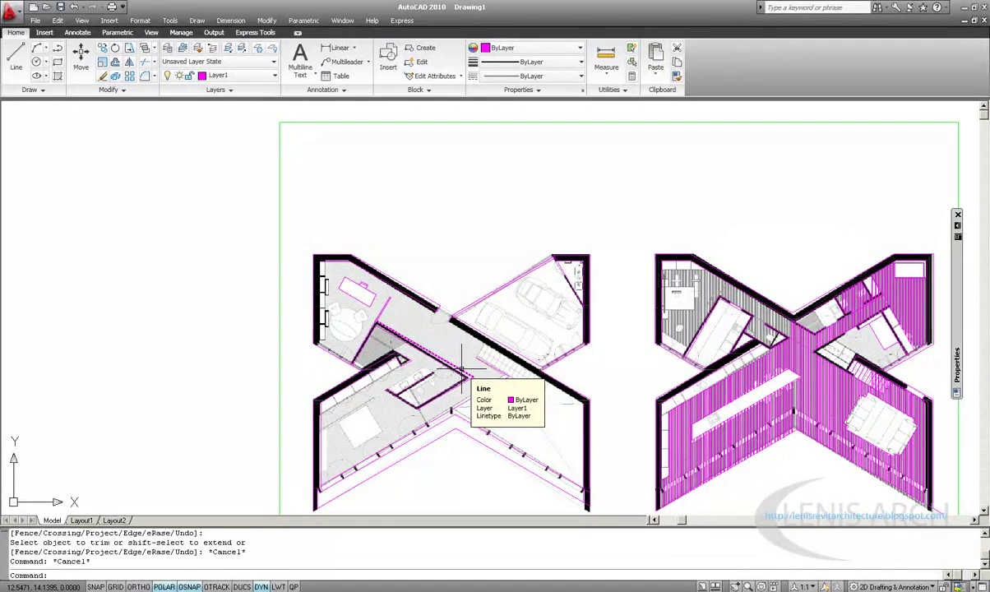
Step: Trace the coffee table between the sofas with magenta lines
{"action": "scroll", "coordinate": [907, 403], "scroll_direction": "up", "scroll_amount": 3}
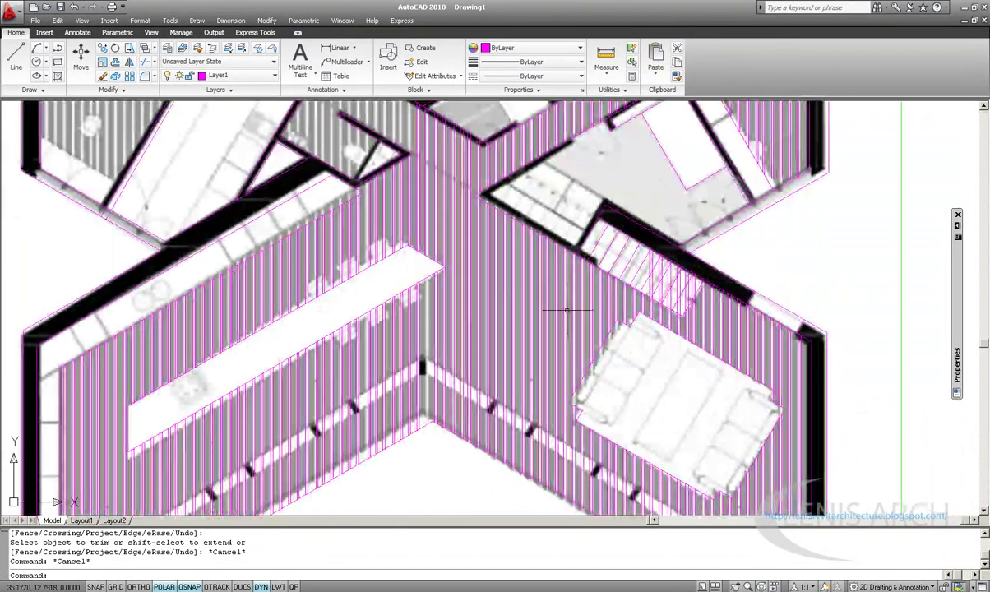
{"action": "scroll", "coordinate": [576, 329], "scroll_direction": "up", "scroll_amount": 2}
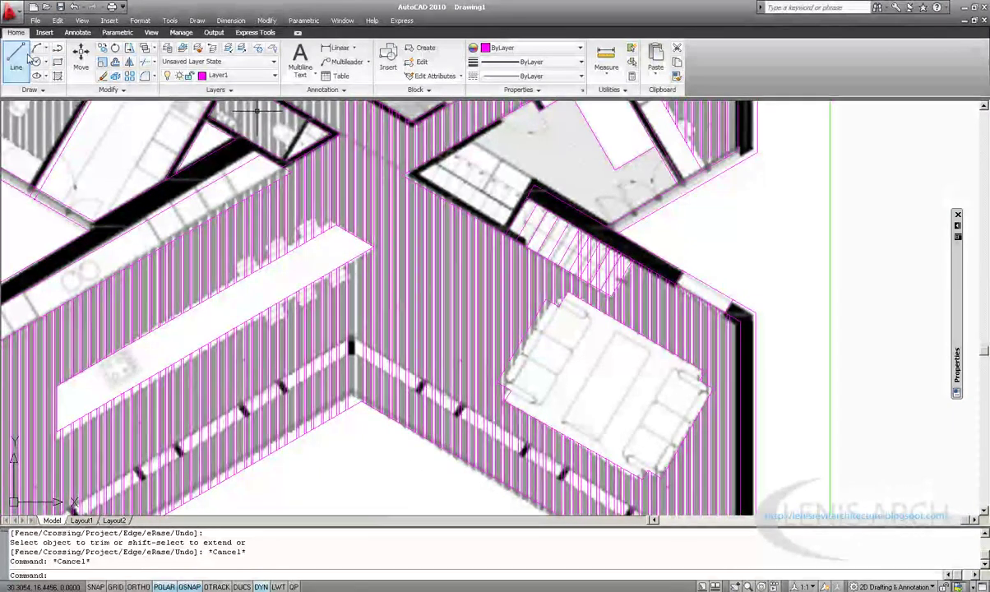
{"action": "left_click", "coordinate": [16, 58]}
{"action": "scroll", "coordinate": [564, 421], "scroll_direction": "up", "scroll_amount": 3}
{"action": "left_click", "coordinate": [533, 344]}
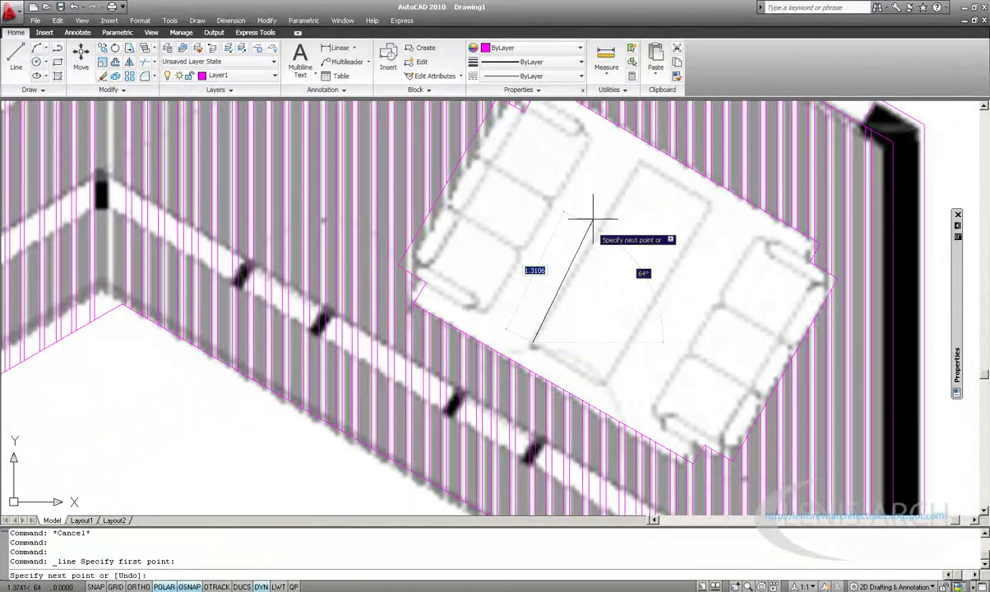
{"action": "left_click", "coordinate": [635, 164]}
{"action": "left_click", "coordinate": [705, 205]}
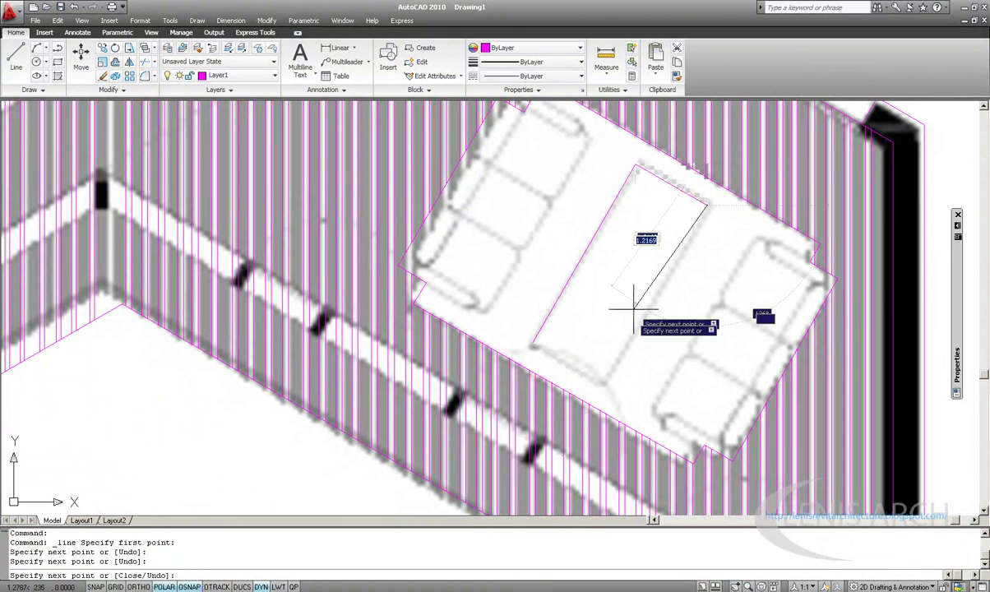
{"action": "left_click", "coordinate": [533, 343]}
{"action": "key", "text": "Escape"}
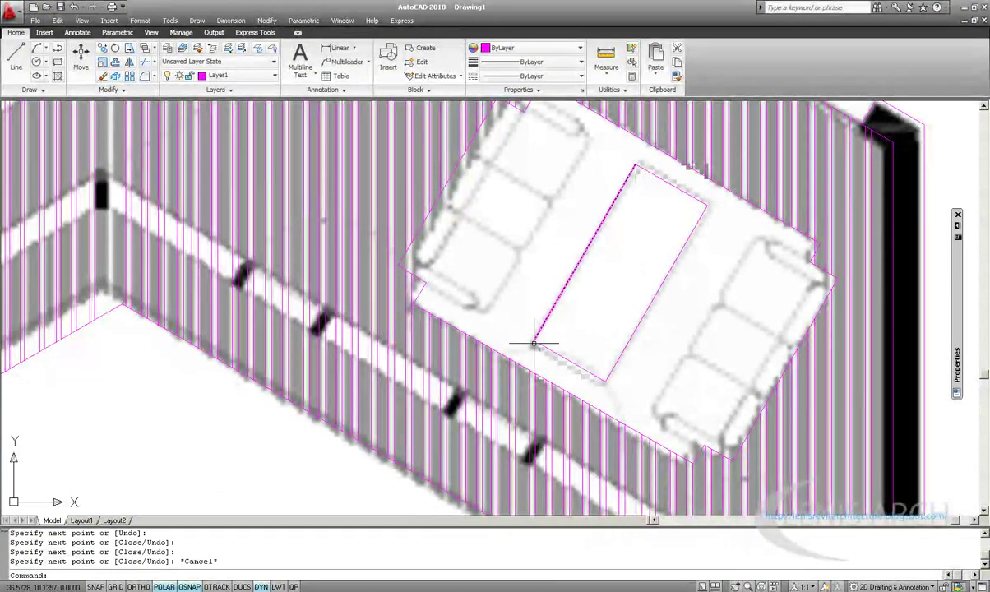
{"action": "type", "text": "CH"}
Step: Chamfer the table outline's open corner at zero distance to close it
{"action": "key", "text": "Return"}
{"action": "left_click", "coordinate": [542, 340]}
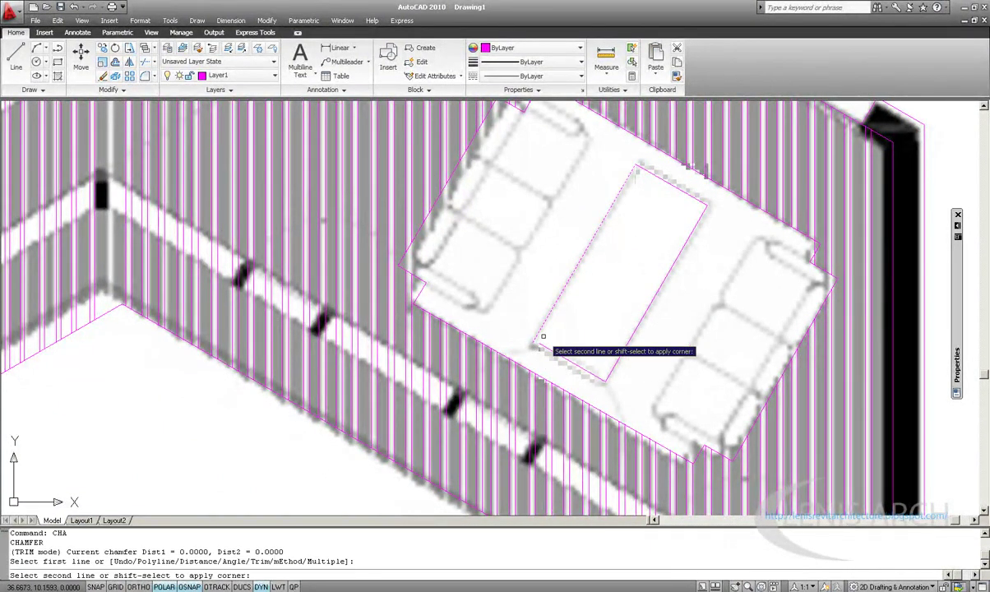
{"action": "left_click", "coordinate": [567, 366]}
{"action": "scroll", "coordinate": [549, 327], "scroll_direction": "down", "scroll_amount": 5}
{"action": "scroll", "coordinate": [504, 331], "scroll_direction": "up", "scroll_amount": 2}
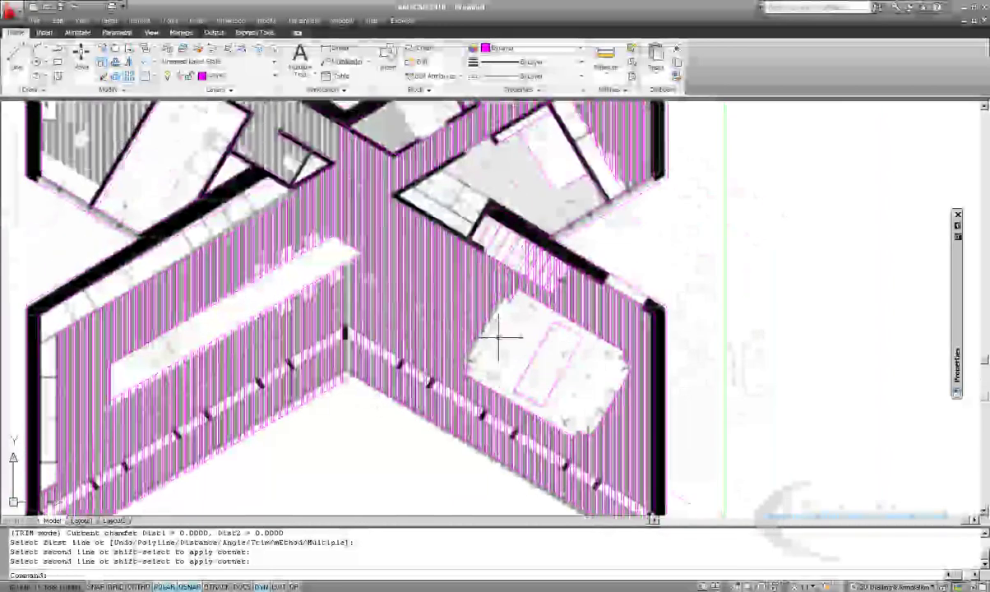
{"action": "scroll", "coordinate": [510, 347], "scroll_direction": "up", "scroll_amount": 2}
{"action": "scroll", "coordinate": [504, 338], "scroll_direction": "up", "scroll_amount": 2}
{"action": "mouse_move", "coordinate": [504, 338]}
{"action": "middle_mouse_down"}
{"action": "mouse_move", "coordinate": [484, 317]}
{"action": "mouse_move", "coordinate": [562, 446]}
{"action": "middle_mouse_up"}
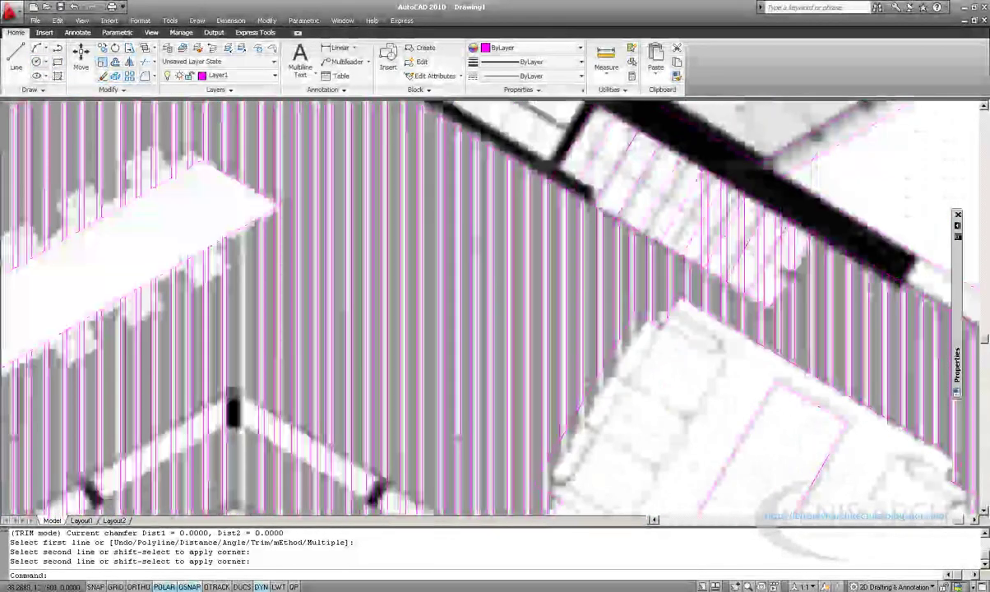
{"action": "scroll", "coordinate": [155, 103], "scroll_direction": "up", "scroll_amount": 2}
Step: Draw a magenta line from the wall edge to the far edge above the sofa
{"action": "left_click", "coordinate": [15, 58]}
{"action": "scroll", "coordinate": [630, 327], "scroll_direction": "up", "scroll_amount": 2}
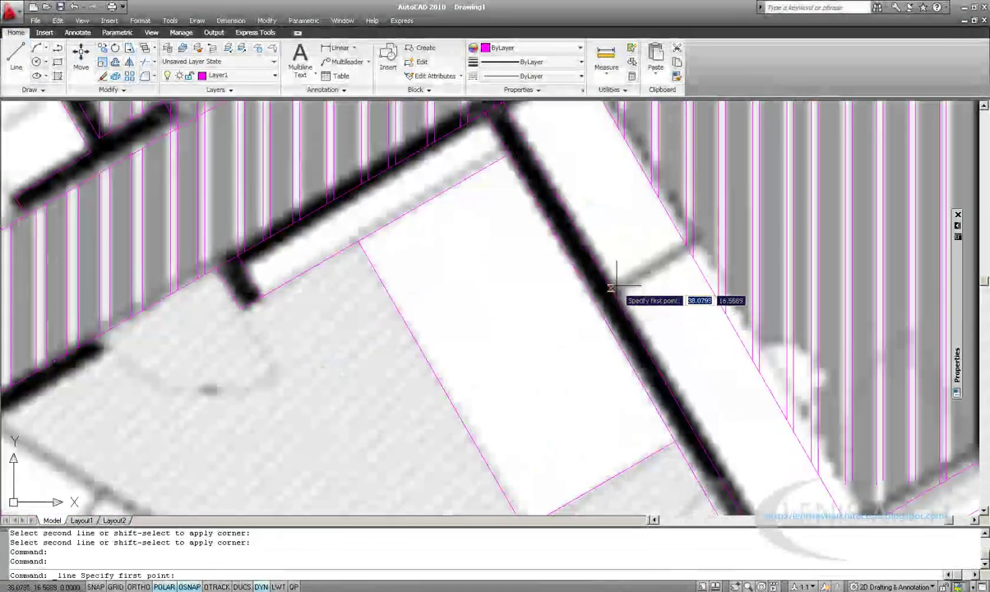
{"action": "left_click", "coordinate": [610, 285]}
{"action": "scroll", "coordinate": [687, 245], "scroll_direction": "up", "scroll_amount": 2}
{"action": "key", "text": "Escape"}
{"action": "key", "text": "Return"}
{"action": "key", "text": "Escape"}
{"action": "key", "text": "Escape"}
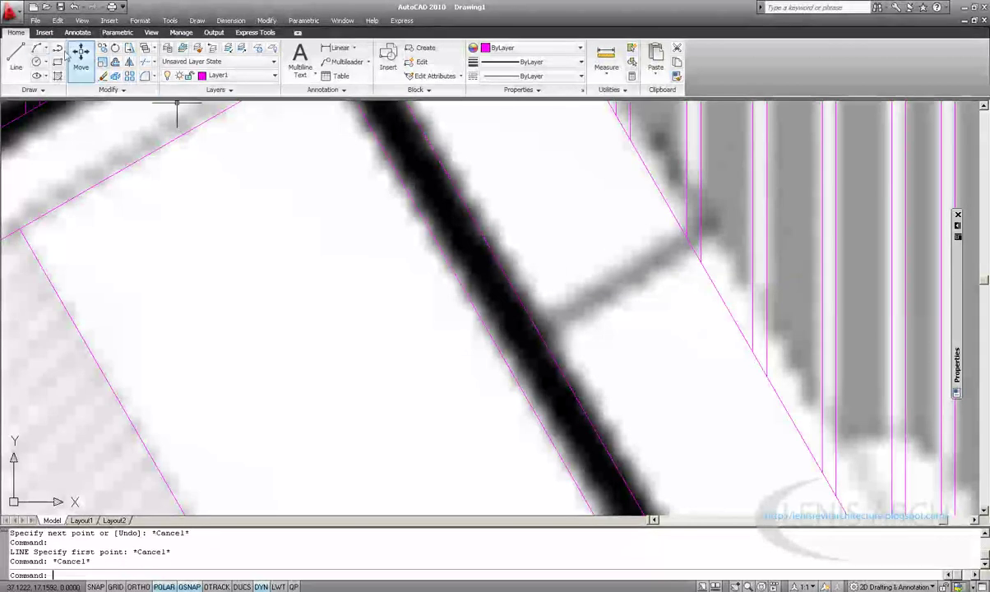
{"action": "left_click", "coordinate": [16, 57]}
{"action": "left_click", "coordinate": [537, 329]}
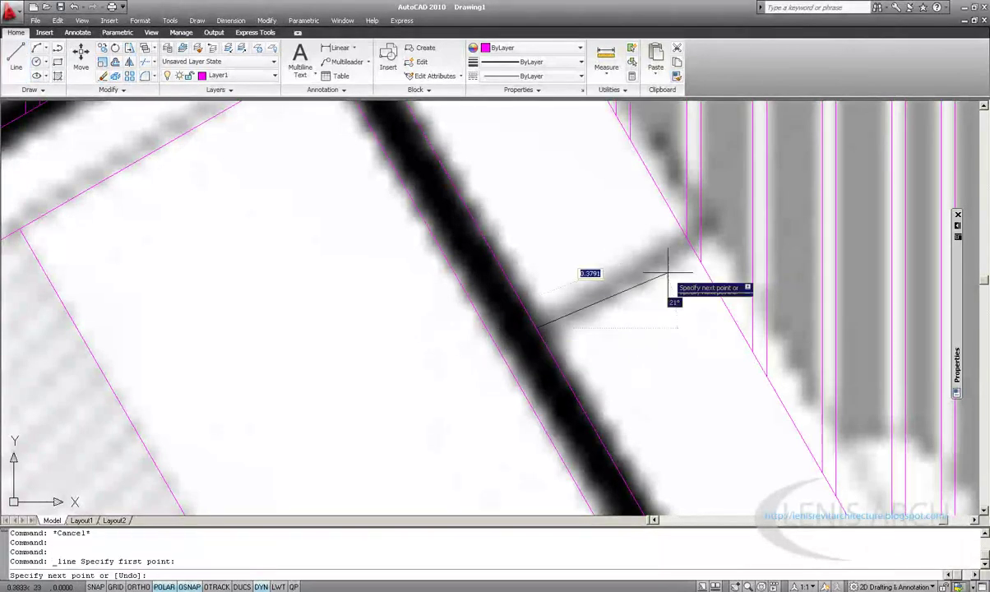
{"action": "left_click", "coordinate": [689, 244]}
{"action": "key", "text": "Escape"}
Step: Draw a second magenta line from the wall edge to the far edge
{"action": "key", "text": "Return"}
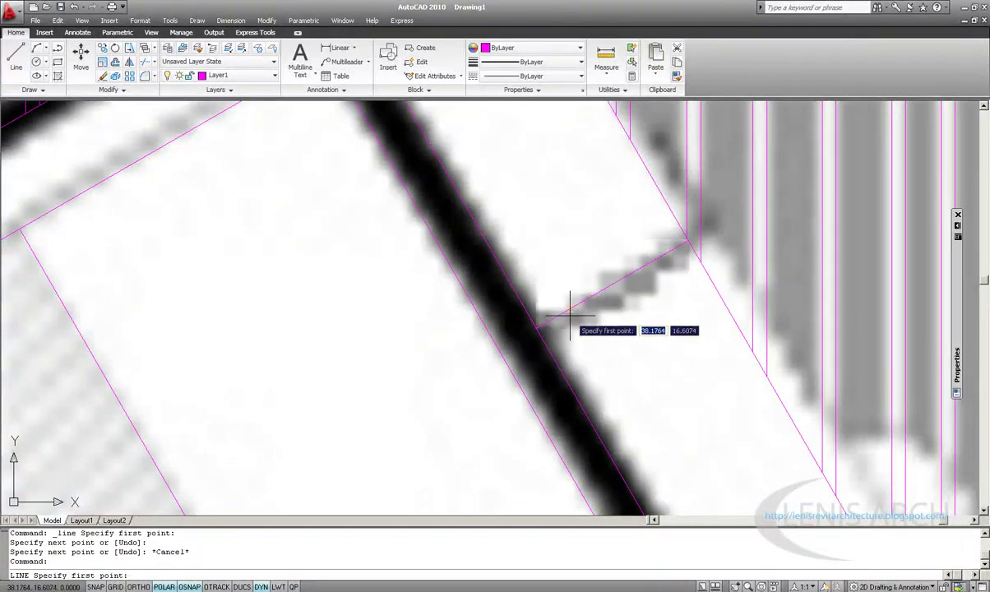
{"action": "left_click", "coordinate": [543, 339]}
{"action": "left_click", "coordinate": [697, 246]}
{"action": "key", "text": "Escape"}
{"action": "scroll", "coordinate": [629, 270], "scroll_direction": "down", "scroll_amount": 5}
{"action": "scroll", "coordinate": [629, 270], "scroll_direction": "down", "scroll_amount": 2}
{"action": "scroll", "coordinate": [453, 309], "scroll_direction": "up", "scroll_amount": 2}
{"action": "scroll", "coordinate": [442, 347], "scroll_direction": "up", "scroll_amount": 1}
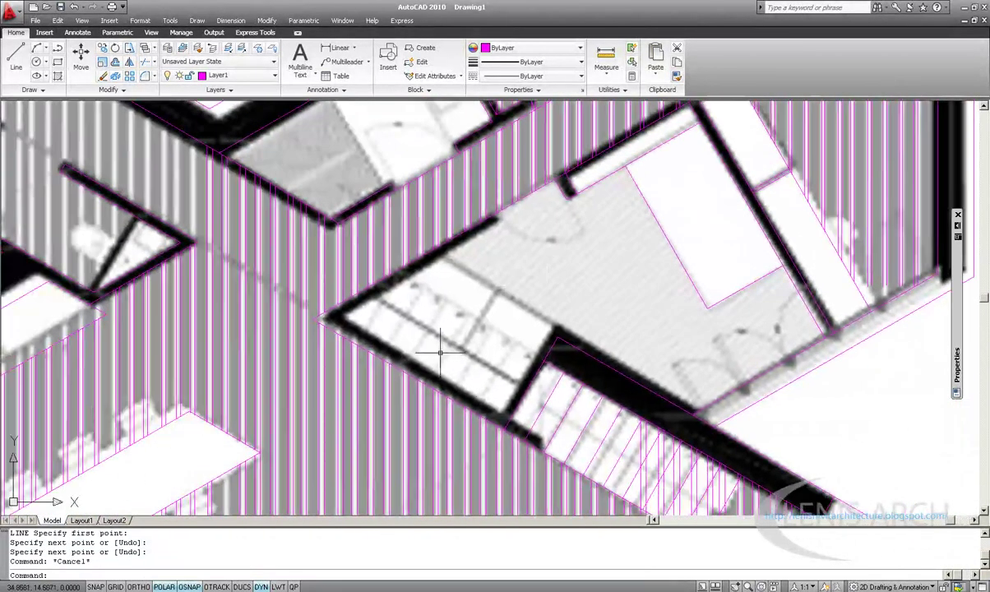
Step: Bring the stair and room corner into view and begin a line at the stair corner
{"action": "left_click", "coordinate": [16, 57]}
{"action": "scroll", "coordinate": [471, 302], "scroll_direction": "up", "scroll_amount": 3}
{"action": "scroll", "coordinate": [470, 302], "scroll_direction": "up", "scroll_amount": 2}
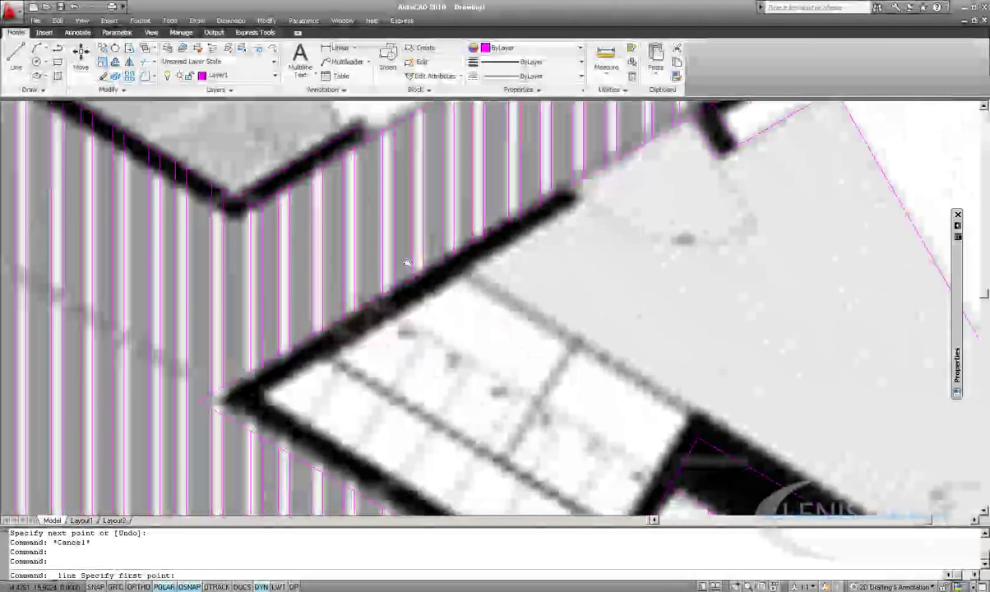
{"action": "scroll", "coordinate": [652, 420], "scroll_direction": "up", "scroll_amount": 1}
{"action": "scroll", "coordinate": [609, 318], "scroll_direction": "up", "scroll_amount": 2}
{"action": "middle_click_drag", "start_coordinate": [609, 317], "coordinate": [575, 287]}
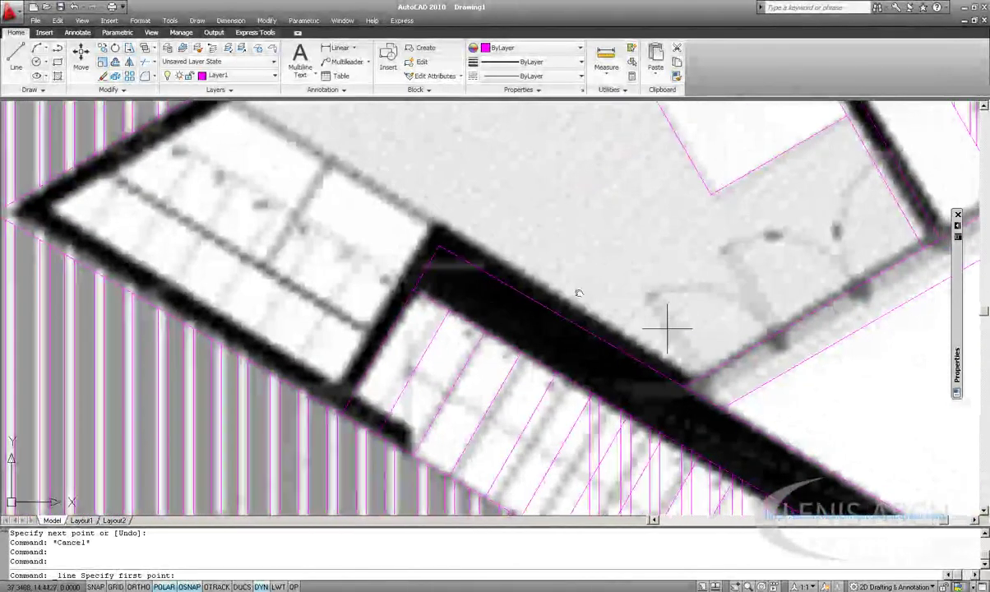
{"action": "scroll", "coordinate": [663, 327], "scroll_direction": "down", "scroll_amount": 2}
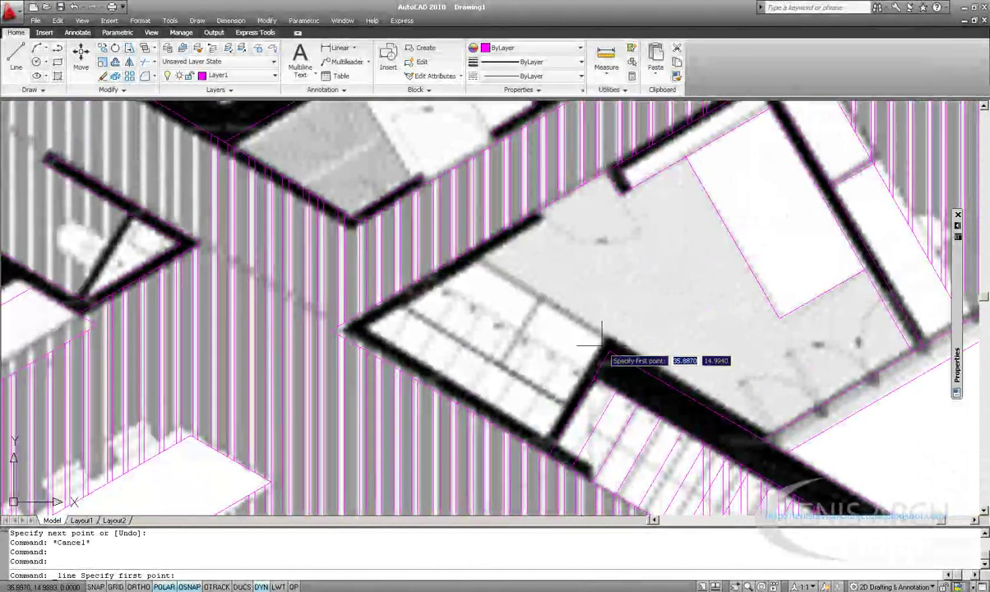
{"action": "left_click", "coordinate": [601, 344]}
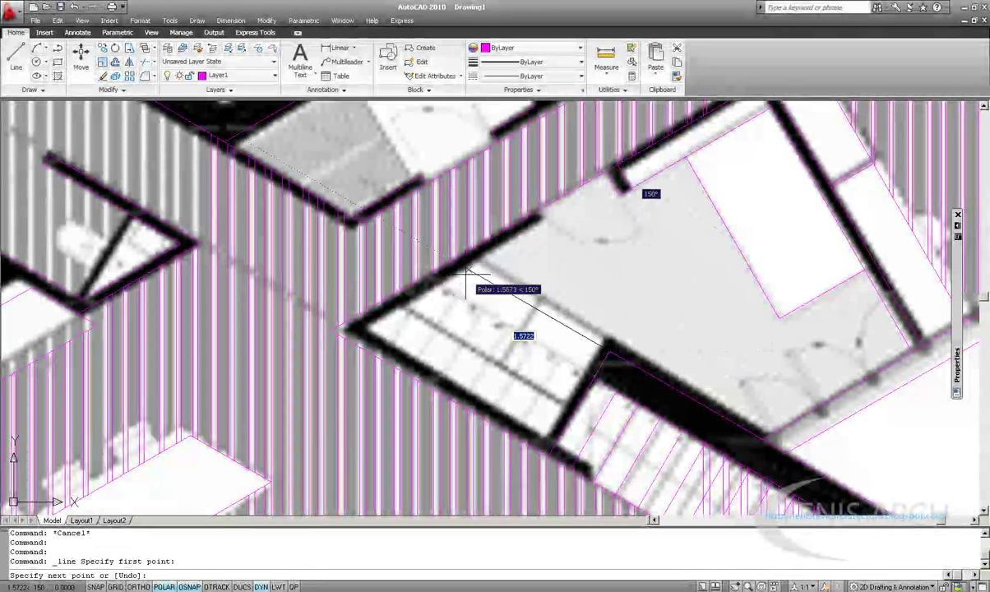
{"action": "key", "text": "Escape"}
Step: Try EXTEND with every object as a boundary, then cancel it
{"action": "key", "text": "Return"}
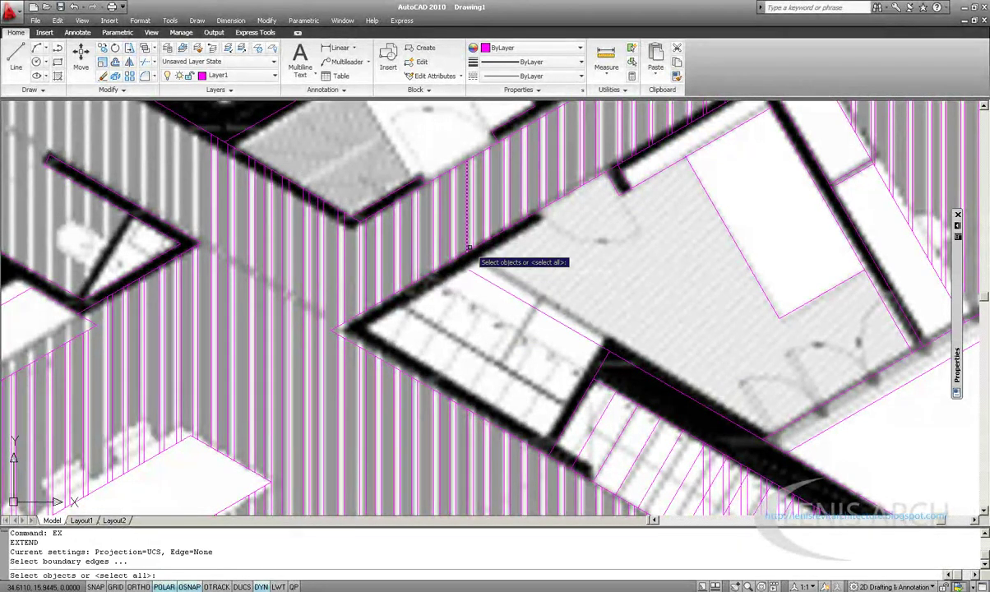
{"action": "key", "text": "Return"}
{"action": "left_click", "coordinate": [465, 283]}
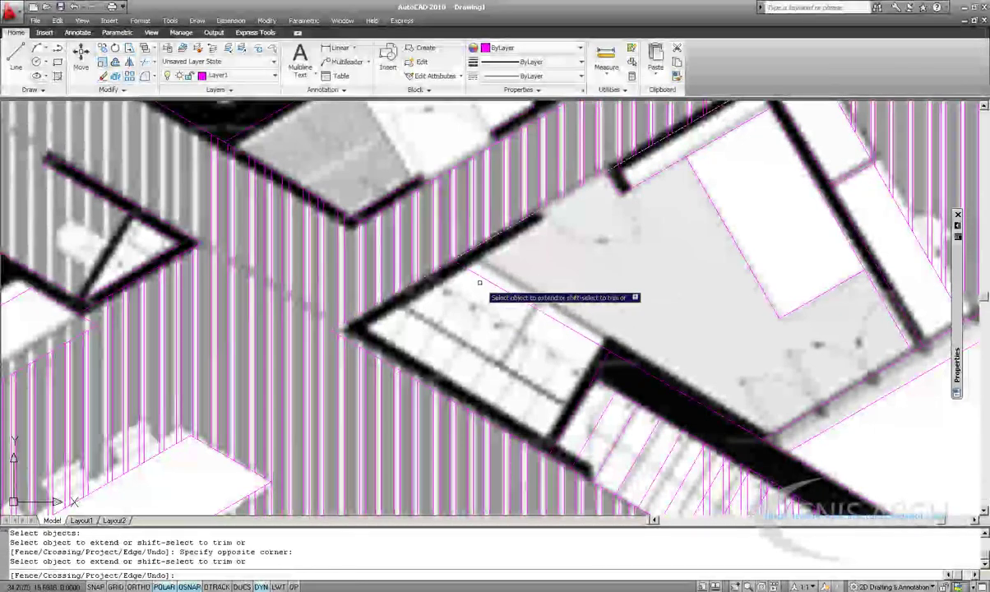
{"action": "key", "text": "Escape"}
{"action": "scroll", "coordinate": [498, 293], "scroll_direction": "up", "scroll_amount": 2}
Step: Draw a magenta line across the stair
{"action": "key", "text": "Return"}
{"action": "left_click", "coordinate": [559, 305]}
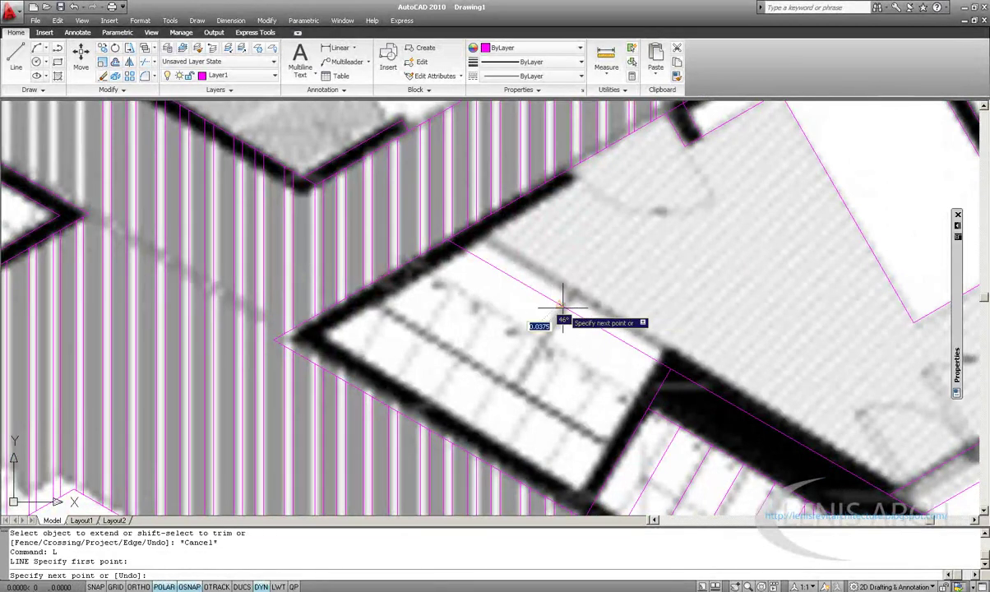
{"action": "left_click", "coordinate": [510, 386]}
{"action": "key", "text": "Escape"}
{"action": "key", "text": "Return"}
{"action": "left_click", "coordinate": [509, 387]}
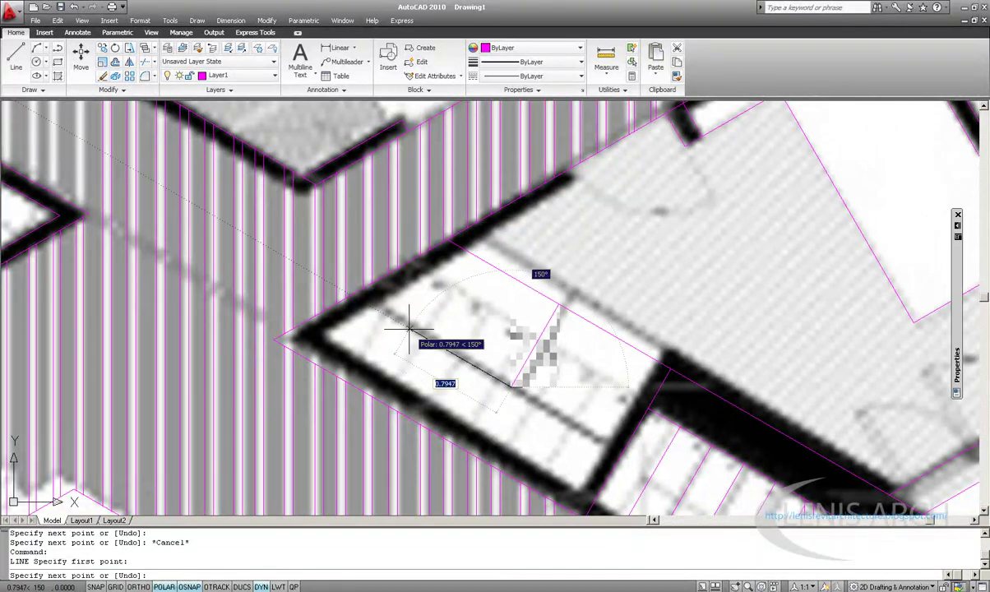
{"action": "key", "text": "Escape"}
Step: Extend the stair lines to the picked boundary edge
{"action": "type", "text": "x"}
{"action": "key", "text": "Return"}
{"action": "left_click", "coordinate": [397, 282]}
{"action": "key", "text": "Return"}
{"action": "left_click_drag", "start_coordinate": [431, 341], "coordinate": [546, 403]}
{"action": "key", "text": "Escape"}
Step: Extend the short stair line to the lower boundary and regenerate the display
{"action": "type", "text": "ex"}
{"action": "key", "text": "Return"}
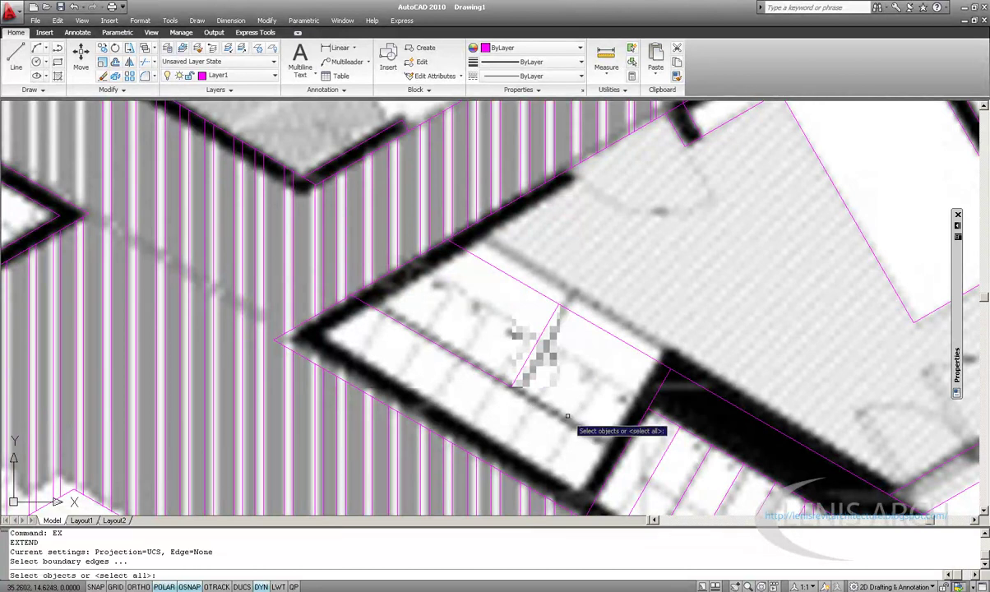
{"action": "left_click", "coordinate": [626, 444]}
{"action": "key", "text": "Return"}
{"action": "left_click_drag", "start_coordinate": [497, 362], "coordinate": [454, 376]}
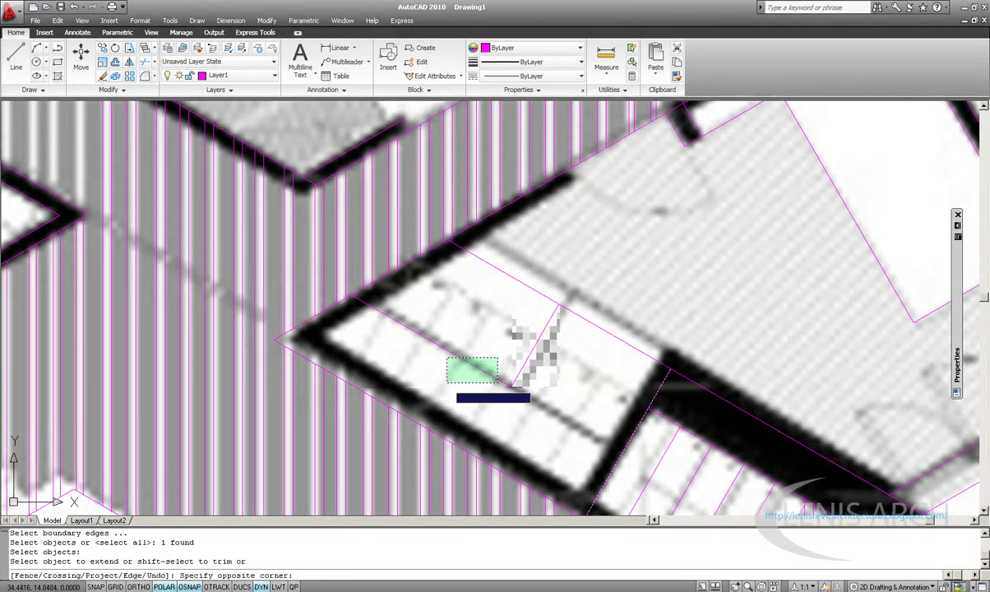
{"action": "key", "text": "Escape"}
{"action": "type", "text": "re"}
{"action": "key", "text": "Return"}
{"action": "scroll", "coordinate": [462, 374], "scroll_direction": "down", "scroll_amount": 3}
{"action": "scroll", "coordinate": [315, 387], "scroll_direction": "up", "scroll_amount": 3}
{"action": "key", "text": "Escape"}
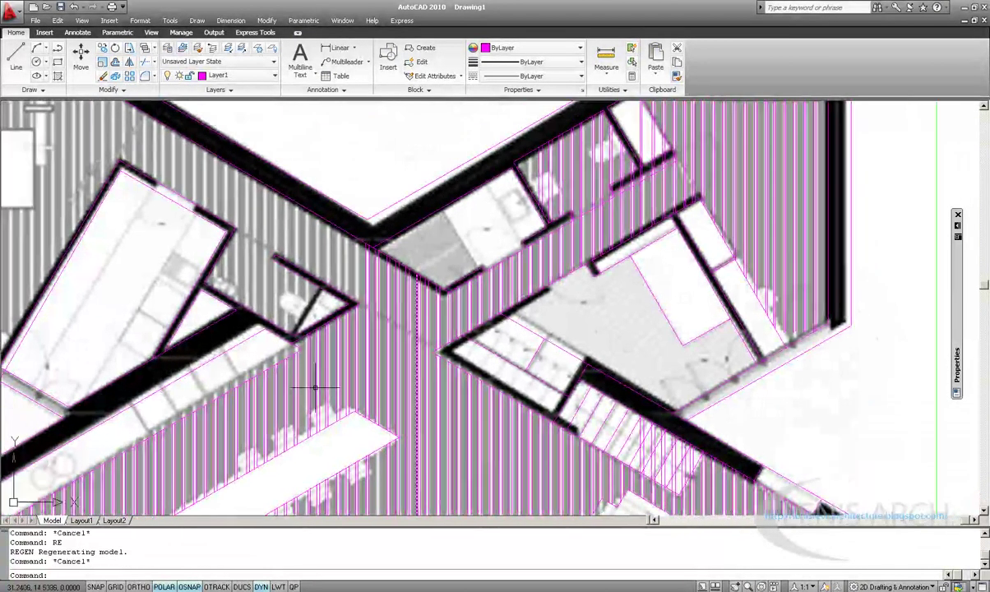
Step: Review Layout1's page setup settings and close the Page Setup Manager
{"action": "left_click", "coordinate": [81, 521]}
{"action": "right_click", "coordinate": [85, 521]}
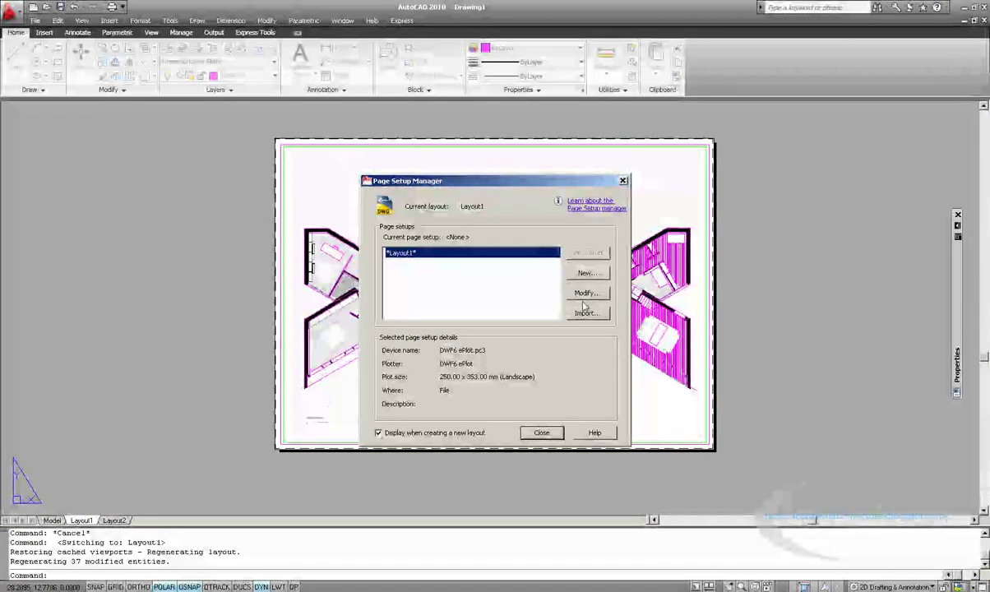
{"action": "left_click", "coordinate": [584, 293]}
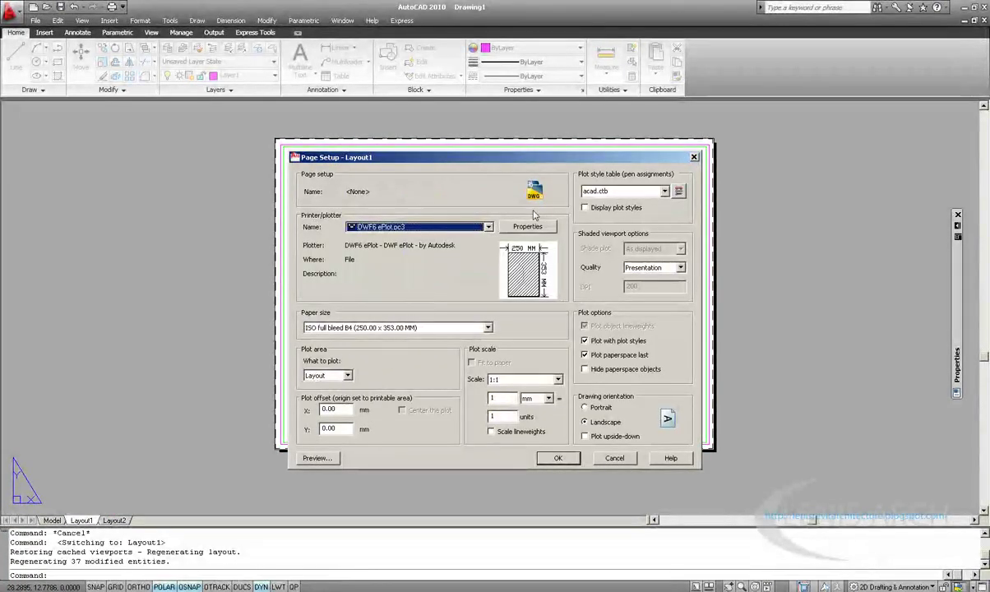
{"action": "left_click", "coordinate": [694, 157]}
{"action": "left_click", "coordinate": [543, 370]}
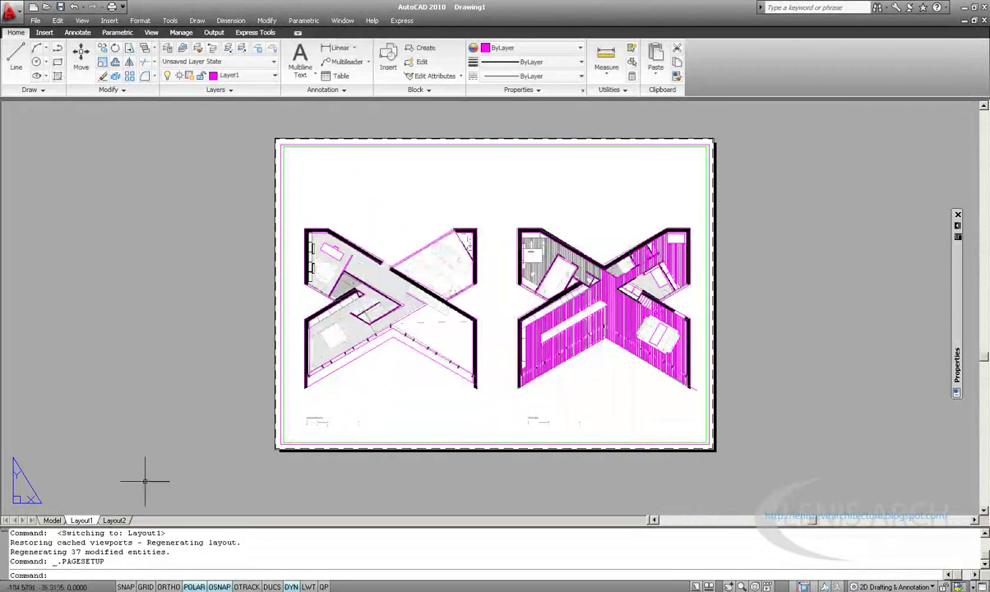
Step: Rename the Layout1 sheet to B4
{"action": "right_click", "coordinate": [80, 520]}
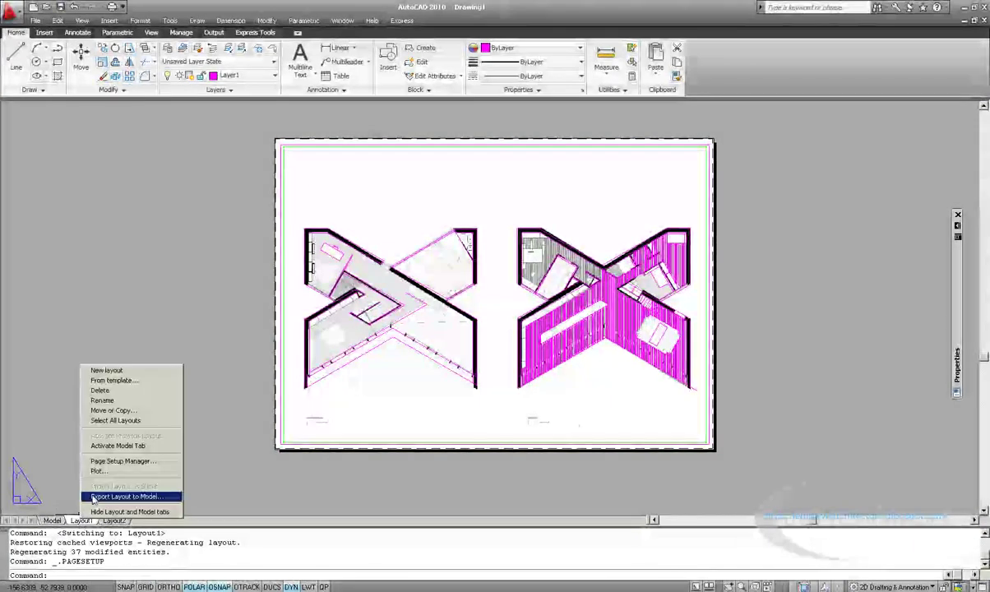
{"action": "left_click", "coordinate": [120, 402]}
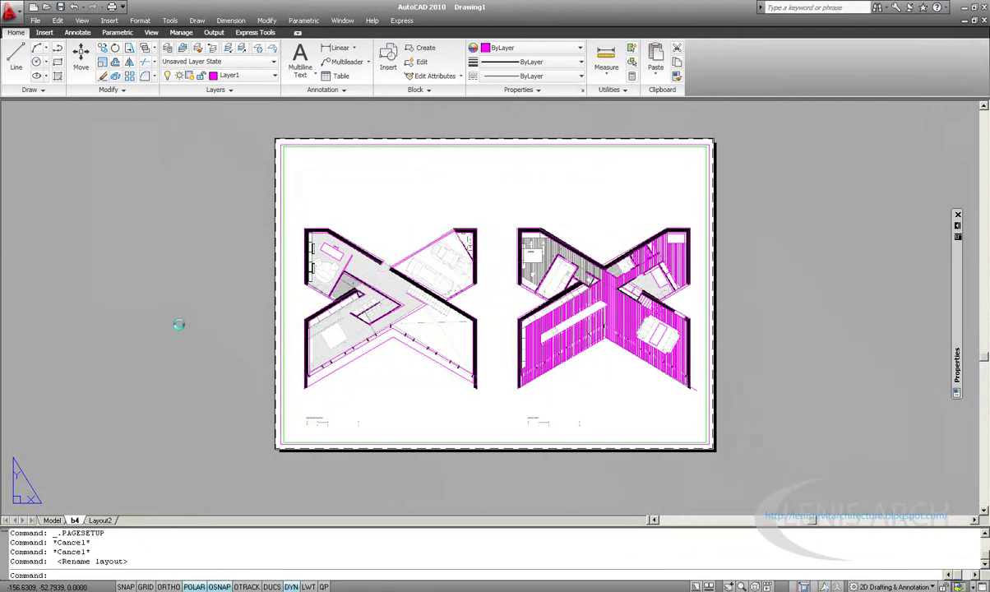
{"action": "type", "text": "4"}
{"action": "key", "text": "Return"}
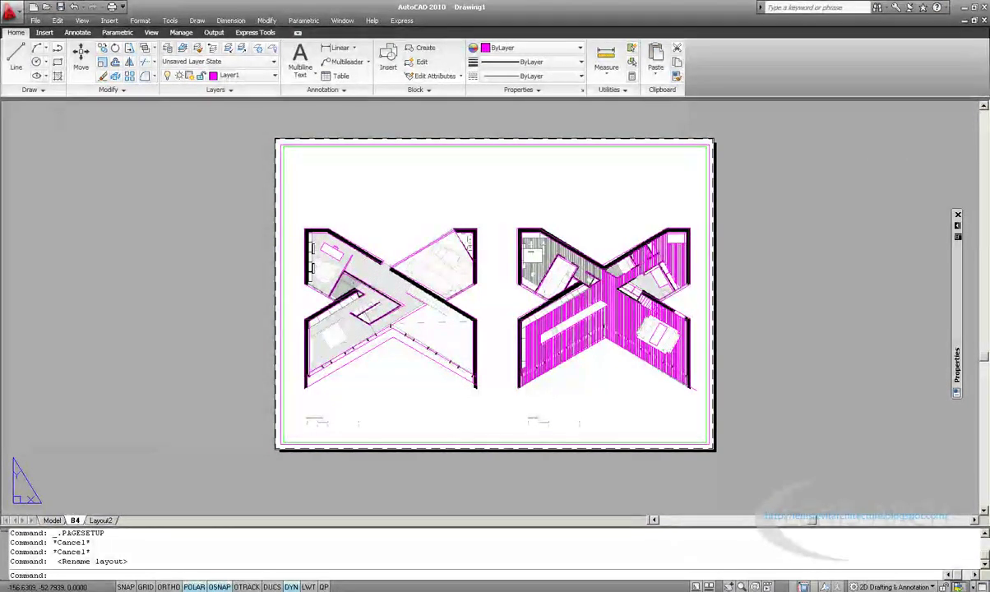
Step: Print-preview the B4 layout, inspect the right plan, then return to model space
{"action": "key", "text": "Escape"}
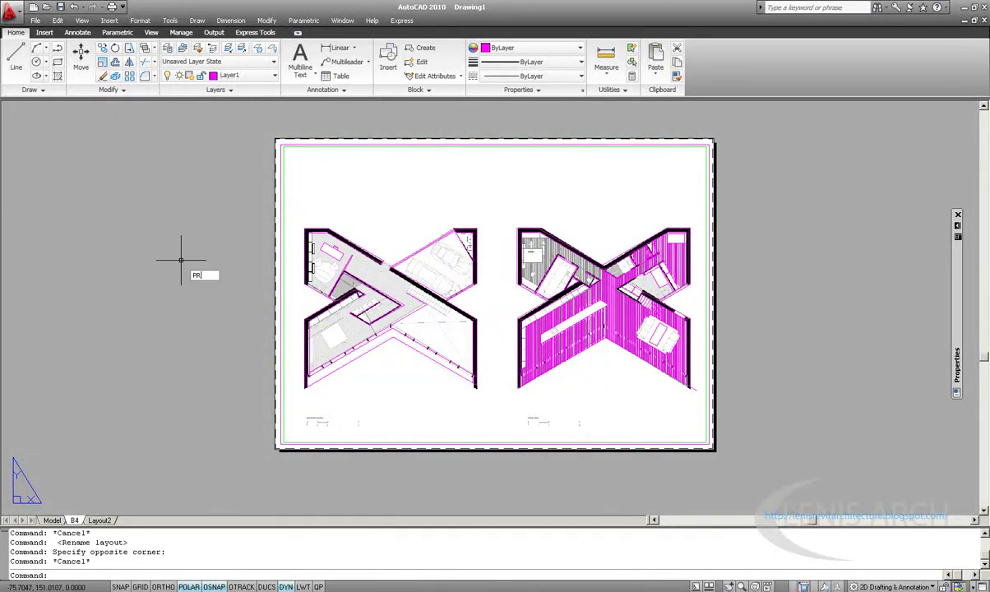
{"action": "key", "text": "Return"}
{"action": "scroll", "coordinate": [604, 238], "scroll_direction": "up", "scroll_amount": 3}
{"action": "scroll", "coordinate": [589, 262], "scroll_direction": "up", "scroll_amount": 2}
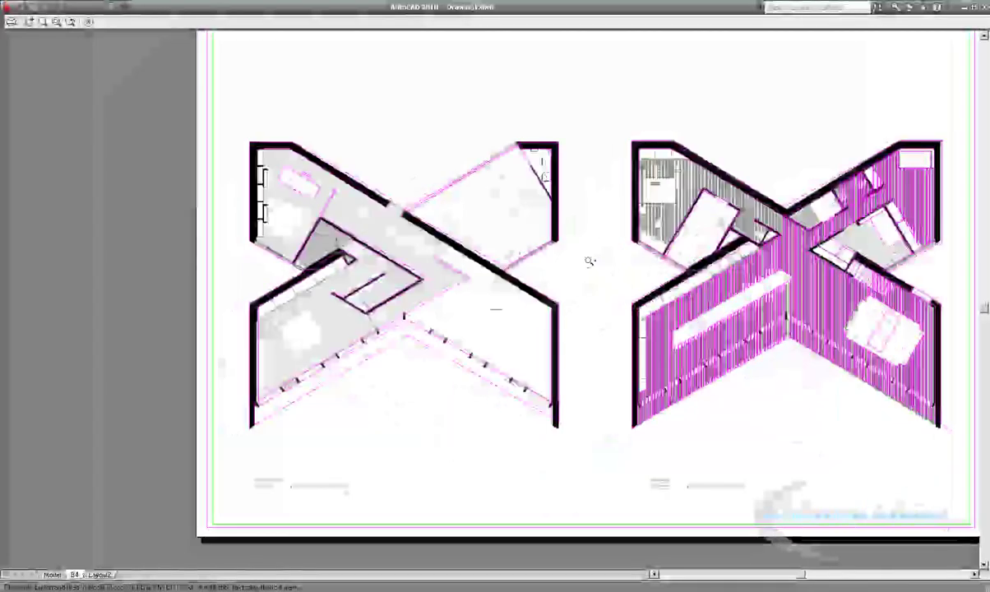
{"action": "scroll", "coordinate": [589, 262], "scroll_direction": "up", "scroll_amount": 5}
{"action": "scroll", "coordinate": [589, 262], "scroll_direction": "down", "scroll_amount": 4}
{"action": "middle_click_drag", "start_coordinate": [638, 227], "coordinate": [449, 228]}
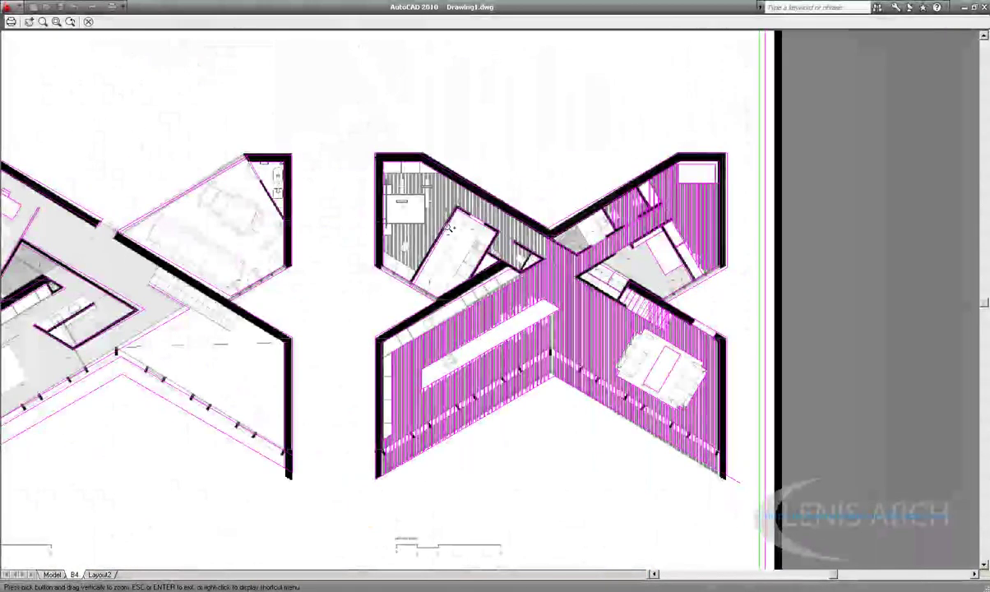
{"action": "scroll", "coordinate": [588, 296], "scroll_direction": "up", "scroll_amount": 3}
{"action": "middle_click_drag", "start_coordinate": [478, 315], "coordinate": [420, 314]}
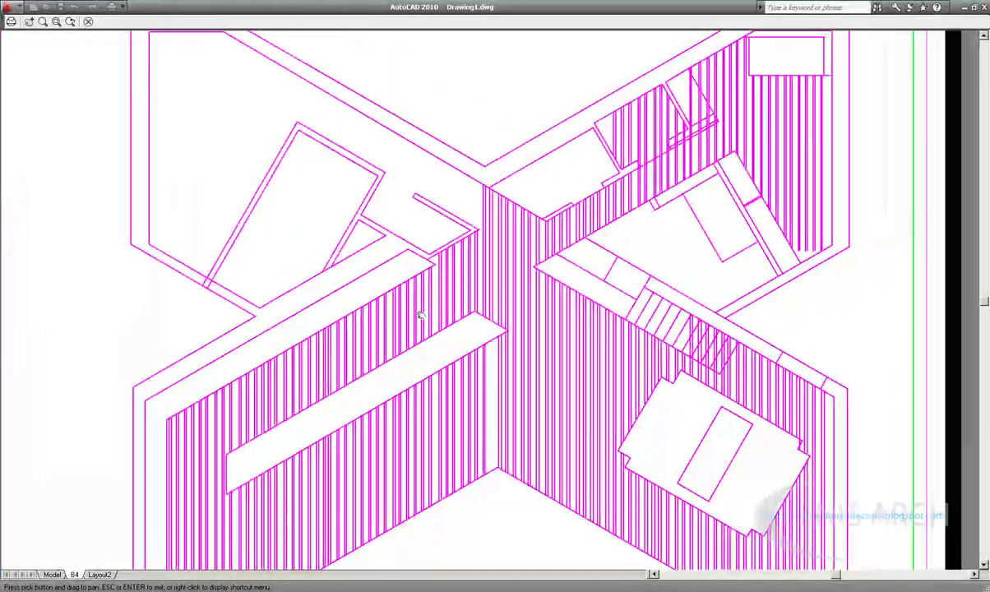
{"action": "scroll", "coordinate": [420, 314], "scroll_direction": "down", "scroll_amount": 2}
{"action": "scroll", "coordinate": [461, 305], "scroll_direction": "down", "scroll_amount": 1}
{"action": "scroll", "coordinate": [509, 288], "scroll_direction": "down", "scroll_amount": 2}
{"action": "scroll", "coordinate": [536, 276], "scroll_direction": "down", "scroll_amount": 2}
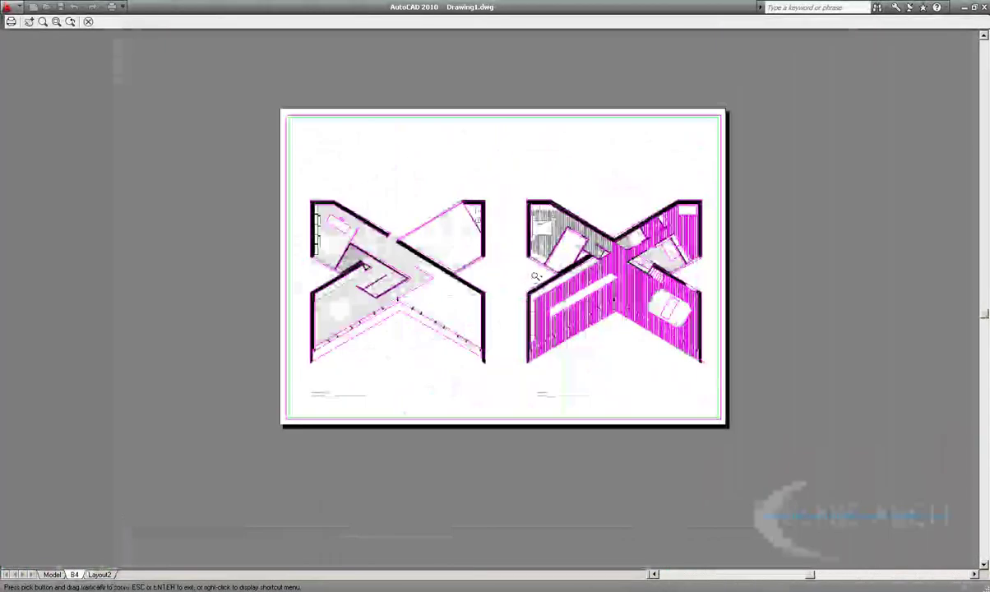
{"action": "key", "text": "Escape"}
{"action": "left_click", "coordinate": [52, 519]}
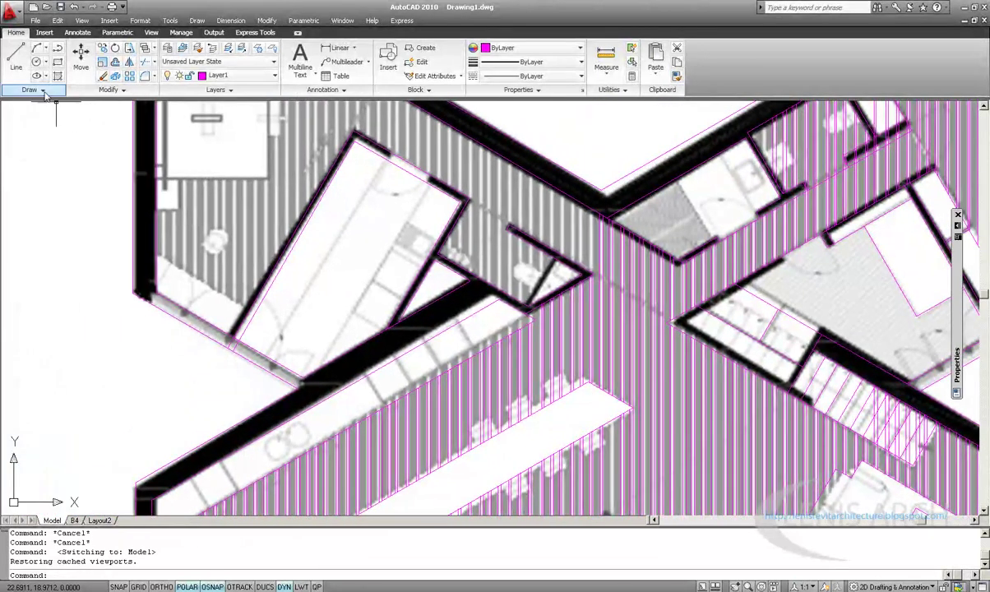
Step: Trace the counter's long edge with a line and extend it to the counter's top edge
{"action": "left_click", "coordinate": [15, 57]}
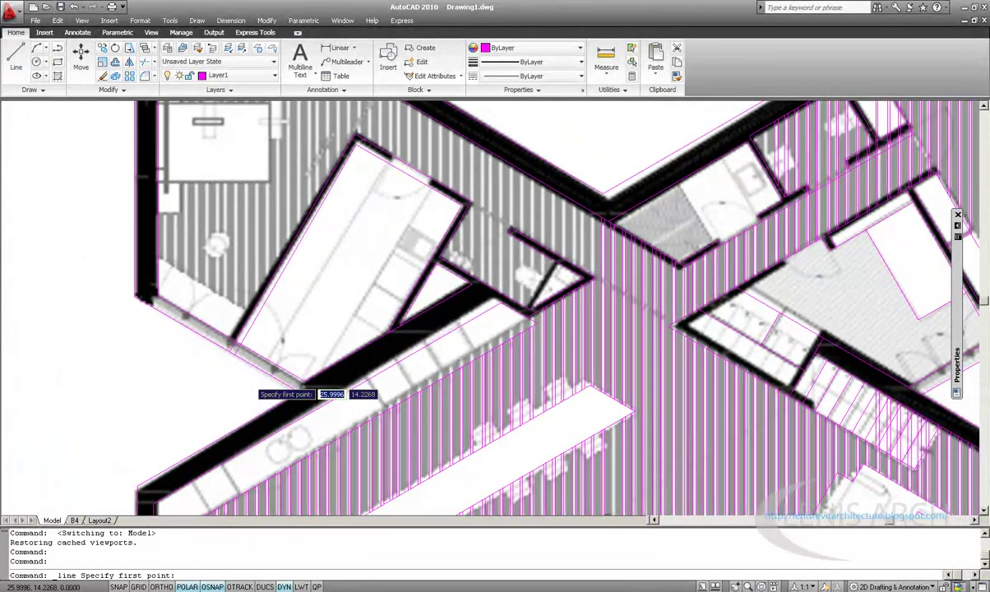
{"action": "scroll", "coordinate": [247, 380], "scroll_direction": "up", "scroll_amount": 3}
{"action": "left_click", "coordinate": [282, 337]}
{"action": "scroll", "coordinate": [304, 276], "scroll_direction": "up", "scroll_amount": 2}
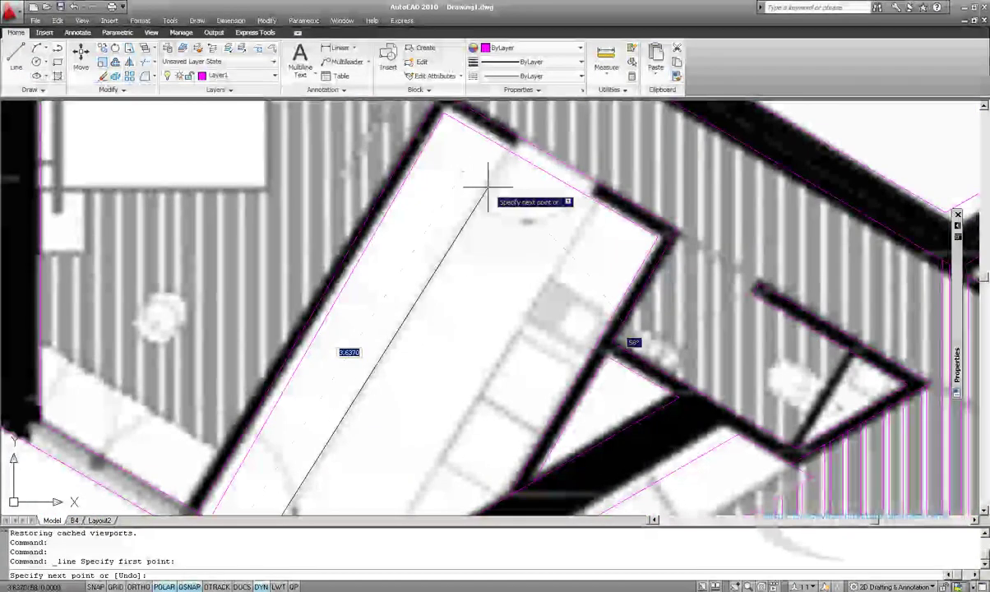
{"action": "scroll", "coordinate": [468, 205], "scroll_direction": "down", "scroll_amount": 2}
{"action": "left_click", "coordinate": [458, 239]}
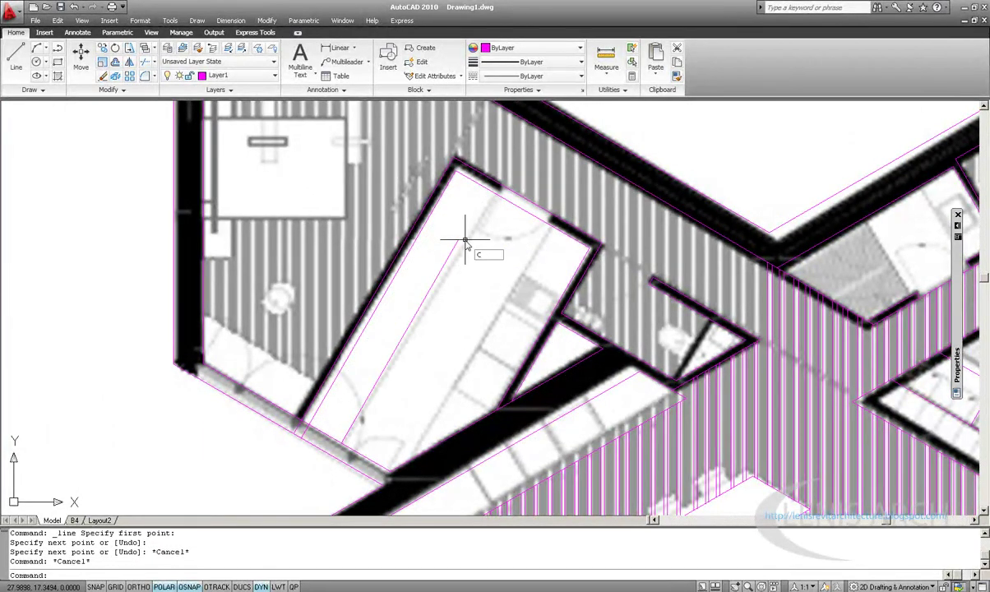
{"action": "type", "text": "x"}
{"action": "key", "text": "Return"}
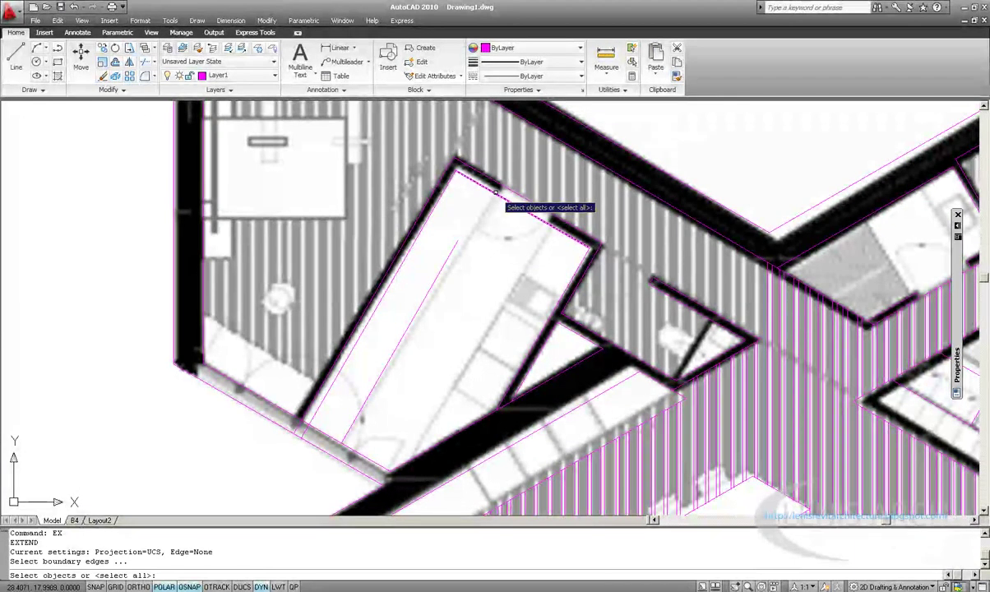
{"action": "left_click", "coordinate": [496, 192]}
{"action": "key", "text": "Return"}
{"action": "key", "text": "Escape"}
{"action": "key", "text": "Escape"}
{"action": "key", "text": "Escape"}
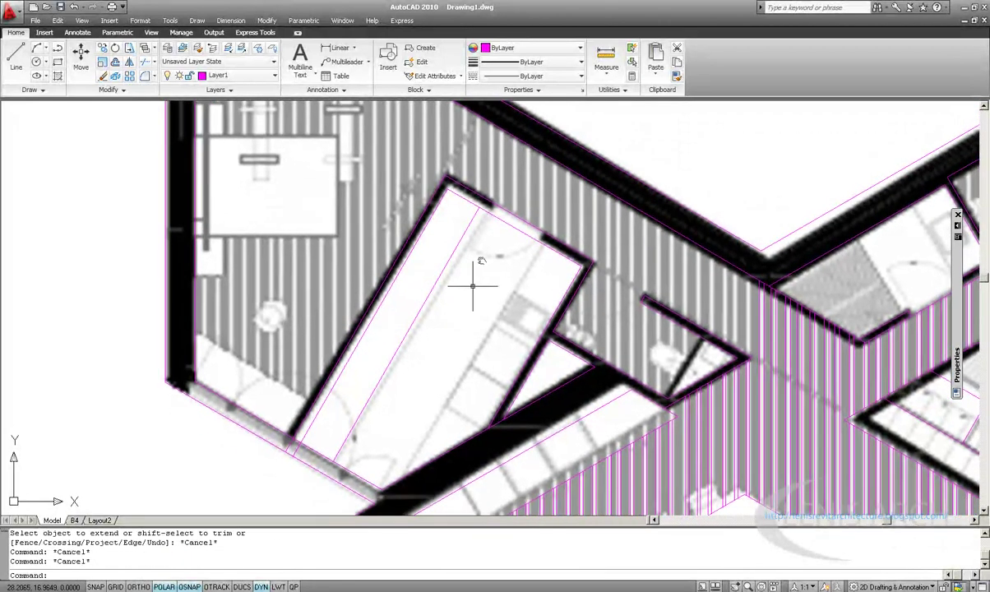
Step: Draw a second counter line from the top edge and extend the lines to the lower counter edge
{"action": "middle_click_drag", "start_coordinate": [473, 286], "coordinate": [483, 248]}
{"action": "type", "text": "l"}
{"action": "key", "text": "Return"}
{"action": "left_click", "coordinate": [554, 202]}
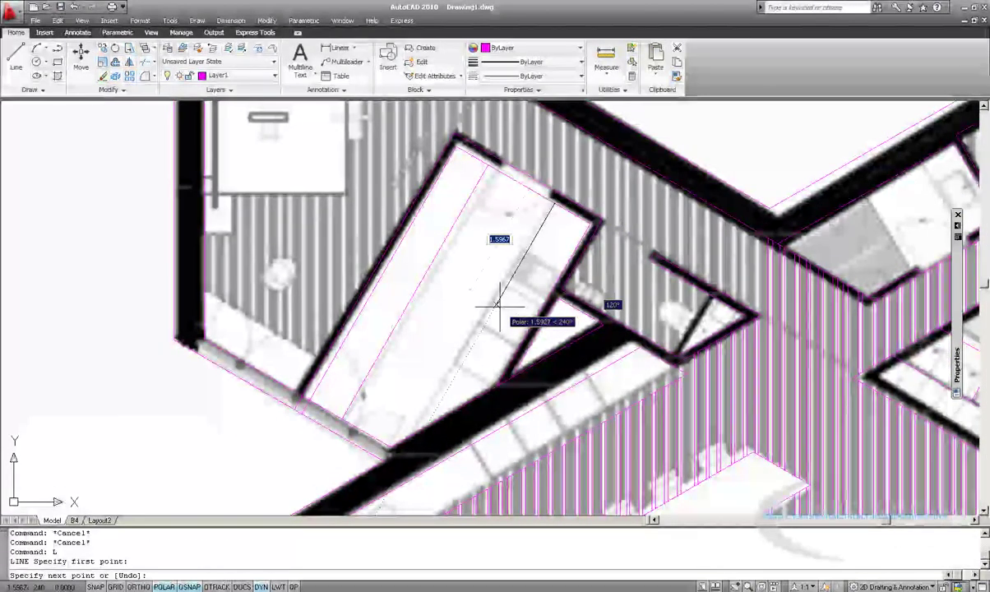
{"action": "left_click", "coordinate": [491, 310]}
{"action": "key", "text": "Escape"}
{"action": "key", "text": "Return"}
{"action": "left_click", "coordinate": [419, 386]}
{"action": "key", "text": "Return"}
{"action": "left_click", "coordinate": [514, 293]}
{"action": "left_click", "coordinate": [503, 324]}
{"action": "middle_click_drag", "start_coordinate": [504, 321], "coordinate": [504, 361]}
{"action": "key", "text": "Escape"}
Step: Draw a short cross line on the counter edge and select the misplaced segment for removal
{"action": "left_click", "coordinate": [16, 55]}
{"action": "scroll", "coordinate": [625, 271], "scroll_direction": "up", "scroll_amount": 3}
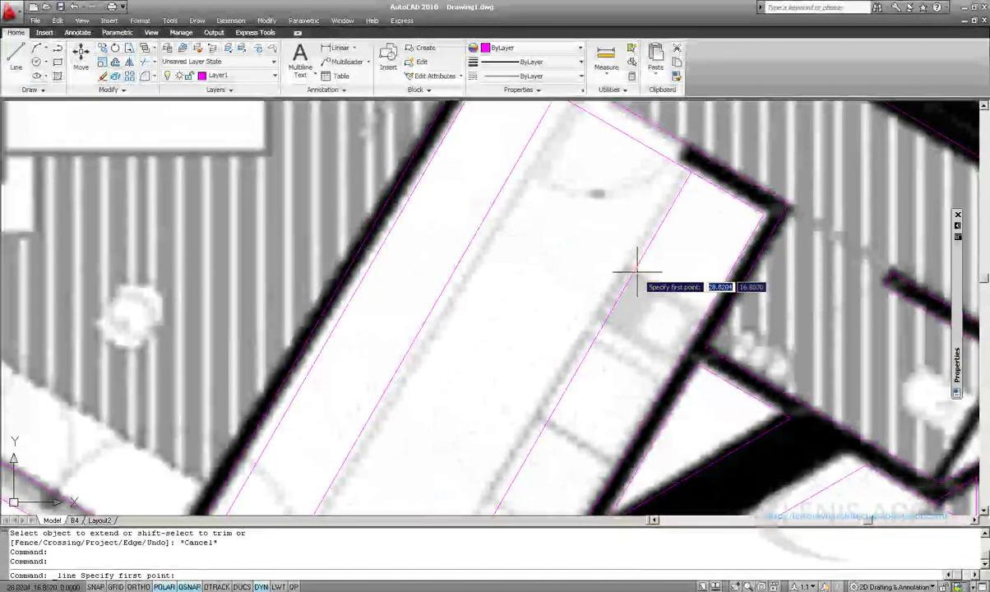
{"action": "left_click", "coordinate": [635, 270]}
{"action": "left_click", "coordinate": [704, 311]}
{"action": "key", "text": "Escape"}
{"action": "key", "text": "Escape"}
{"action": "left_click", "coordinate": [691, 304]}
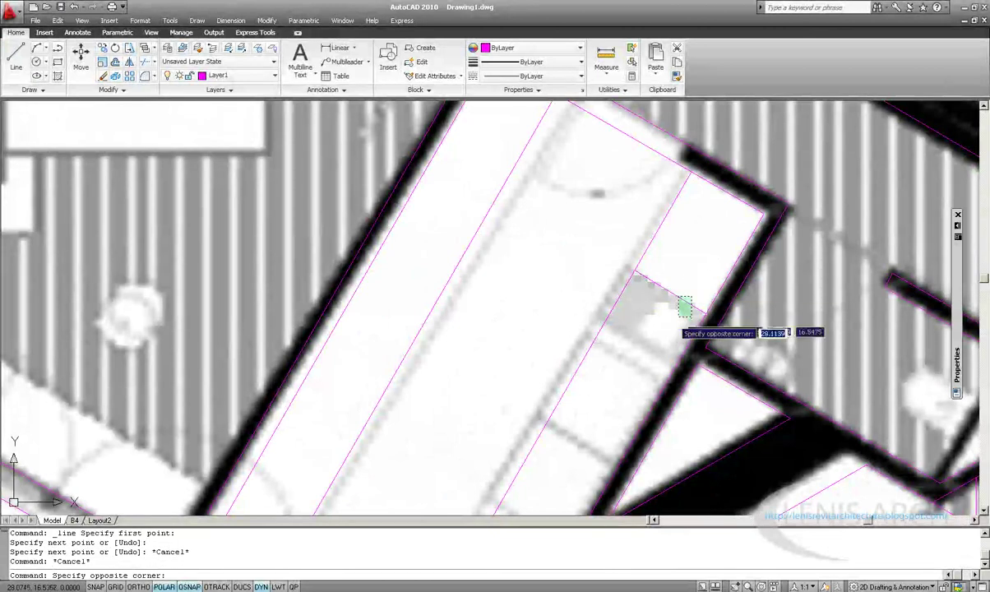
{"action": "left_click", "coordinate": [633, 312]}
Step: Draw two divider lines across the counter from its outer edge
{"action": "type", "text": "l"}
{"action": "key", "text": "Return"}
{"action": "left_click", "coordinate": [630, 274]}
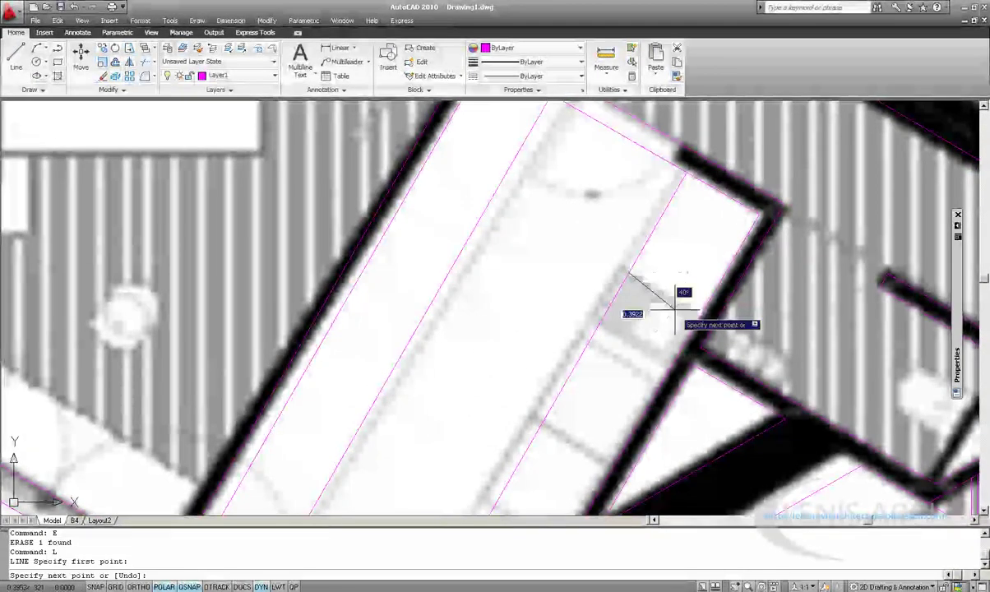
{"action": "left_click", "coordinate": [701, 313]}
{"action": "key", "text": "Escape"}
{"action": "key", "text": "Return"}
{"action": "left_click", "coordinate": [591, 341]}
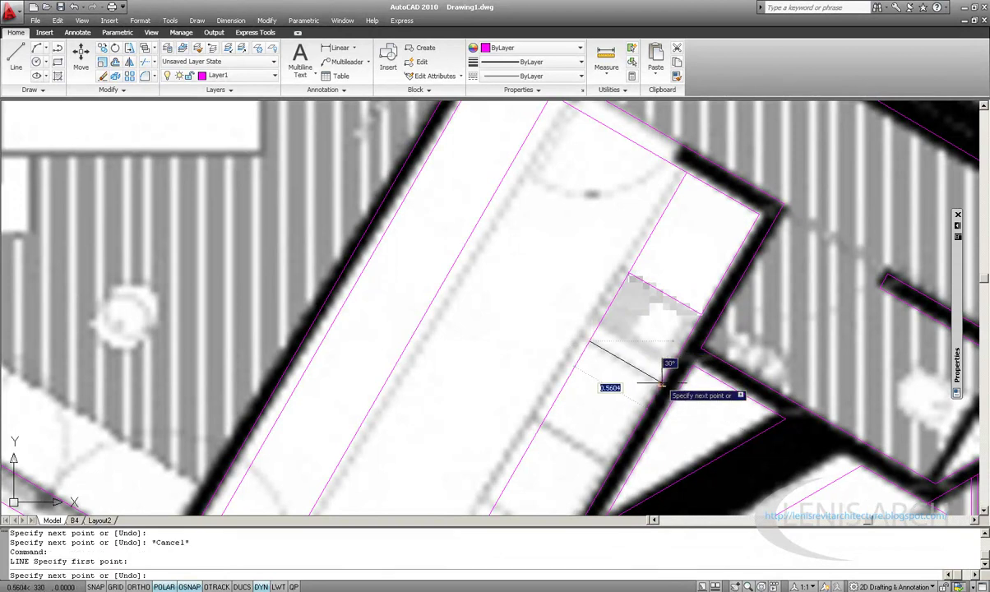
{"action": "left_click", "coordinate": [664, 379]}
{"action": "key", "text": "Escape"}
{"action": "middle_click_drag", "start_coordinate": [575, 350], "coordinate": [592, 227]}
{"action": "key", "text": "Return"}
{"action": "key", "text": "Escape"}
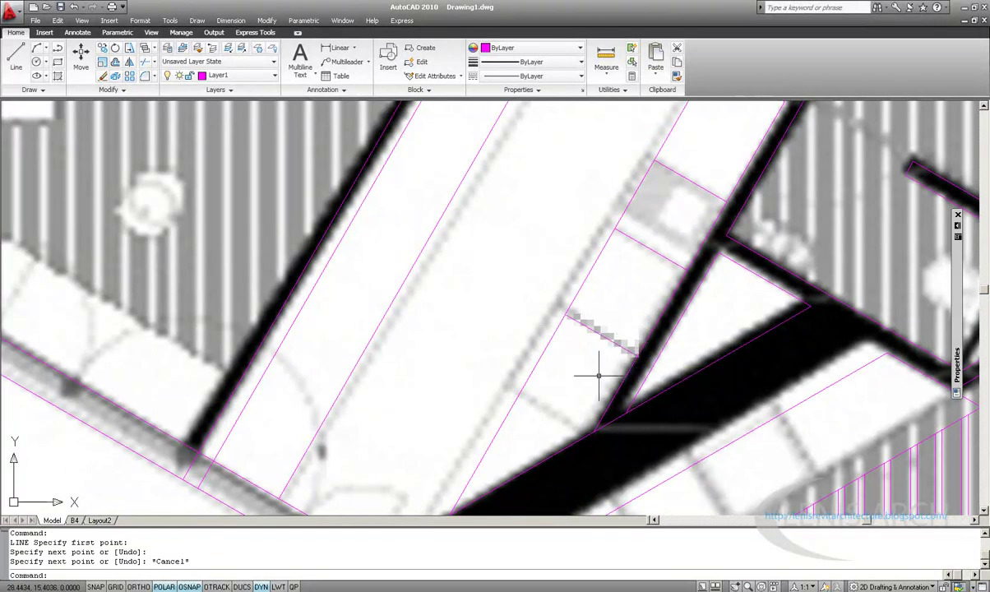
{"action": "middle_click_drag", "start_coordinate": [592, 376], "coordinate": [604, 335]}
Step: Add a lower divider line and trim its overshooting tail at the long wall edge
{"action": "key", "text": "Return"}
{"action": "left_click", "coordinate": [546, 332]}
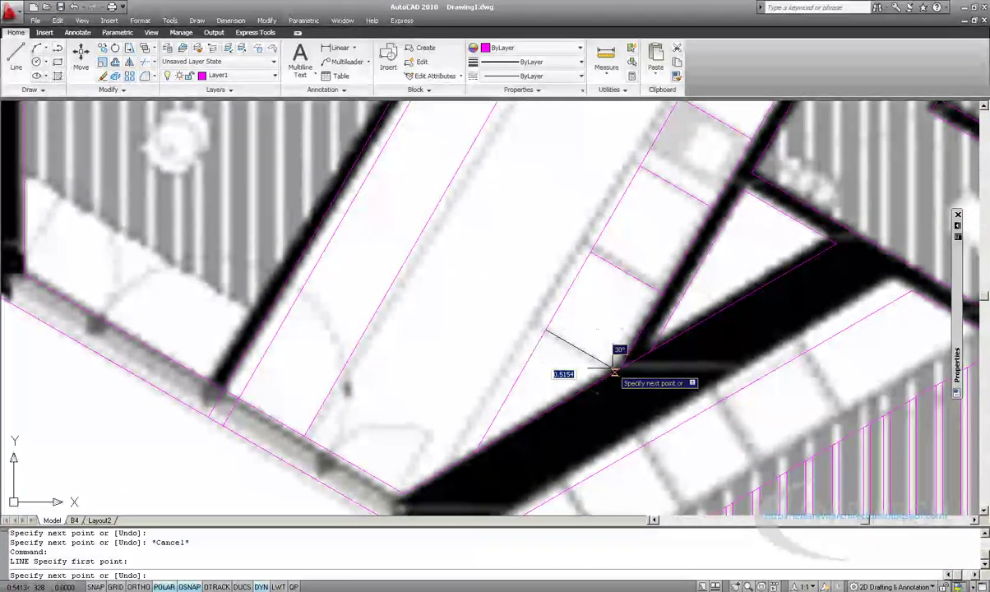
{"action": "scroll", "coordinate": [613, 373], "scroll_direction": "up", "scroll_amount": 3}
{"action": "left_click", "coordinate": [639, 415]}
{"action": "key", "text": "Escape"}
{"action": "key", "text": "t"}
{"action": "key", "text": "r"}
{"action": "key", "text": "Return"}
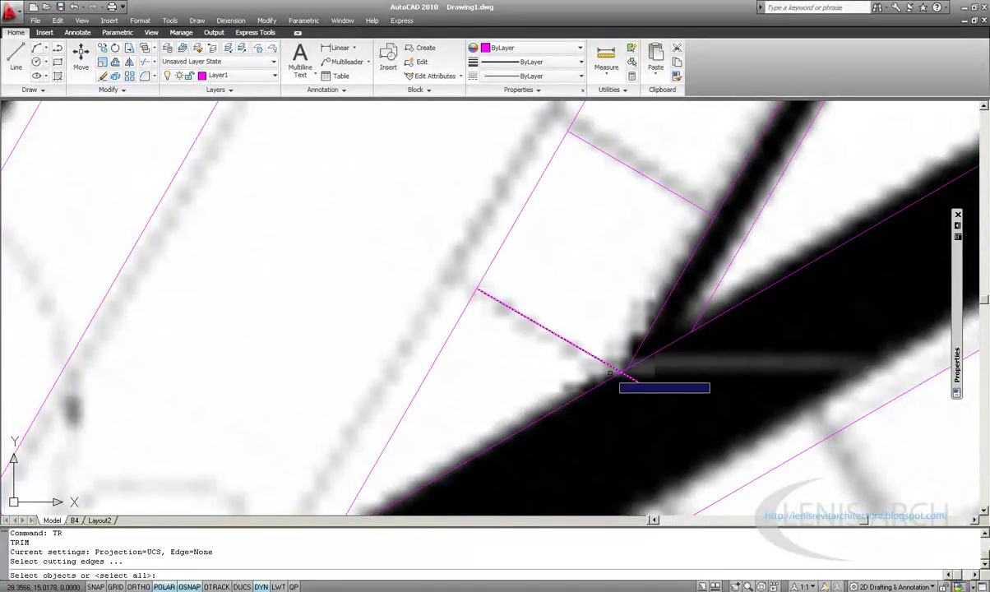
{"action": "scroll", "coordinate": [625, 366], "scroll_direction": "up", "scroll_amount": 2}
{"action": "left_click_drag", "start_coordinate": [580, 380], "coordinate": [615, 405]}
{"action": "key", "text": "Return"}
{"action": "left_click", "coordinate": [641, 385]}
{"action": "key", "text": "Escape"}
Step: Pan and zoom to view the whole room plan and the upper wall area
{"action": "scroll", "coordinate": [568, 343], "scroll_direction": "down", "scroll_amount": 3}
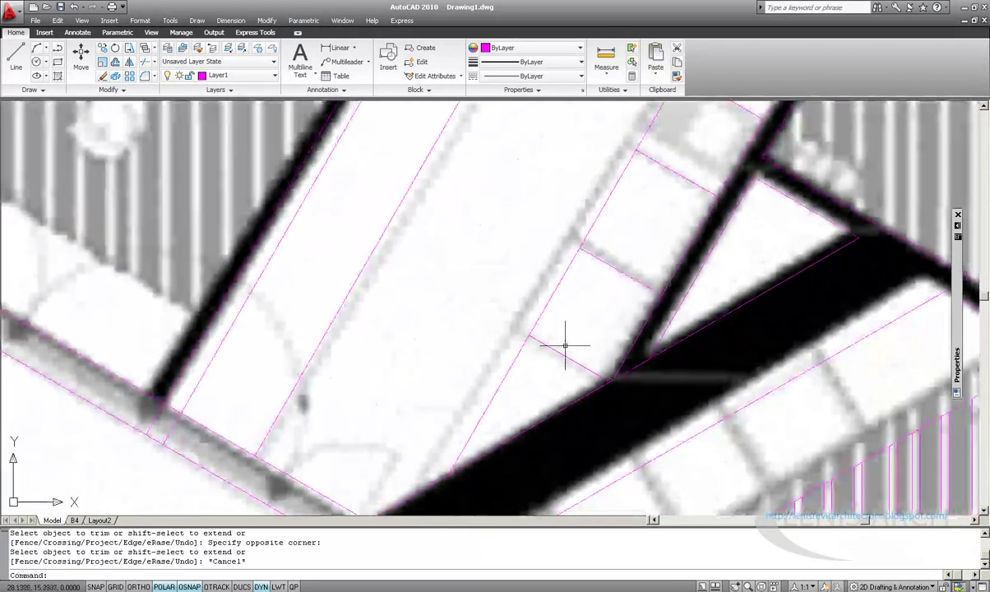
{"action": "scroll", "coordinate": [568, 343], "scroll_direction": "down", "scroll_amount": 2}
{"action": "middle_click_drag", "start_coordinate": [535, 329], "coordinate": [625, 378]}
{"action": "scroll", "coordinate": [540, 236], "scroll_direction": "up", "scroll_amount": 1}
{"action": "scroll", "coordinate": [550, 346], "scroll_direction": "down", "scroll_amount": 2}
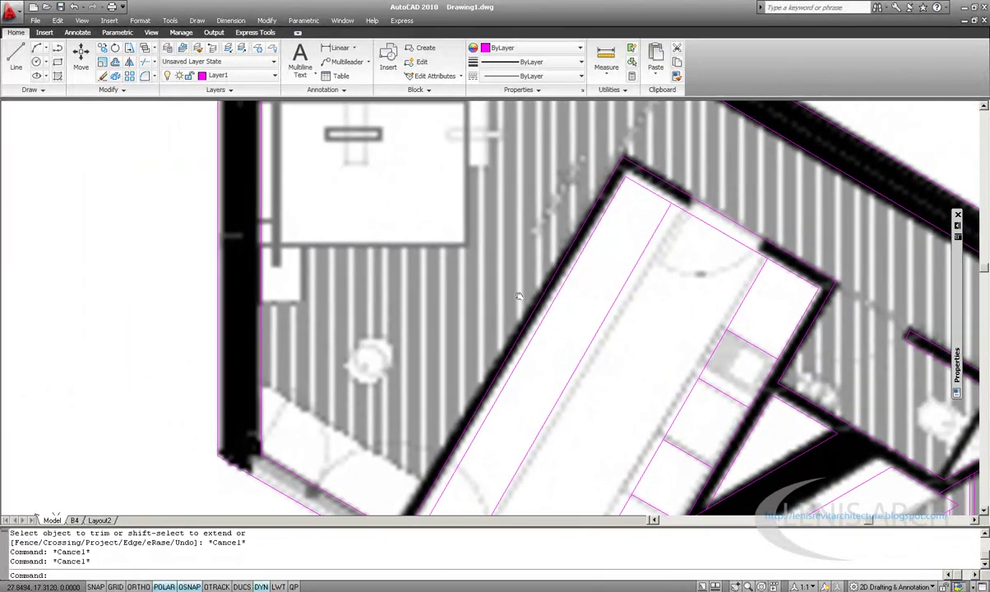
{"action": "middle_click_drag", "start_coordinate": [508, 331], "coordinate": [398, 335]}
Step: Draw a line along the top strip's lower edge, starting at the room's left wall
{"action": "scroll", "coordinate": [472, 286], "scroll_direction": "down", "scroll_amount": 1}
{"action": "middle_click_drag", "start_coordinate": [307, 169], "coordinate": [416, 195]}
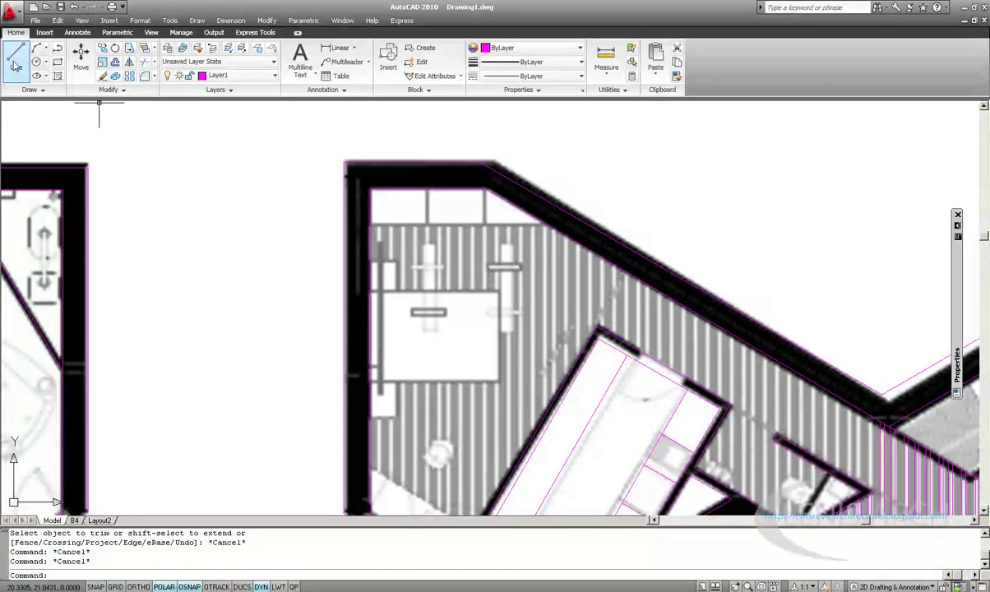
{"action": "left_click", "coordinate": [15, 66]}
{"action": "scroll", "coordinate": [427, 203], "scroll_direction": "up", "scroll_amount": 2}
{"action": "left_click", "coordinate": [343, 233]}
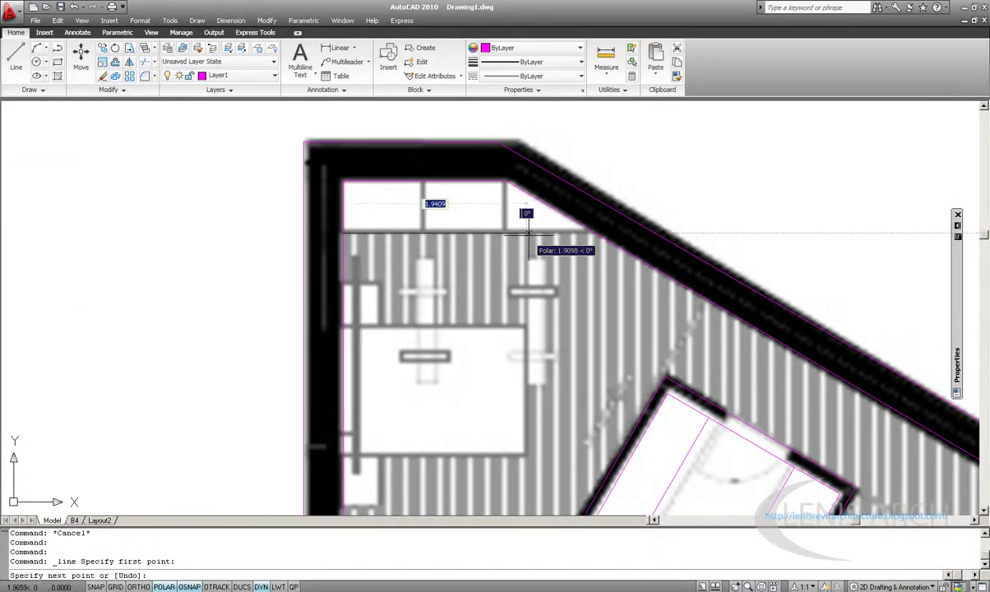
{"action": "left_click", "coordinate": [627, 234]}
{"action": "key", "text": "Escape"}
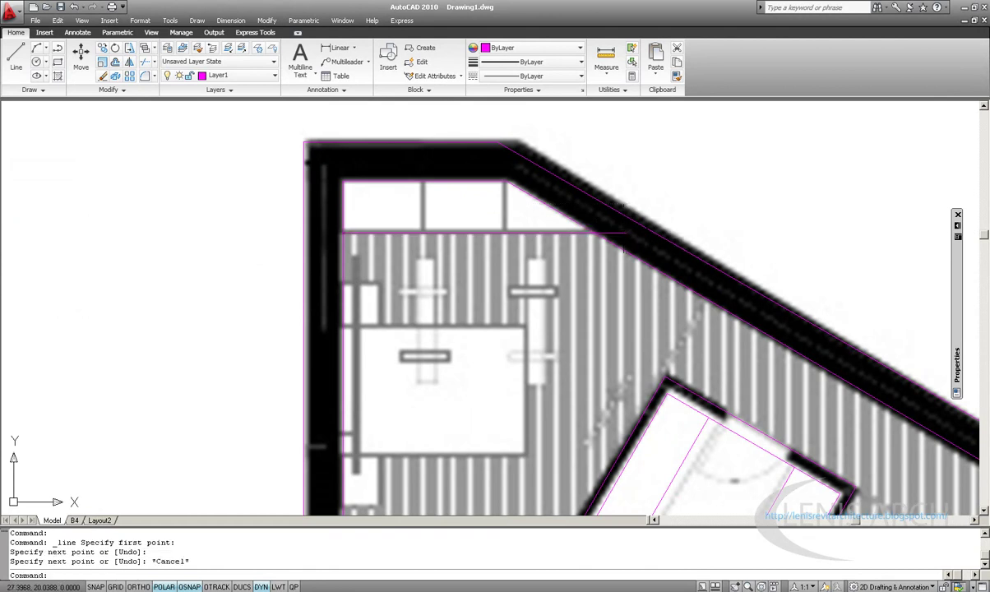
Step: Trim the overhanging pieces around the new top-strip line
{"action": "scroll", "coordinate": [576, 247], "scroll_direction": "up", "scroll_amount": 4}
{"action": "type", "text": "TR"}
{"action": "key", "text": "Return"}
{"action": "left_click_drag", "start_coordinate": [605, 263], "coordinate": [418, 168]}
{"action": "key", "text": "Return"}
{"action": "left_click", "coordinate": [642, 207]}
{"action": "left_click", "coordinate": [549, 196]}
{"action": "scroll", "coordinate": [550, 206], "scroll_direction": "down", "scroll_amount": 3}
{"action": "key", "text": "Escape"}
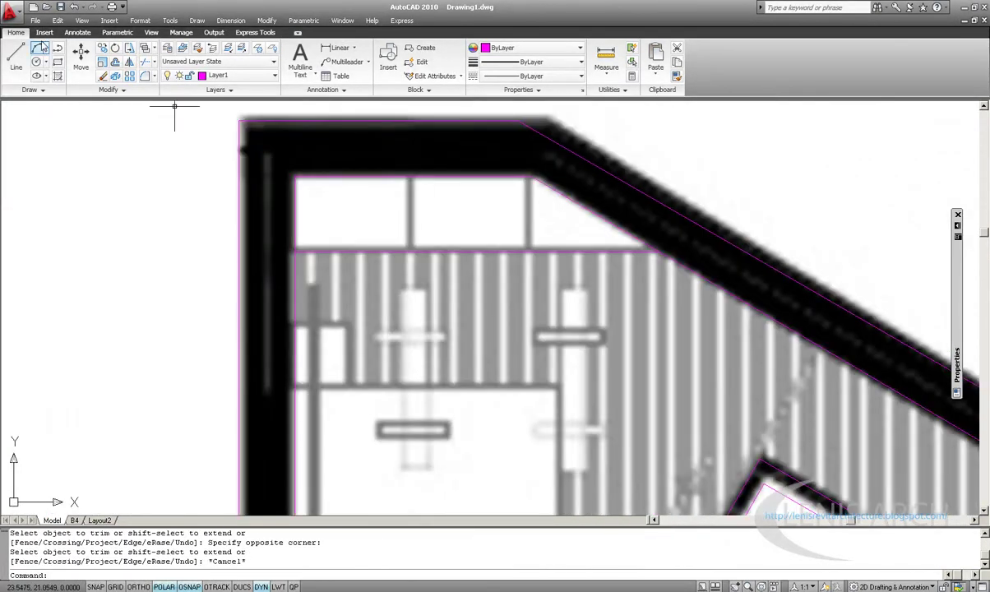
Step: Draw a vertical divider from the top strip's lower edge up to the top wall
{"action": "left_click", "coordinate": [38, 48]}
{"action": "left_click", "coordinate": [15, 56]}
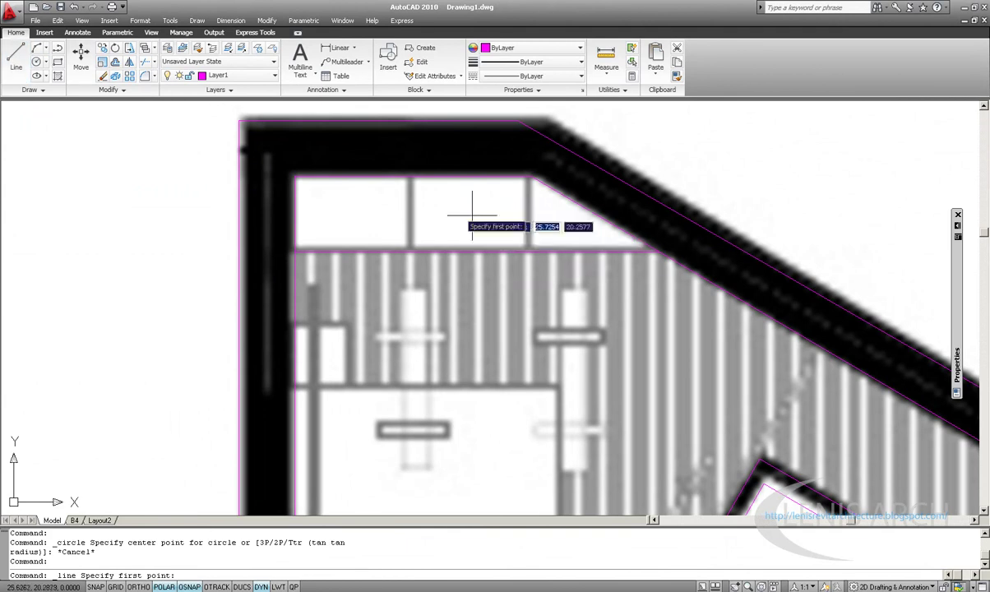
{"action": "left_click", "coordinate": [407, 246]}
{"action": "left_click", "coordinate": [409, 177]}
{"action": "key", "text": "Escape"}
{"action": "key", "text": "Return"}
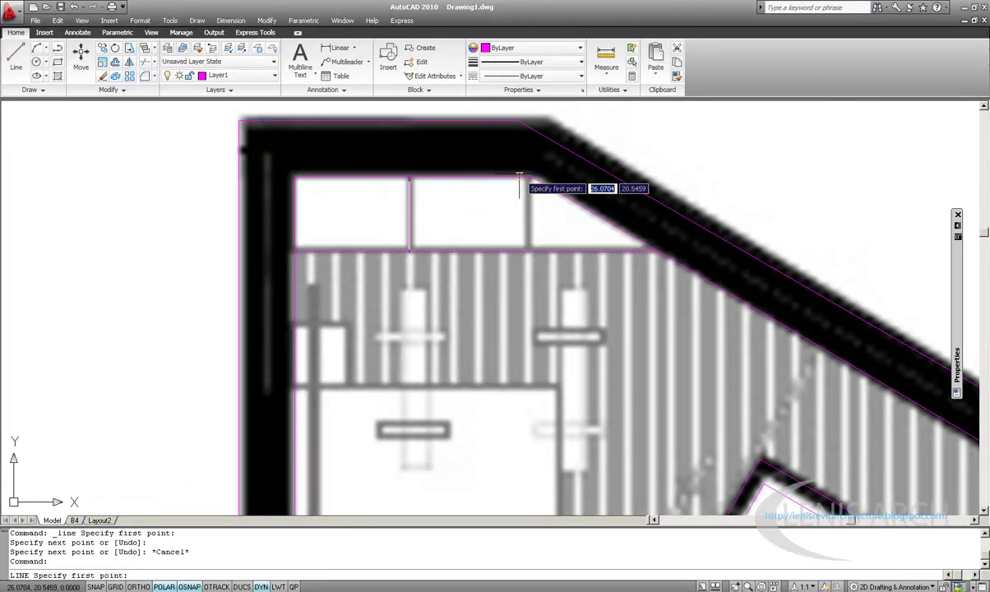
{"action": "left_click", "coordinate": [523, 175]}
{"action": "key", "text": "Escape"}
{"action": "scroll", "coordinate": [537, 247], "scroll_direction": "down", "scroll_amount": 4}
{"action": "middle_click_drag", "start_coordinate": [600, 206], "coordinate": [586, 206]}
{"action": "scroll", "coordinate": [444, 324], "scroll_direction": "up", "scroll_amount": 2}
{"action": "scroll", "coordinate": [444, 324], "scroll_direction": "up", "scroll_amount": 3}
Step: Trace the table's top edge and right edge with one line
{"action": "left_click", "coordinate": [15, 58]}
{"action": "middle_click_drag", "start_coordinate": [426, 267], "coordinate": [415, 255]}
{"action": "left_click", "coordinate": [386, 247]}
{"action": "left_click", "coordinate": [681, 246]}
{"action": "middle_click_drag", "start_coordinate": [684, 434], "coordinate": [684, 419]}
{"action": "left_click", "coordinate": [680, 442]}
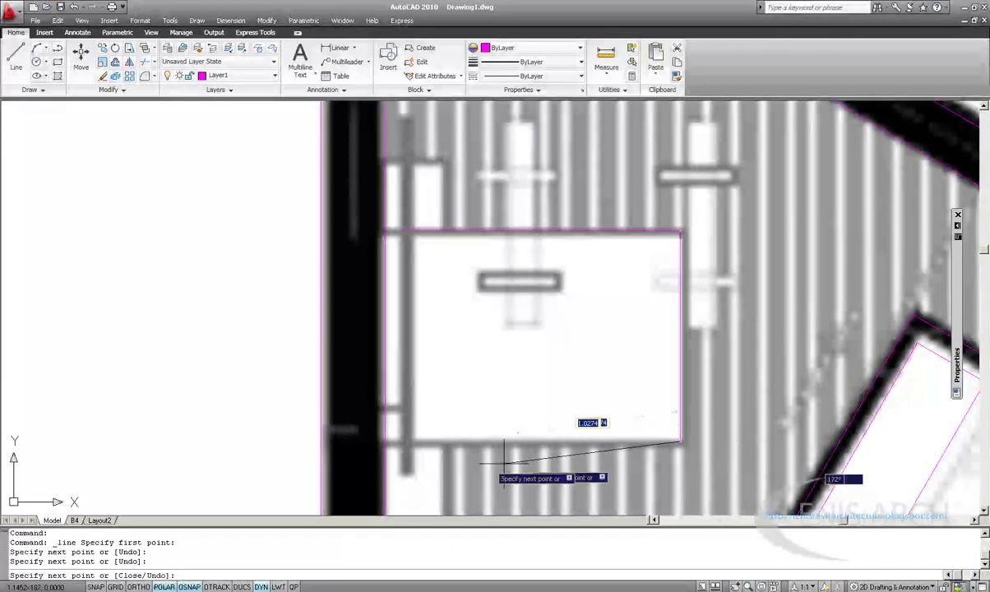
{"action": "key", "text": "Escape"}
Step: Trace the table's left edge with a separate line
{"action": "key", "text": "Return"}
{"action": "left_click", "coordinate": [401, 236]}
{"action": "left_click", "coordinate": [401, 442]}
{"action": "key", "text": "Escape"}
{"action": "key", "text": "Return"}
{"action": "left_click", "coordinate": [402, 450]}
{"action": "left_click", "coordinate": [408, 454]}
{"action": "key", "text": "Escape"}
Step: Erase a stray segment and start a line along the table's bottom edge
{"action": "scroll", "coordinate": [424, 445], "scroll_direction": "up", "scroll_amount": 3}
{"action": "type", "text": "e"}
{"action": "key", "text": "Return"}
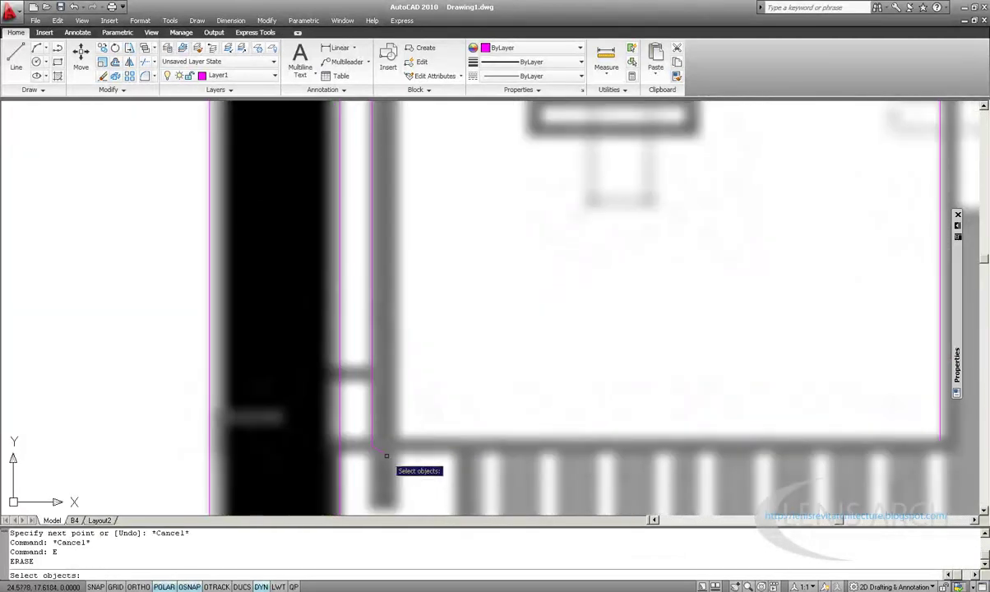
{"action": "key", "text": "Return"}
{"action": "scroll", "coordinate": [448, 454], "scroll_direction": "up", "scroll_amount": 2}
{"action": "type", "text": "l"}
{"action": "key", "text": "Return"}
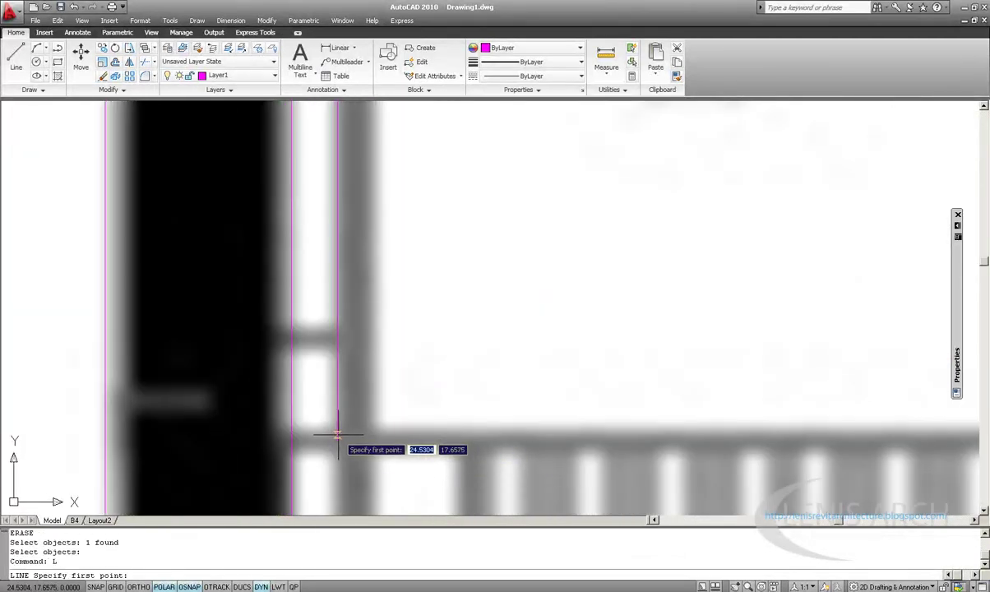
{"action": "left_click", "coordinate": [337, 443]}
{"action": "scroll", "coordinate": [575, 364], "scroll_direction": "down", "scroll_amount": 2}
{"action": "scroll", "coordinate": [574, 364], "scroll_direction": "down", "scroll_amount": 1}
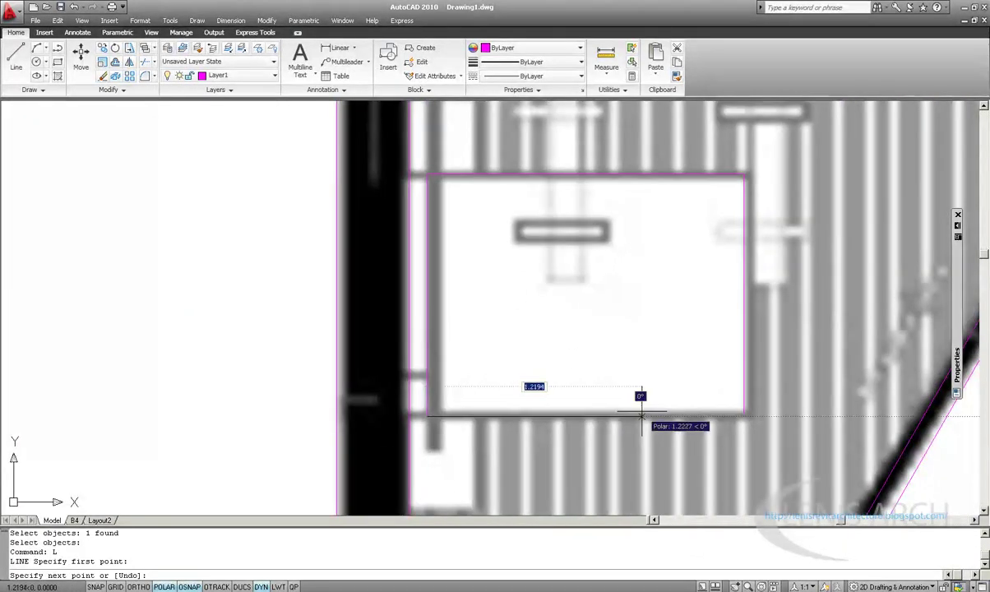
{"action": "key", "text": "Escape"}
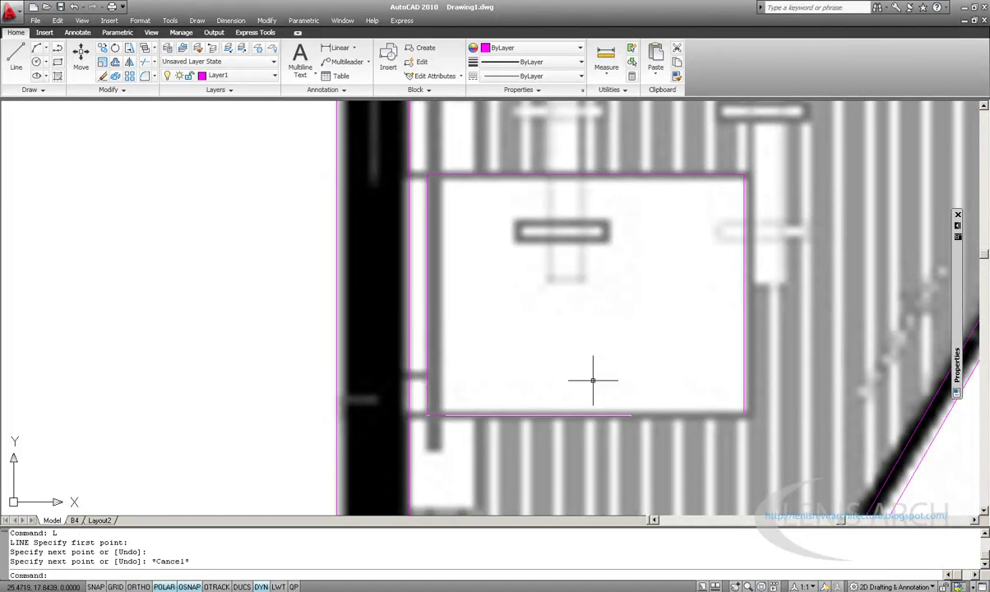
Step: Stretch the table's bottom line with grips past the table's right side
{"action": "middle_click_drag", "start_coordinate": [575, 413], "coordinate": [532, 417]}
{"action": "type", "text": "EX"}
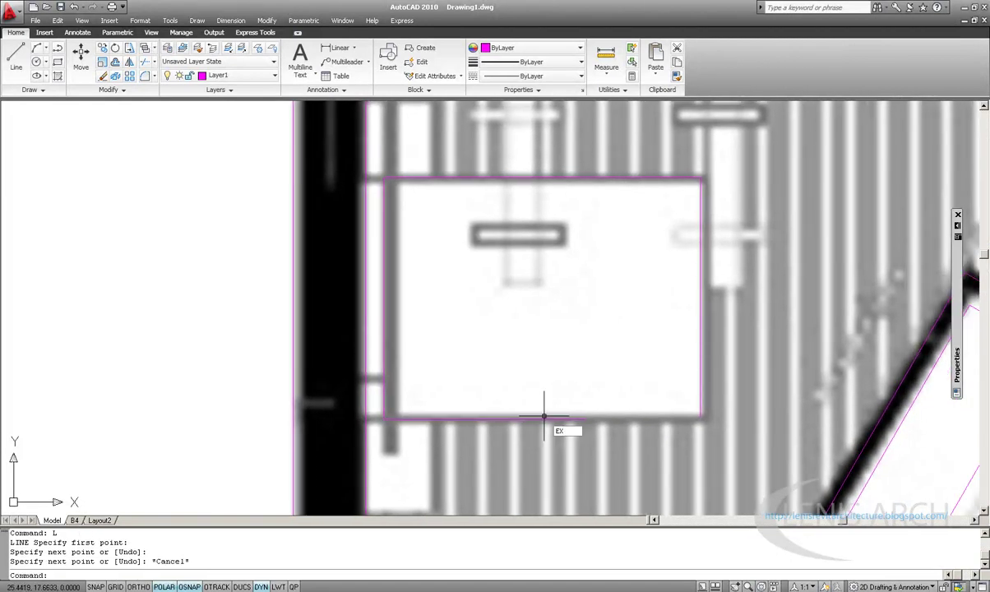
{"action": "key", "text": "Return"}
{"action": "left_click", "coordinate": [703, 380]}
{"action": "key", "text": "Return"}
{"action": "left_click_drag", "start_coordinate": [563, 409], "coordinate": [453, 498]}
{"action": "key", "text": "Escape"}
{"action": "key", "text": "Escape"}
{"action": "left_click_drag", "start_coordinate": [570, 448], "coordinate": [542, 419]}
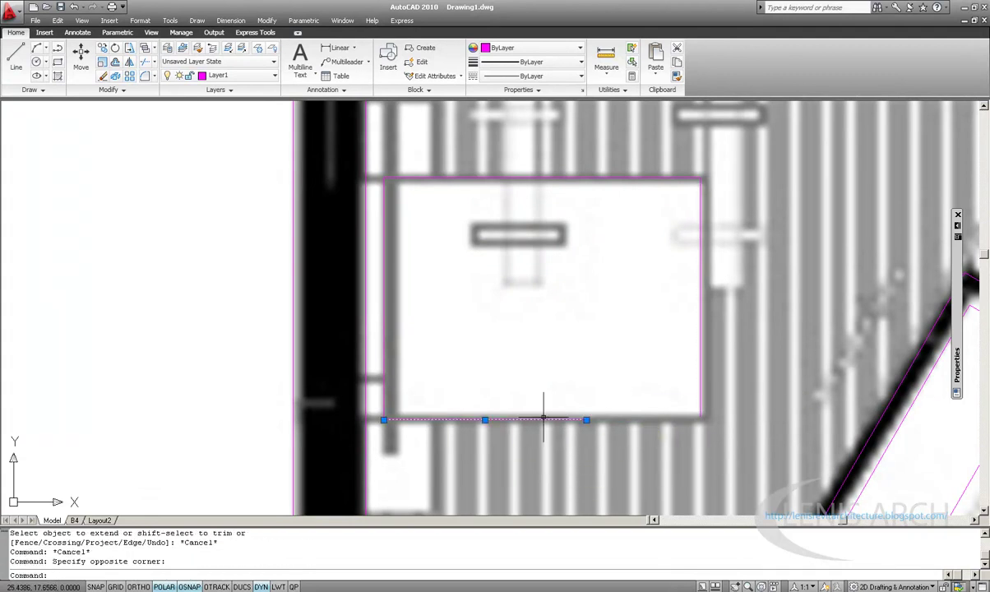
{"action": "left_click", "coordinate": [586, 420]}
{"action": "left_click", "coordinate": [748, 419]}
Step: Try extending the bottom line to a boundary with EXTEND
{"action": "key", "text": "Escape"}
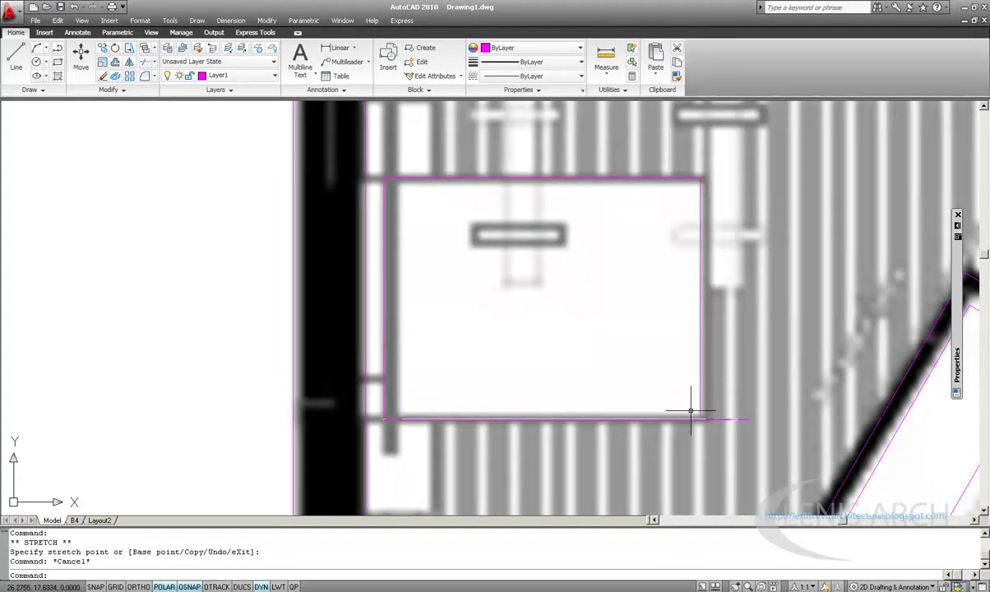
{"action": "type", "text": "Ex"}
{"action": "key", "text": "Return"}
{"action": "mouse_move", "coordinate": [642, 422]}
{"action": "left_mouse_down"}
{"action": "mouse_move", "coordinate": [648, 415]}
{"action": "mouse_move", "coordinate": [623, 417]}
{"action": "left_mouse_up"}
{"action": "key", "text": "Return"}
{"action": "mouse_move", "coordinate": [729, 376]}
{"action": "left_mouse_down"}
{"action": "mouse_move", "coordinate": [668, 382]}
{"action": "mouse_move", "coordinate": [642, 421]}
{"action": "left_mouse_up"}
Step: Trim the bottom line's overhanging end flush with the table's right side
{"action": "key", "text": "Escape"}
{"action": "type", "text": "tr"}
{"action": "key", "text": "Return"}
{"action": "key", "text": "Return"}
{"action": "left_click_drag", "start_coordinate": [756, 428], "coordinate": [736, 414]}
{"action": "key", "text": "Escape"}
{"action": "scroll", "coordinate": [568, 272], "scroll_direction": "down", "scroll_amount": 1}
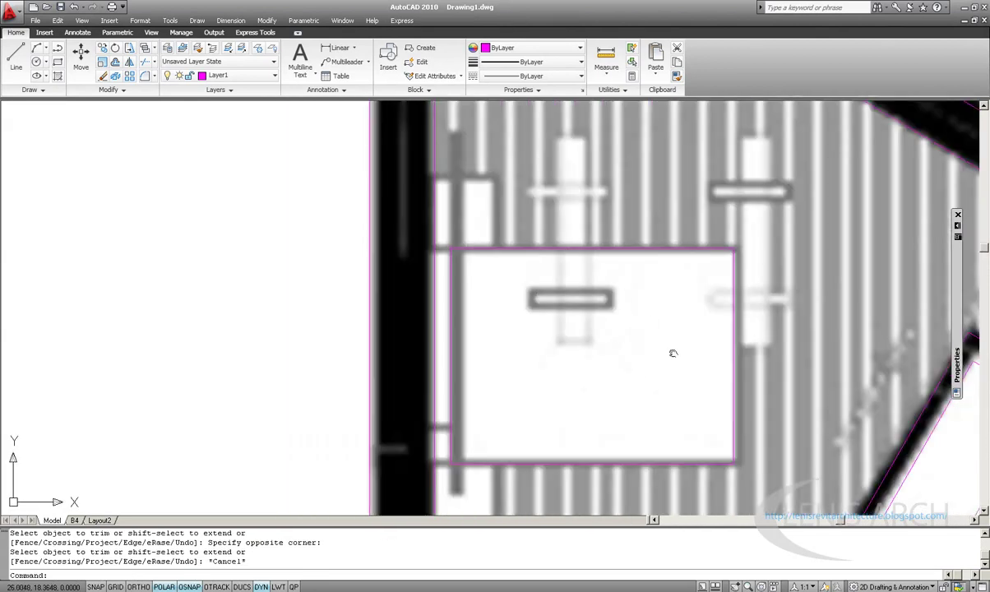
{"action": "middle_click_drag", "start_coordinate": [673, 353], "coordinate": [642, 352]}
{"action": "scroll", "coordinate": [601, 259], "scroll_direction": "down", "scroll_amount": 2}
{"action": "scroll", "coordinate": [544, 296], "scroll_direction": "up", "scroll_amount": 1}
{"action": "scroll", "coordinate": [544, 296], "scroll_direction": "up", "scroll_amount": 1}
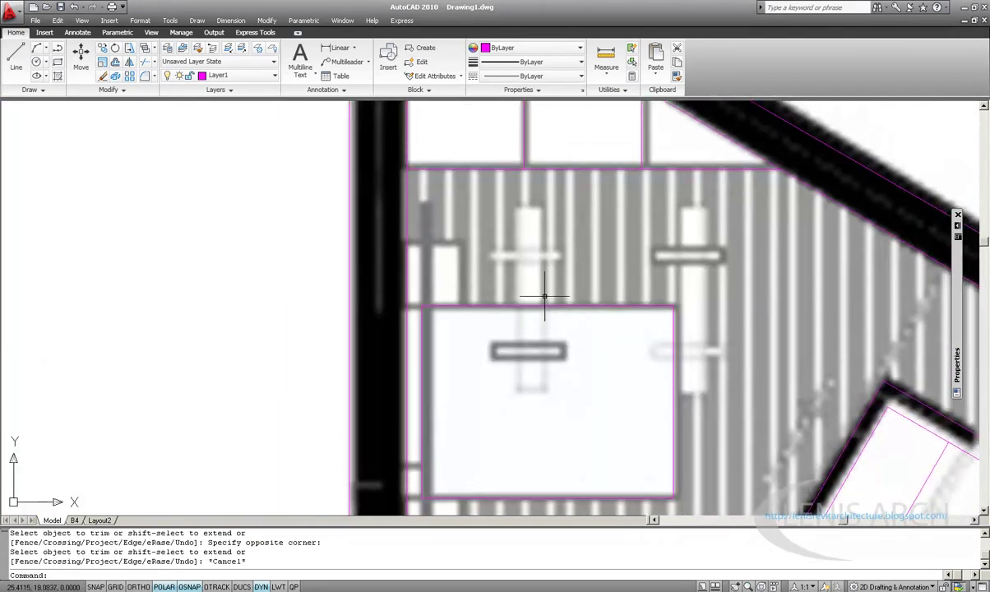
{"action": "scroll", "coordinate": [544, 296], "scroll_direction": "down", "scroll_amount": 3}
Step: Draw rectangles for the crossbar over the table and the tall left bench
{"action": "left_click", "coordinate": [57, 63]}
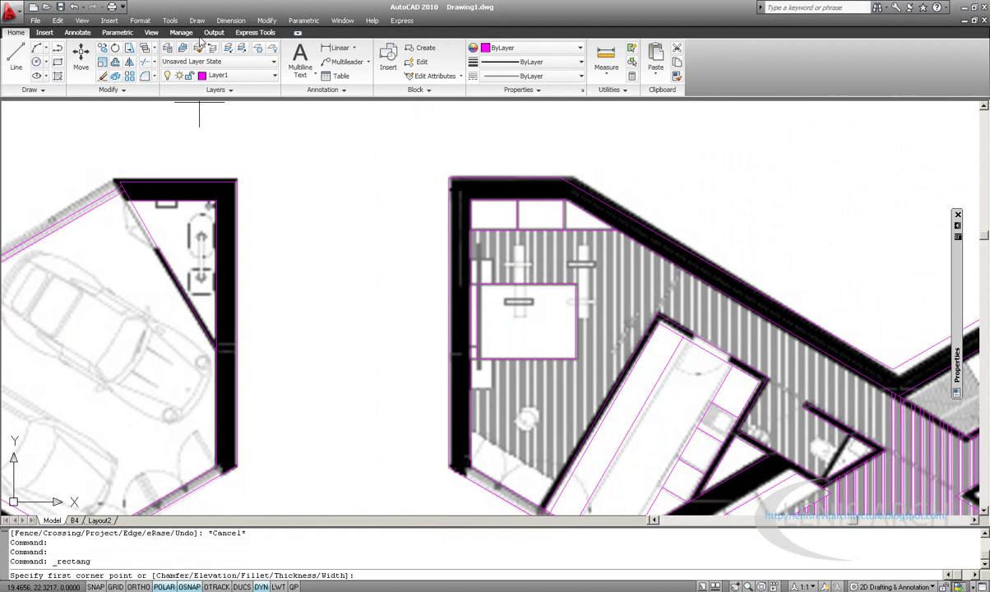
{"action": "scroll", "coordinate": [525, 289], "scroll_direction": "up", "scroll_amount": 3}
{"action": "left_click", "coordinate": [470, 321]}
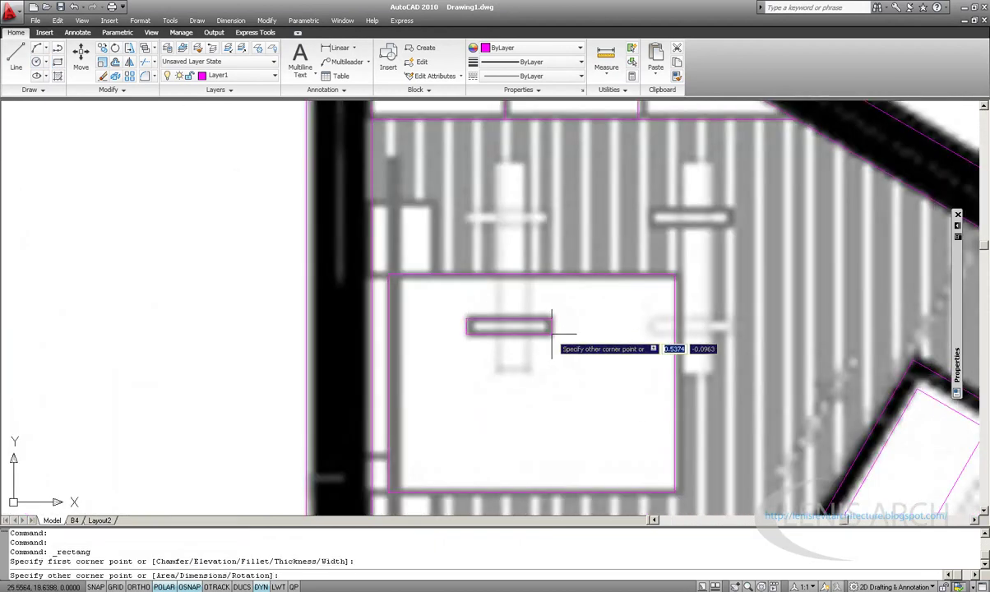
{"action": "left_click", "coordinate": [552, 334]}
{"action": "left_click", "coordinate": [58, 62]}
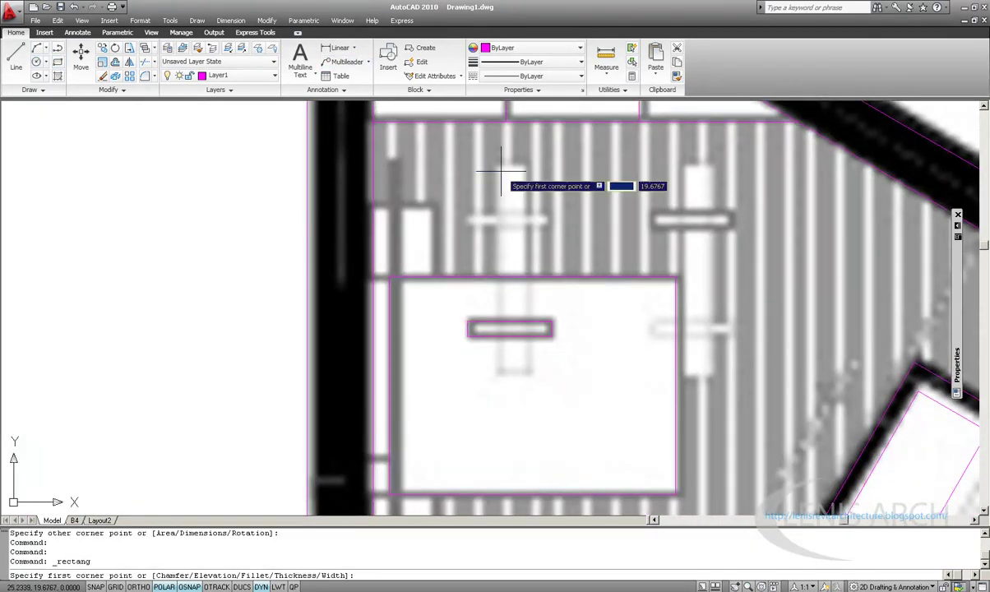
{"action": "left_click", "coordinate": [500, 168]}
{"action": "left_click", "coordinate": [530, 364]}
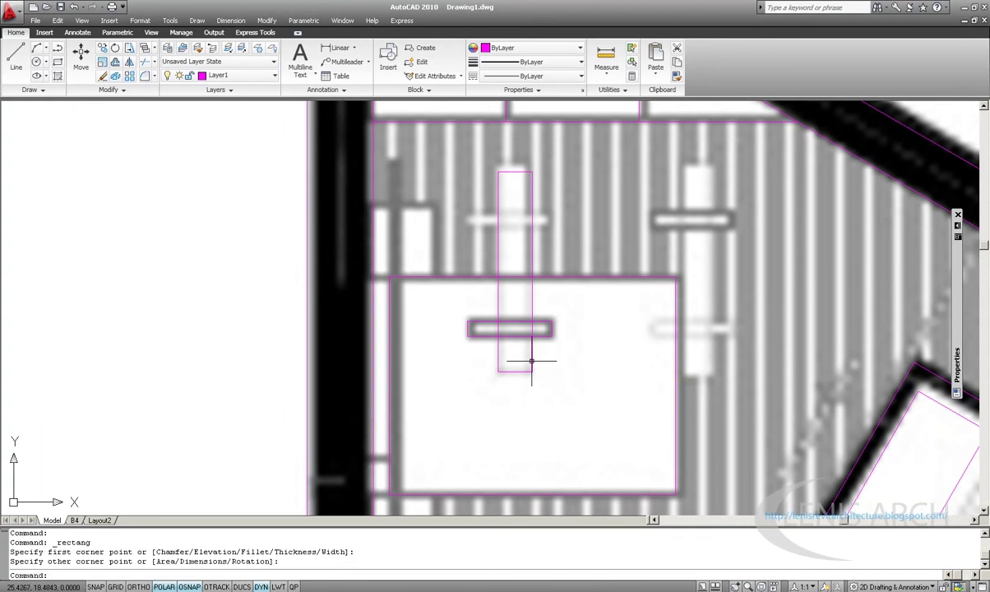
Step: Draw rectangles for the upper-left crossbar and the right crossbar
{"action": "left_click", "coordinate": [58, 62]}
{"action": "scroll", "coordinate": [436, 254], "scroll_direction": "up", "scroll_amount": 3}
{"action": "left_click", "coordinate": [528, 242]}
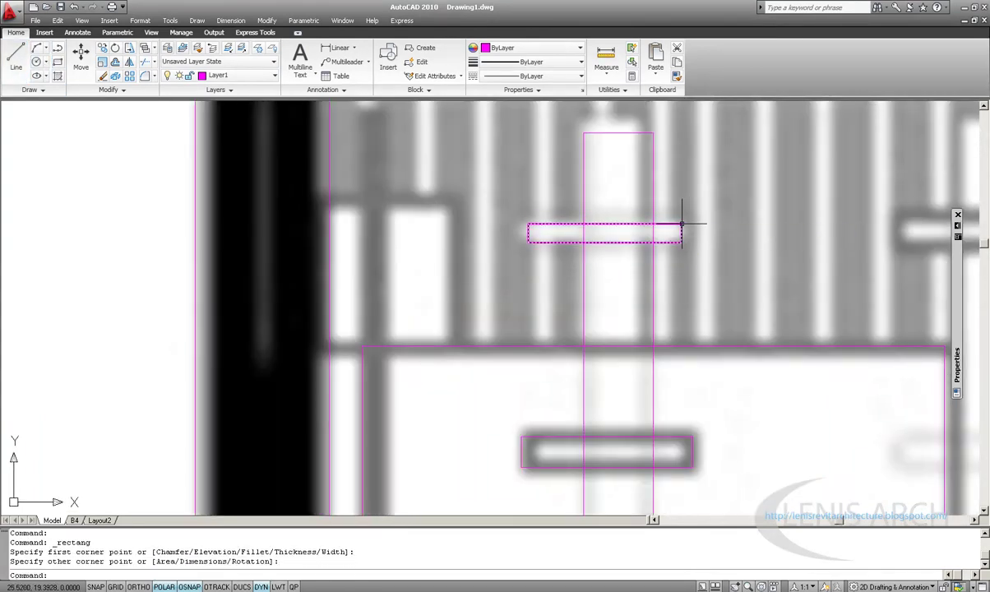
{"action": "left_click", "coordinate": [681, 223]}
{"action": "scroll", "coordinate": [682, 223], "scroll_direction": "down", "scroll_amount": 2}
{"action": "left_click", "coordinate": [58, 63]}
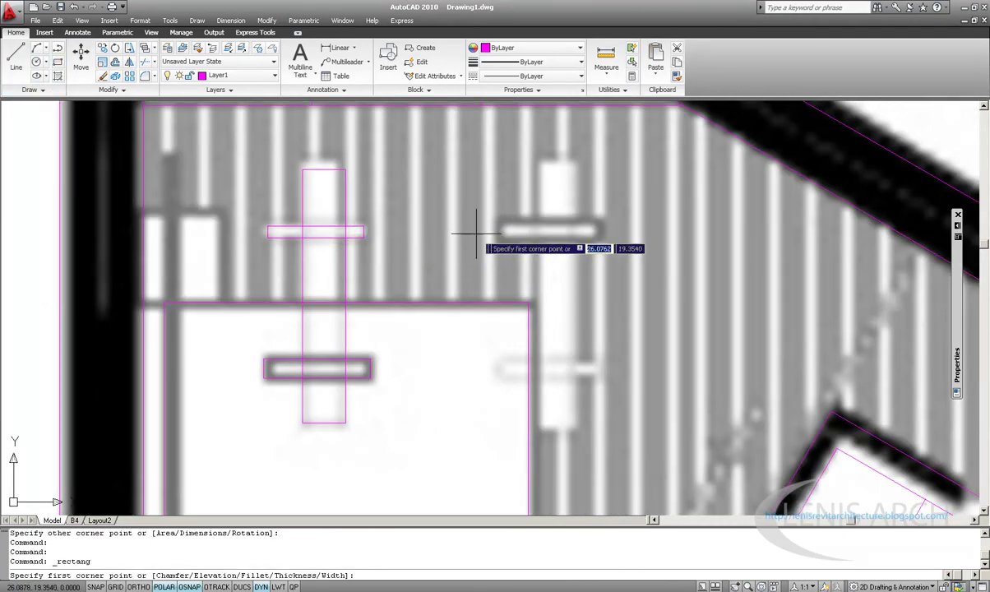
{"action": "left_click", "coordinate": [505, 237]}
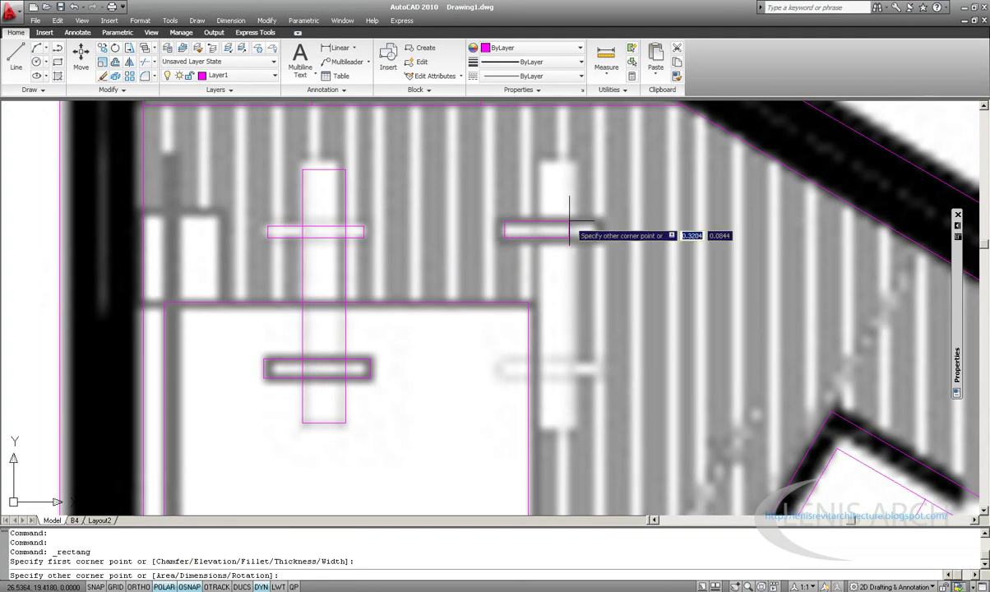
{"action": "left_click", "coordinate": [608, 221]}
{"action": "key", "text": "Return"}
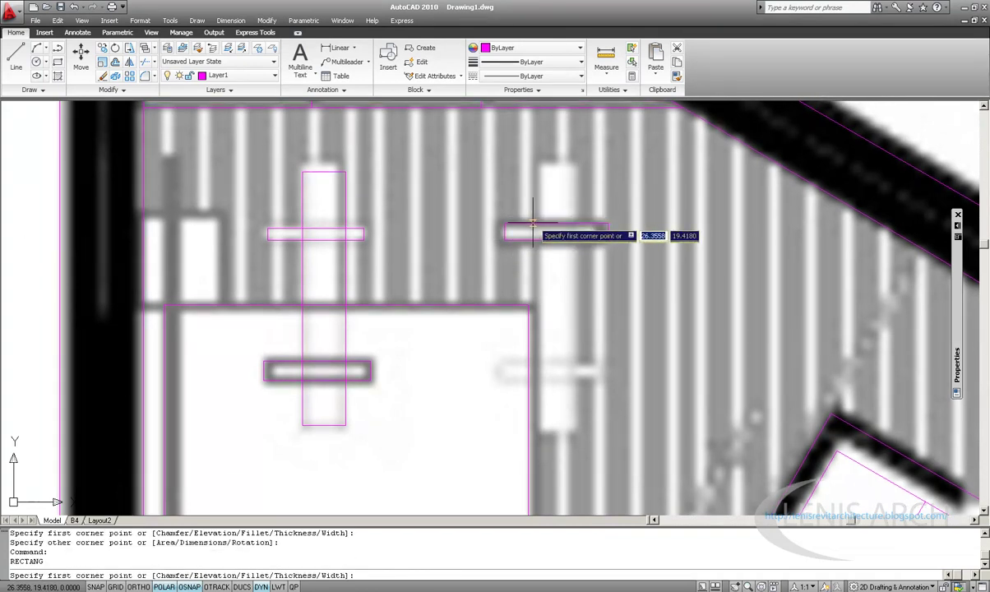
Step: Outline the right bench's upper part above the crossbar with lines
{"action": "left_click", "coordinate": [16, 58]}
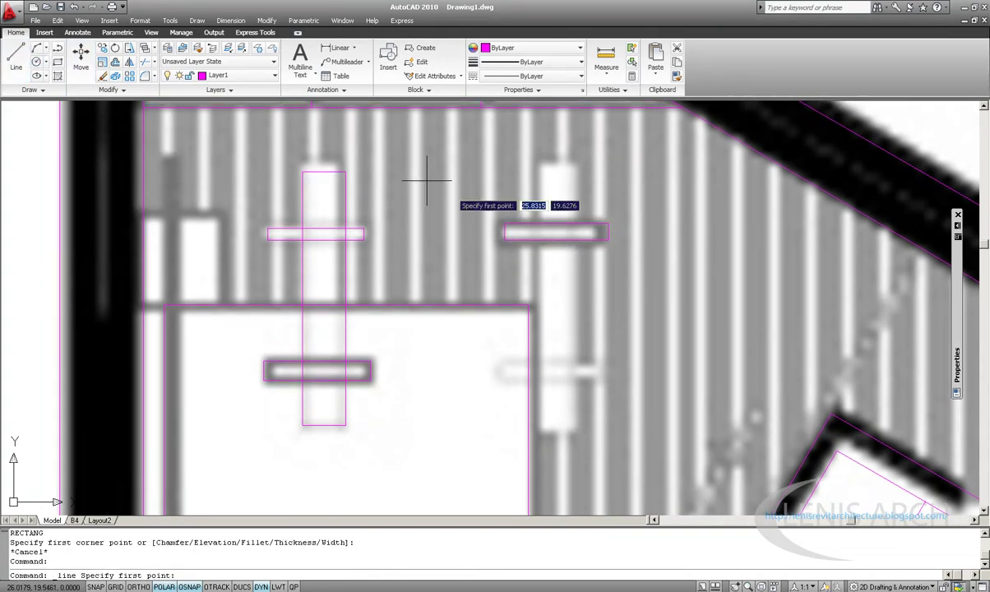
{"action": "left_click", "coordinate": [538, 222]}
{"action": "left_click", "coordinate": [538, 165]}
{"action": "left_click", "coordinate": [573, 165]}
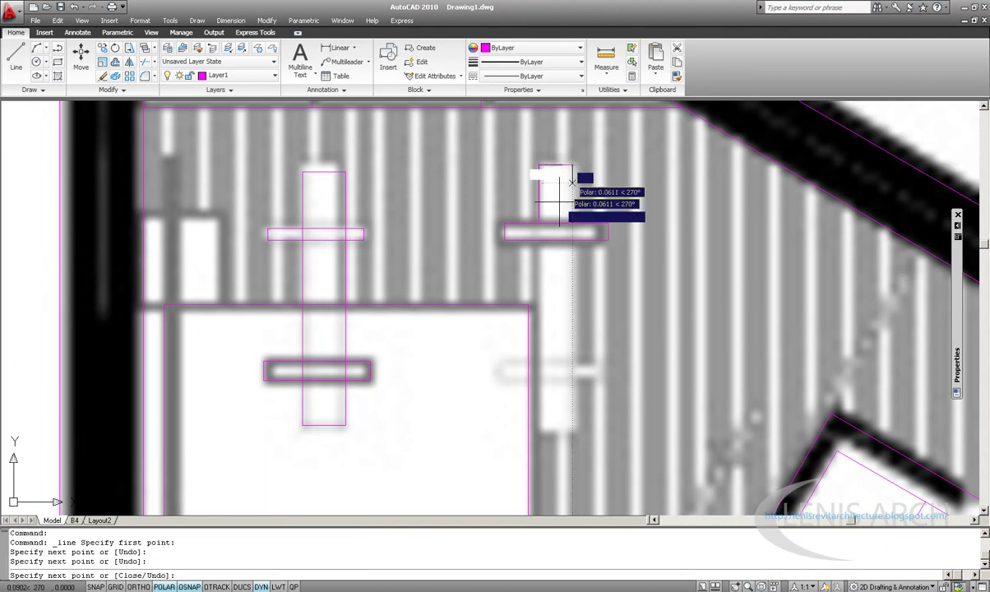
{"action": "left_click", "coordinate": [573, 222]}
{"action": "key", "text": "Return"}
{"action": "key", "text": "Return"}
Step: Outline the right bench's left side and bottom below the crossbar
{"action": "left_click", "coordinate": [541, 241]}
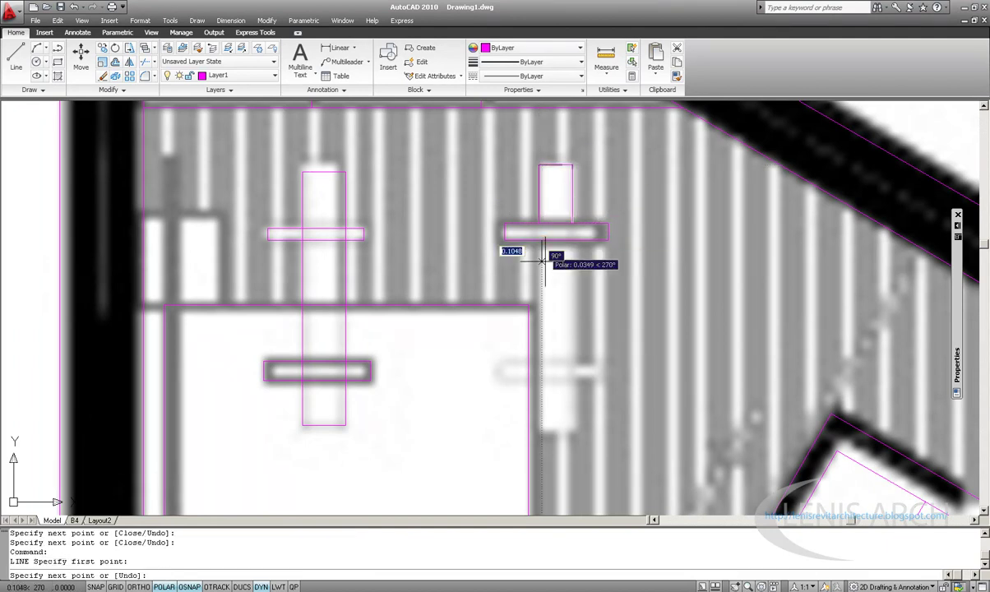
{"action": "left_click", "coordinate": [541, 430]}
{"action": "left_click", "coordinate": [577, 430]}
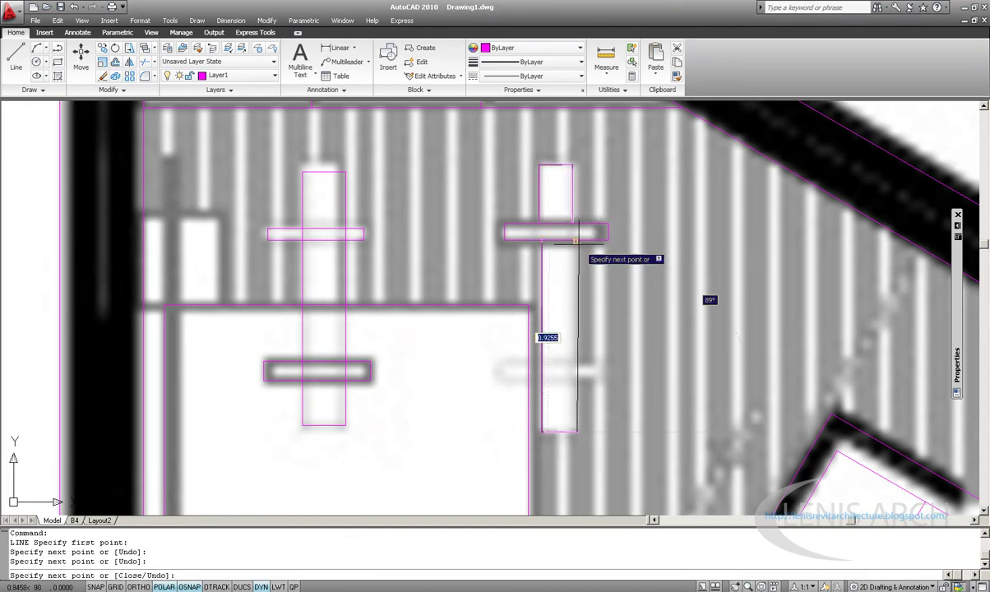
{"action": "key", "text": "Escape"}
{"action": "key", "text": "Return"}
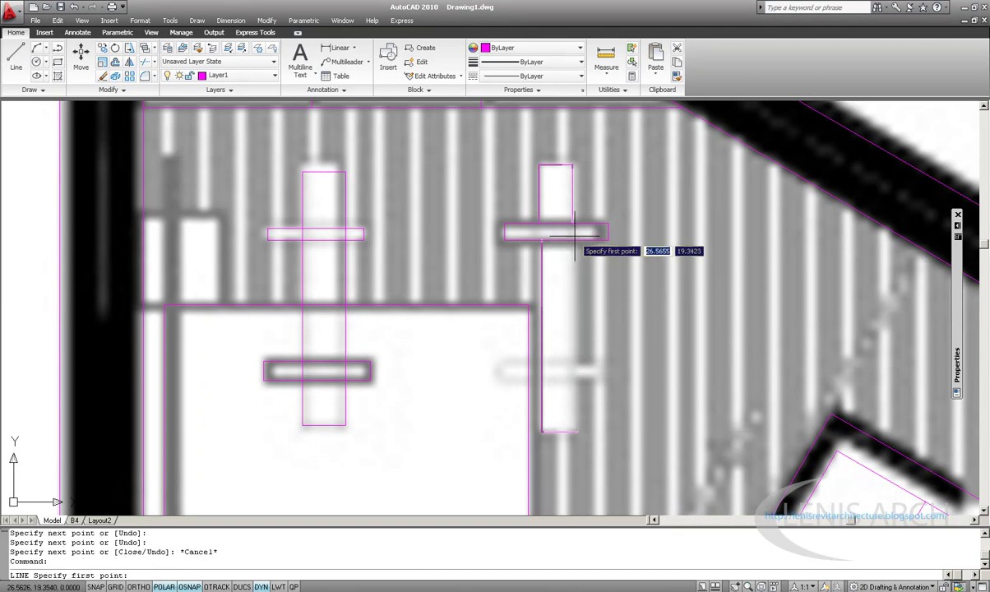
{"action": "left_click", "coordinate": [572, 240]}
{"action": "key", "text": "Escape"}
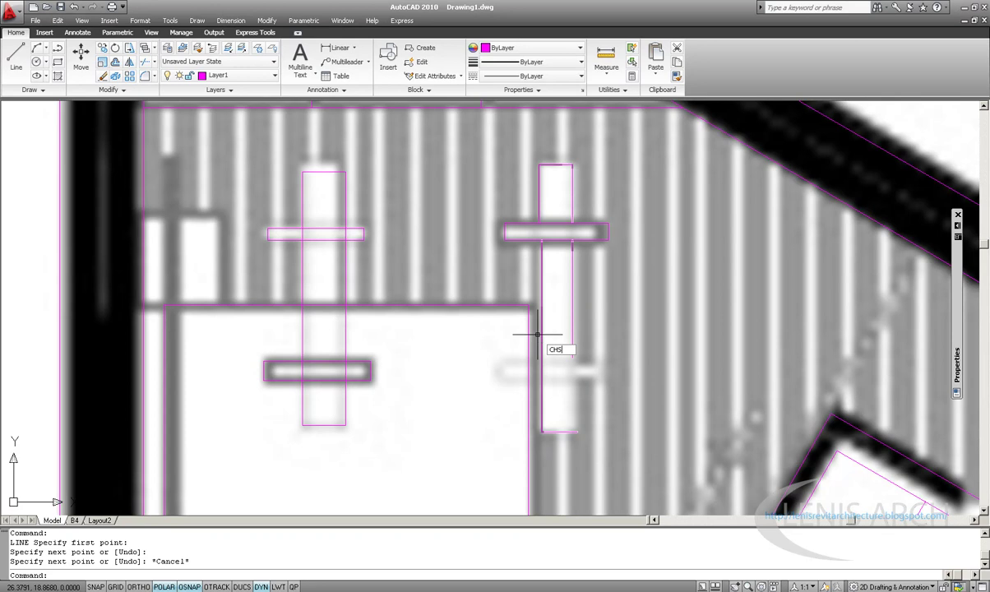
Step: Close the bench's bottom-right corner by chamfering its bottom and right edges
{"action": "type", "text": "Cha"}
{"action": "key", "text": "Return"}
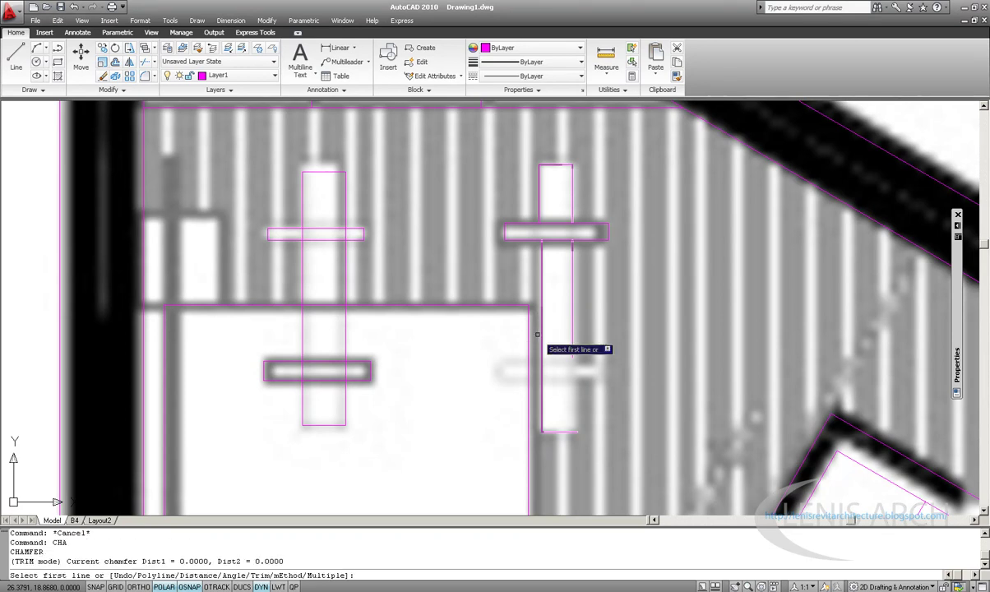
{"action": "left_click", "coordinate": [557, 426]}
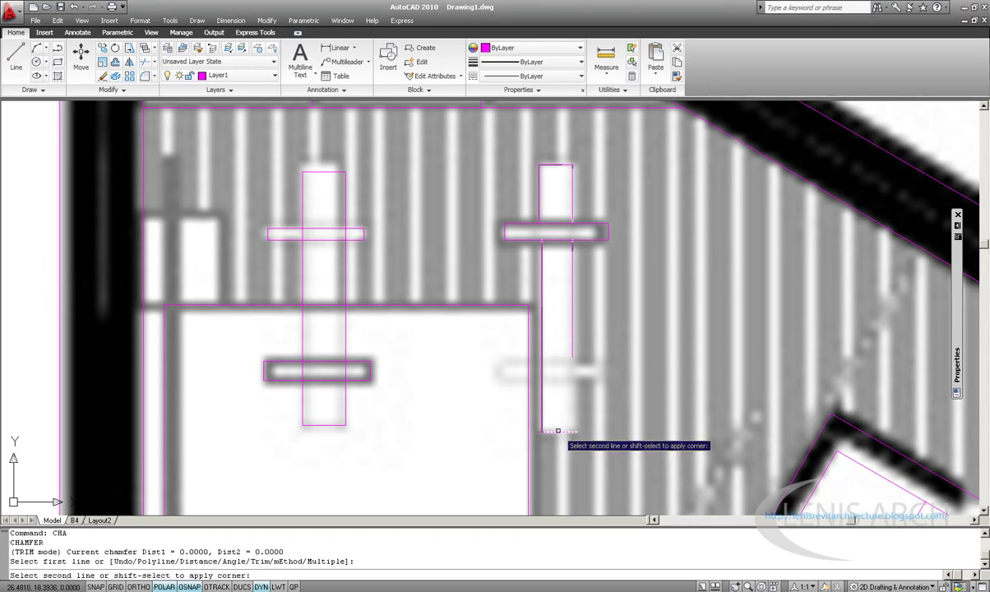
{"action": "left_click", "coordinate": [572, 318]}
{"action": "scroll", "coordinate": [573, 317], "scroll_direction": "down", "scroll_amount": 3}
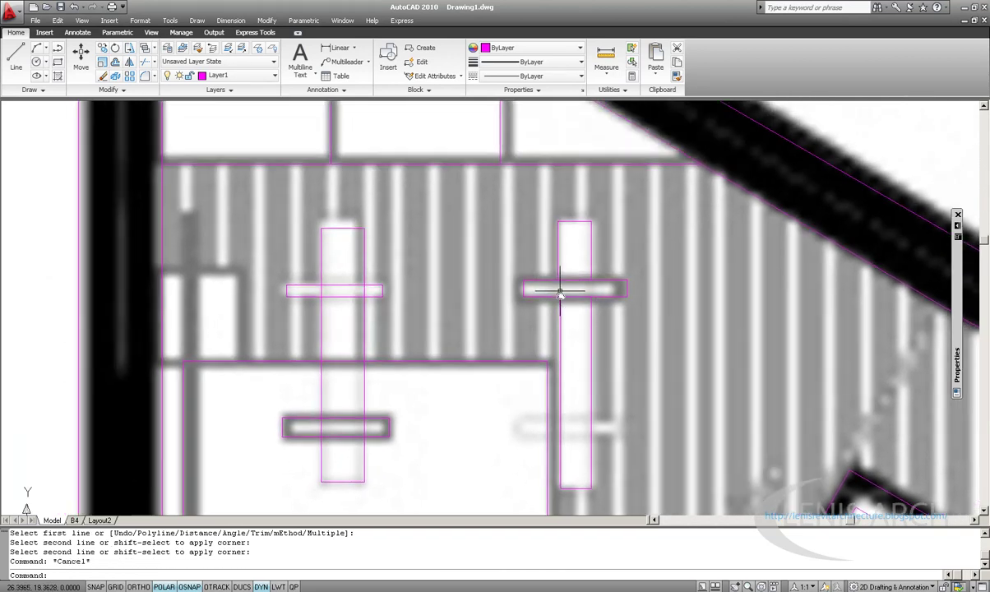
{"action": "scroll", "coordinate": [475, 286], "scroll_direction": "up", "scroll_amount": 3}
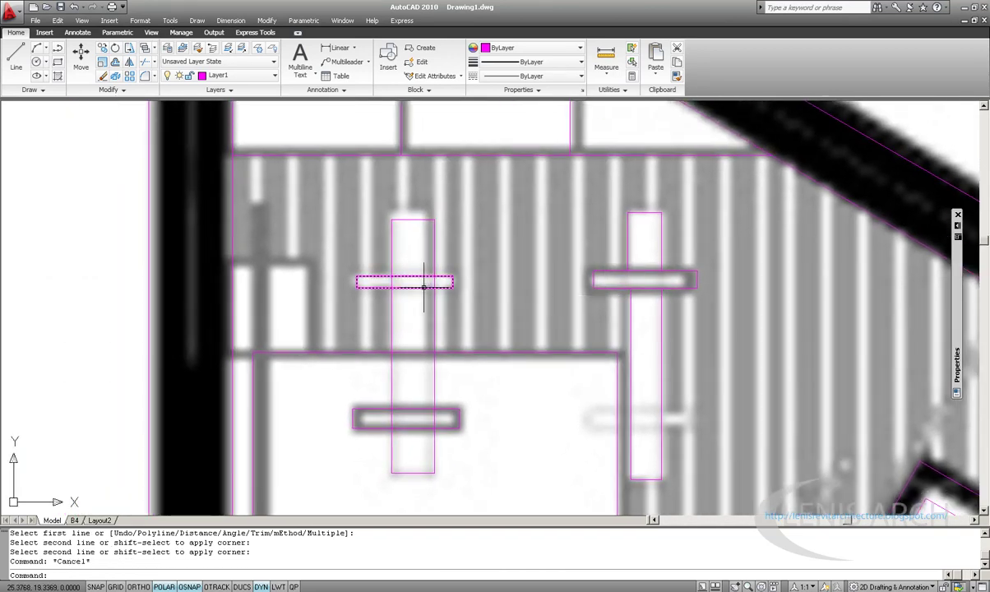
Step: Trim the crossbar lines lying inside the tall left rectangle
{"action": "type", "text": "tr"}
{"action": "key", "text": "Return"}
{"action": "scroll", "coordinate": [422, 289], "scroll_direction": "up", "scroll_amount": 3}
{"action": "left_click", "coordinate": [345, 245]}
{"action": "left_click", "coordinate": [600, 360]}
{"action": "key", "text": "Return"}
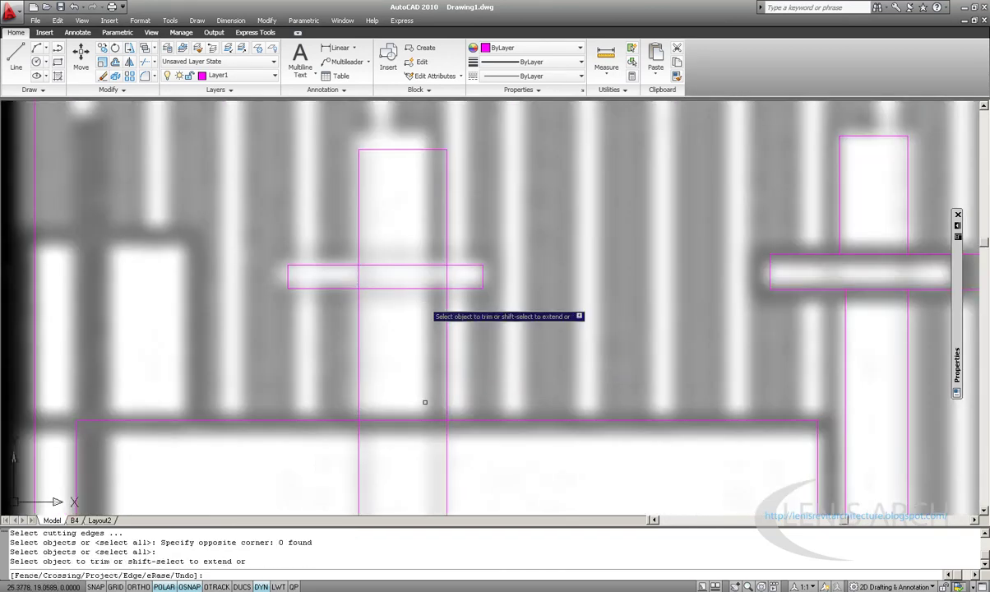
{"action": "left_click_drag", "start_coordinate": [377, 216], "coordinate": [354, 306]}
{"action": "left_click_drag", "start_coordinate": [360, 257], "coordinate": [342, 290]}
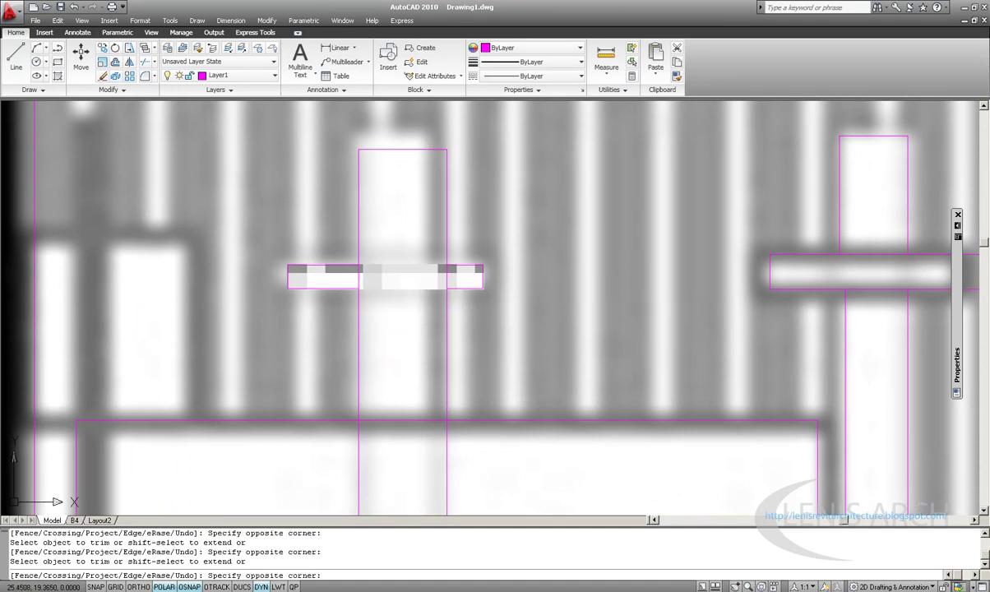
{"action": "left_click", "coordinate": [380, 282]}
{"action": "key", "text": "Escape"}
Step: Trim the remaining crossbar line against a single cutting edge
{"action": "key", "text": "Escape"}
{"action": "type", "text": "tr"}
{"action": "key", "text": "Return"}
{"action": "left_click_drag", "start_coordinate": [374, 273], "coordinate": [352, 333]}
{"action": "key", "text": "Return"}
{"action": "left_click_drag", "start_coordinate": [395, 255], "coordinate": [359, 275]}
{"action": "key", "text": "Escape"}
{"action": "key", "text": "Escape"}
Step: Draw a magenta rectangle around the right fixture's lower crossbar
{"action": "scroll", "coordinate": [359, 275], "scroll_direction": "down", "scroll_amount": 4}
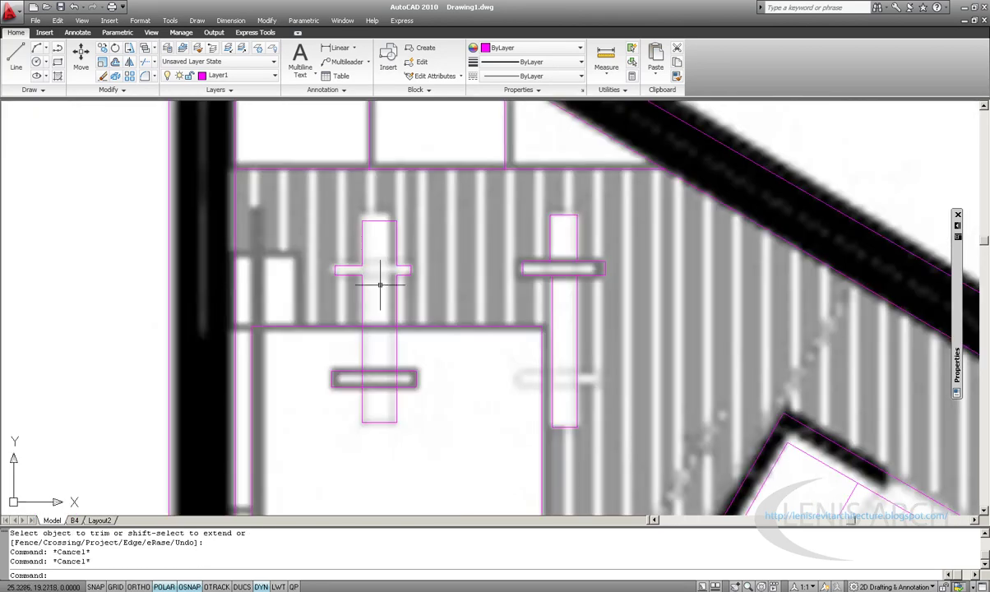
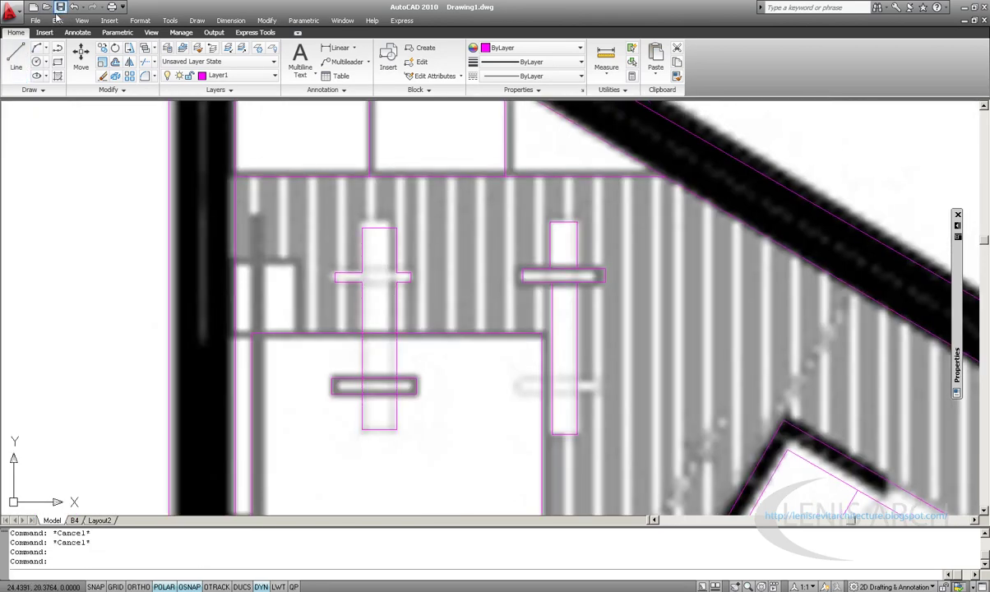
{"action": "scroll", "coordinate": [312, 144], "scroll_direction": "down", "scroll_amount": 3}
Step: Draw a magenta rectangle around the right fixture's lower crossbar
{"action": "middle_click_drag", "start_coordinate": [335, 216], "coordinate": [384, 262]}
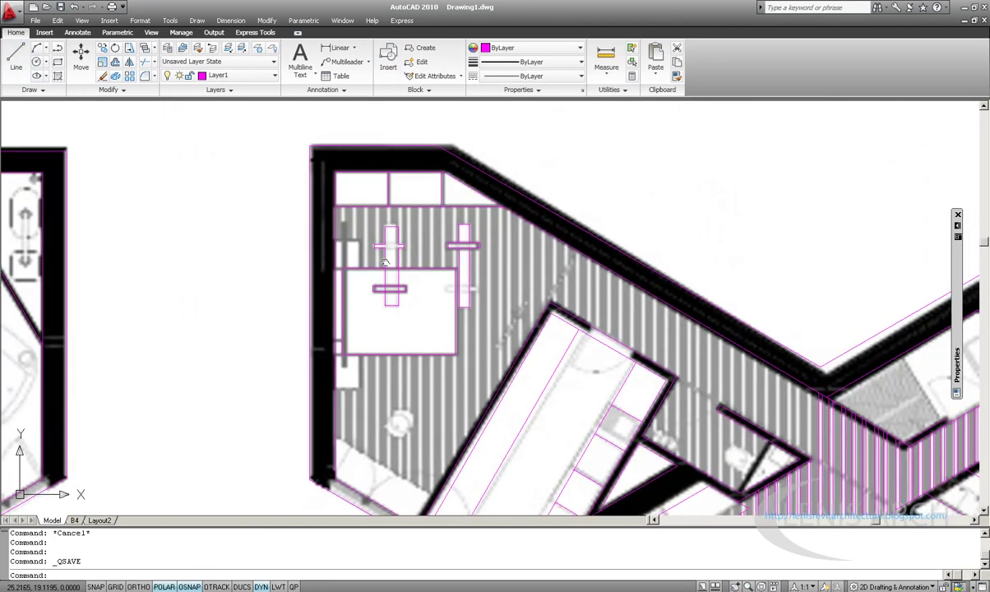
{"action": "scroll", "coordinate": [473, 239], "scroll_direction": "up", "scroll_amount": 3}
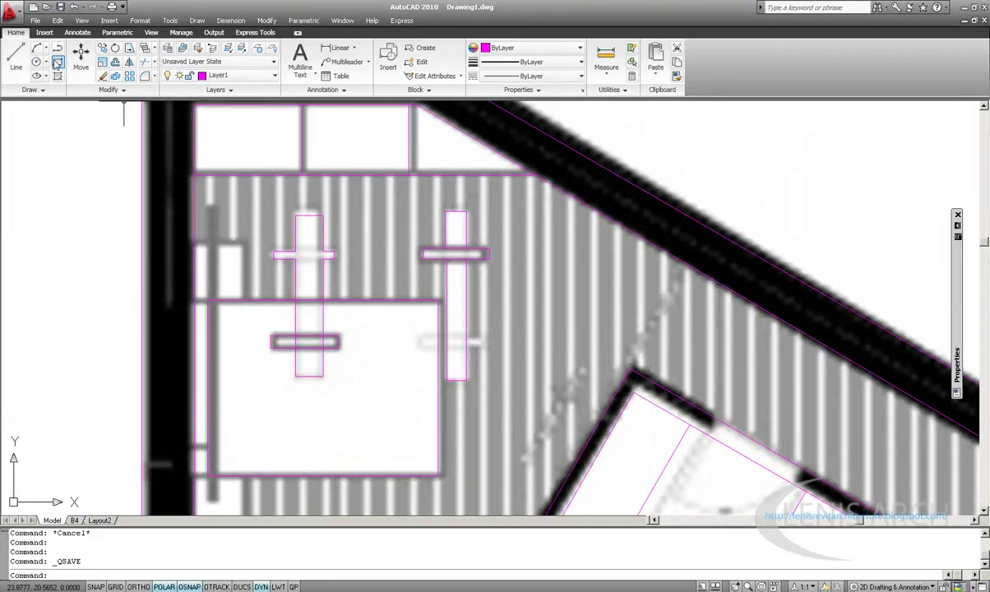
{"action": "left_click", "coordinate": [58, 63]}
{"action": "scroll", "coordinate": [404, 338], "scroll_direction": "up", "scroll_amount": 2}
{"action": "scroll", "coordinate": [408, 356], "scroll_direction": "up", "scroll_amount": 2}
{"action": "left_click", "coordinate": [408, 356]}
{"action": "left_click", "coordinate": [602, 322]}
{"action": "middle_click_drag", "start_coordinate": [602, 322], "coordinate": [640, 348]}
{"action": "key", "text": "Escape"}
Step: Try trimming with the fixture's four edges as cutting edges, then cancel
{"action": "type", "text": "tr"}
{"action": "key", "text": "Return"}
{"action": "left_click", "coordinate": [652, 327]}
{"action": "left_click", "coordinate": [457, 411]}
{"action": "key", "text": "Return"}
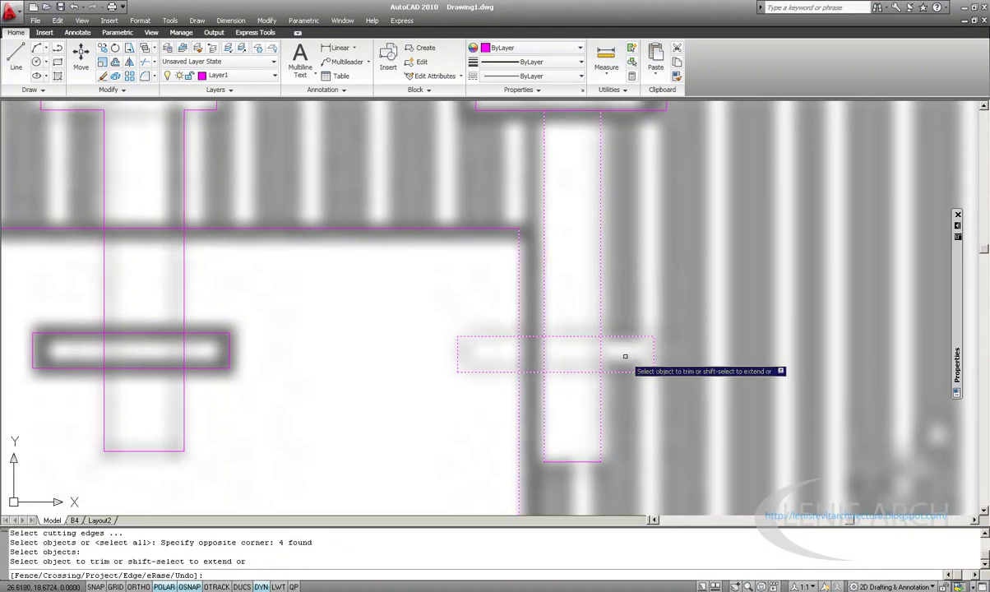
{"action": "left_click", "coordinate": [625, 356]}
{"action": "scroll", "coordinate": [576, 362], "scroll_direction": "down", "scroll_amount": 3}
{"action": "key", "text": "Escape"}
{"action": "scroll", "coordinate": [573, 365], "scroll_direction": "up", "scroll_amount": 1}
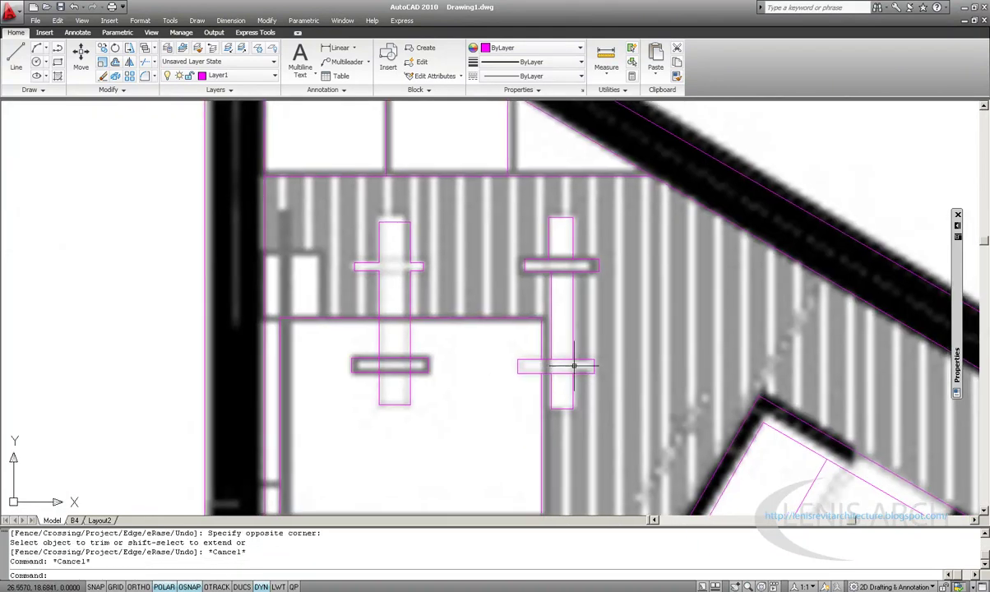
{"action": "scroll", "coordinate": [573, 365], "scroll_direction": "down", "scroll_amount": 4}
{"action": "scroll", "coordinate": [624, 337], "scroll_direction": "down", "scroll_amount": 1}
{"action": "scroll", "coordinate": [653, 315], "scroll_direction": "up", "scroll_amount": 1}
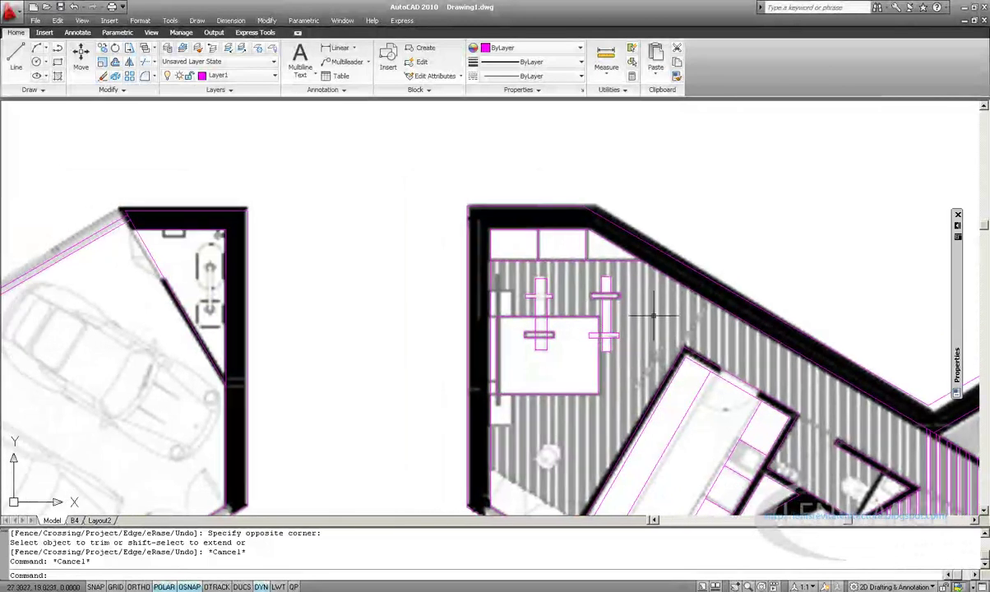
{"action": "scroll", "coordinate": [653, 315], "scroll_direction": "down", "scroll_amount": 5}
{"action": "scroll", "coordinate": [429, 312], "scroll_direction": "up", "scroll_amount": 2}
{"action": "scroll", "coordinate": [429, 312], "scroll_direction": "up", "scroll_amount": 2}
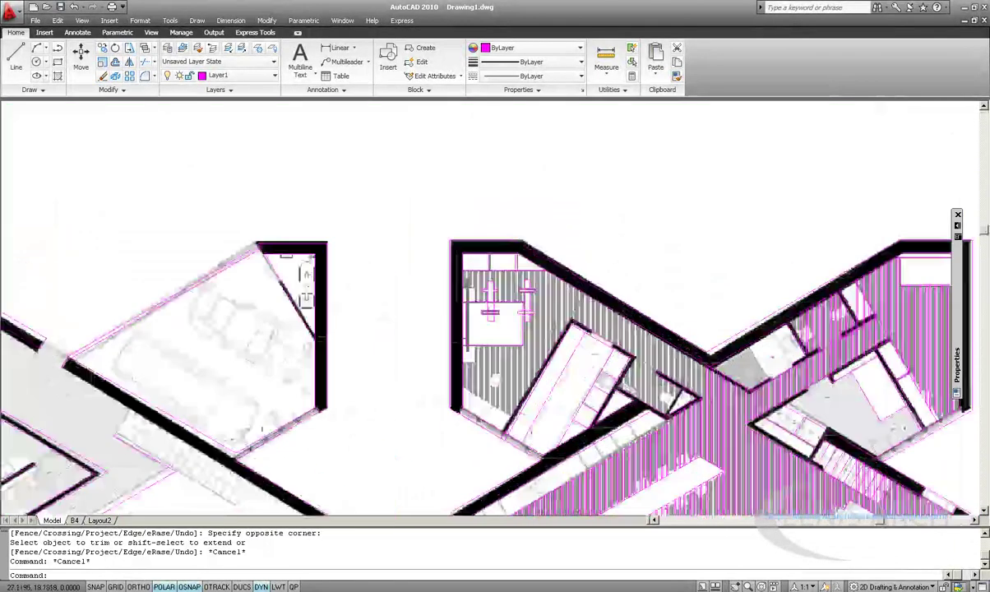
{"action": "scroll", "coordinate": [494, 399], "scroll_direction": "up", "scroll_amount": 2}
{"action": "scroll", "coordinate": [475, 403], "scroll_direction": "up", "scroll_amount": 1}
{"action": "scroll", "coordinate": [512, 415], "scroll_direction": "up", "scroll_amount": 2}
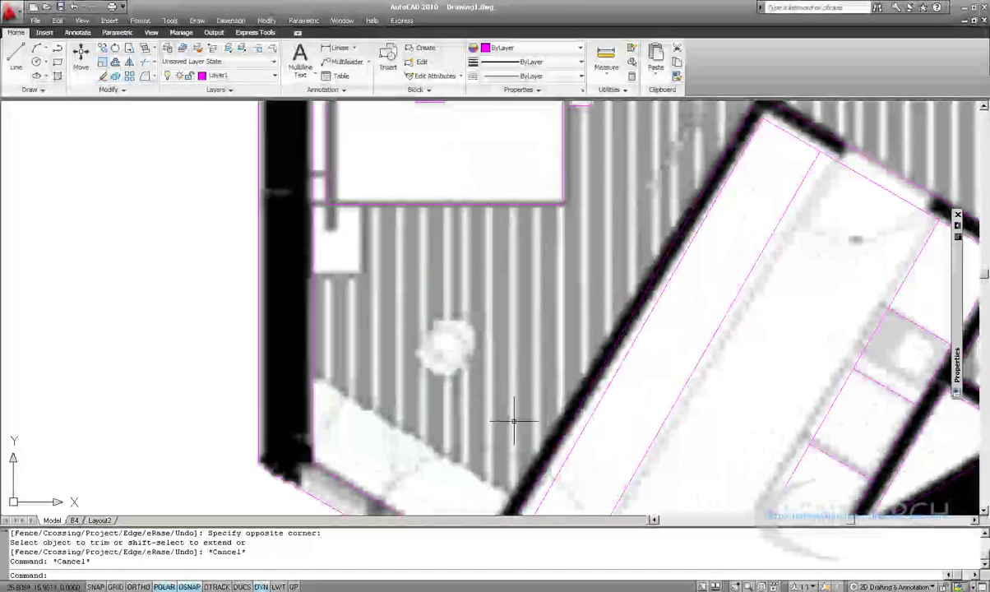
{"action": "scroll", "coordinate": [457, 344], "scroll_direction": "up", "scroll_amount": 1}
{"action": "scroll", "coordinate": [508, 335], "scroll_direction": "down", "scroll_amount": 2}
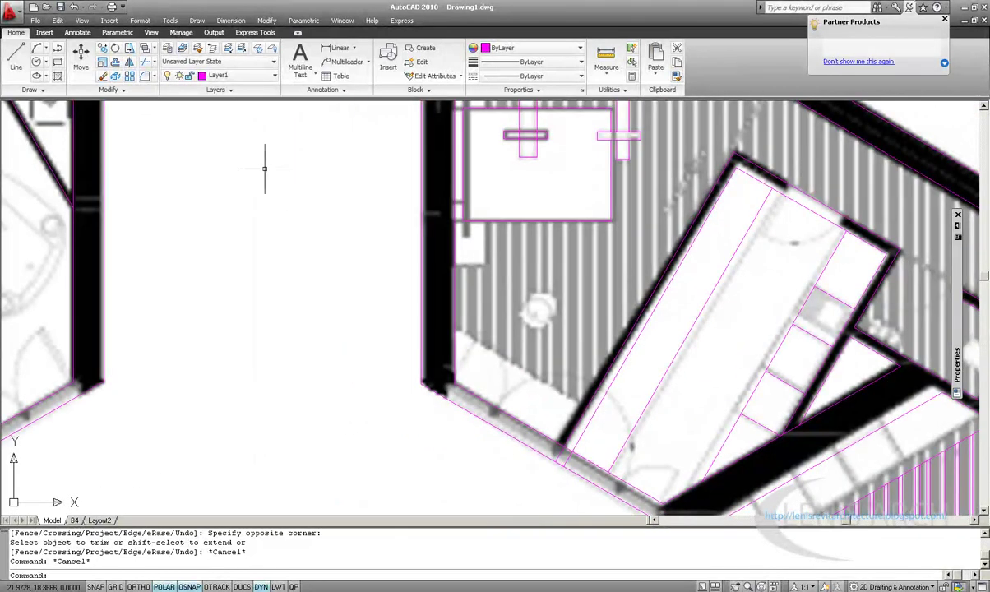
Step: Try a line and an extend from the central wall corner, cancelling both
{"action": "left_click", "coordinate": [18, 62]}
{"action": "left_click", "coordinate": [457, 333]}
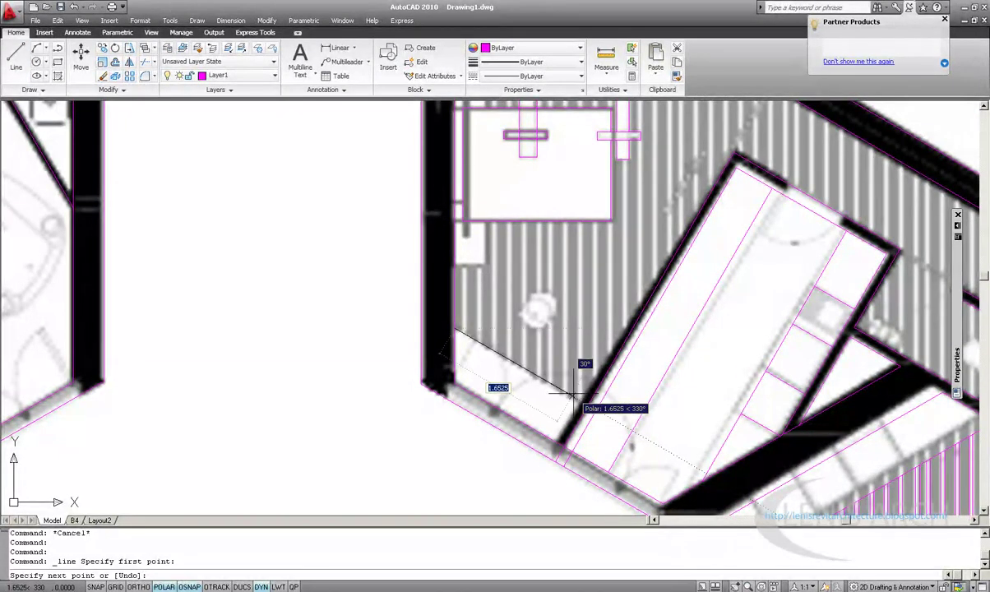
{"action": "key", "text": "Escape"}
{"action": "type", "text": "EX"}
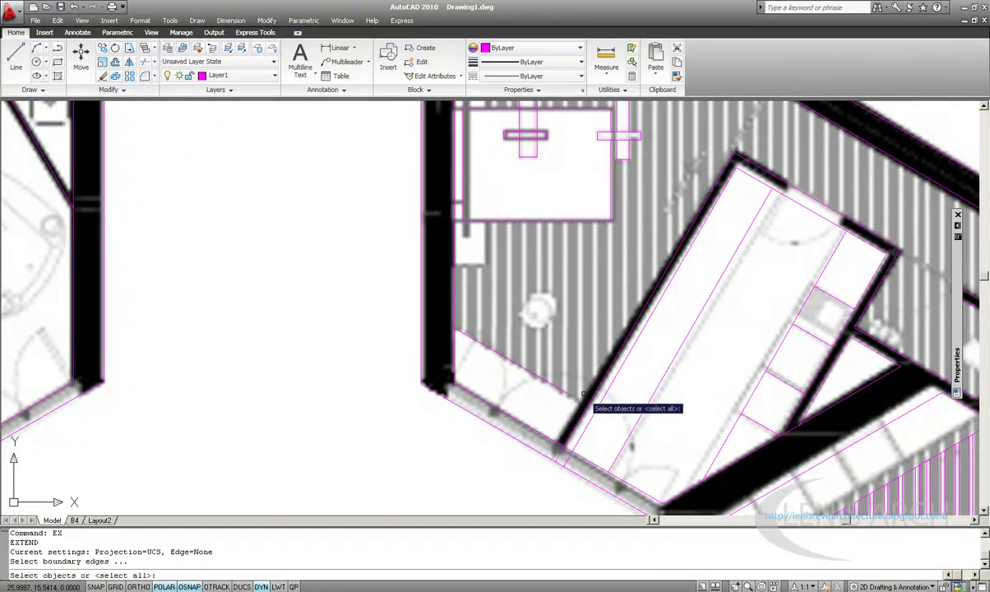
{"action": "left_click_drag", "start_coordinate": [584, 407], "coordinate": [552, 399]}
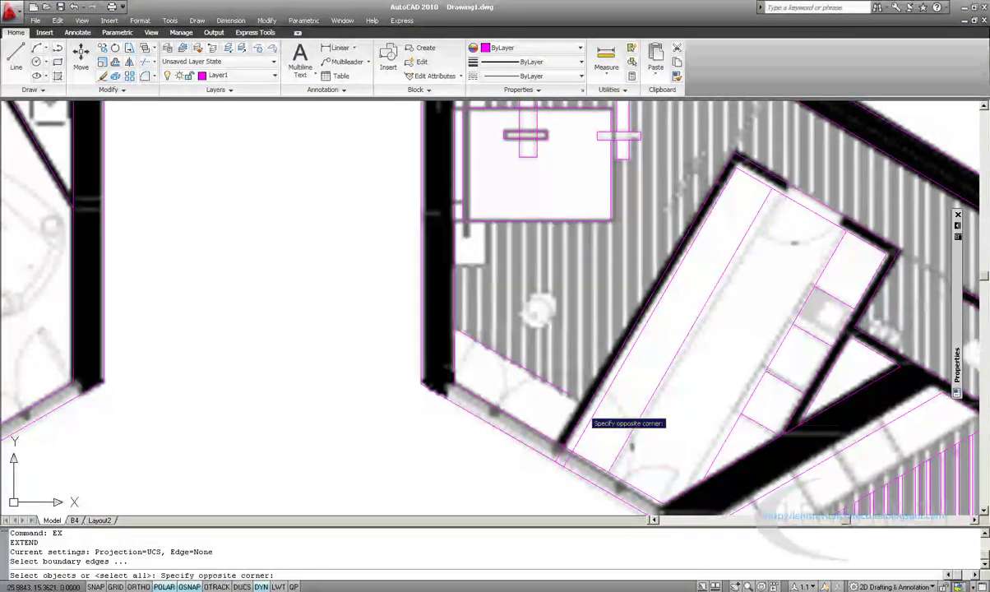
{"action": "key", "text": "Return"}
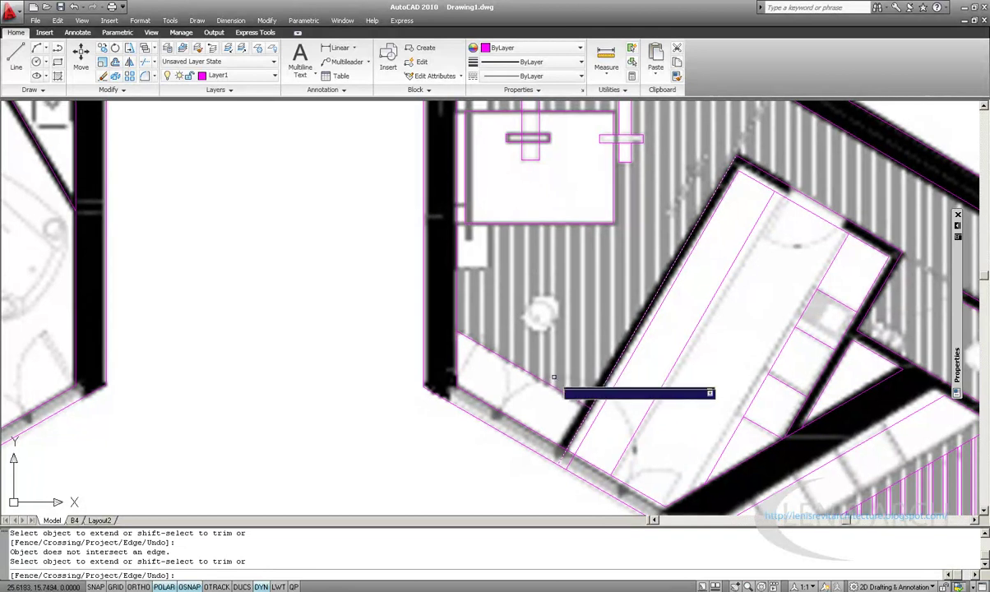
{"action": "key", "text": "Escape"}
{"action": "scroll", "coordinate": [620, 355], "scroll_direction": "down", "scroll_amount": 4}
{"action": "scroll", "coordinate": [621, 355], "scroll_direction": "up", "scroll_amount": 1}
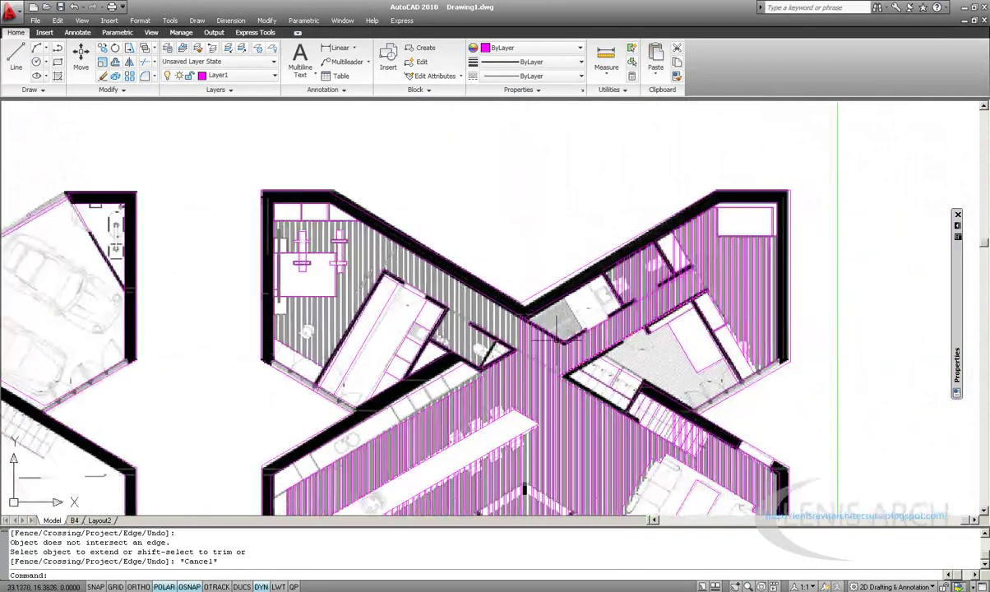
{"action": "scroll", "coordinate": [615, 329], "scroll_direction": "up", "scroll_amount": 3}
{"action": "scroll", "coordinate": [610, 302], "scroll_direction": "up", "scroll_amount": 2}
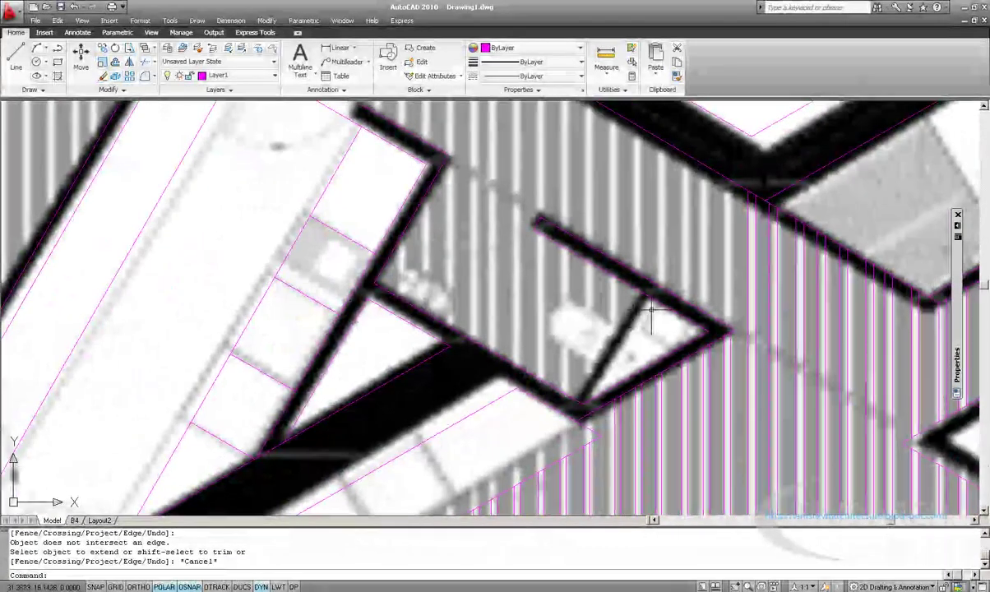
{"action": "scroll", "coordinate": [646, 316], "scroll_direction": "down", "scroll_amount": 1}
{"action": "scroll", "coordinate": [497, 321], "scroll_direction": "down", "scroll_amount": 1}
{"action": "scroll", "coordinate": [578, 337], "scroll_direction": "down", "scroll_amount": 1}
{"action": "scroll", "coordinate": [579, 337], "scroll_direction": "up", "scroll_amount": 1}
{"action": "scroll", "coordinate": [575, 361], "scroll_direction": "up", "scroll_amount": 2}
{"action": "scroll", "coordinate": [564, 473], "scroll_direction": "down", "scroll_amount": 3}
{"action": "scroll", "coordinate": [564, 473], "scroll_direction": "up", "scroll_amount": 1}
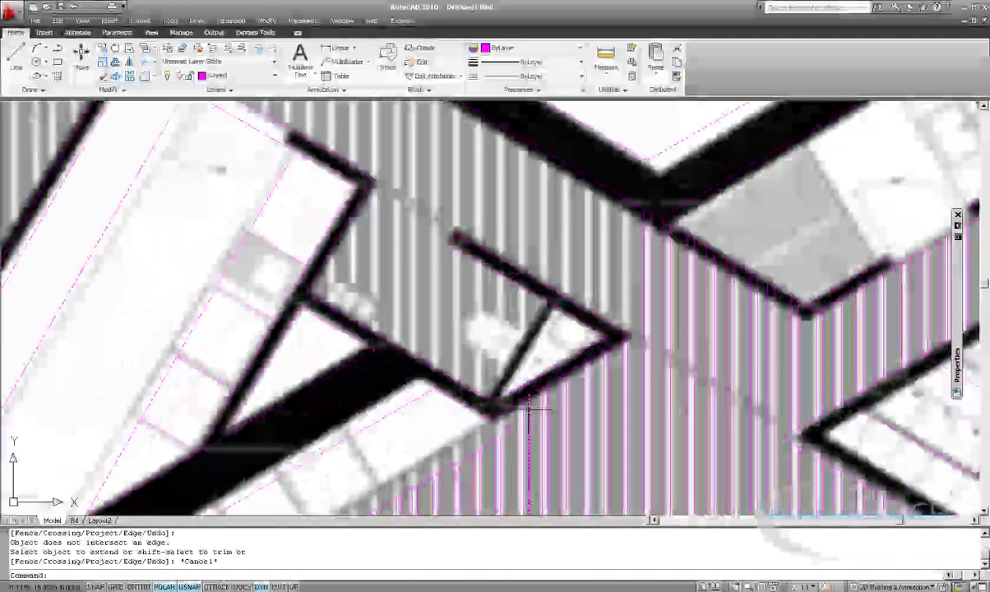
{"action": "scroll", "coordinate": [537, 426], "scroll_direction": "down", "scroll_amount": 1}
{"action": "scroll", "coordinate": [491, 292], "scroll_direction": "up", "scroll_amount": 2}
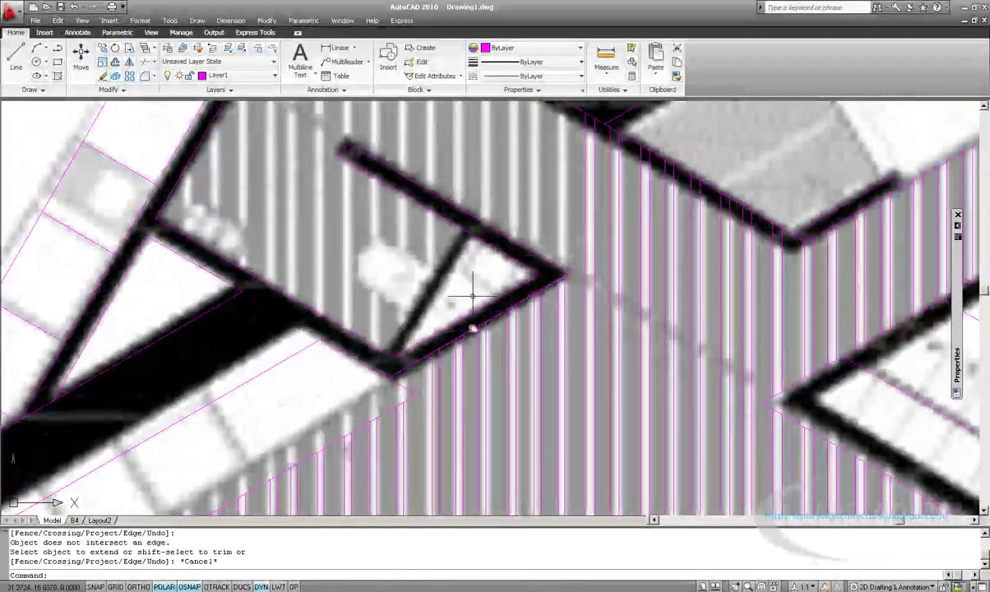
{"action": "scroll", "coordinate": [464, 296], "scroll_direction": "down", "scroll_amount": 1}
{"action": "scroll", "coordinate": [461, 329], "scroll_direction": "down", "scroll_amount": 1}
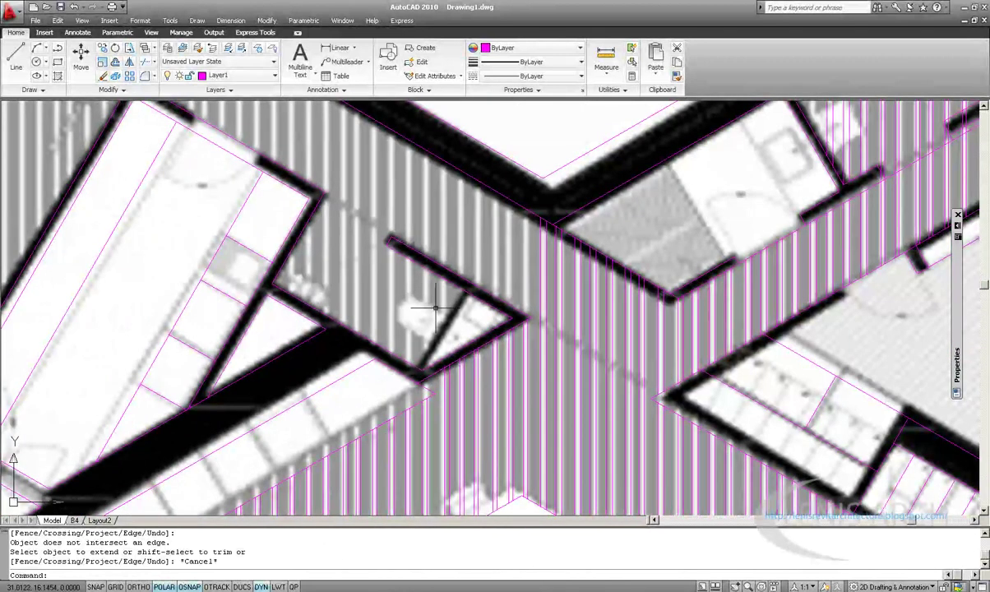
Step: Draw the diagonal wall line to the corner and trim its overshoot
{"action": "left_click", "coordinate": [16, 57]}
{"action": "scroll", "coordinate": [444, 279], "scroll_direction": "up", "scroll_amount": 3}
{"action": "scroll", "coordinate": [463, 282], "scroll_direction": "down", "scroll_amount": 1}
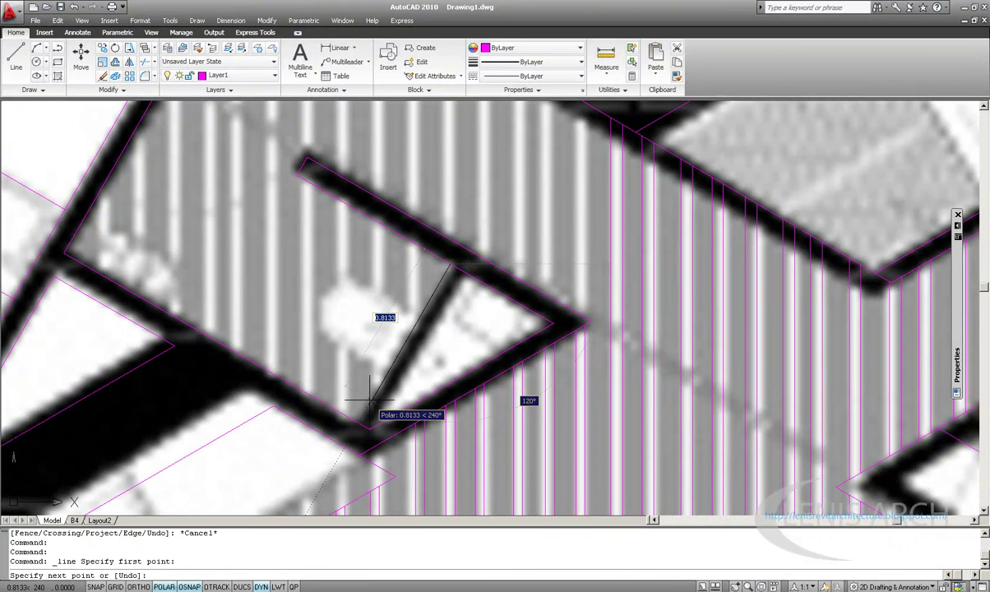
{"action": "left_click", "coordinate": [359, 428]}
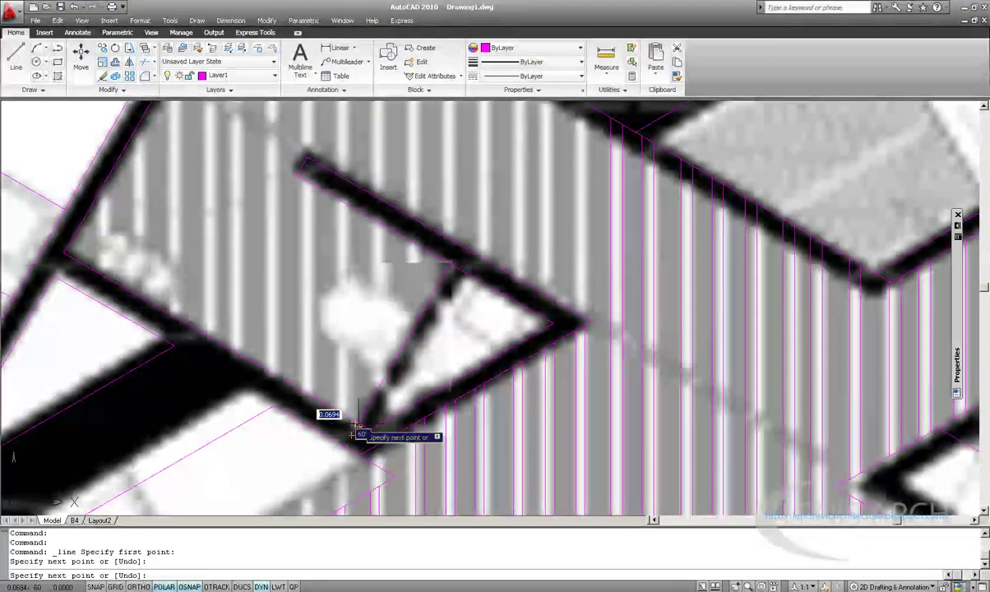
{"action": "type", "text": "r"}
{"action": "key", "text": "Return"}
{"action": "scroll", "coordinate": [357, 427], "scroll_direction": "up", "scroll_amount": 2}
{"action": "left_click", "coordinate": [358, 429]}
{"action": "key", "text": "Return"}
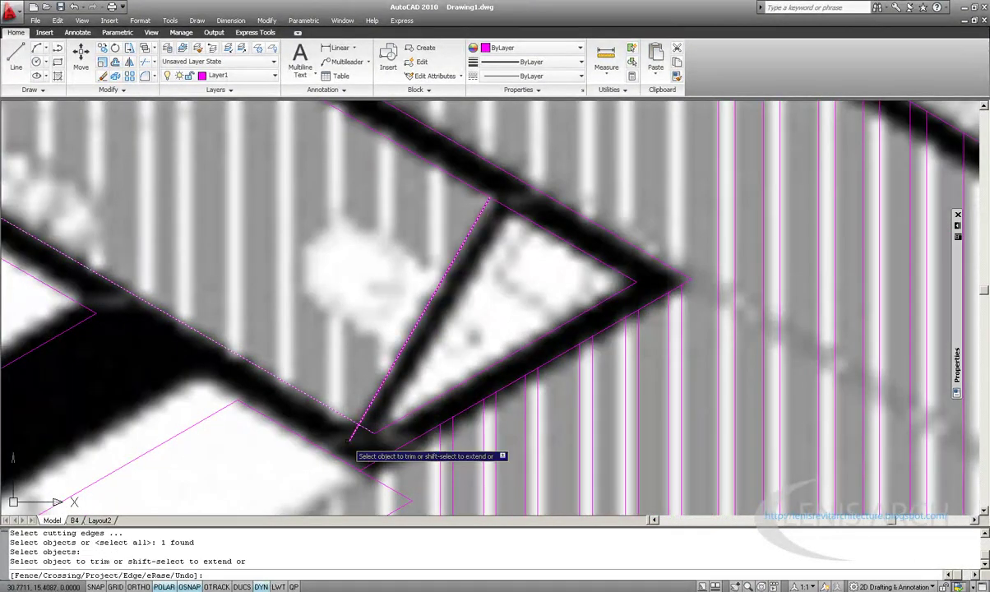
{"action": "left_click", "coordinate": [349, 437]}
{"action": "key", "text": "Escape"}
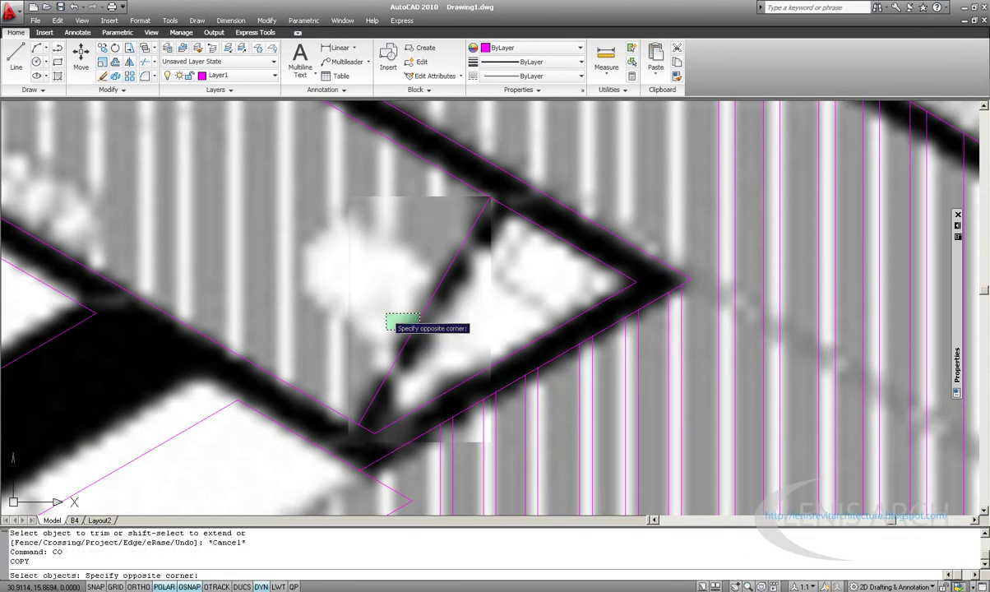
Step: Copy the diagonal line onto the wall's opposite face
{"action": "left_click", "coordinate": [386, 315]}
{"action": "key", "text": "Return"}
{"action": "left_click", "coordinate": [489, 199]}
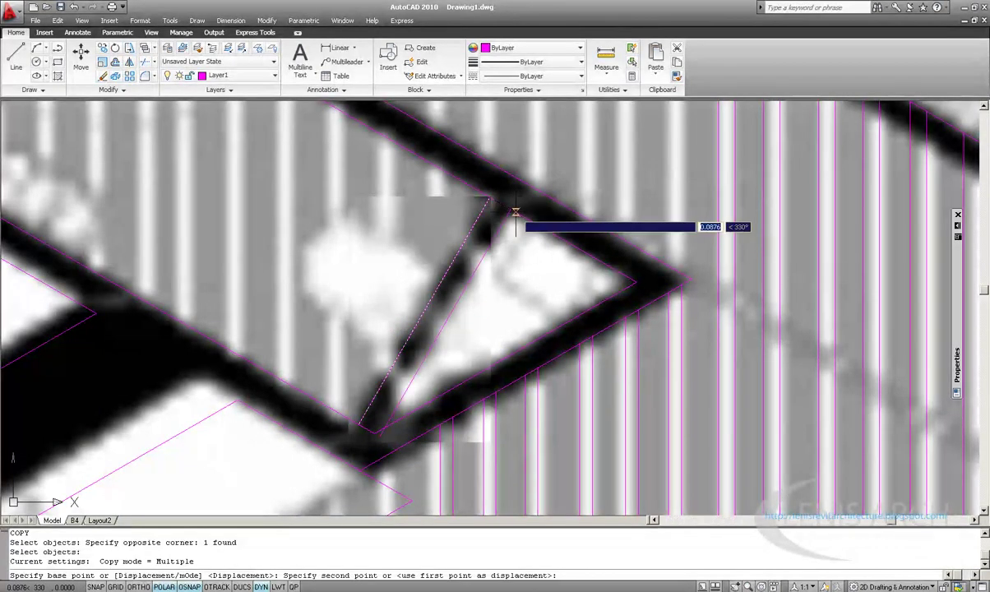
{"action": "left_click", "coordinate": [508, 210]}
{"action": "scroll", "coordinate": [518, 217], "scroll_direction": "up", "scroll_amount": 2}
{"action": "scroll", "coordinate": [538, 267], "scroll_direction": "up", "scroll_amount": 2}
{"action": "key", "text": "Escape"}
{"action": "scroll", "coordinate": [461, 411], "scroll_direction": "up", "scroll_amount": 2}
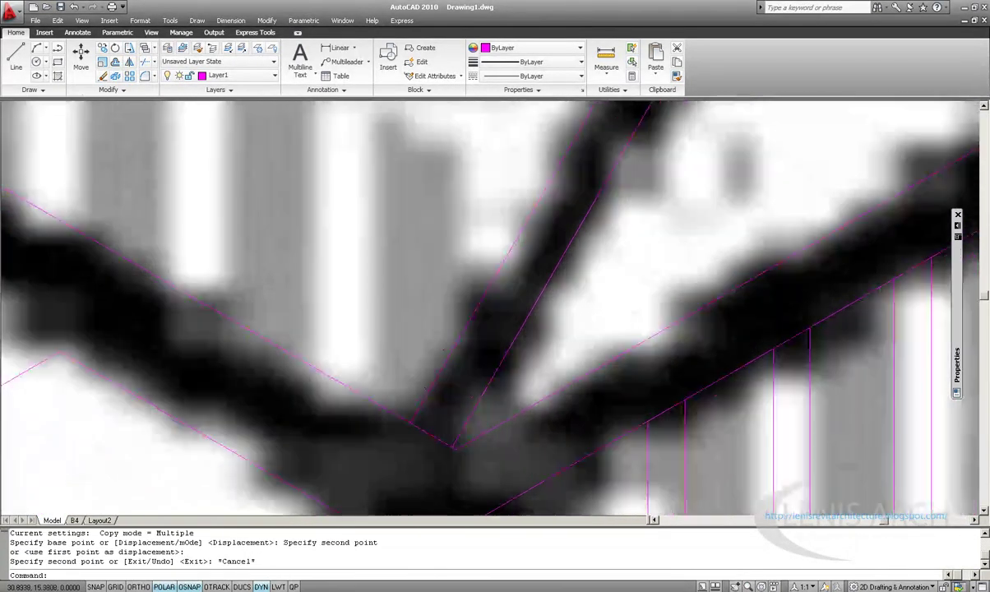
{"action": "scroll", "coordinate": [444, 436], "scroll_direction": "up", "scroll_amount": 2}
{"action": "scroll", "coordinate": [444, 437], "scroll_direction": "down", "scroll_amount": 2}
{"action": "scroll", "coordinate": [493, 387], "scroll_direction": "down", "scroll_amount": 2}
{"action": "scroll", "coordinate": [542, 345], "scroll_direction": "down", "scroll_amount": 2}
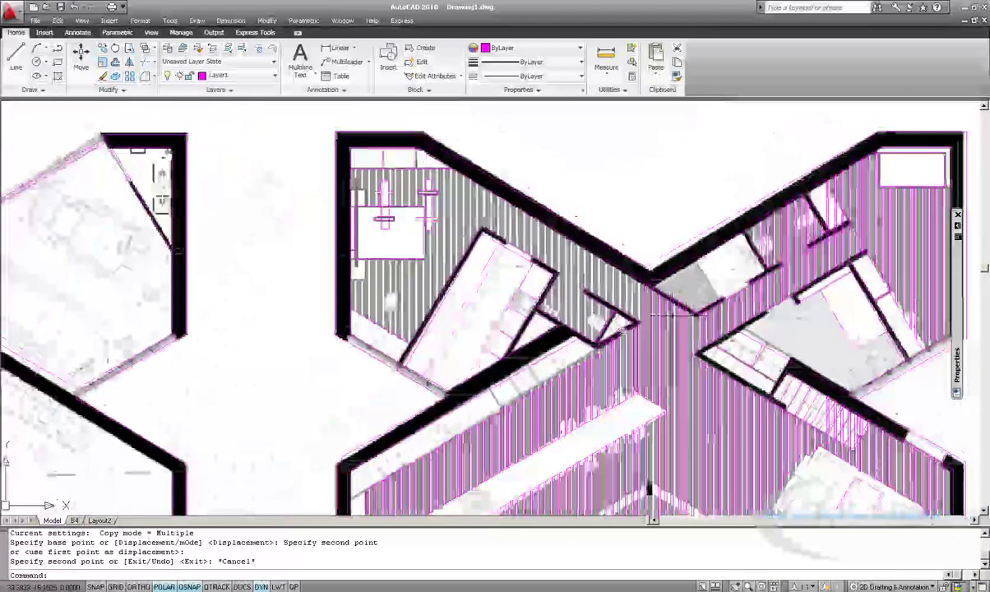
Step: Draw a short magenta line along the wall from its corner
{"action": "middle_click_drag", "start_coordinate": [510, 271], "coordinate": [464, 294]}
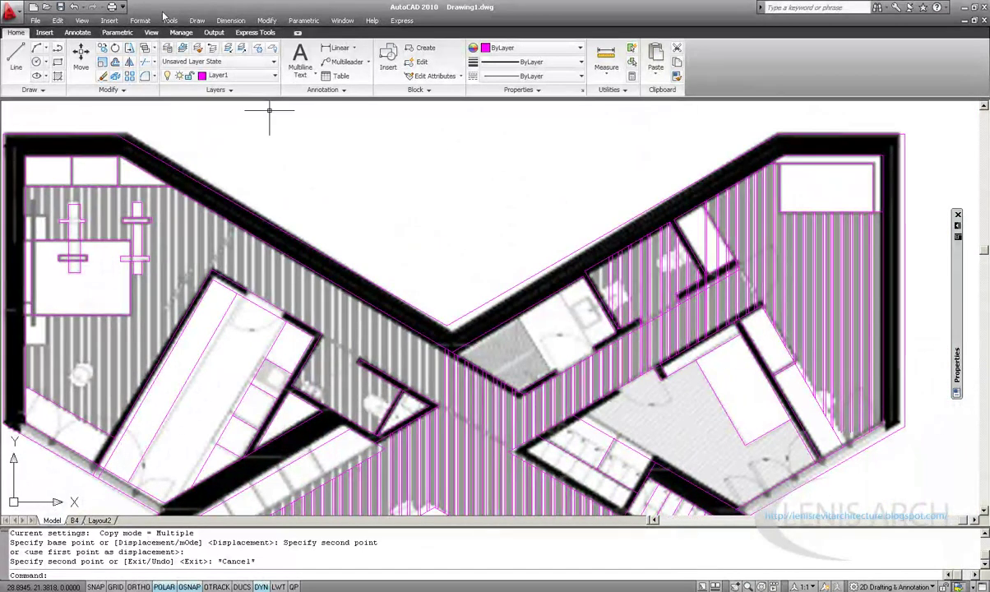
{"action": "left_click", "coordinate": [13, 62]}
{"action": "scroll", "coordinate": [362, 243], "scroll_direction": "up", "scroll_amount": 2}
{"action": "scroll", "coordinate": [370, 362], "scroll_direction": "up", "scroll_amount": 2}
{"action": "scroll", "coordinate": [493, 427], "scroll_direction": "up", "scroll_amount": 1}
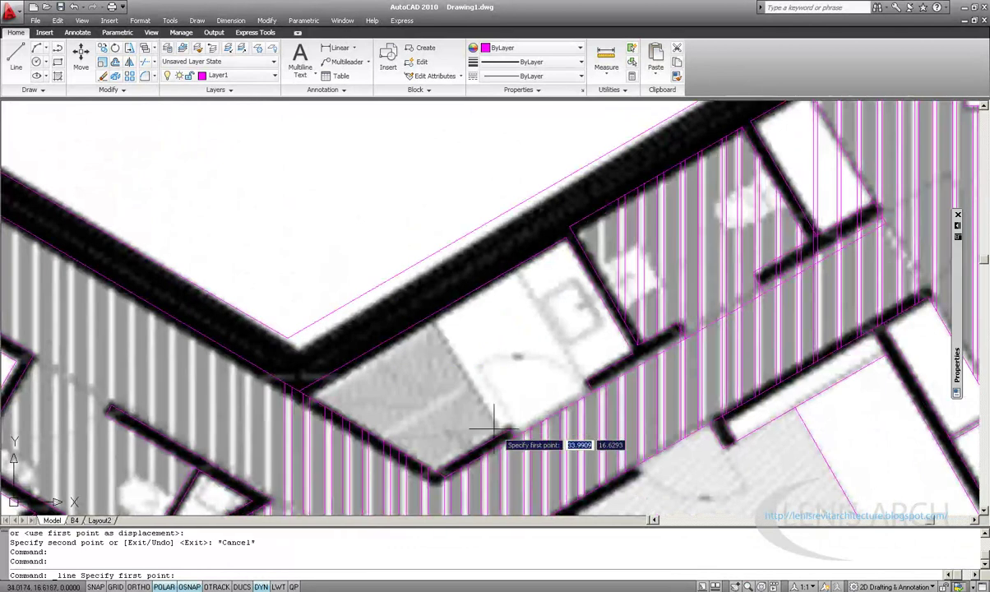
{"action": "left_click", "coordinate": [499, 433]}
{"action": "left_click", "coordinate": [442, 337]}
Step: Try extending lines to the wall line as boundary, then cancel with EX aborted
{"action": "type", "text": "ex"}
{"action": "key", "text": "Return"}
{"action": "left_click", "coordinate": [451, 303]}
{"action": "left_click", "coordinate": [436, 378]}
{"action": "key", "text": "Escape"}
Step: Start copying two wall lines with a base point, then cancel the copy
{"action": "key", "text": "Escape"}
{"action": "type", "text": "co"}
{"action": "key", "text": "Return"}
{"action": "left_click", "coordinate": [514, 394]}
{"action": "left_click", "coordinate": [449, 398]}
{"action": "key", "text": "Return"}
{"action": "left_click", "coordinate": [417, 326]}
Step: Select three magenta wall lines and pick a move base point, then cancel
{"action": "key", "text": "Escape"}
{"action": "scroll", "coordinate": [579, 410], "scroll_direction": "up", "scroll_amount": 3}
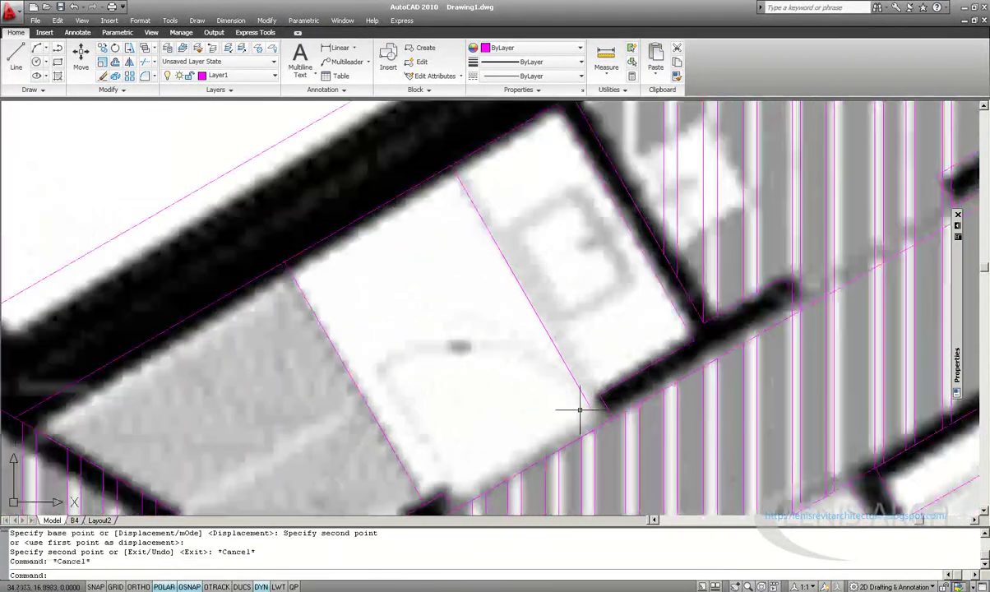
{"action": "scroll", "coordinate": [579, 410], "scroll_direction": "up", "scroll_amount": 3}
{"action": "scroll", "coordinate": [595, 416], "scroll_direction": "down", "scroll_amount": 2}
{"action": "left_click", "coordinate": [567, 346]}
{"action": "left_click", "coordinate": [575, 325]}
{"action": "left_click", "coordinate": [536, 373]}
{"action": "key", "text": "Return"}
{"action": "scroll", "coordinate": [476, 223], "scroll_direction": "up", "scroll_amount": 1}
{"action": "left_click", "coordinate": [452, 189]}
{"action": "scroll", "coordinate": [485, 210], "scroll_direction": "down", "scroll_amount": 1}
{"action": "scroll", "coordinate": [641, 415], "scroll_direction": "up", "scroll_amount": 2}
{"action": "key", "text": "Escape"}
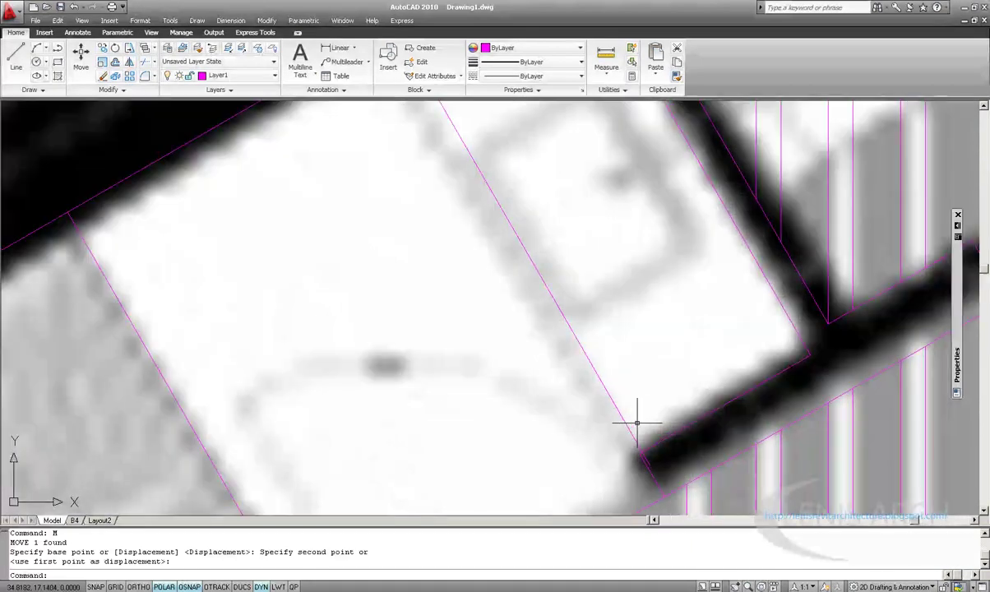
{"action": "type", "text": "TR"}
Step: Attempt a trim using the two wall lines as cutting edges, then cancel it
{"action": "key", "text": "Return"}
{"action": "scroll", "coordinate": [630, 433], "scroll_direction": "up", "scroll_amount": 2}
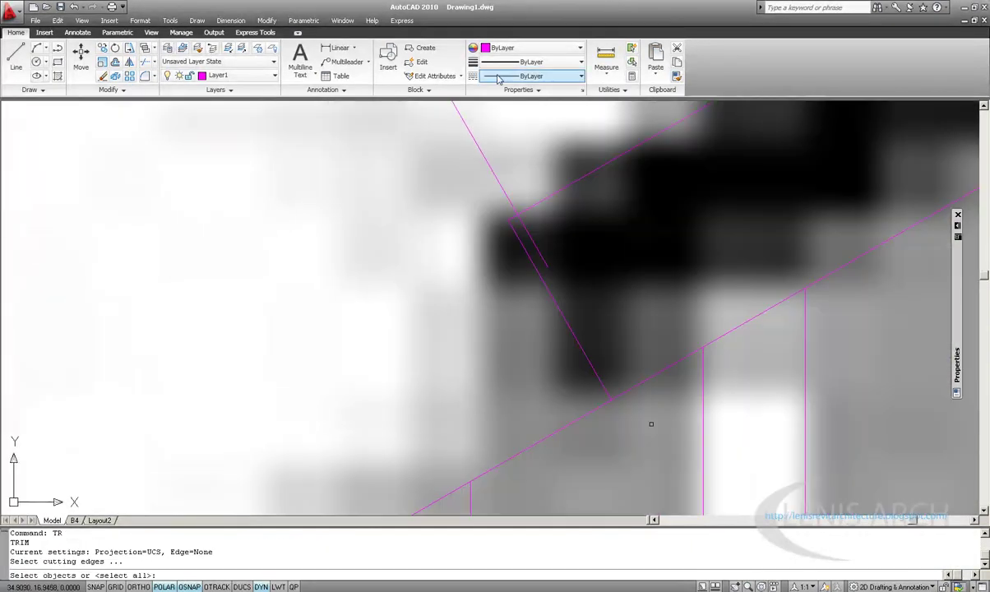
{"action": "left_click", "coordinate": [428, 209]}
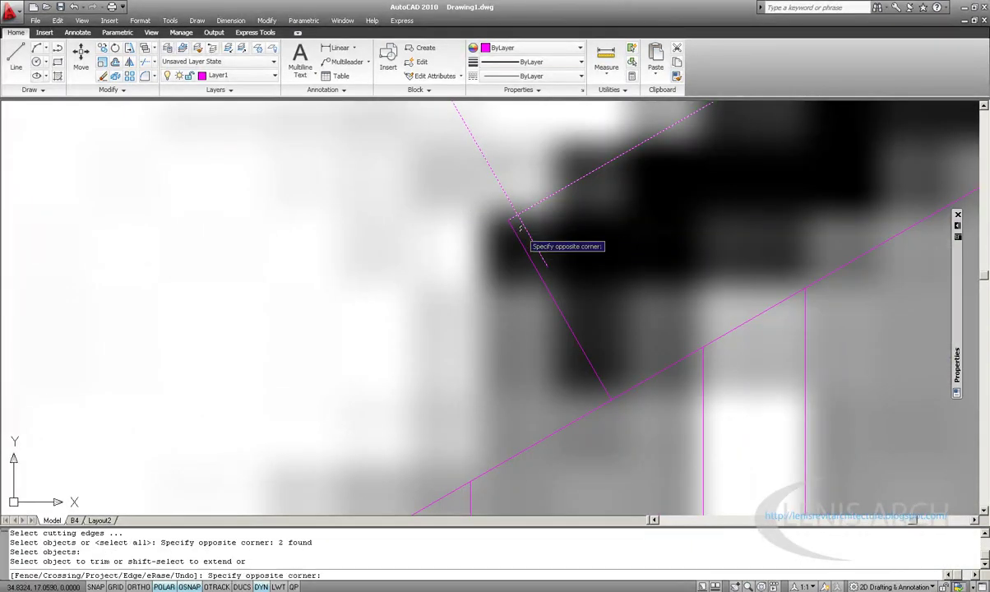
{"action": "left_click", "coordinate": [518, 222]}
{"action": "scroll", "coordinate": [526, 238], "scroll_direction": "down", "scroll_amount": 1}
{"action": "key", "text": "Escape"}
{"action": "scroll", "coordinate": [550, 263], "scroll_direction": "down", "scroll_amount": 2}
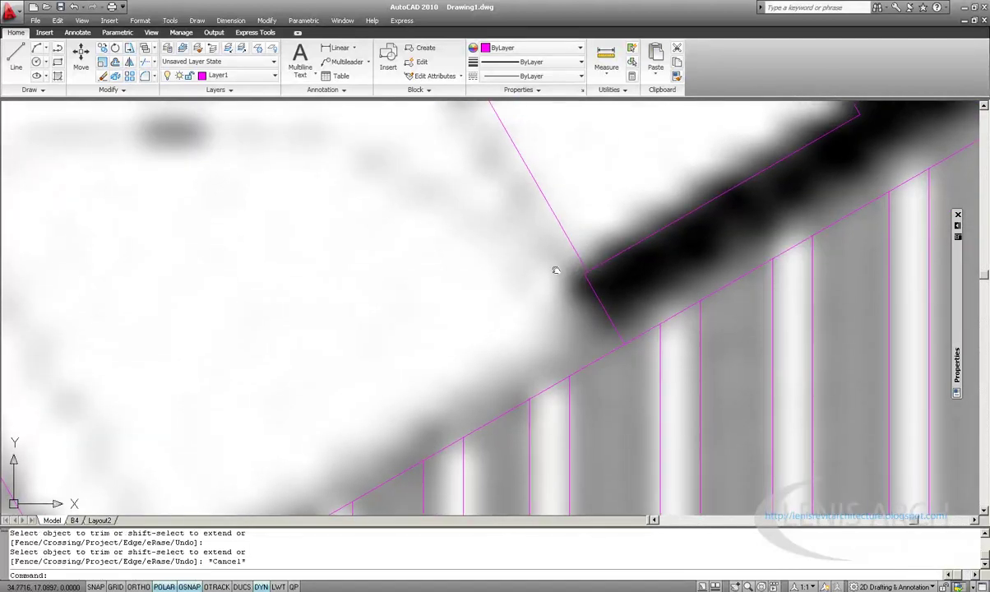
Step: With TR, choose the slanted wall line beside the small room as cutting edge
{"action": "middle_click_drag", "start_coordinate": [555, 270], "coordinate": [593, 303]}
{"action": "scroll", "coordinate": [562, 300], "scroll_direction": "up", "scroll_amount": 3}
{"action": "scroll", "coordinate": [575, 347], "scroll_direction": "up", "scroll_amount": 1}
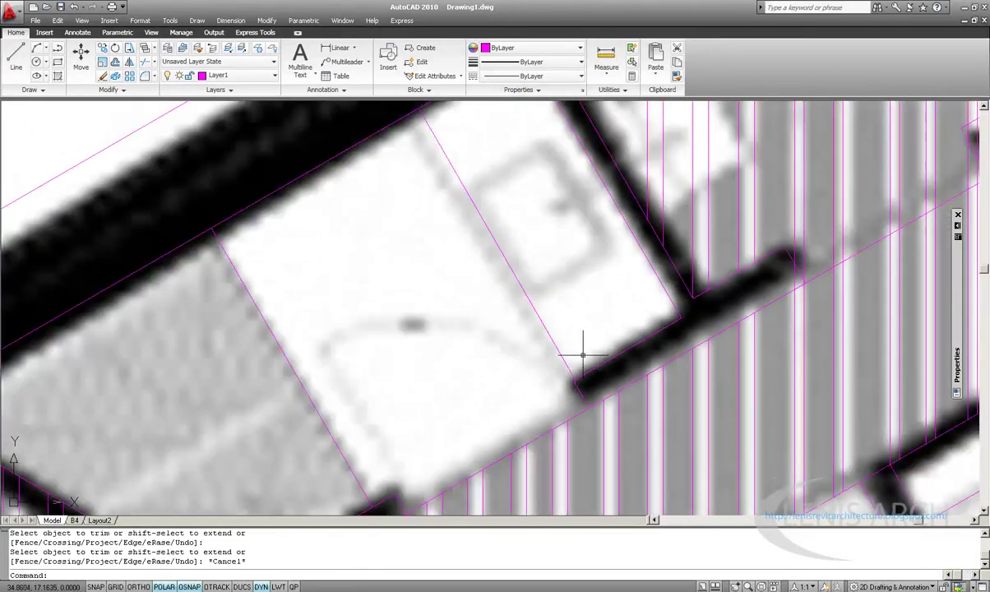
{"action": "scroll", "coordinate": [567, 361], "scroll_direction": "up", "scroll_amount": 1}
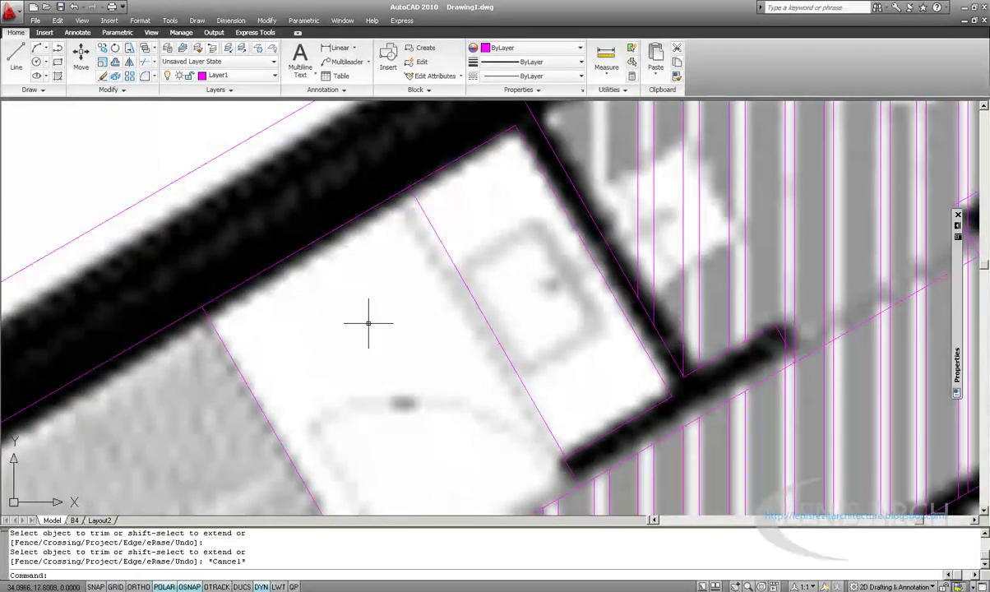
{"action": "scroll", "coordinate": [530, 349], "scroll_direction": "down", "scroll_amount": 1}
{"action": "scroll", "coordinate": [527, 260], "scroll_direction": "down", "scroll_amount": 2}
{"action": "scroll", "coordinate": [451, 177], "scroll_direction": "down", "scroll_amount": 1}
{"action": "scroll", "coordinate": [298, 158], "scroll_direction": "down", "scroll_amount": 1}
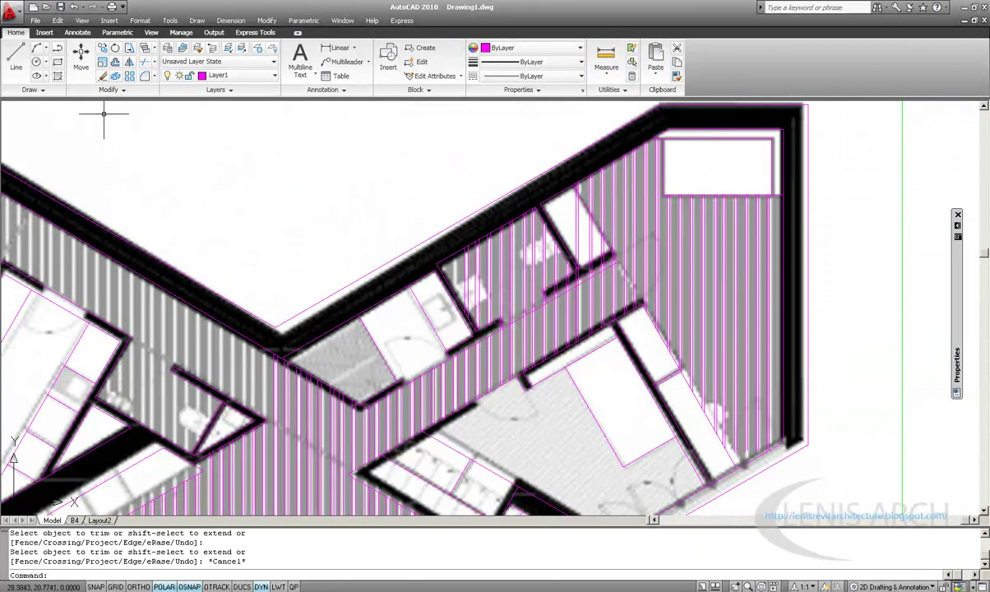
{"action": "scroll", "coordinate": [575, 246], "scroll_direction": "up", "scroll_amount": 1}
{"action": "scroll", "coordinate": [584, 255], "scroll_direction": "up", "scroll_amount": 1}
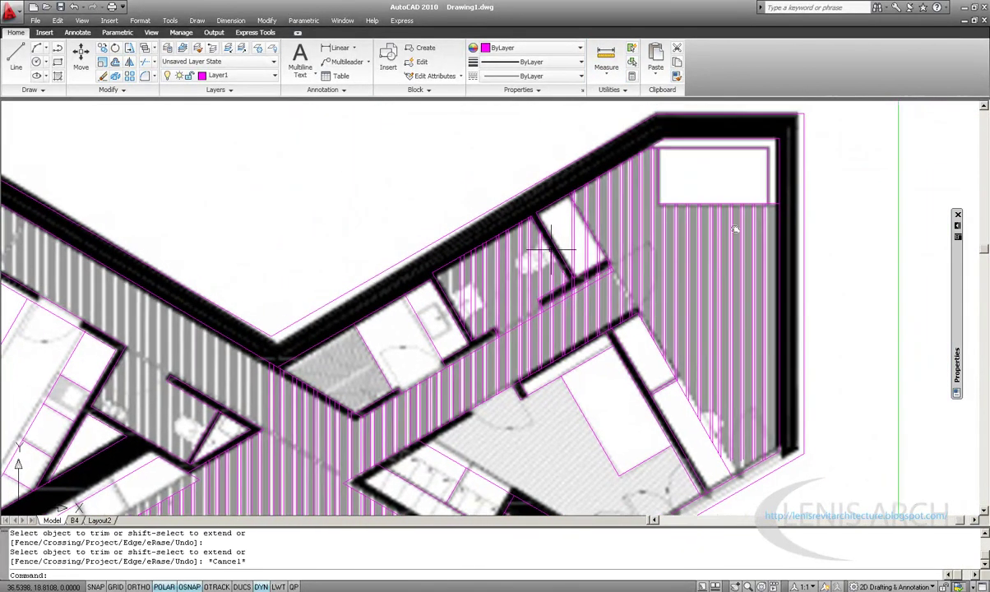
{"action": "scroll", "coordinate": [588, 261], "scroll_direction": "up", "scroll_amount": 1}
{"action": "scroll", "coordinate": [590, 266], "scroll_direction": "up", "scroll_amount": 1}
{"action": "scroll", "coordinate": [590, 266], "scroll_direction": "up", "scroll_amount": 5}
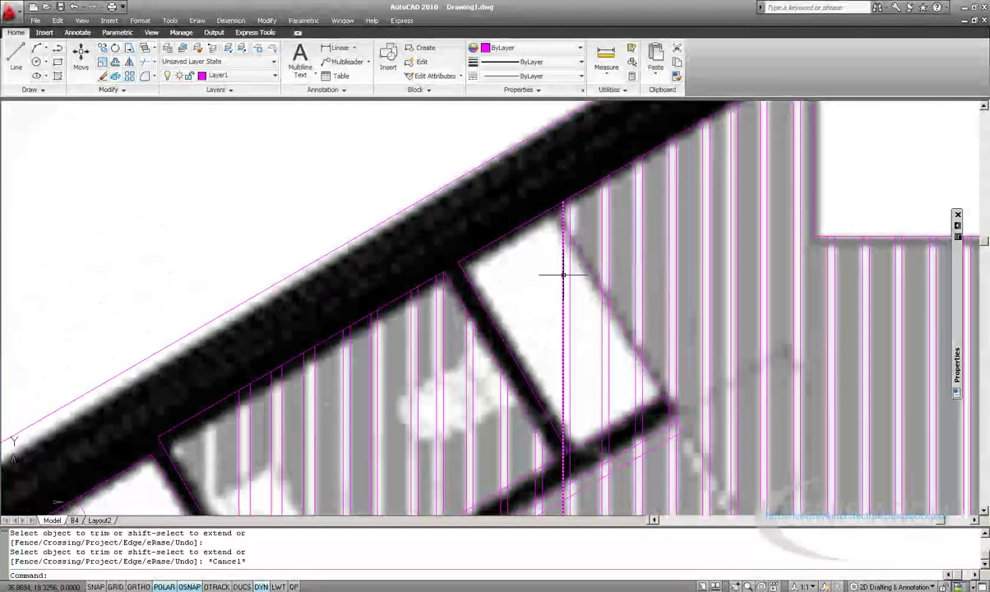
{"action": "type", "text": "tr"}
{"action": "key", "text": "Return"}
{"action": "scroll", "coordinate": [546, 305], "scroll_direction": "up", "scroll_amount": 1}
{"action": "middle_click_drag", "start_coordinate": [584, 356], "coordinate": [487, 313]}
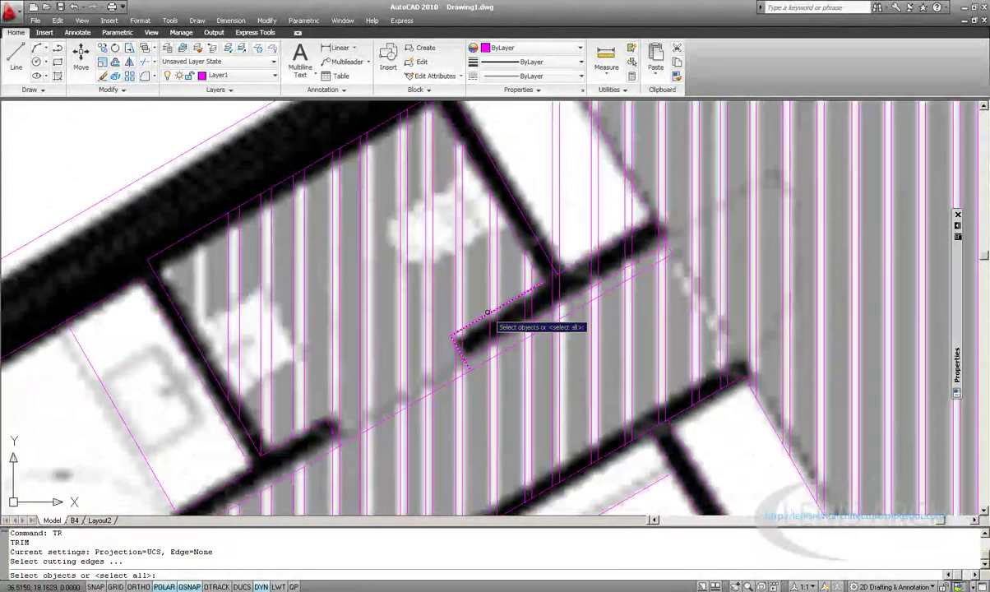
{"action": "scroll", "coordinate": [469, 362], "scroll_direction": "up", "scroll_amount": 2}
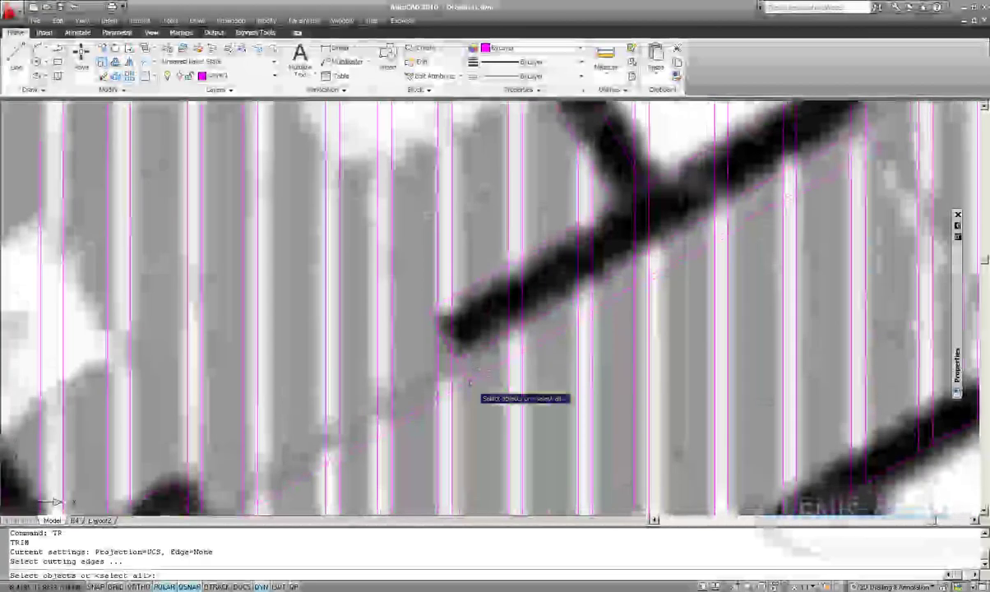
{"action": "scroll", "coordinate": [481, 383], "scroll_direction": "down", "scroll_amount": 3}
{"action": "scroll", "coordinate": [506, 388], "scroll_direction": "up", "scroll_amount": 2}
{"action": "scroll", "coordinate": [576, 329], "scroll_direction": "up", "scroll_amount": 1}
{"action": "scroll", "coordinate": [596, 292], "scroll_direction": "down", "scroll_amount": 2}
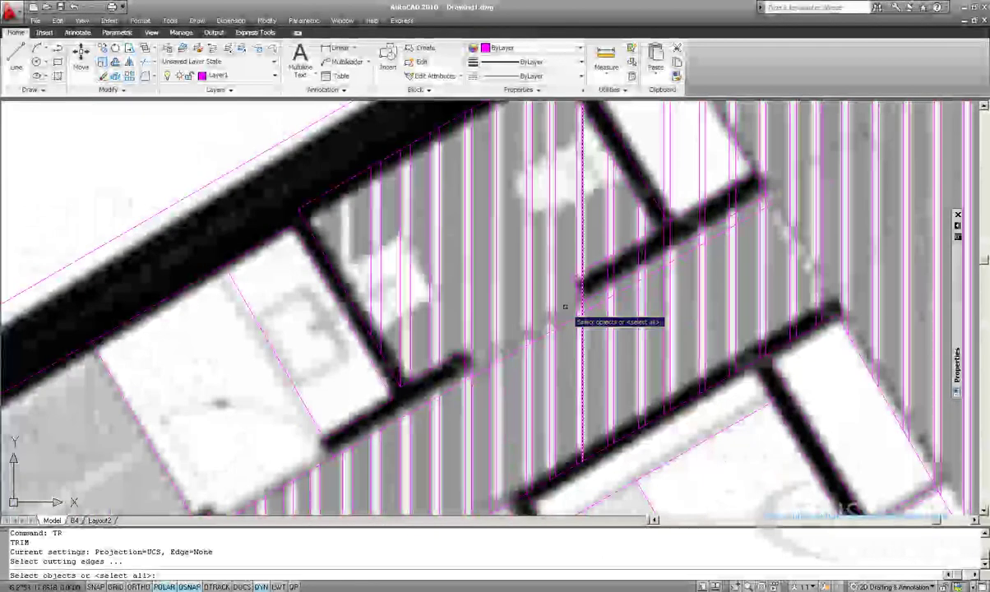
{"action": "scroll", "coordinate": [585, 294], "scroll_direction": "up", "scroll_amount": 2}
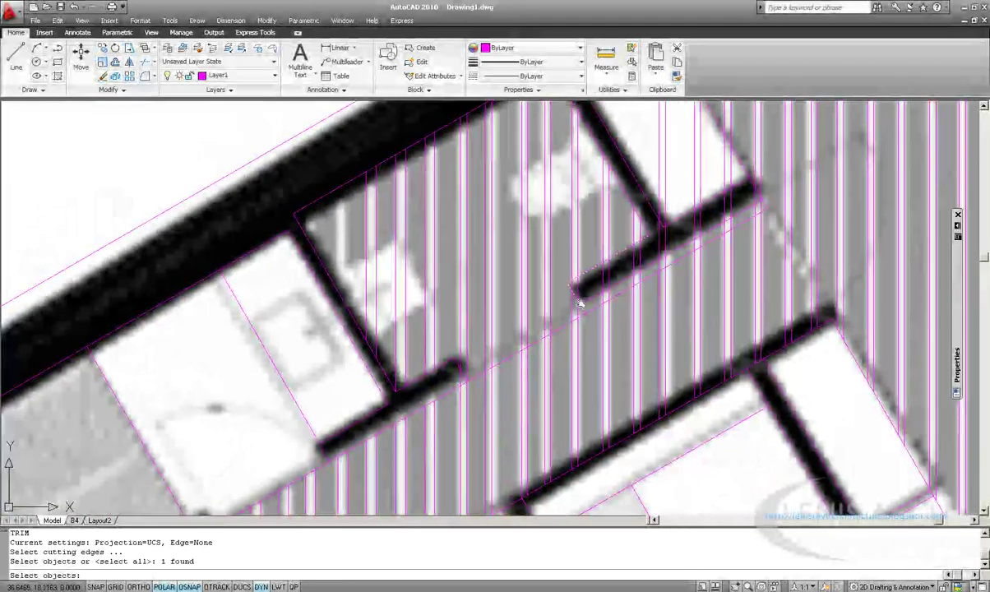
{"action": "scroll", "coordinate": [612, 284], "scroll_direction": "down", "scroll_amount": 2}
{"action": "scroll", "coordinate": [588, 317], "scroll_direction": "up", "scroll_amount": 1}
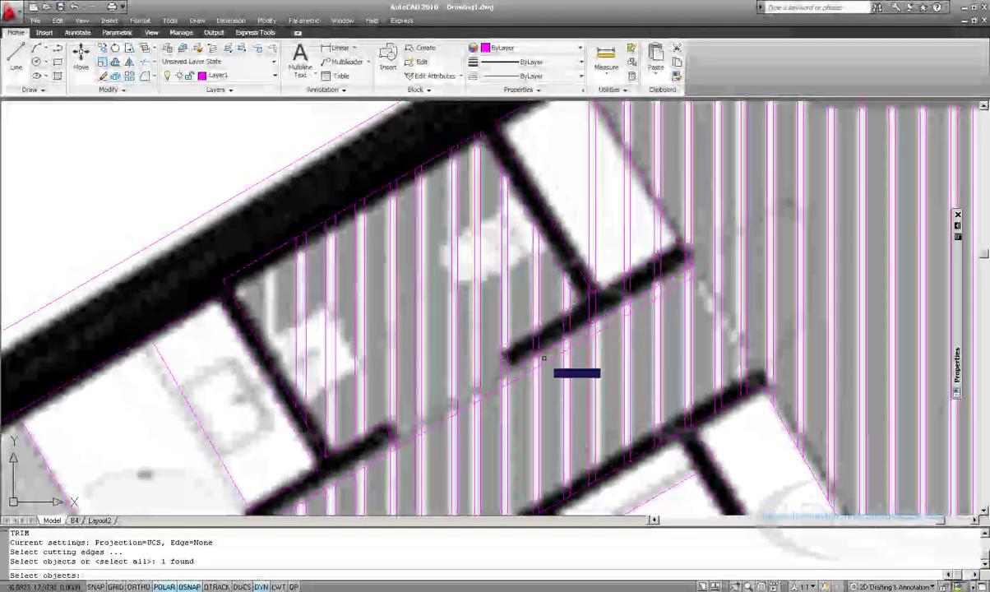
{"action": "scroll", "coordinate": [544, 358], "scroll_direction": "up", "scroll_amount": 2}
{"action": "left_click", "coordinate": [486, 386]}
{"action": "key", "text": "Return"}
{"action": "left_click", "coordinate": [495, 329]}
Step: Trim away the hatch stripe ends that cross past the slanted wall
{"action": "left_click", "coordinate": [652, 332]}
{"action": "left_click", "coordinate": [496, 329]}
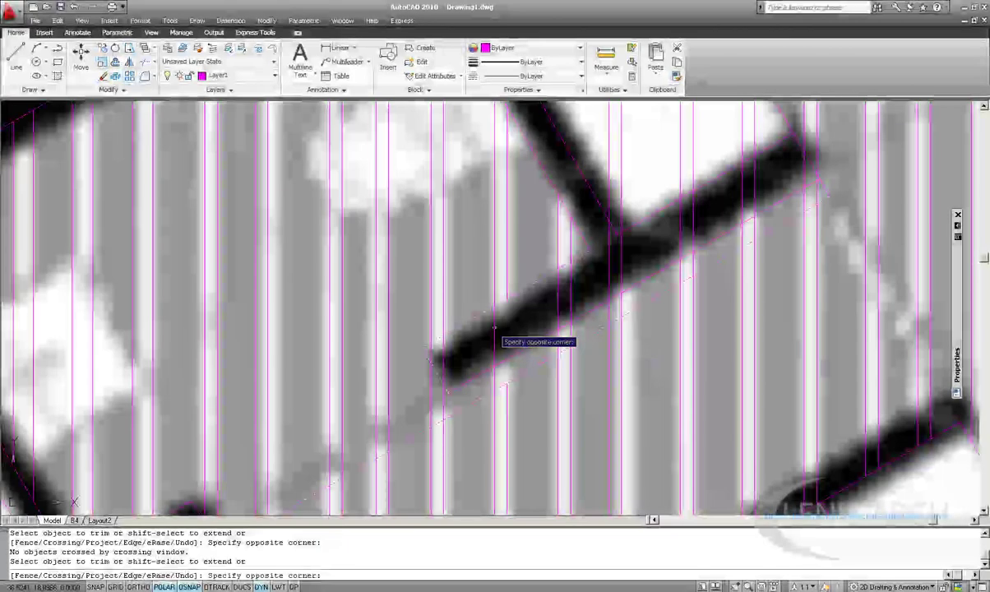
{"action": "left_click", "coordinate": [494, 329]}
{"action": "left_click", "coordinate": [555, 329]}
{"action": "left_click", "coordinate": [535, 378]}
{"action": "left_click", "coordinate": [559, 389]}
{"action": "scroll", "coordinate": [559, 390], "scroll_direction": "up", "scroll_amount": 1}
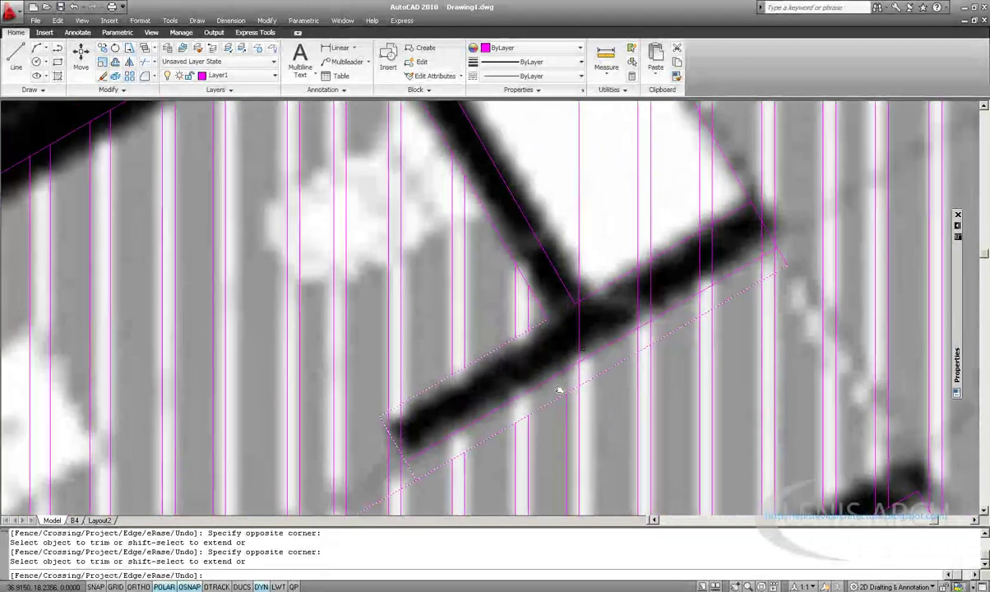
{"action": "left_click", "coordinate": [548, 376]}
{"action": "scroll", "coordinate": [601, 346], "scroll_direction": "up", "scroll_amount": 1}
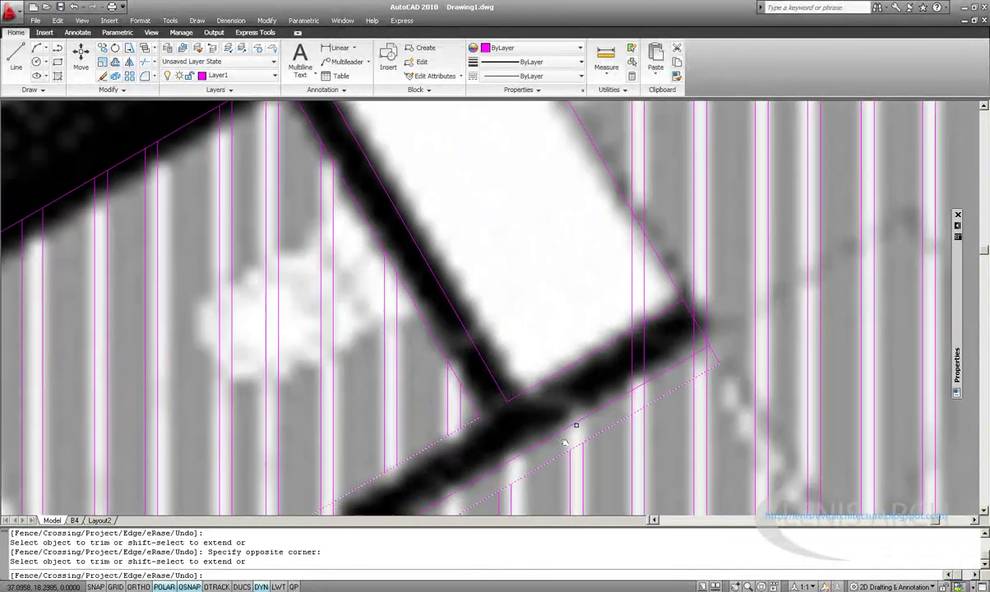
{"action": "left_click", "coordinate": [619, 362]}
{"action": "left_click", "coordinate": [631, 358]}
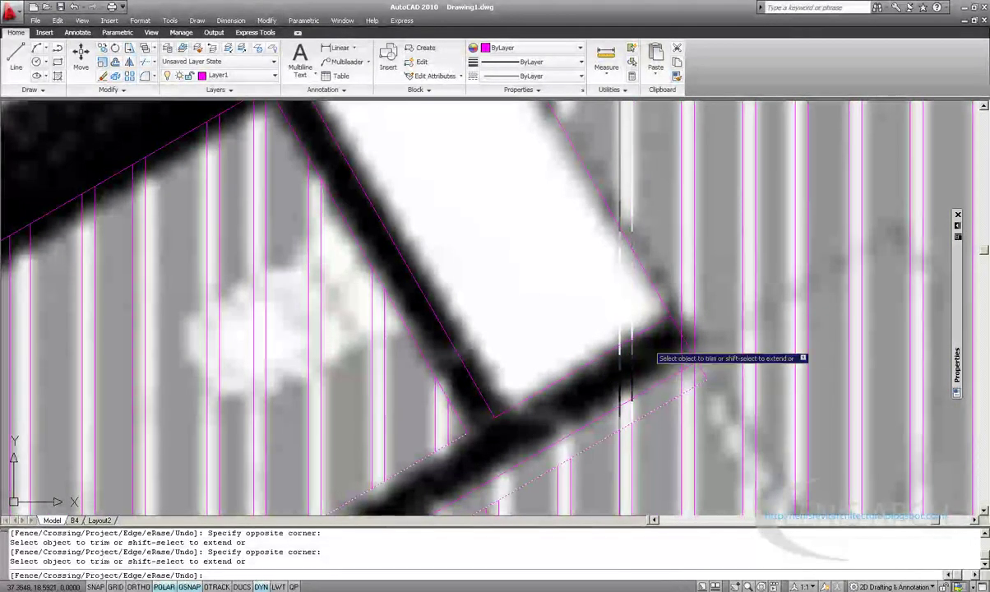
{"action": "left_click_drag", "start_coordinate": [679, 352], "coordinate": [675, 362]}
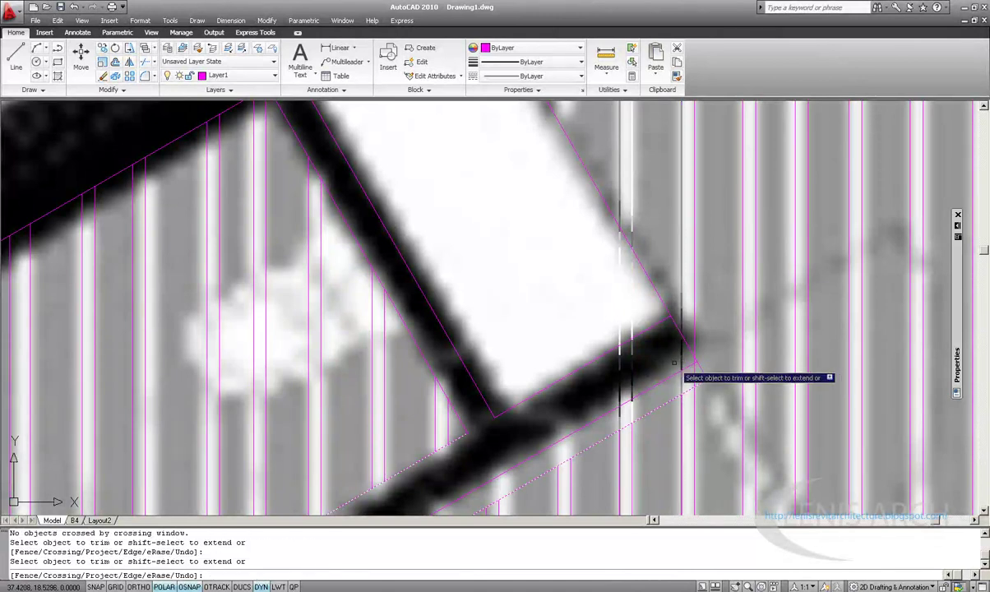
{"action": "scroll", "coordinate": [674, 362], "scroll_direction": "down", "scroll_amount": 1}
{"action": "scroll", "coordinate": [661, 358], "scroll_direction": "down", "scroll_amount": 1}
{"action": "key", "text": "Escape"}
{"action": "key", "text": "Escape"}
{"action": "scroll", "coordinate": [670, 280], "scroll_direction": "up", "scroll_amount": 3}
{"action": "scroll", "coordinate": [649, 337], "scroll_direction": "down", "scroll_amount": 3}
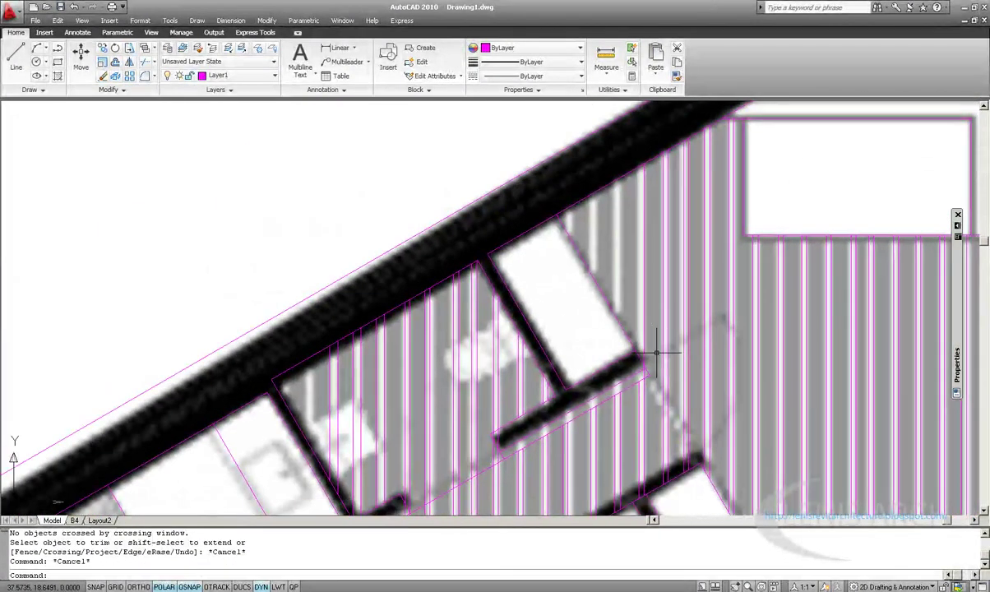
{"action": "middle_click_drag", "start_coordinate": [608, 433], "coordinate": [612, 370]}
Step: Zoom out to the whole X-shaped plan and centre on the central rooms
{"action": "scroll", "coordinate": [616, 346], "scroll_direction": "down", "scroll_amount": 3}
{"action": "middle_click_drag", "start_coordinate": [567, 247], "coordinate": [600, 255]}
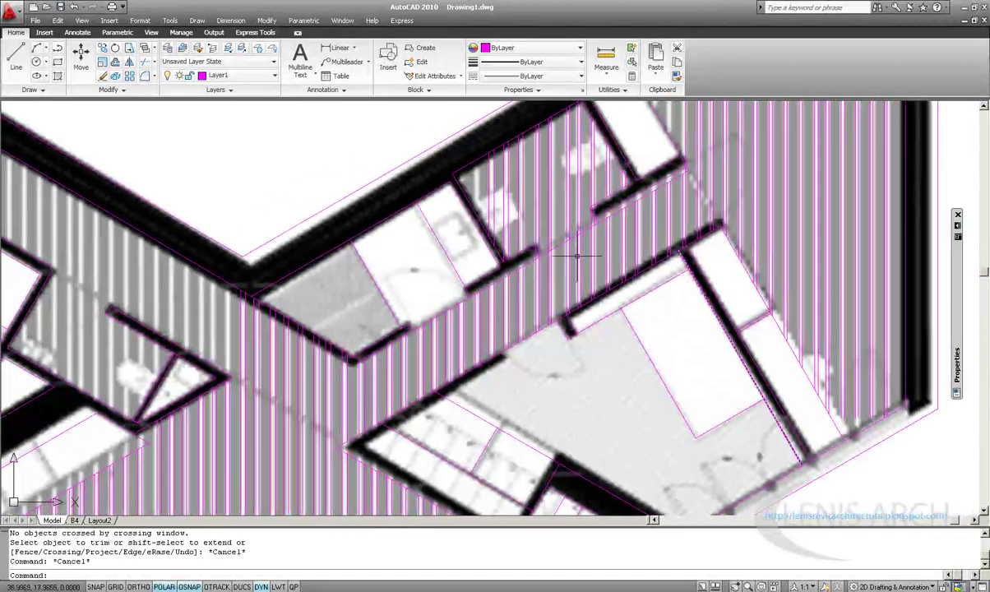
{"action": "scroll", "coordinate": [608, 321], "scroll_direction": "up", "scroll_amount": 2}
{"action": "scroll", "coordinate": [581, 308], "scroll_direction": "up", "scroll_amount": 2}
{"action": "scroll", "coordinate": [580, 308], "scroll_direction": "down", "scroll_amount": 3}
{"action": "scroll", "coordinate": [541, 320], "scroll_direction": "up", "scroll_amount": 3}
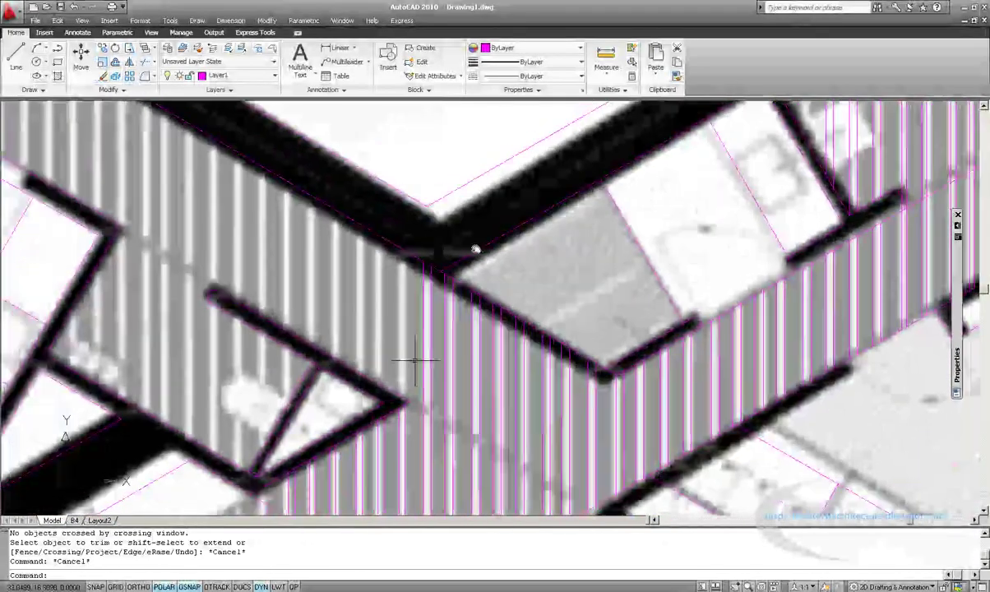
{"action": "scroll", "coordinate": [420, 364], "scroll_direction": "down", "scroll_amount": 3}
{"action": "middle_click_drag", "start_coordinate": [419, 365], "coordinate": [485, 360]}
{"action": "scroll", "coordinate": [453, 327], "scroll_direction": "up", "scroll_amount": 2}
{"action": "middle_click_drag", "start_coordinate": [453, 327], "coordinate": [461, 322]}
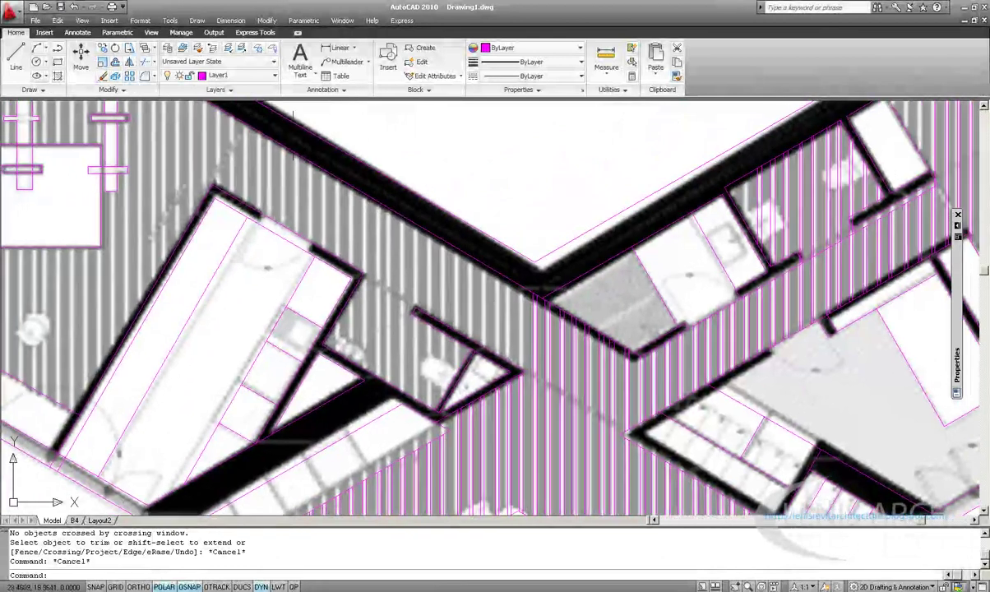
Step: Select ten magenta stripe lines to copy, using the triangle tip as base point
{"action": "left_click", "coordinate": [18, 54]}
{"action": "scroll", "coordinate": [493, 378], "scroll_direction": "up", "scroll_amount": 2}
{"action": "scroll", "coordinate": [576, 300], "scroll_direction": "up", "scroll_amount": 1}
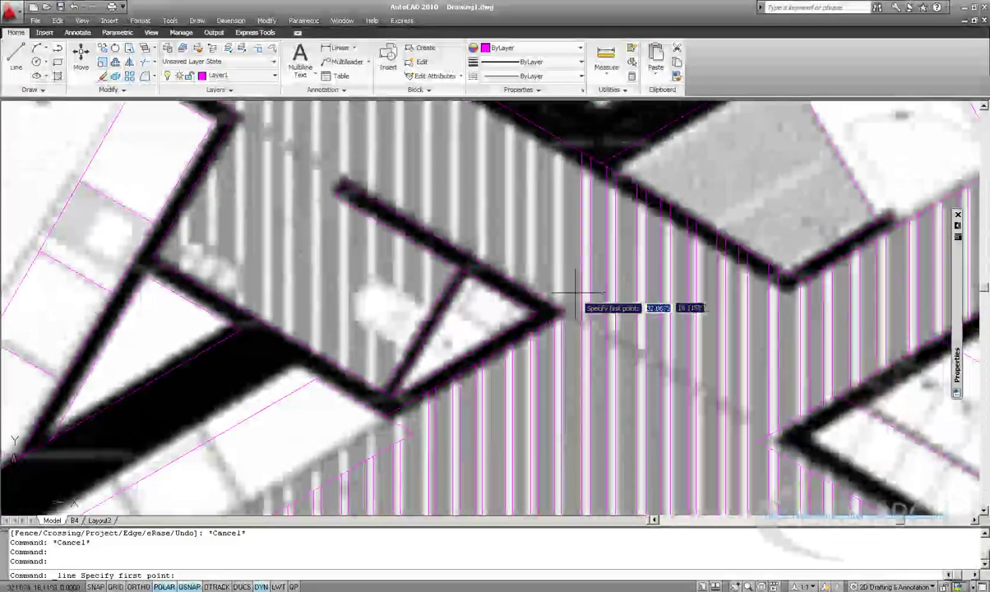
{"action": "scroll", "coordinate": [549, 340], "scroll_direction": "up", "scroll_amount": 1}
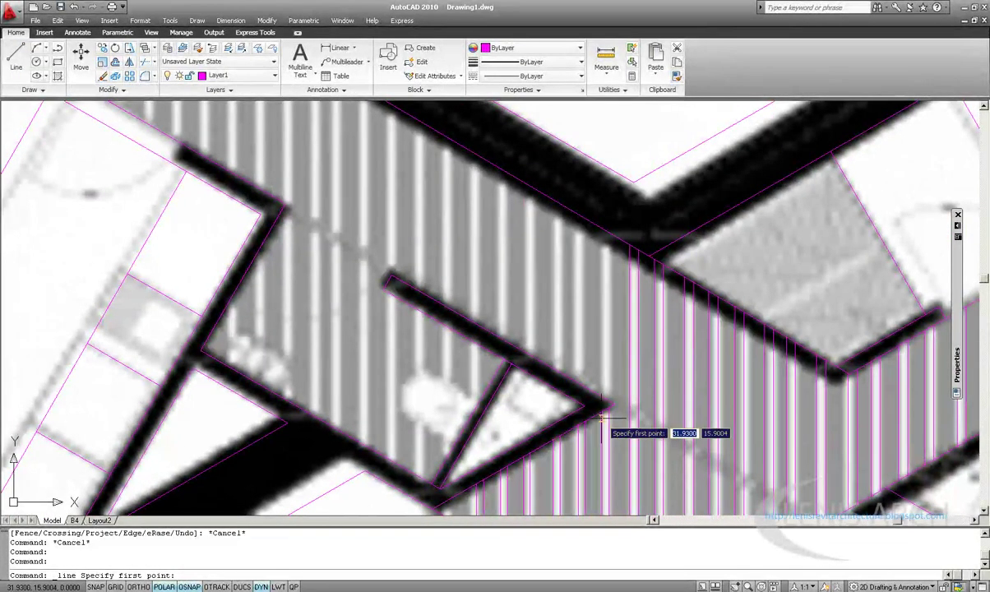
{"action": "middle_click_drag", "start_coordinate": [601, 409], "coordinate": [612, 419]}
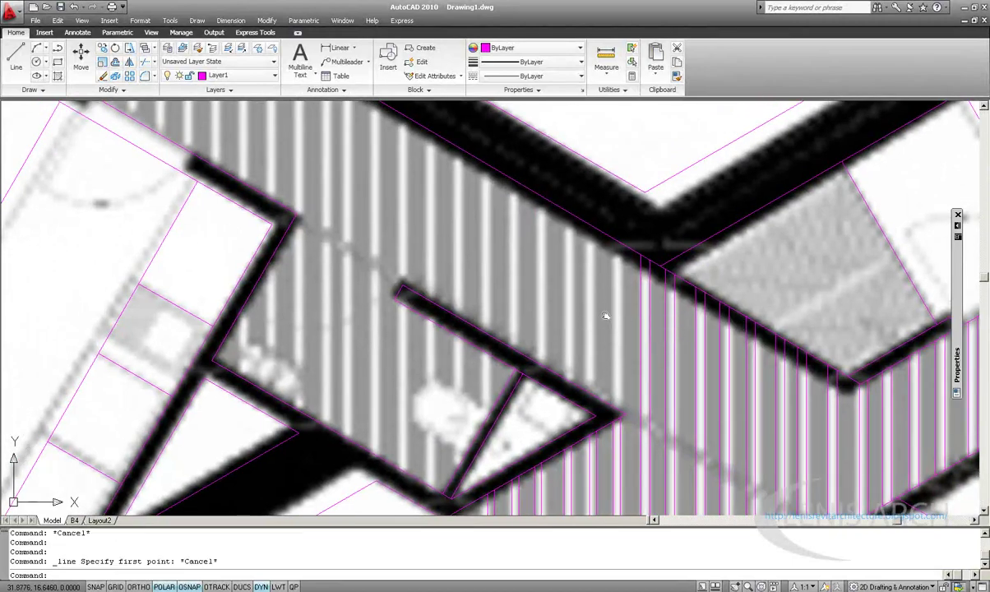
{"action": "middle_click_drag", "start_coordinate": [606, 316], "coordinate": [627, 315]}
{"action": "scroll", "coordinate": [627, 315], "scroll_direction": "down", "scroll_amount": 1}
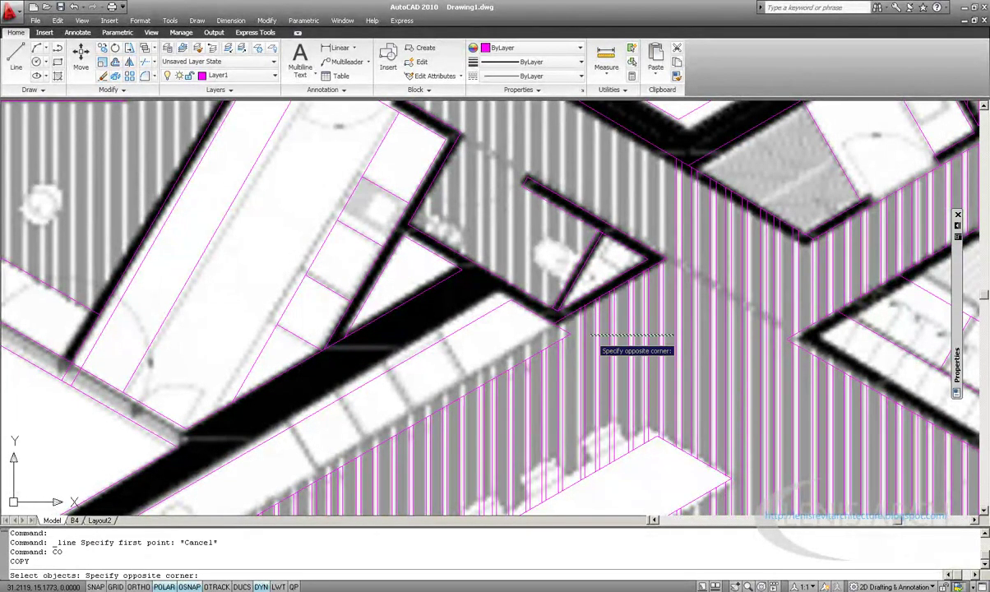
{"action": "left_click", "coordinate": [590, 334]}
{"action": "key", "text": "Return"}
{"action": "left_click", "coordinate": [659, 437]}
{"action": "scroll", "coordinate": [662, 261], "scroll_direction": "up", "scroll_amount": 2}
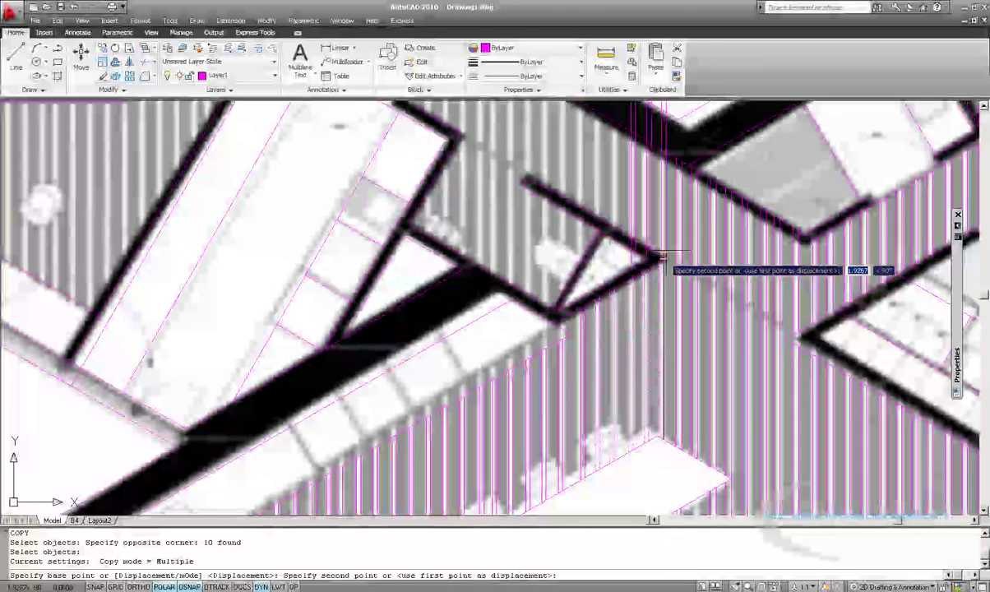
{"action": "scroll", "coordinate": [662, 243], "scroll_direction": "up", "scroll_amount": 2}
{"action": "scroll", "coordinate": [662, 243], "scroll_direction": "up", "scroll_amount": 2}
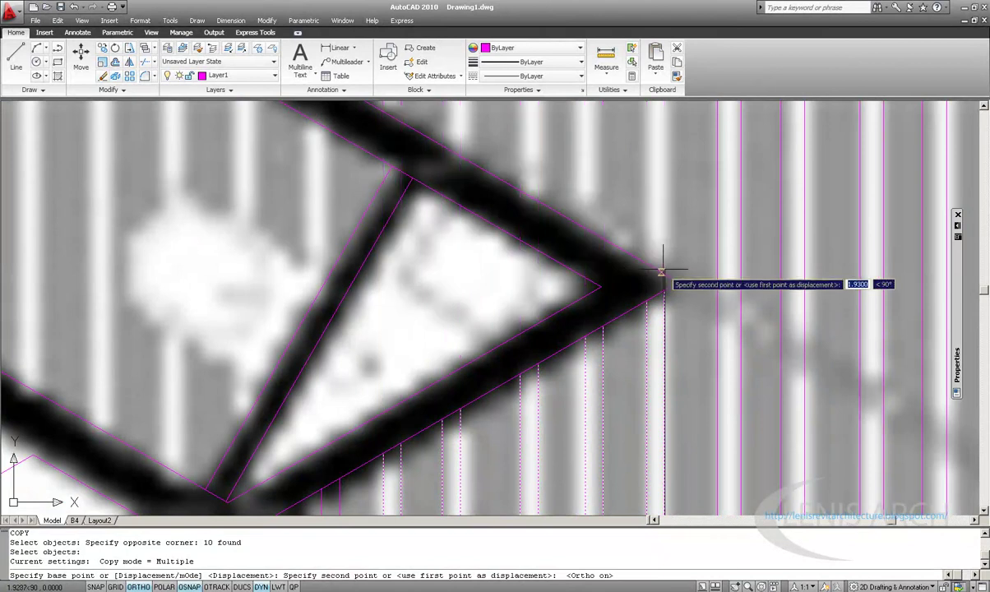
Step: Place the copied stripes to the left, then trim them out of the triangle
{"action": "key", "text": "F8"}
{"action": "left_click", "coordinate": [678, 279]}
{"action": "key", "text": "Escape"}
{"action": "key", "text": "Return"}
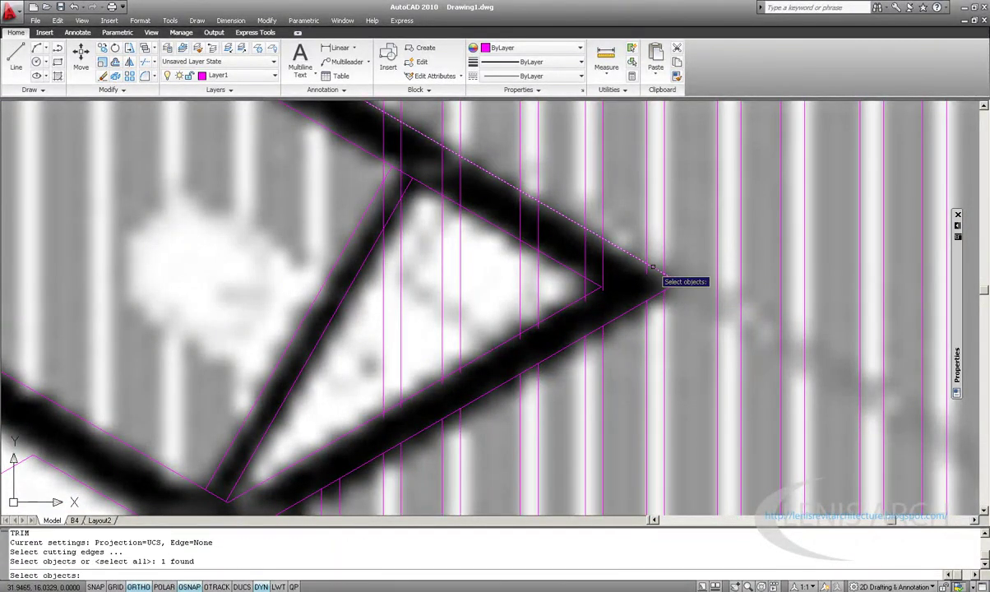
{"action": "left_click", "coordinate": [611, 267]}
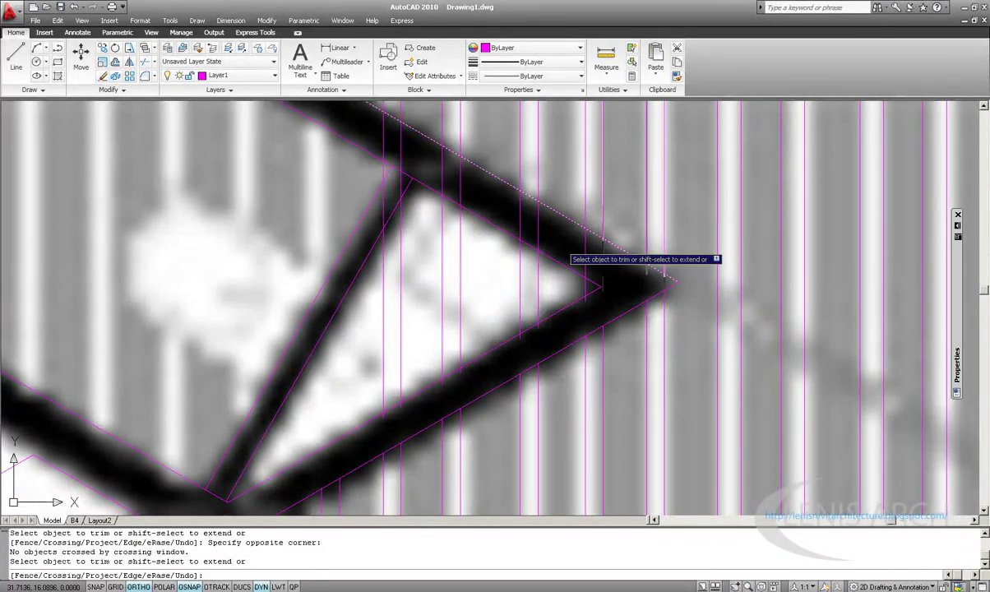
{"action": "left_click", "coordinate": [554, 283]}
{"action": "left_click", "coordinate": [374, 294]}
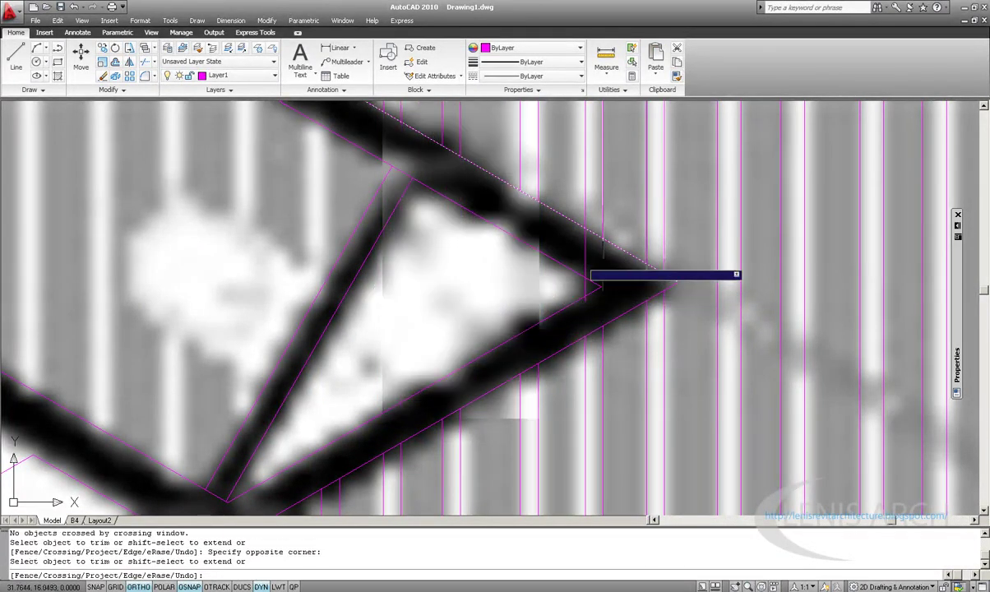
{"action": "left_click", "coordinate": [601, 284]}
Step: Trim more stripe lines near the upper diagonal wall with crossing windows
{"action": "mouse_move", "coordinate": [601, 284]}
{"action": "middle_mouse_down"}
{"action": "mouse_move", "coordinate": [637, 403]}
{"action": "mouse_move", "coordinate": [664, 451]}
{"action": "middle_mouse_up"}
{"action": "key", "text": "Return"}
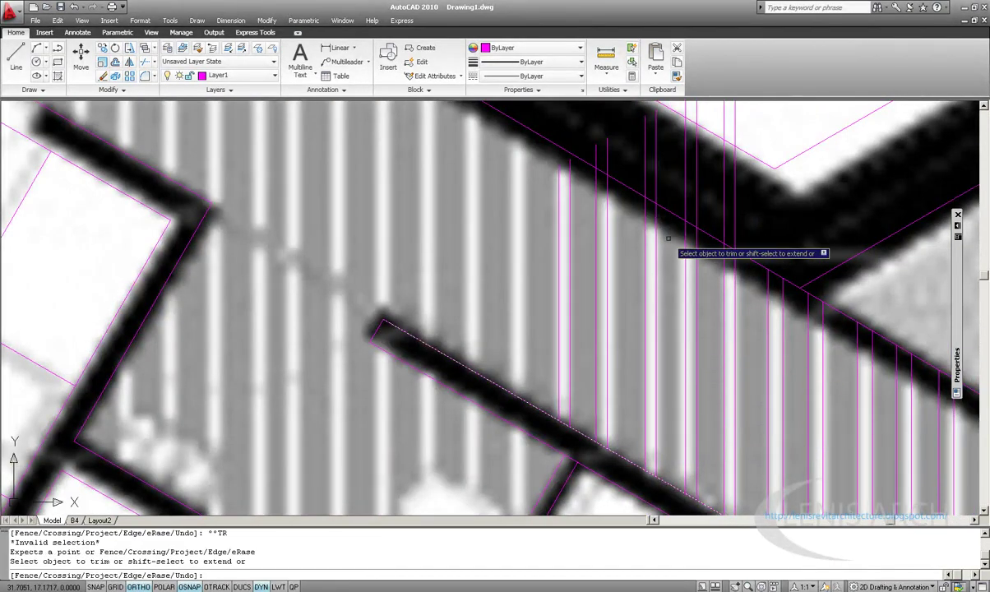
{"action": "left_click", "coordinate": [668, 213]}
{"action": "mouse_move", "coordinate": [685, 222]}
{"action": "middle_mouse_down"}
{"action": "mouse_move", "coordinate": [696, 238]}
{"action": "mouse_move", "coordinate": [667, 301]}
{"action": "middle_mouse_up"}
{"action": "left_click", "coordinate": [675, 243]}
{"action": "key", "text": "Escape"}
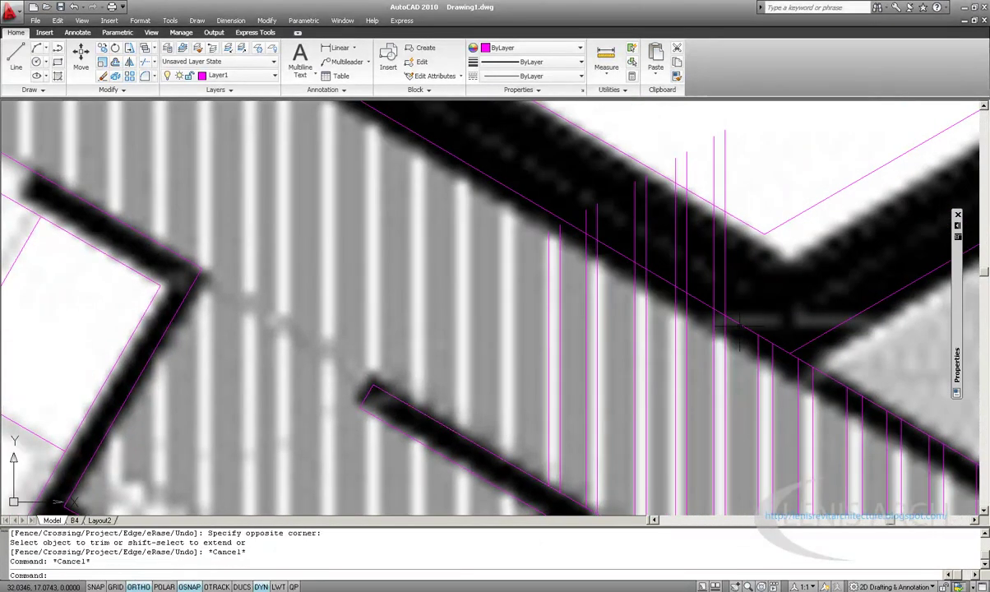
Step: Trim the stripe ends above the diagonal wall line, using it as the cutting edge
{"action": "type", "text": "TR"}
{"action": "key", "text": "Return"}
{"action": "left_click", "coordinate": [756, 333]}
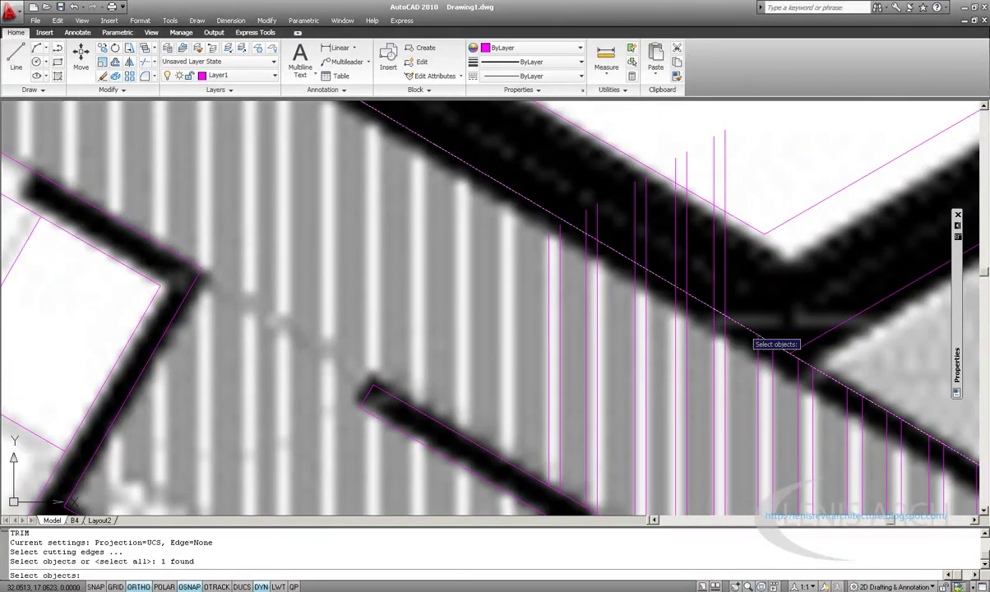
{"action": "key", "text": "Return"}
{"action": "middle_click_drag", "start_coordinate": [747, 279], "coordinate": [738, 353]}
{"action": "left_click", "coordinate": [683, 327]}
{"action": "left_click", "coordinate": [707, 316]}
{"action": "left_click", "coordinate": [670, 271]}
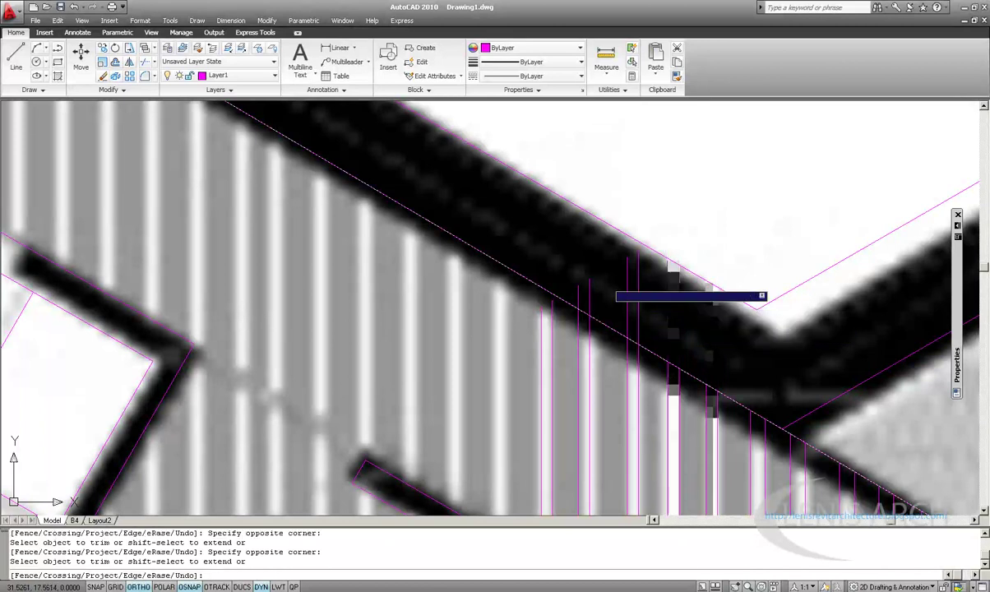
{"action": "left_click", "coordinate": [589, 261]}
{"action": "scroll", "coordinate": [576, 279], "scroll_direction": "up", "scroll_amount": 2}
{"action": "scroll", "coordinate": [567, 288], "scroll_direction": "up", "scroll_amount": 2}
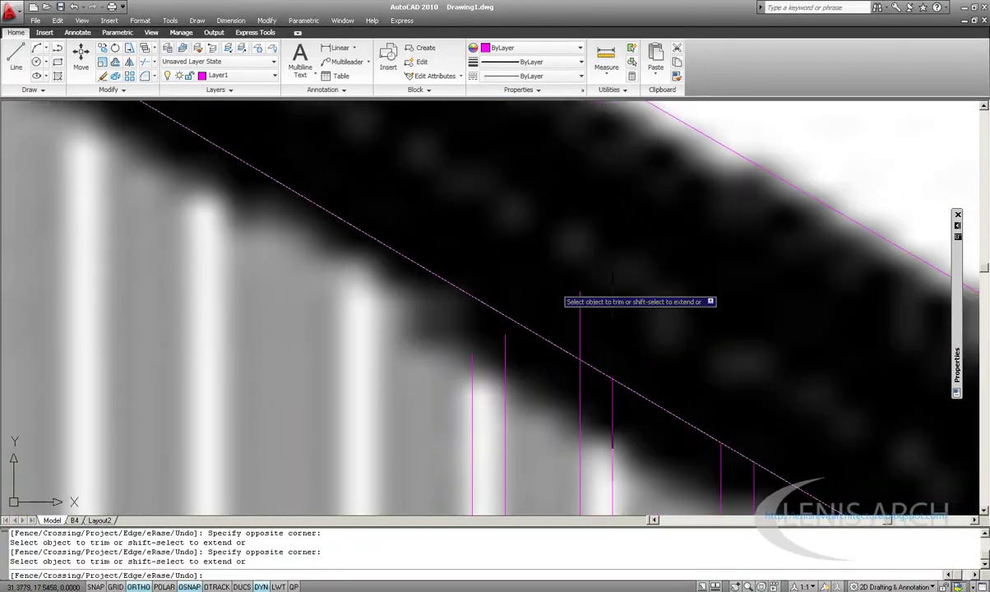
{"action": "middle_click_drag", "start_coordinate": [613, 283], "coordinate": [676, 296]}
{"action": "key", "text": "Escape"}
{"action": "key", "text": "Escape"}
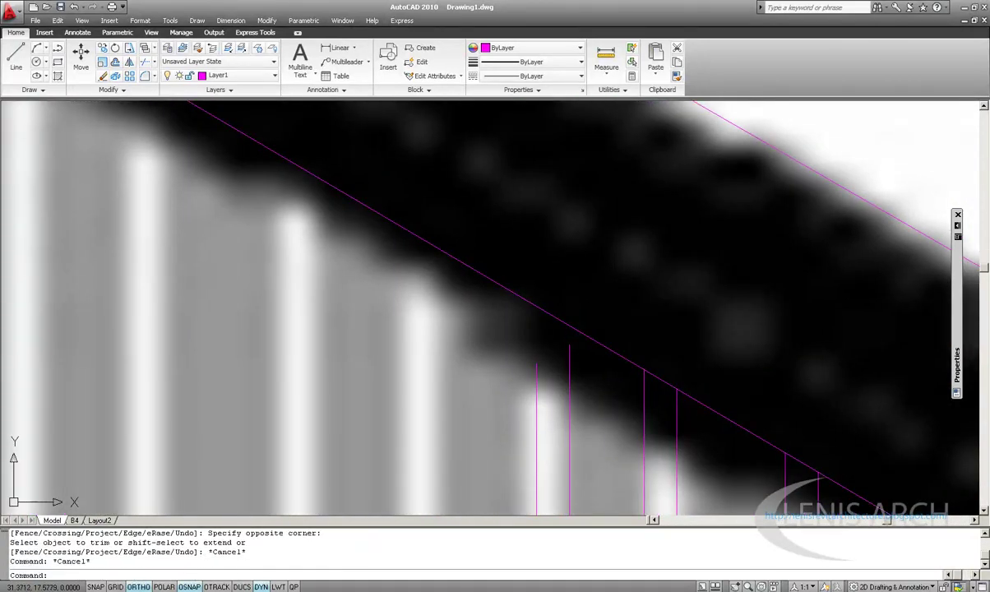
Step: Extend the short stripes up to the diagonal wall line
{"action": "type", "text": "Ex"}
{"action": "key", "text": "Return"}
{"action": "left_click", "coordinate": [569, 327]}
{"action": "key", "text": "Return"}
{"action": "left_click", "coordinate": [612, 379]}
{"action": "left_click", "coordinate": [510, 391]}
{"action": "key", "text": "Escape"}
{"action": "key", "text": "Escape"}
{"action": "scroll", "coordinate": [576, 337], "scroll_direction": "down", "scroll_amount": 3}
{"action": "scroll", "coordinate": [592, 332], "scroll_direction": "down", "scroll_amount": 2}
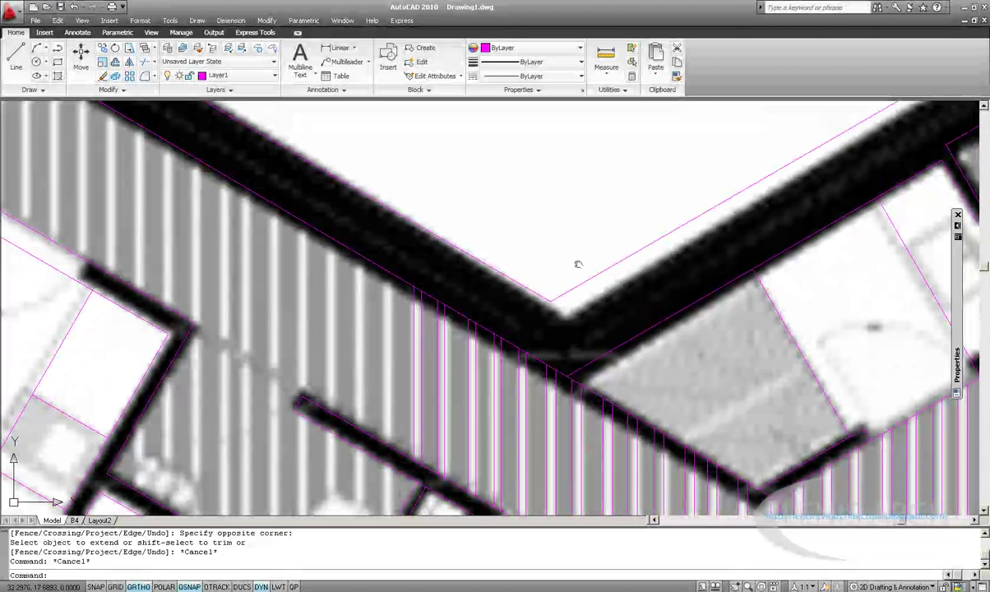
{"action": "middle_click_drag", "start_coordinate": [579, 265], "coordinate": [670, 198]}
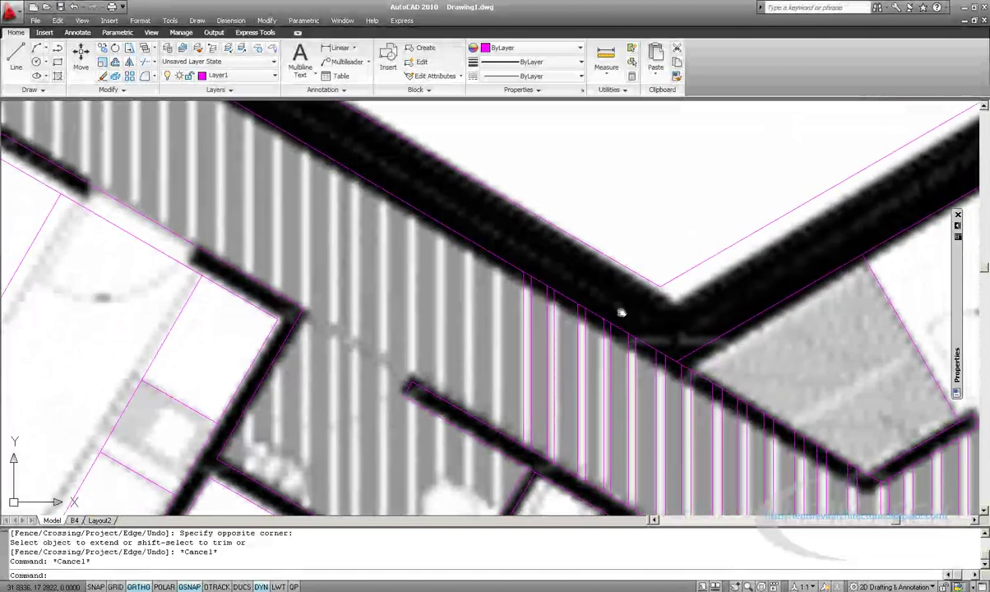
Step: Copy a pair of stripe lines with Ortho off, placing two copies along the diagonal wall
{"action": "scroll", "coordinate": [479, 347], "scroll_direction": "up", "scroll_amount": 2}
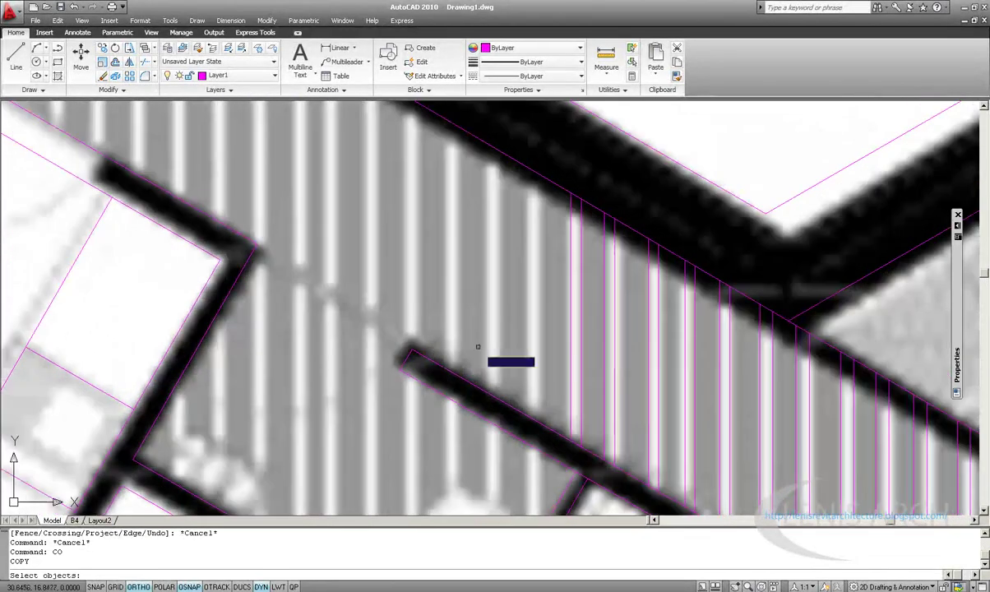
{"action": "scroll", "coordinate": [579, 312], "scroll_direction": "up", "scroll_amount": 2}
{"action": "left_click", "coordinate": [633, 294]}
{"action": "left_click", "coordinate": [544, 266]}
{"action": "key", "text": "Return"}
{"action": "left_click", "coordinate": [587, 444]}
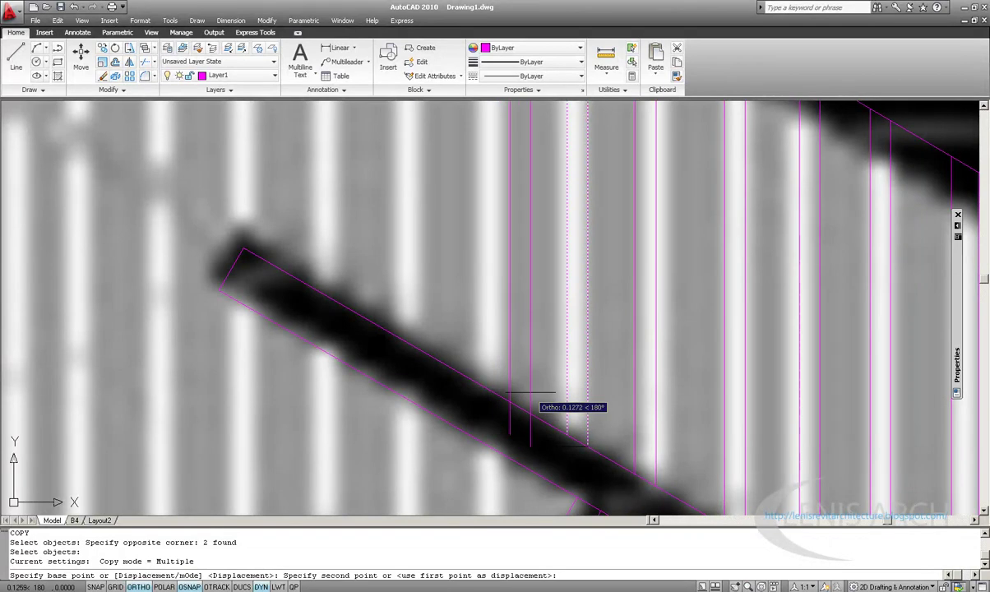
{"action": "key", "text": "F8"}
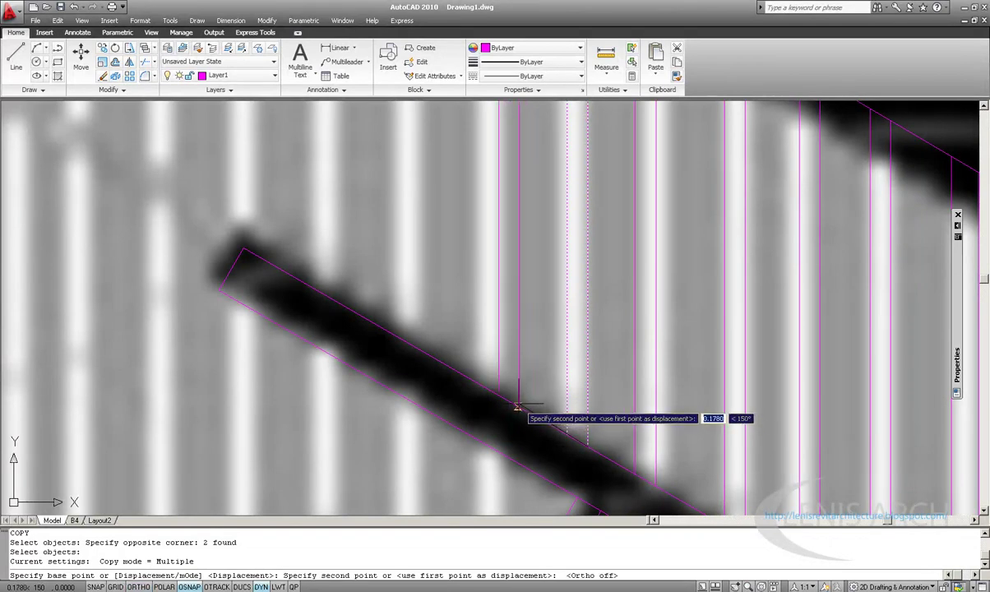
{"action": "left_click", "coordinate": [499, 395]}
{"action": "left_click", "coordinate": [408, 339]}
Step: Place two more copies of the stripe pair farther along the diagonal wall
{"action": "mouse_move", "coordinate": [361, 317]}
{"action": "middle_mouse_down"}
{"action": "mouse_move", "coordinate": [417, 363]}
{"action": "mouse_move", "coordinate": [457, 421]}
{"action": "middle_mouse_up"}
{"action": "left_click", "coordinate": [394, 349]}
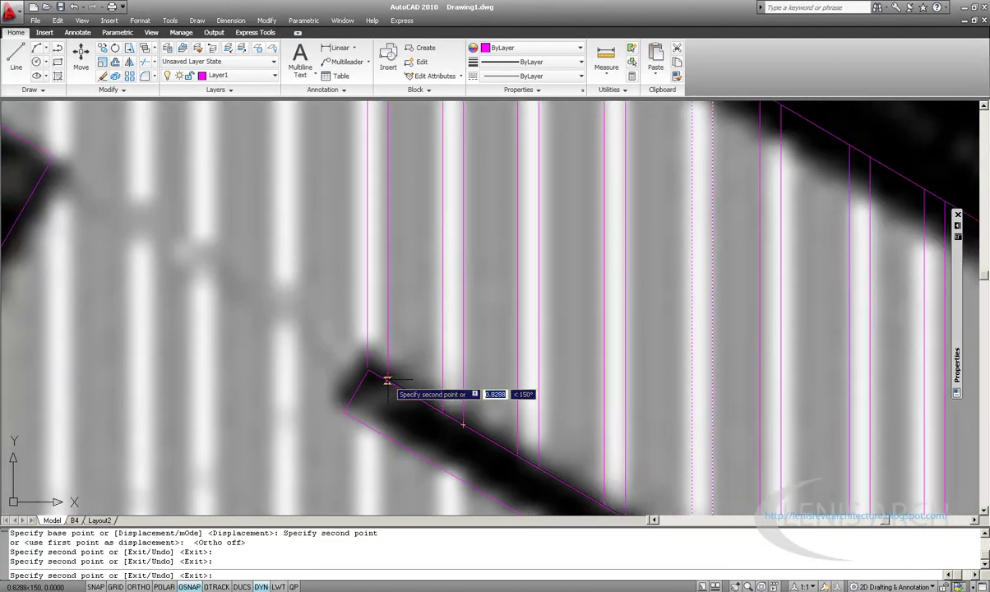
{"action": "left_click", "coordinate": [389, 382]}
{"action": "scroll", "coordinate": [442, 409], "scroll_direction": "down", "scroll_amount": 3}
{"action": "middle_click_drag", "start_coordinate": [441, 410], "coordinate": [503, 383]}
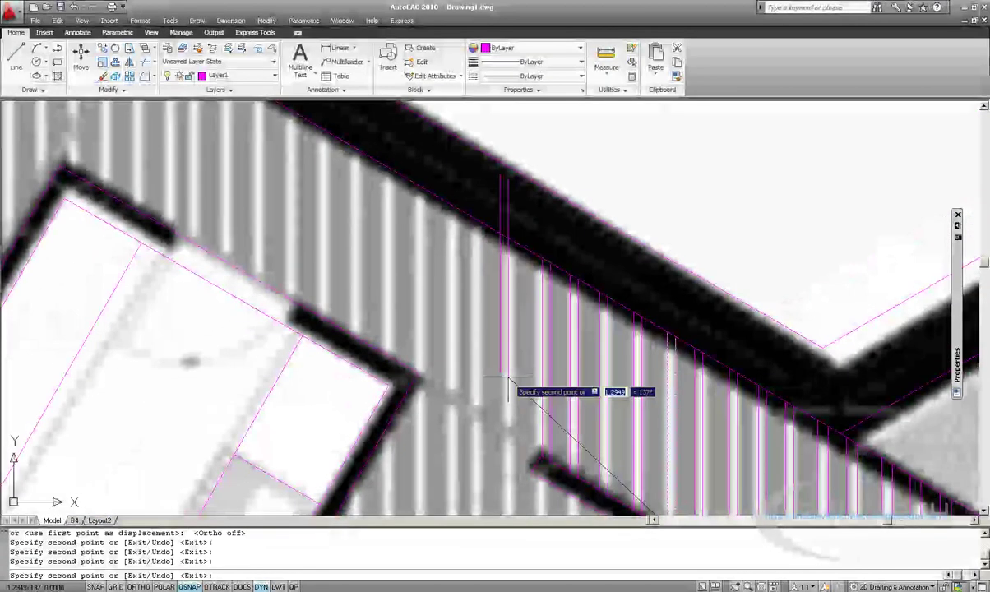
{"action": "scroll", "coordinate": [530, 338], "scroll_direction": "up", "scroll_amount": 1}
{"action": "key", "text": "Escape"}
{"action": "key", "text": "Escape"}
{"action": "middle_click_drag", "start_coordinate": [530, 338], "coordinate": [502, 166]}
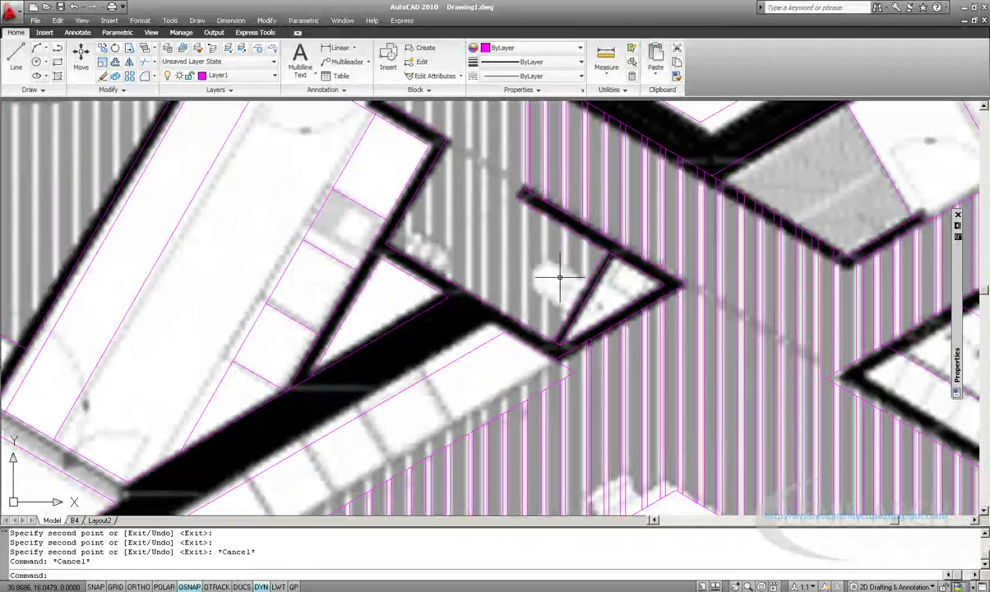
{"action": "mouse_move", "coordinate": [560, 278]}
{"action": "middle_mouse_down"}
{"action": "mouse_move", "coordinate": [582, 453]}
{"action": "mouse_move", "coordinate": [531, 404]}
{"action": "mouse_move", "coordinate": [406, 354]}
{"action": "mouse_move", "coordinate": [727, 380]}
{"action": "middle_mouse_up"}
Step: Trace a new vertical magenta line running down to the diagonal wall
{"action": "left_click", "coordinate": [12, 55]}
{"action": "scroll", "coordinate": [512, 265], "scroll_direction": "up", "scroll_amount": 3}
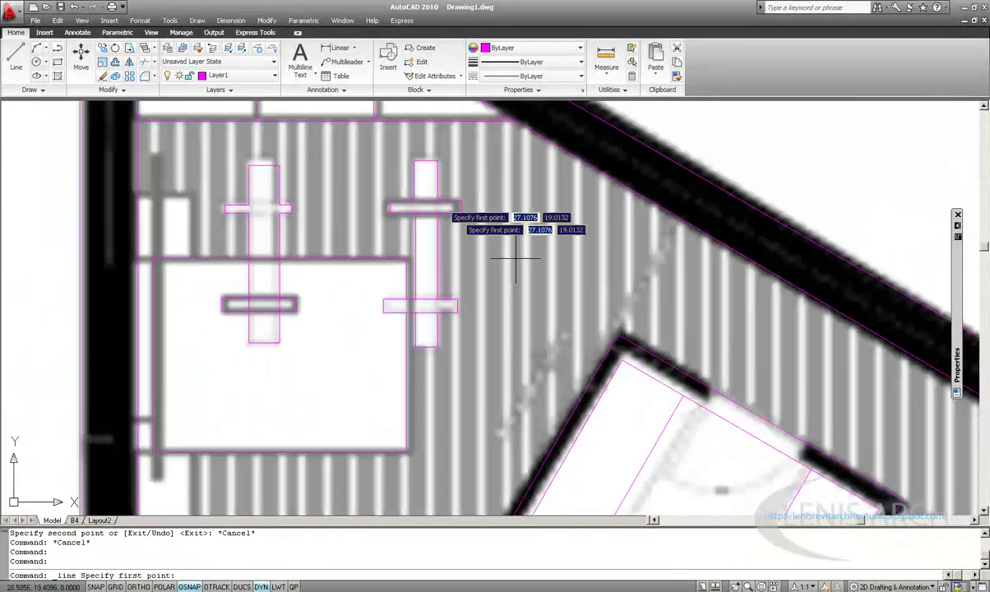
{"action": "scroll", "coordinate": [485, 251], "scroll_direction": "up", "scroll_amount": 2}
{"action": "left_click", "coordinate": [509, 196]}
{"action": "middle_click_drag", "start_coordinate": [535, 376], "coordinate": [506, 220]}
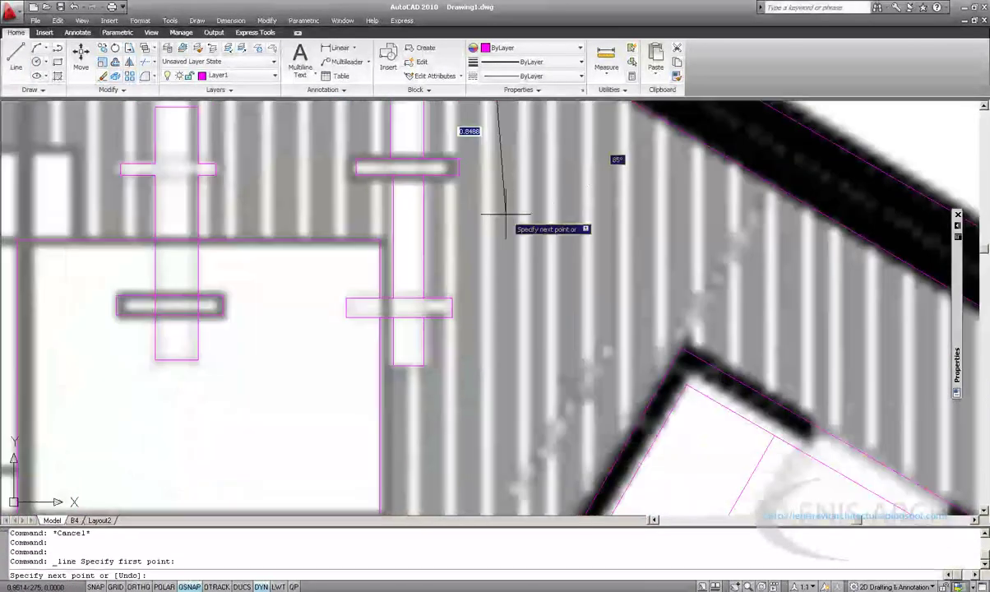
{"action": "scroll", "coordinate": [510, 222], "scroll_direction": "down", "scroll_amount": 2}
{"action": "middle_click_drag", "start_coordinate": [353, 510], "coordinate": [358, 461]}
{"action": "scroll", "coordinate": [575, 391], "scroll_direction": "up", "scroll_amount": 2}
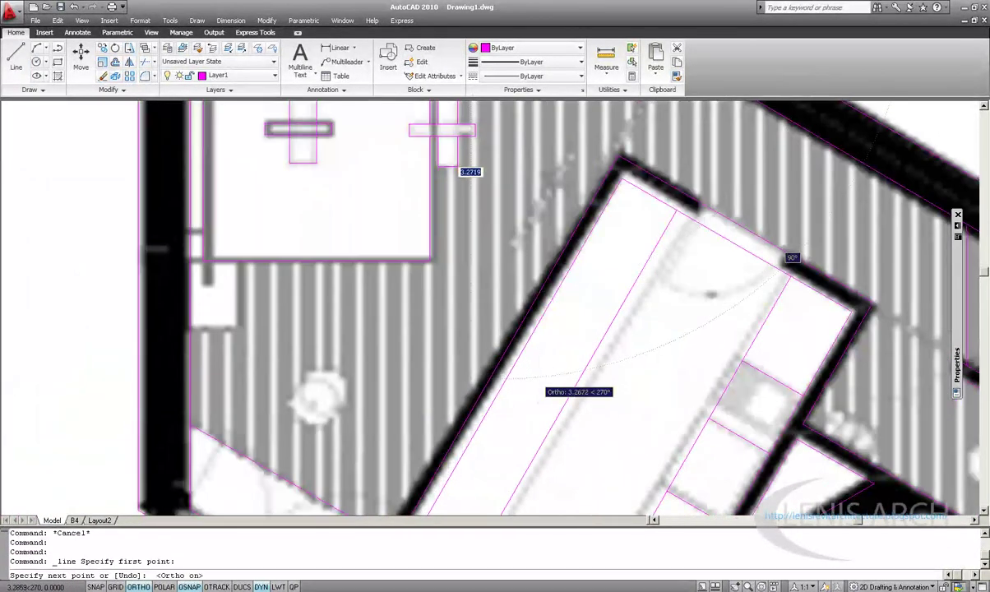
{"action": "scroll", "coordinate": [515, 414], "scroll_direction": "up", "scroll_amount": 3}
{"action": "left_click", "coordinate": [515, 420]}
{"action": "middle_click_drag", "start_coordinate": [515, 419], "coordinate": [690, 490]}
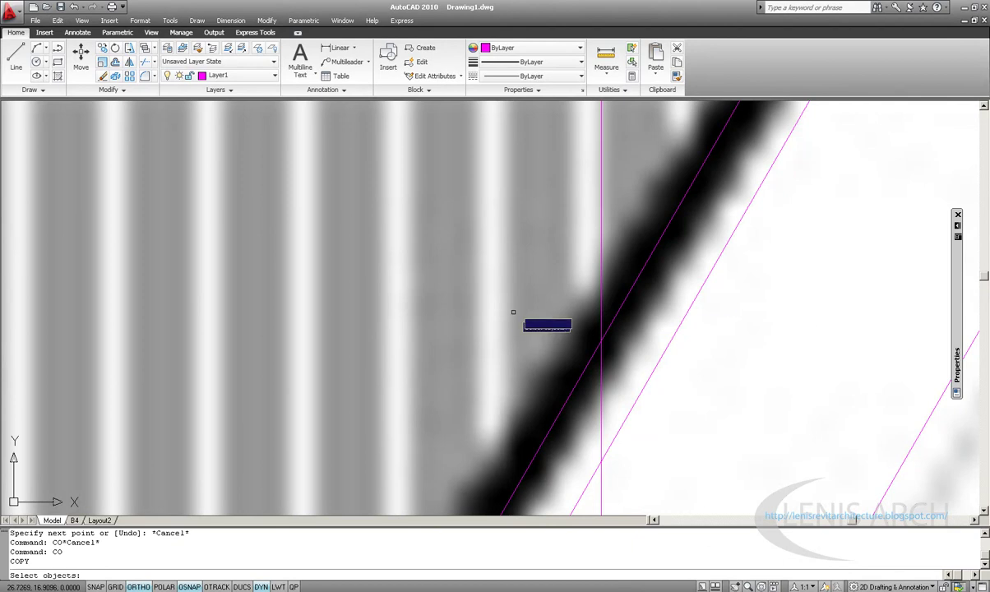
Step: Copy the vertical magenta stripe line
{"action": "left_click", "coordinate": [601, 242]}
{"action": "key", "text": "Return"}
{"action": "left_click", "coordinate": [600, 243]}
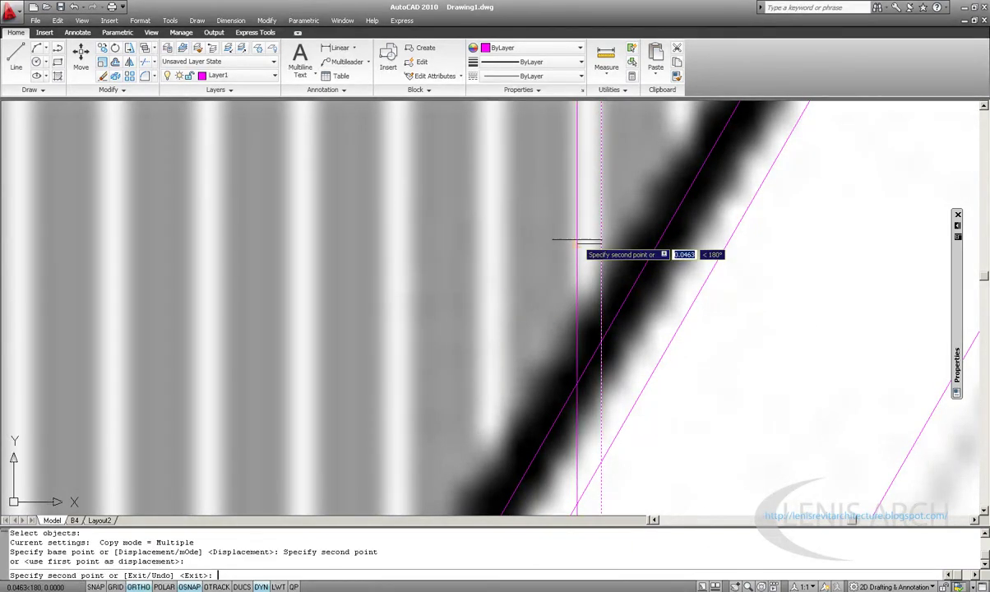
{"action": "left_click", "coordinate": [600, 241]}
{"action": "key", "text": "Escape"}
Step: Trim the vertical line off below the diagonal wall
{"action": "type", "text": "tr"}
{"action": "key", "text": "Return"}
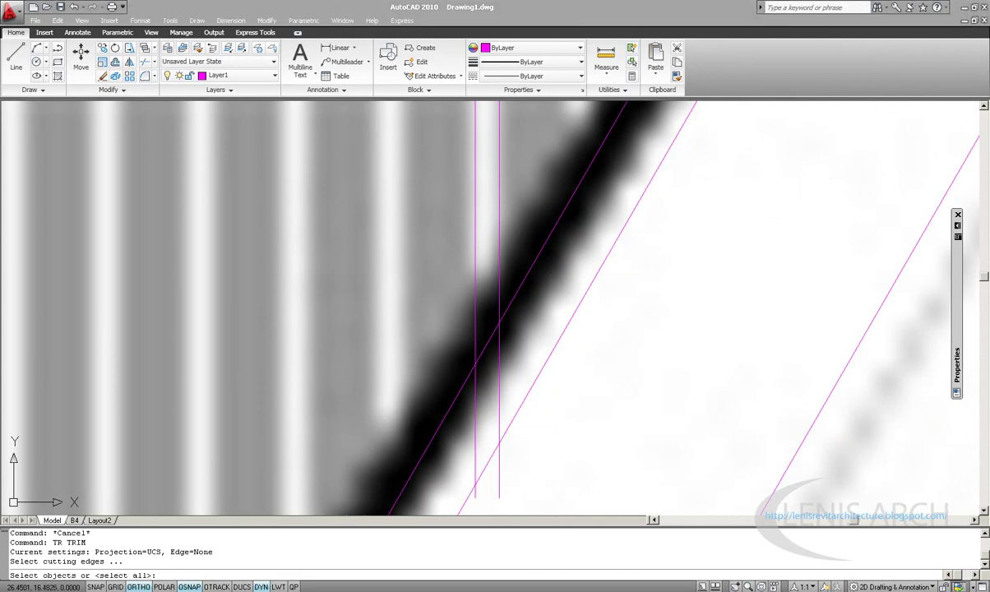
{"action": "key", "text": "Escape"}
{"action": "key", "text": "Escape"}
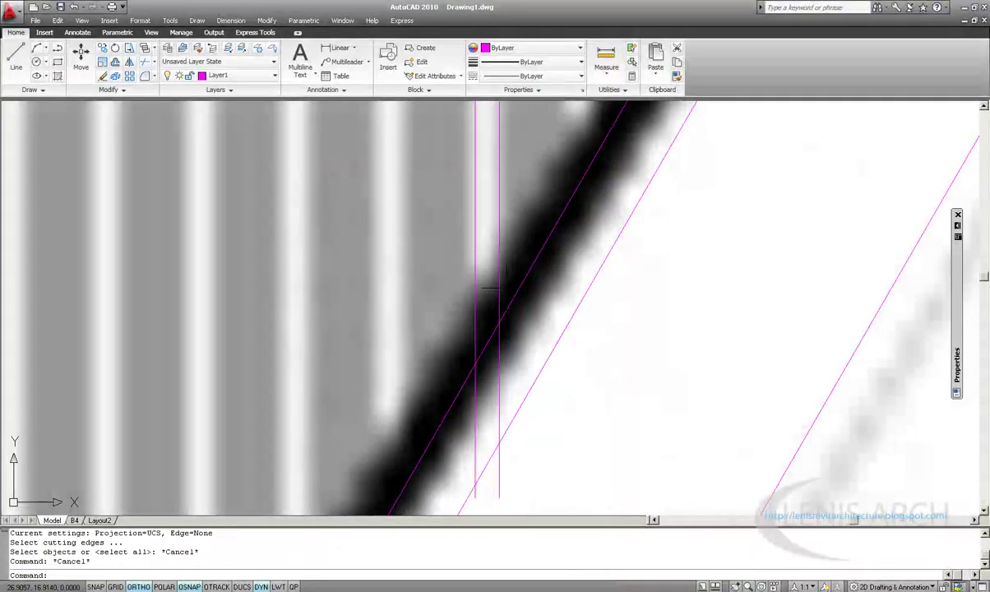
{"action": "type", "text": "Tr"}
{"action": "key", "text": "Return"}
{"action": "scroll", "coordinate": [521, 360], "scroll_direction": "up", "scroll_amount": 3}
{"action": "left_click_drag", "start_coordinate": [521, 360], "coordinate": [321, 269]}
{"action": "key", "text": "Return"}
{"action": "left_click_drag", "start_coordinate": [481, 361], "coordinate": [463, 463]}
{"action": "key", "text": "Escape"}
Step: Copy a pair of vertical floor lines one spacing to the left
{"action": "scroll", "coordinate": [485, 444], "scroll_direction": "down", "scroll_amount": 2}
{"action": "scroll", "coordinate": [494, 434], "scroll_direction": "down", "scroll_amount": 2}
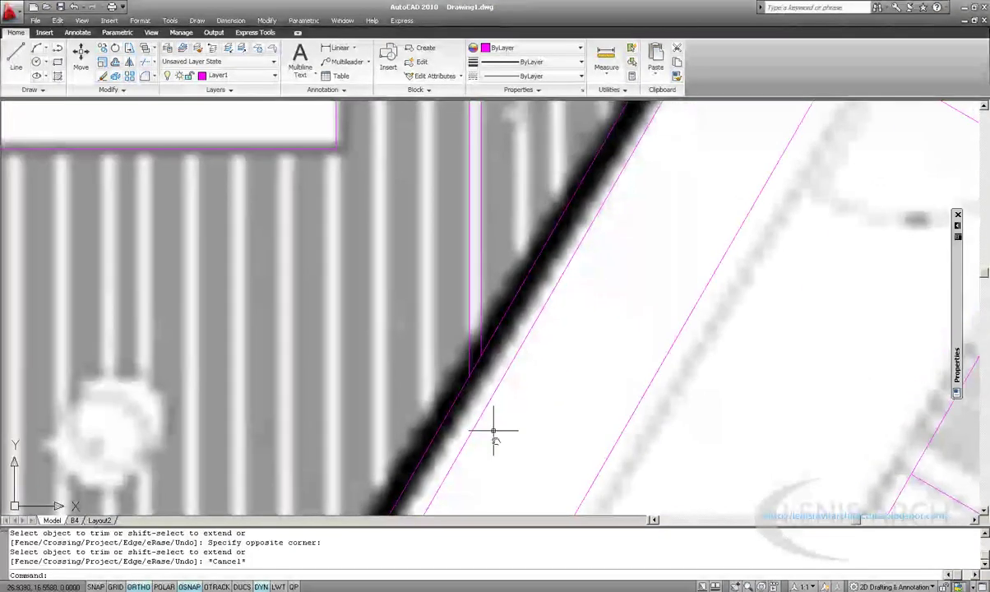
{"action": "scroll", "coordinate": [498, 440], "scroll_direction": "down", "scroll_amount": 1}
{"action": "type", "text": "c"}
{"action": "scroll", "coordinate": [499, 437], "scroll_direction": "down", "scroll_amount": 2}
{"action": "left_click_drag", "start_coordinate": [522, 393], "coordinate": [482, 376]}
{"action": "key", "text": "Return"}
{"action": "left_click", "coordinate": [583, 301]}
{"action": "left_click", "coordinate": [539, 302]}
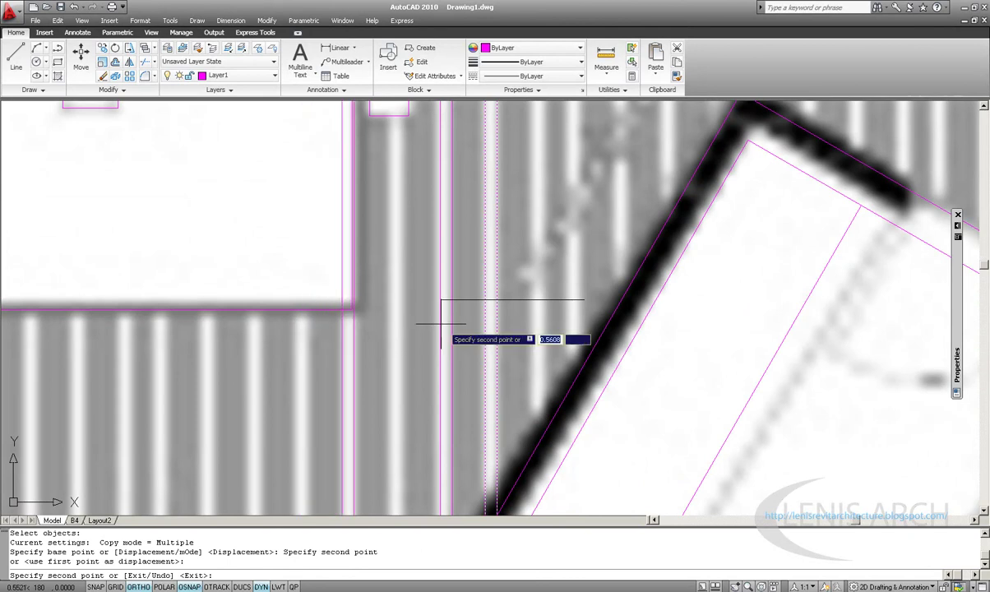
{"action": "key", "text": "Escape"}
Step: Extend four short vertical lines down to the diagonal wall
{"action": "scroll", "coordinate": [460, 329], "scroll_direction": "up", "scroll_amount": 1}
{"action": "scroll", "coordinate": [442, 295], "scroll_direction": "up", "scroll_amount": 1}
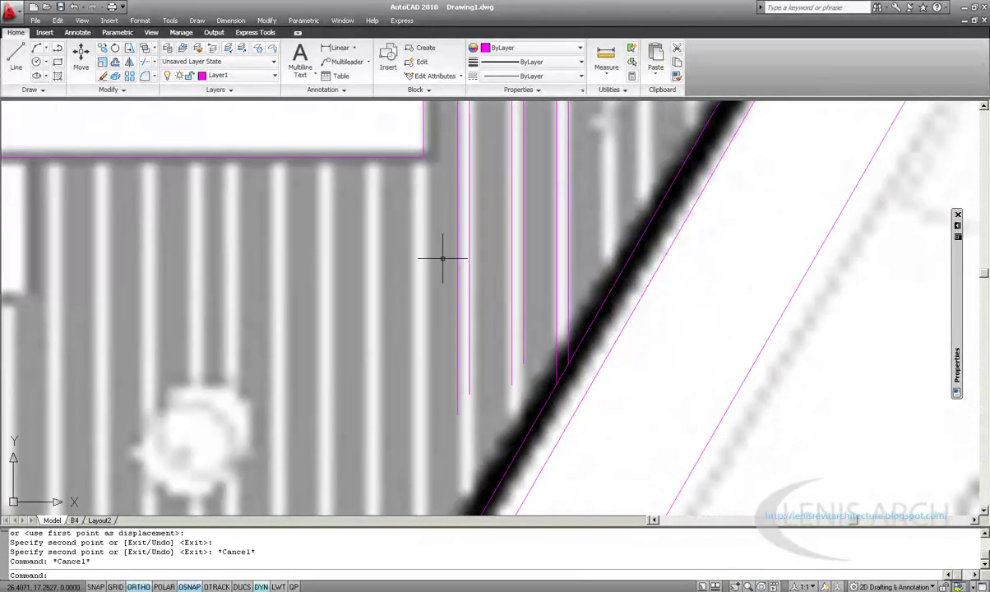
{"action": "scroll", "coordinate": [436, 230], "scroll_direction": "up", "scroll_amount": 1}
{"action": "type", "text": "ex"}
{"action": "key", "text": "Return"}
{"action": "middle_click_drag", "start_coordinate": [429, 190], "coordinate": [445, 148]}
{"action": "left_click", "coordinate": [521, 363]}
{"action": "key", "text": "Return"}
{"action": "left_click", "coordinate": [518, 212]}
{"action": "left_click", "coordinate": [452, 269]}
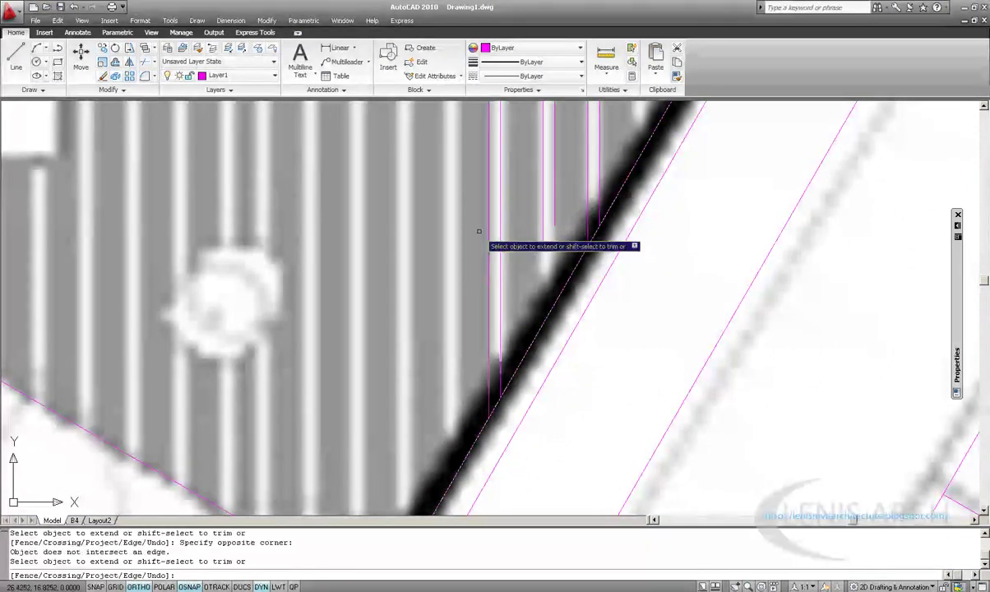
{"action": "left_click", "coordinate": [564, 177]}
{"action": "left_click", "coordinate": [500, 239]}
Step: Copy another vertical line pair one spacing further left
{"action": "key", "text": "Return"}
{"action": "left_click", "coordinate": [553, 330]}
{"action": "left_click", "coordinate": [514, 407]}
{"action": "key", "text": "Return"}
{"action": "left_click", "coordinate": [512, 345]}
{"action": "left_click", "coordinate": [465, 344]}
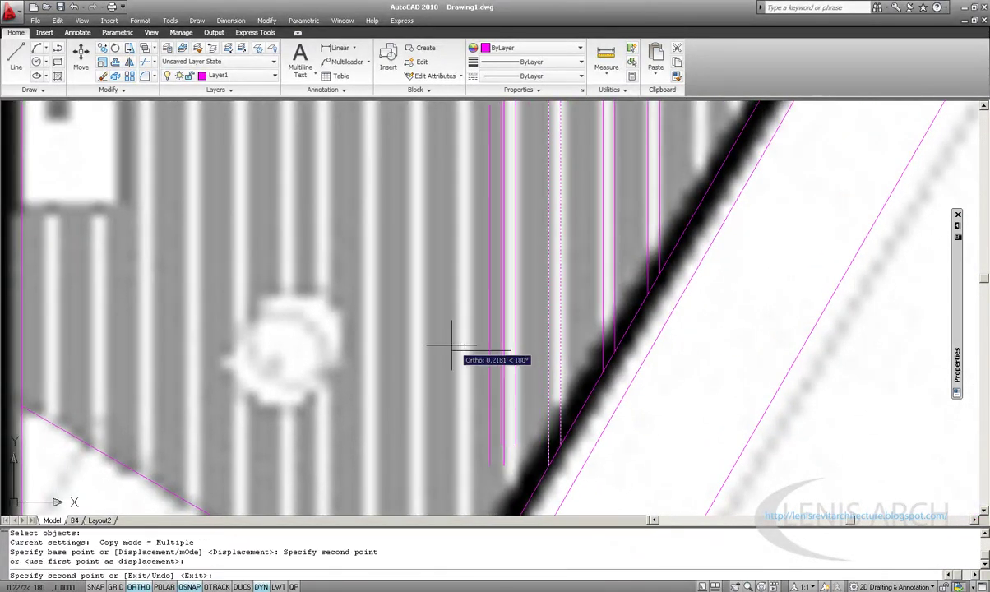
{"action": "left_click", "coordinate": [418, 348]}
Step: Place four more copies of the line pair leftward across the floor
{"action": "left_click", "coordinate": [372, 351]}
{"action": "middle_click_drag", "start_coordinate": [296, 349], "coordinate": [463, 337]}
{"action": "left_click", "coordinate": [409, 338]}
{"action": "left_click", "coordinate": [357, 340]}
{"action": "left_click", "coordinate": [334, 340]}
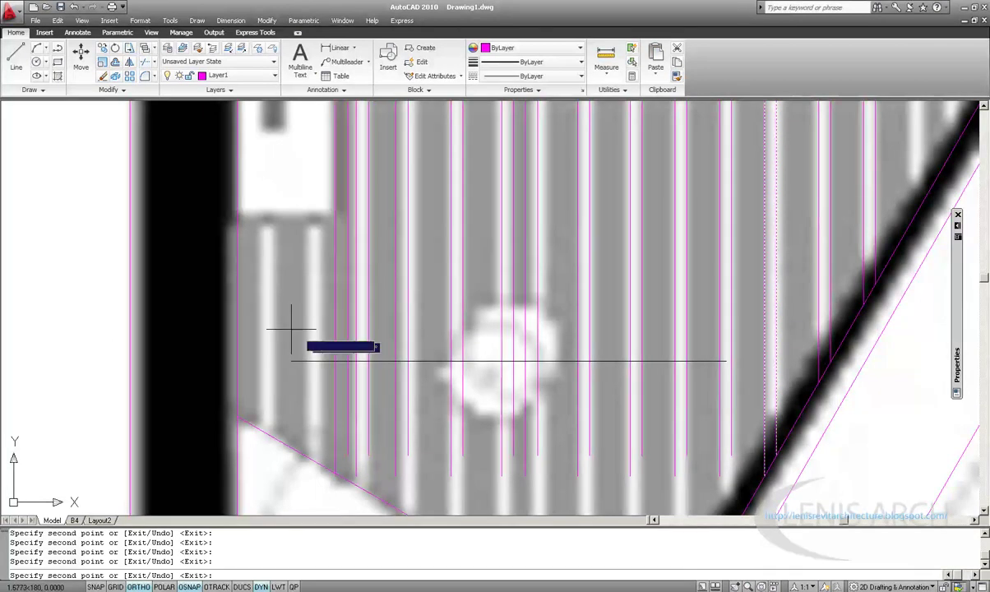
{"action": "scroll", "coordinate": [303, 325], "scroll_direction": "up", "scroll_amount": 2}
{"action": "scroll", "coordinate": [289, 321], "scroll_direction": "up", "scroll_amount": 2}
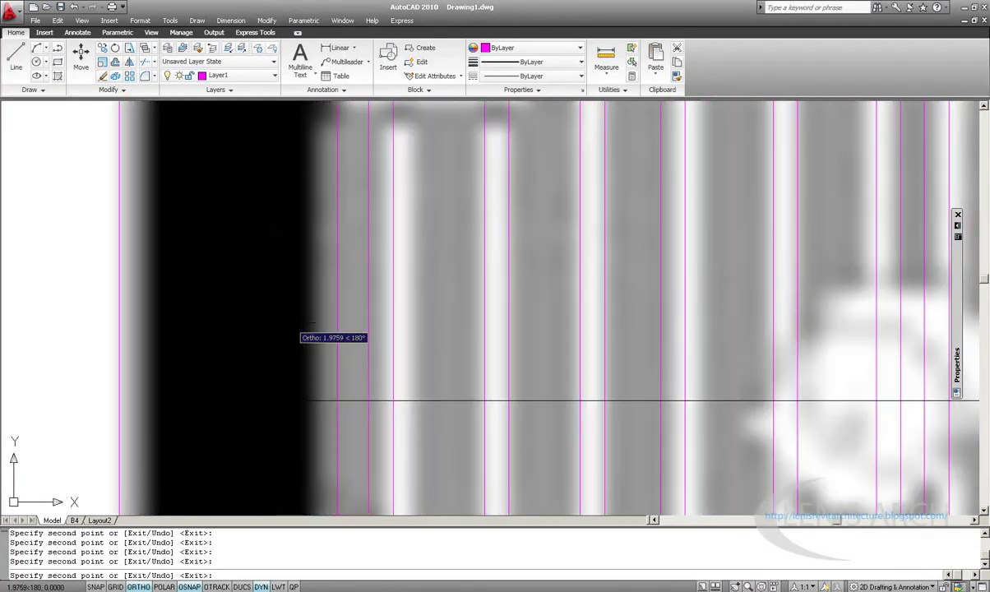
{"action": "middle_click_drag", "start_coordinate": [299, 318], "coordinate": [339, 144]}
{"action": "key", "text": "Escape"}
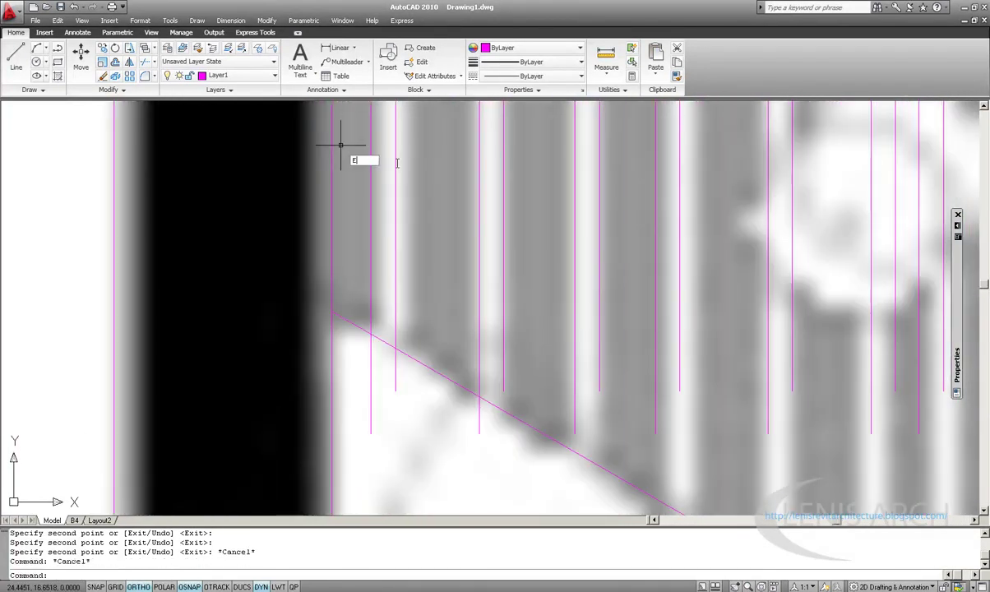
Step: Extend the short vertical floor lines down to the lower diagonal line
{"action": "type", "text": "x"}
{"action": "key", "text": "Return"}
{"action": "scroll", "coordinate": [411, 214], "scroll_direction": "down", "scroll_amount": 1}
{"action": "scroll", "coordinate": [425, 304], "scroll_direction": "down", "scroll_amount": 2}
{"action": "left_click", "coordinate": [424, 310]}
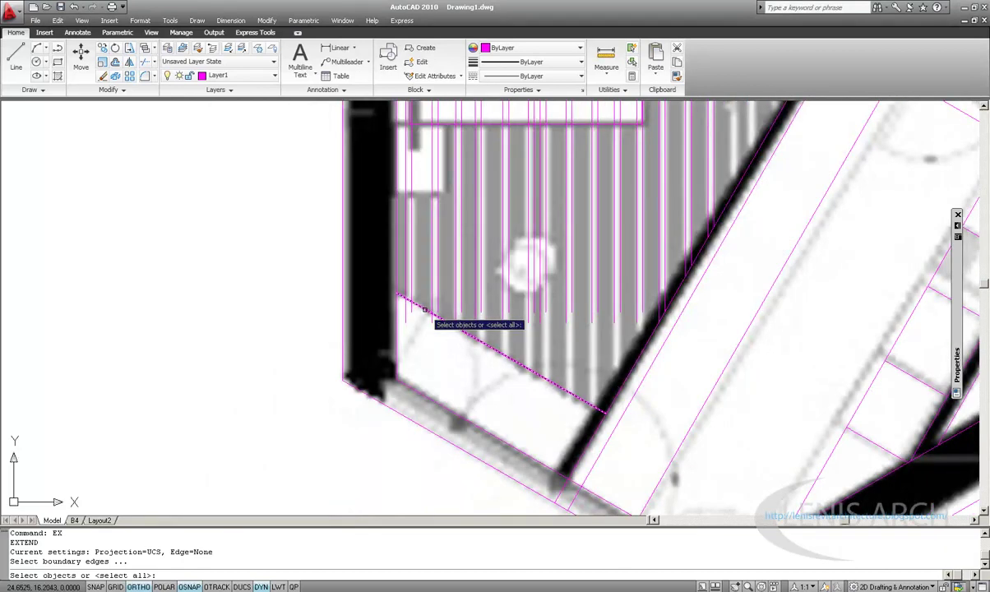
{"action": "key", "text": "Return"}
{"action": "scroll", "coordinate": [550, 333], "scroll_direction": "up", "scroll_amount": 1}
{"action": "left_click", "coordinate": [612, 337]}
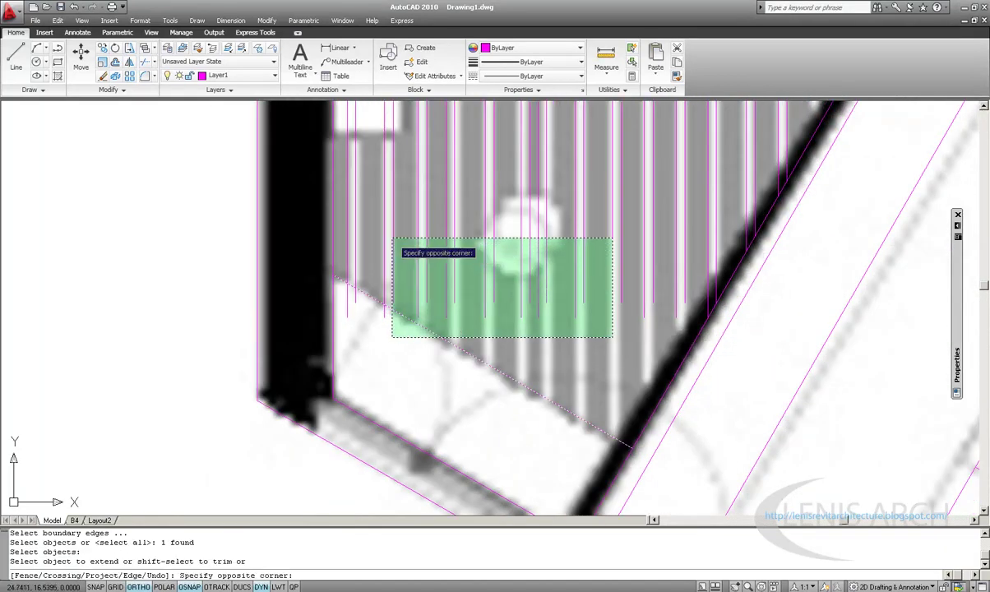
{"action": "left_click", "coordinate": [392, 238]}
{"action": "left_click", "coordinate": [630, 305]}
{"action": "left_click", "coordinate": [530, 331]}
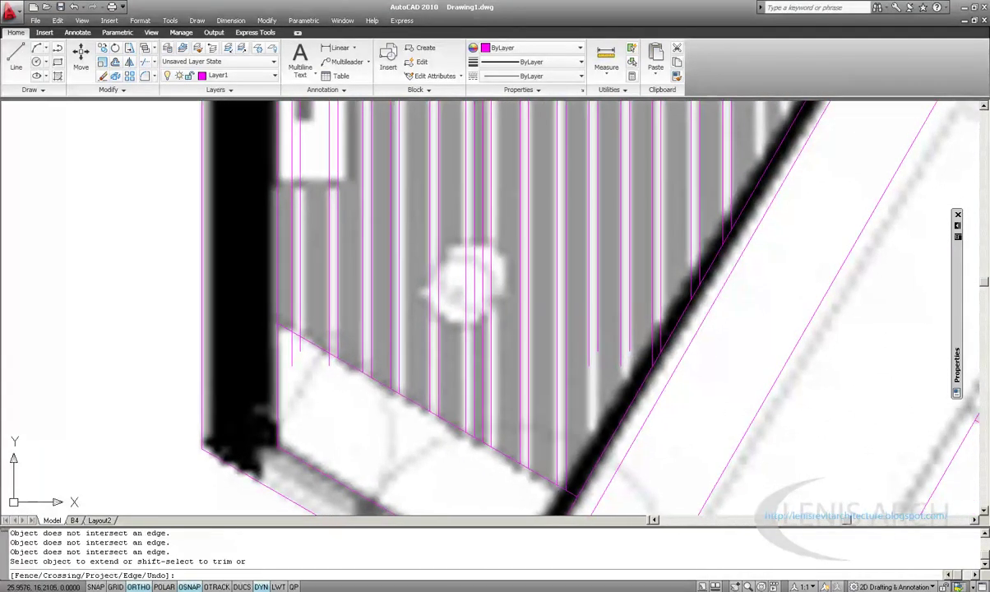
{"action": "left_click", "coordinate": [570, 355]}
{"action": "scroll", "coordinate": [610, 370], "scroll_direction": "up", "scroll_amount": 1}
{"action": "key", "text": "Escape"}
Step: Extend the remaining vertical lines up to the diagonal wall line
{"action": "scroll", "coordinate": [569, 232], "scroll_direction": "down", "scroll_amount": 1}
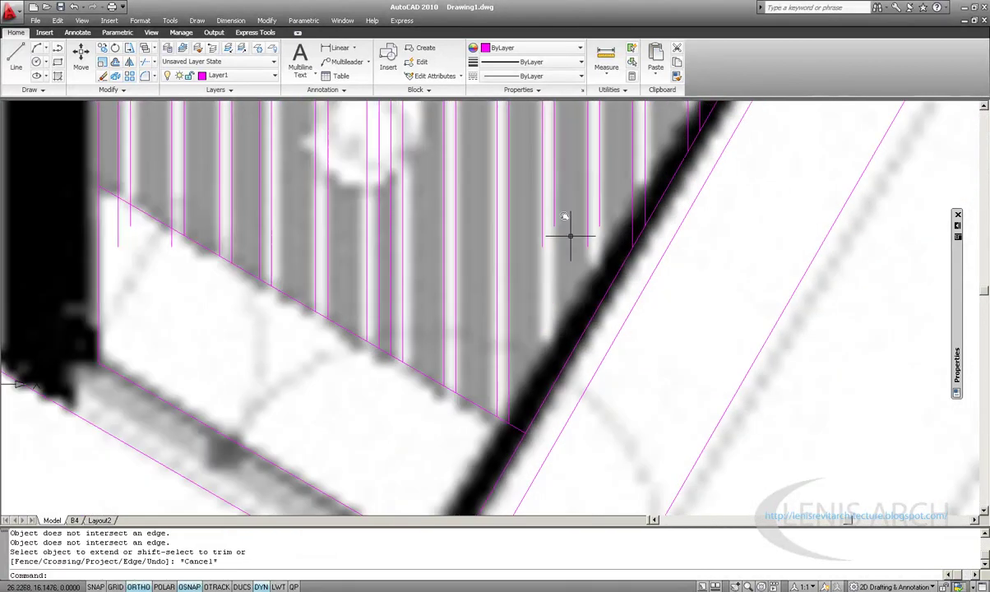
{"action": "type", "text": "EX"}
{"action": "key", "text": "Return"}
{"action": "left_click", "coordinate": [565, 345]}
{"action": "key", "text": "Return"}
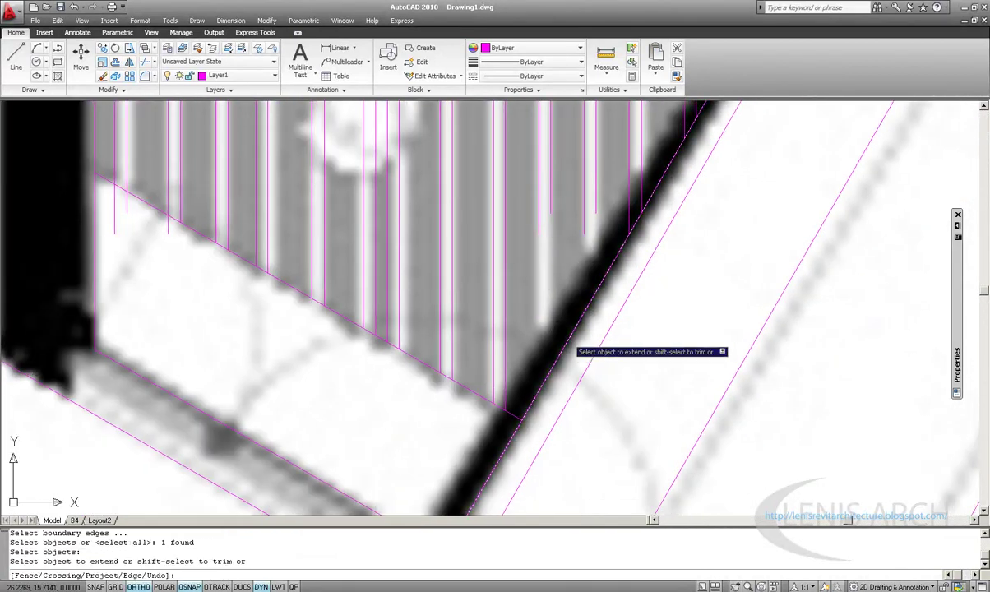
{"action": "left_click", "coordinate": [549, 210]}
{"action": "left_click", "coordinate": [479, 153]}
{"action": "key", "text": "Escape"}
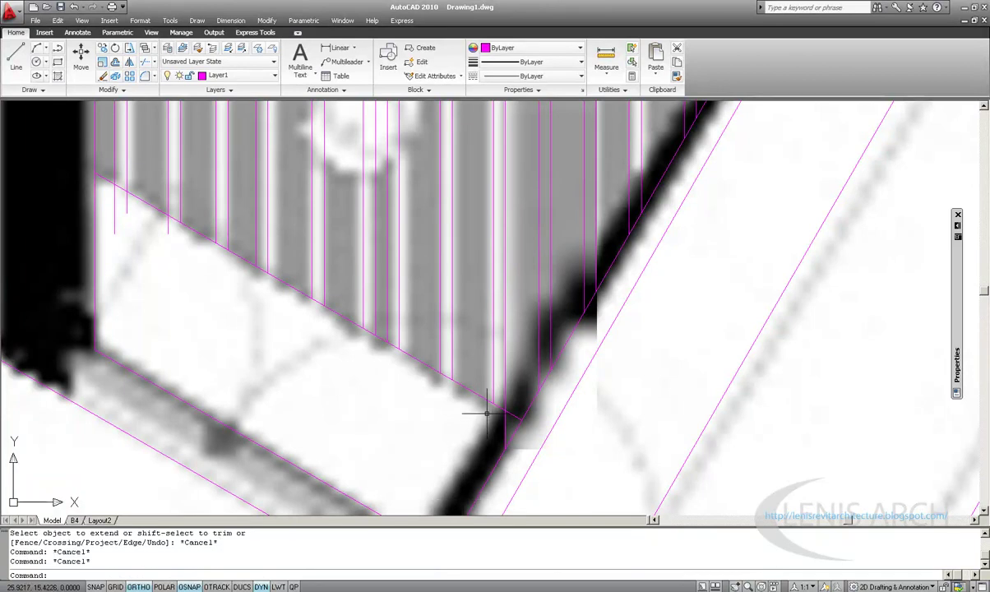
Step: Trim the line ends that overshoot past the diagonal
{"action": "type", "text": "TR"}
{"action": "key", "text": "Return"}
{"action": "left_click", "coordinate": [519, 418]}
{"action": "key", "text": "Return"}
{"action": "left_click", "coordinate": [516, 423]}
{"action": "left_click", "coordinate": [498, 444]}
{"action": "key", "text": "Escape"}
{"action": "scroll", "coordinate": [499, 444], "scroll_direction": "down", "scroll_amount": 5}
{"action": "scroll", "coordinate": [398, 393], "scroll_direction": "up", "scroll_amount": 5}
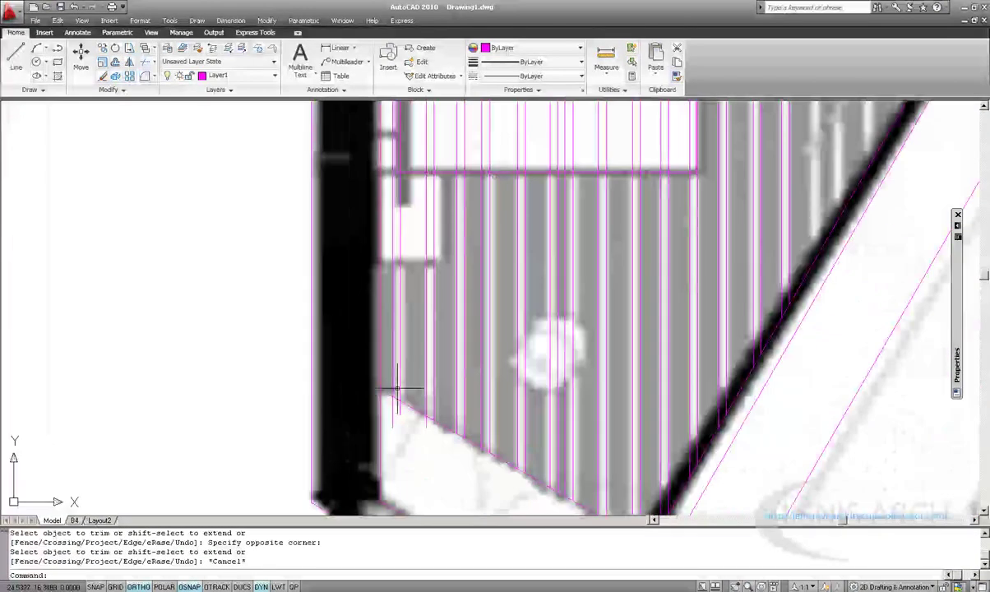
{"action": "scroll", "coordinate": [470, 393], "scroll_direction": "up", "scroll_amount": 2}
Step: Trim the remaining stripe lines extending below the lower diagonal
{"action": "type", "text": "TR"}
{"action": "key", "text": "Return"}
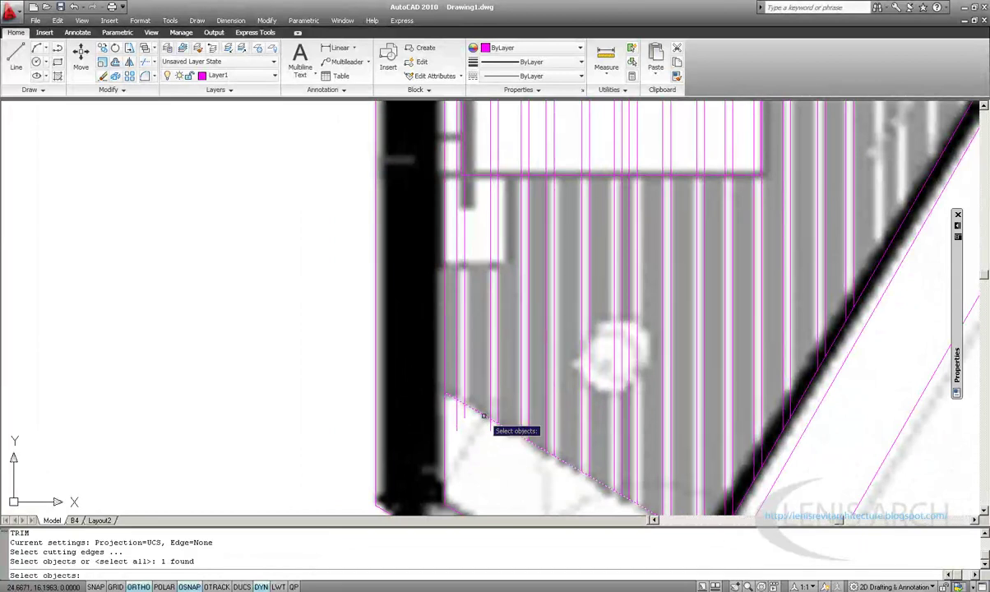
{"action": "key", "text": "Return"}
{"action": "scroll", "coordinate": [489, 428], "scroll_direction": "up", "scroll_amount": 2}
{"action": "left_click", "coordinate": [482, 433]}
{"action": "left_click", "coordinate": [474, 436]}
{"action": "left_click", "coordinate": [473, 438]}
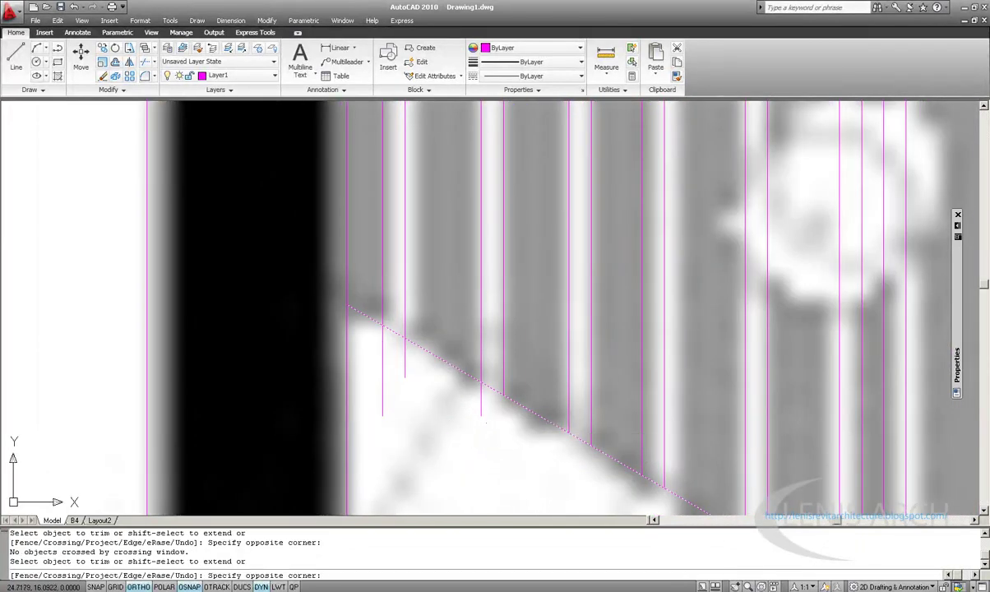
{"action": "left_click", "coordinate": [486, 422]}
{"action": "left_click", "coordinate": [379, 358]}
{"action": "key", "text": "Escape"}
{"action": "scroll", "coordinate": [490, 335], "scroll_direction": "down", "scroll_amount": 3}
{"action": "scroll", "coordinate": [539, 347], "scroll_direction": "down", "scroll_amount": 2}
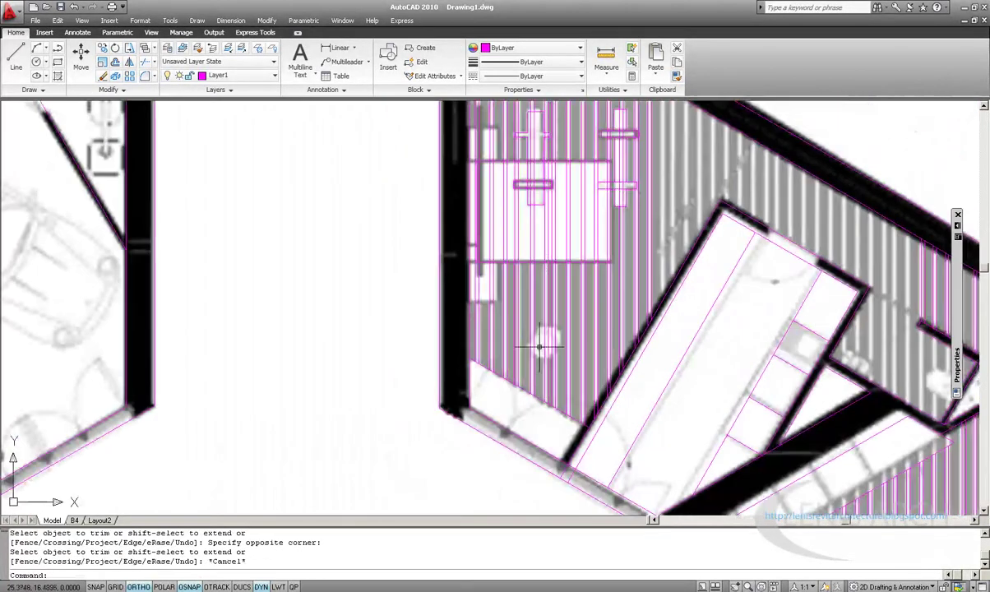
{"action": "scroll", "coordinate": [539, 347], "scroll_direction": "up", "scroll_amount": 3}
{"action": "scroll", "coordinate": [571, 365], "scroll_direction": "down", "scroll_amount": 1}
{"action": "key", "text": "Escape"}
Step: Use the table rectangle's top and right edges as trim cutting edges
{"action": "type", "text": "TR"}
{"action": "key", "text": "Return"}
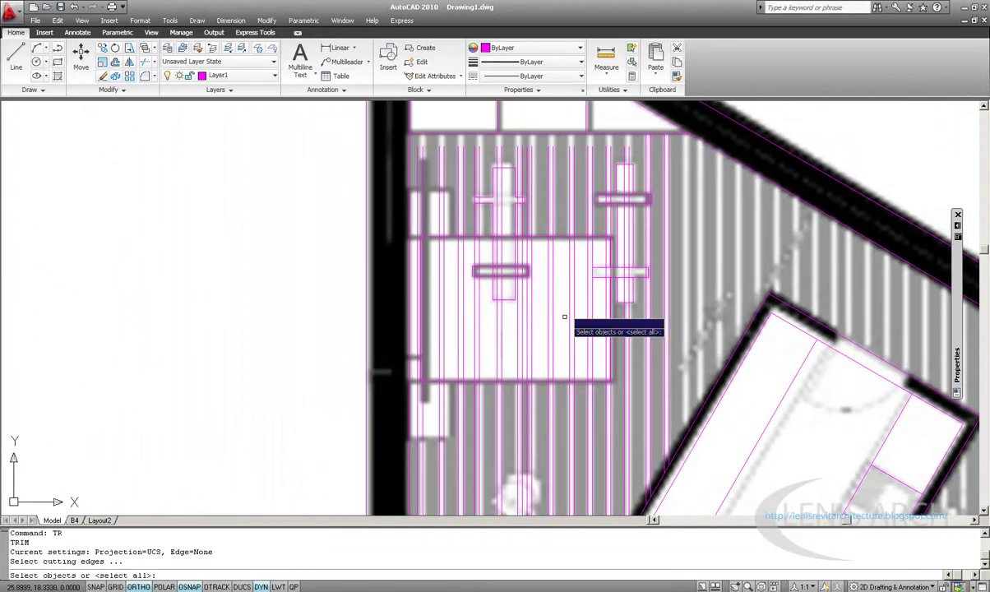
{"action": "left_click", "coordinate": [559, 237]}
{"action": "scroll", "coordinate": [614, 251], "scroll_direction": "up", "scroll_amount": 4}
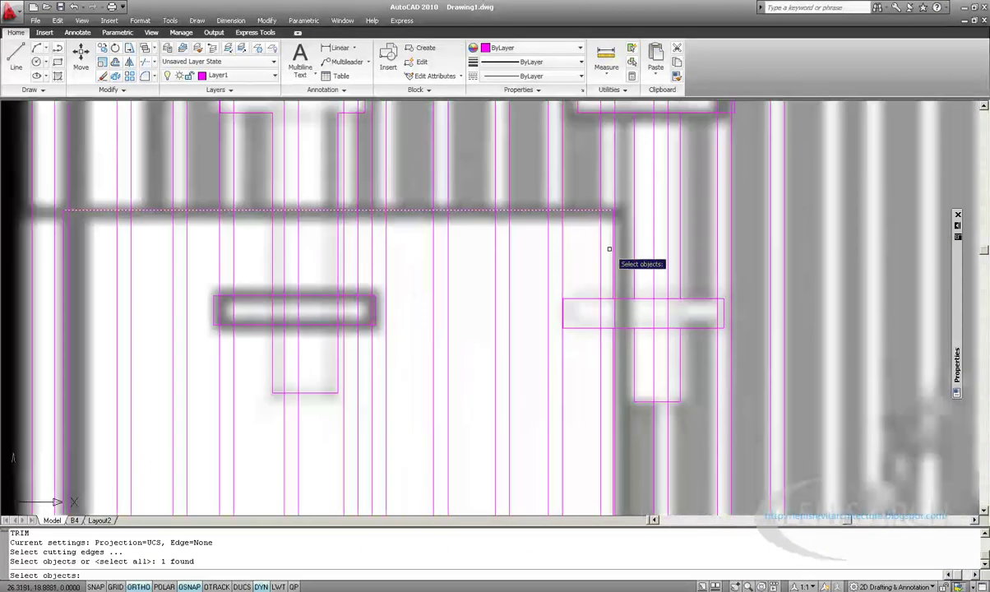
{"action": "scroll", "coordinate": [613, 247], "scroll_direction": "up", "scroll_amount": 2}
{"action": "left_click", "coordinate": [613, 205]}
{"action": "middle_click_drag", "start_coordinate": [606, 414], "coordinate": [610, 294]}
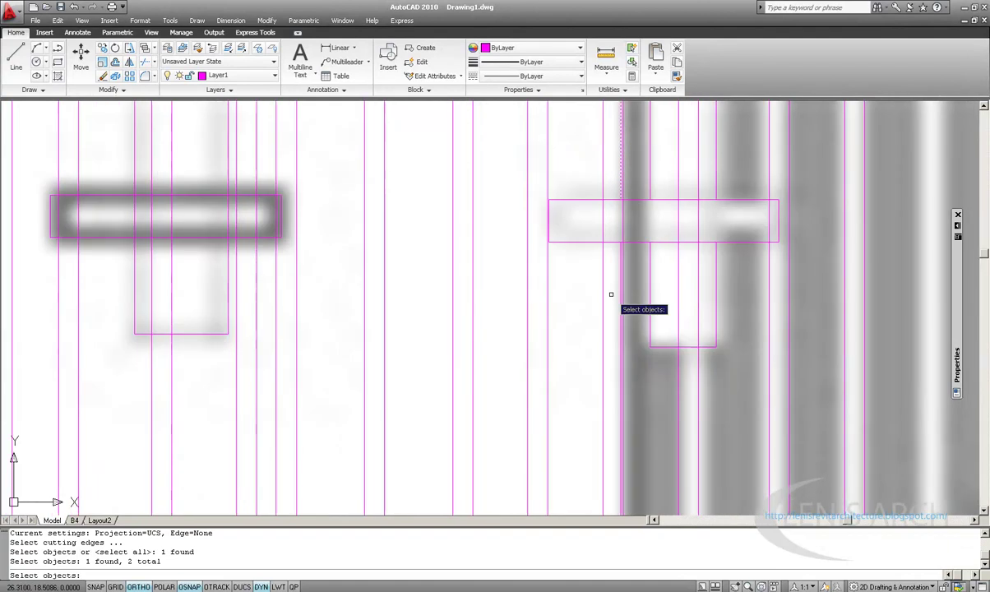